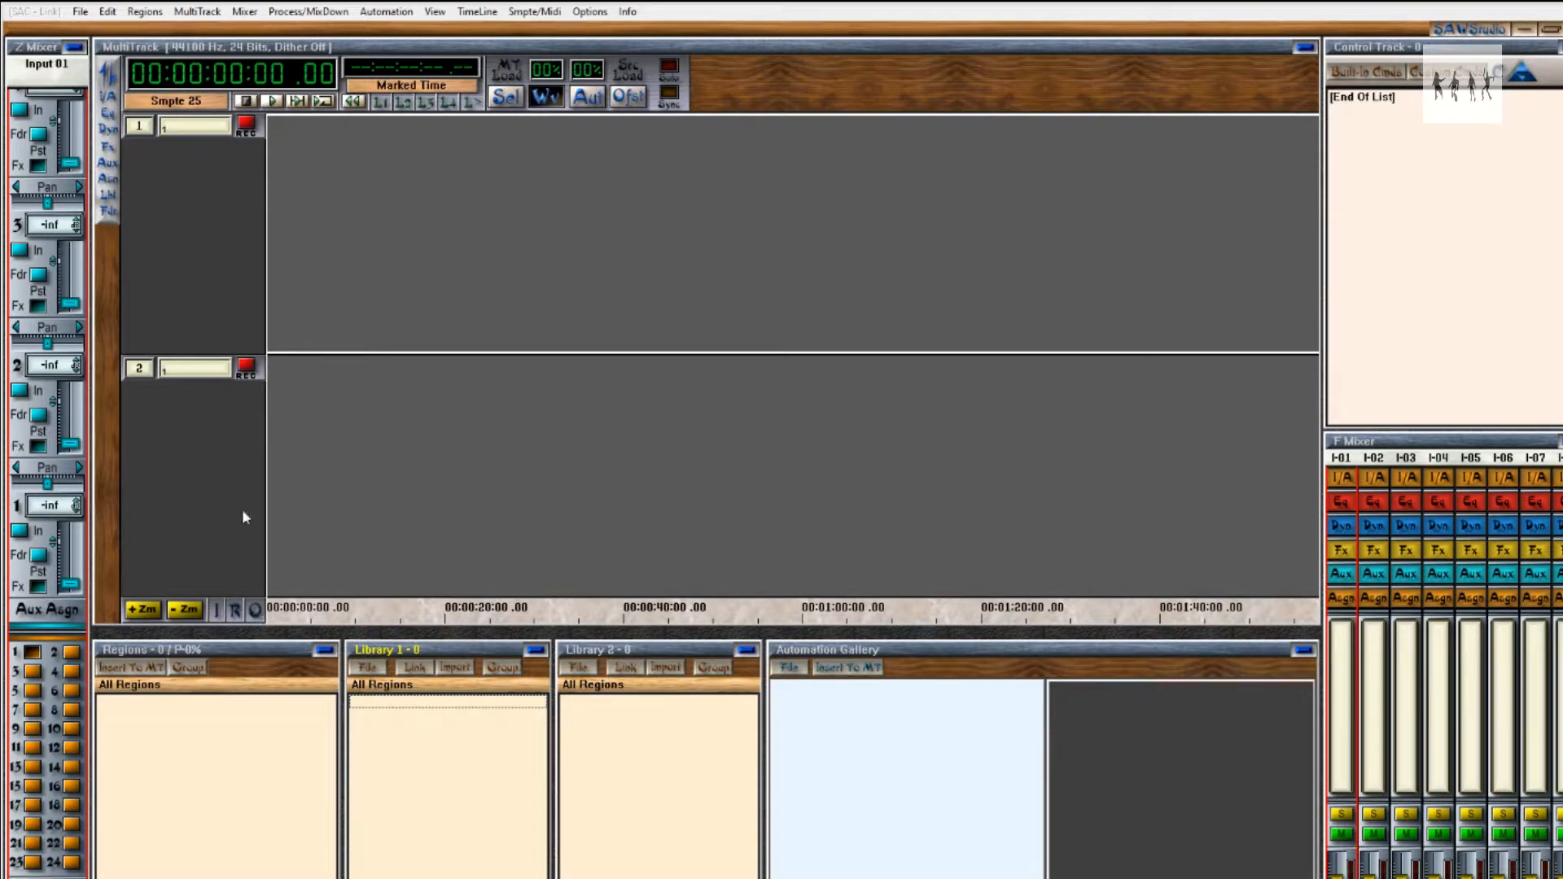
Rearrange the MultiTrack view so output track 1 sits directly beneath input track 1.
{"action": "left_click", "coordinate": [255, 609]}
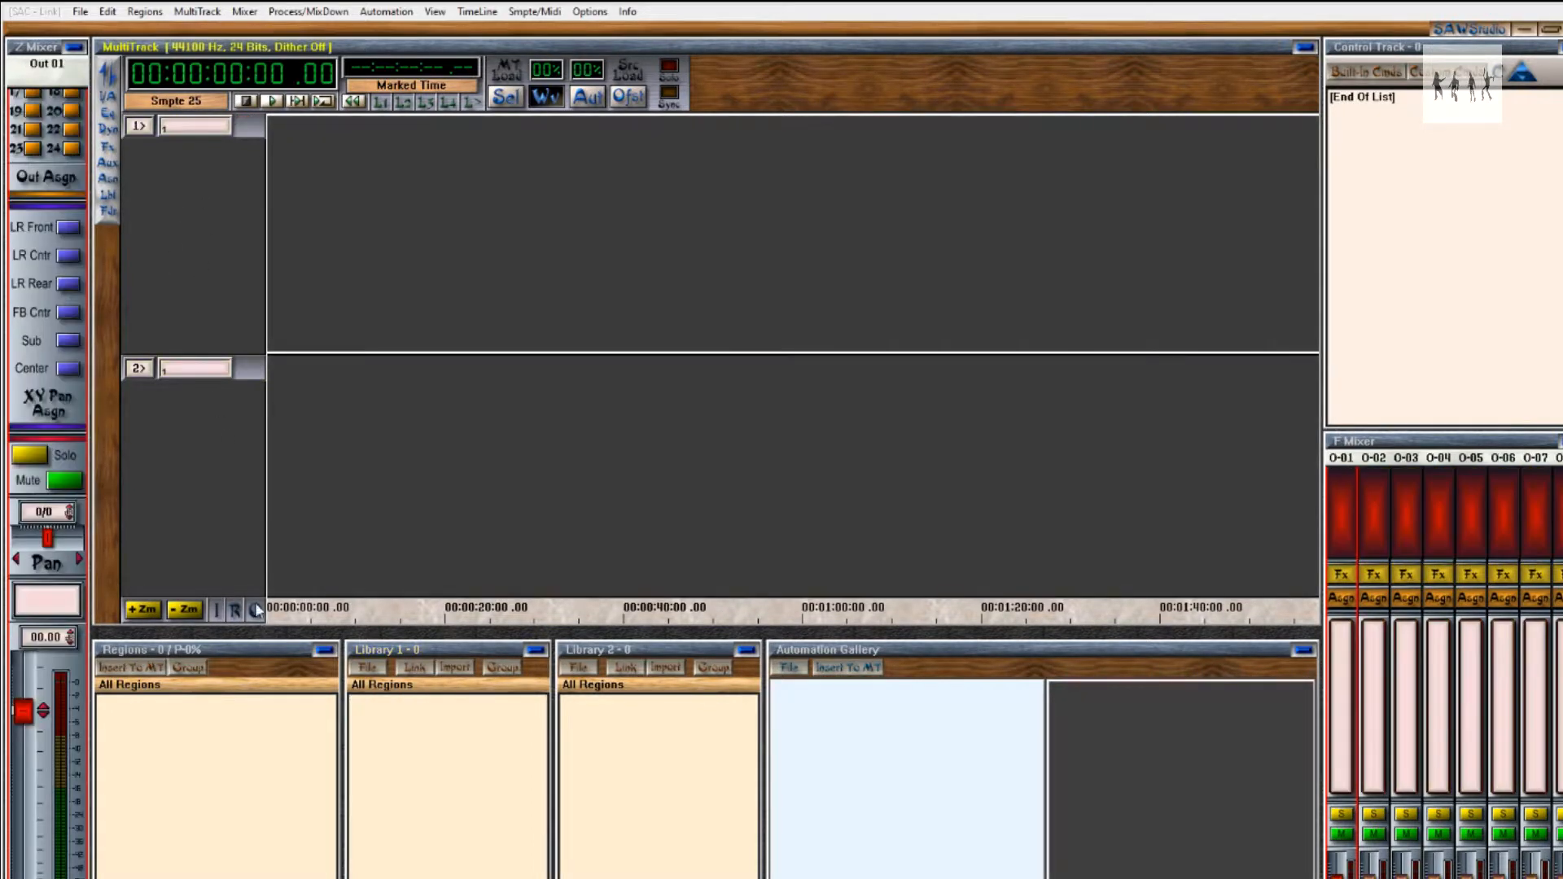
{"action": "left_click", "coordinate": [139, 368]}
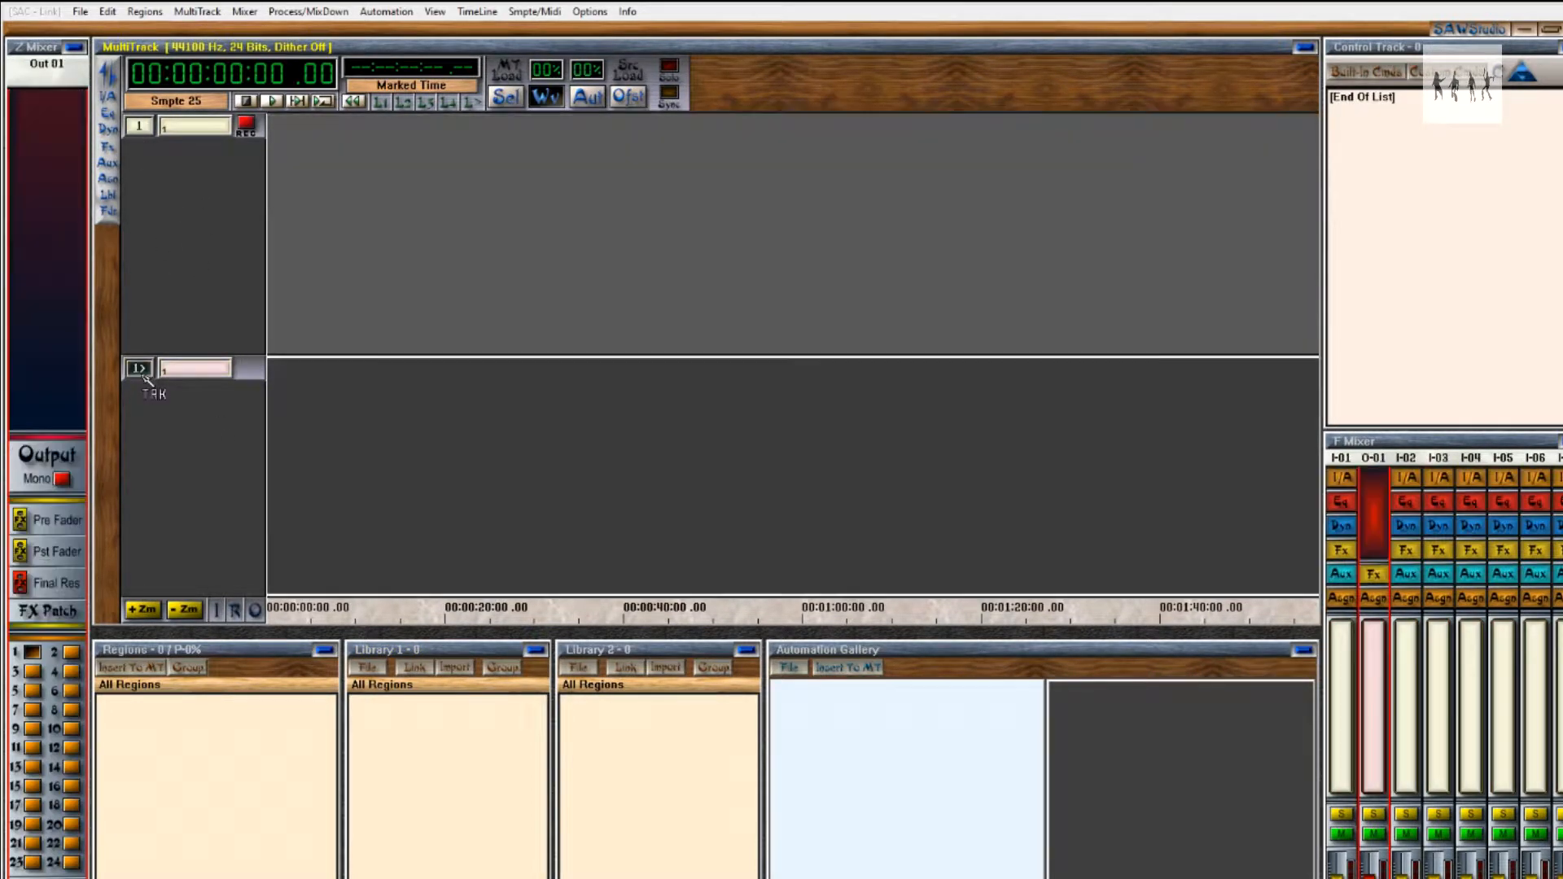
{"action": "left_click", "coordinate": [299, 220]}
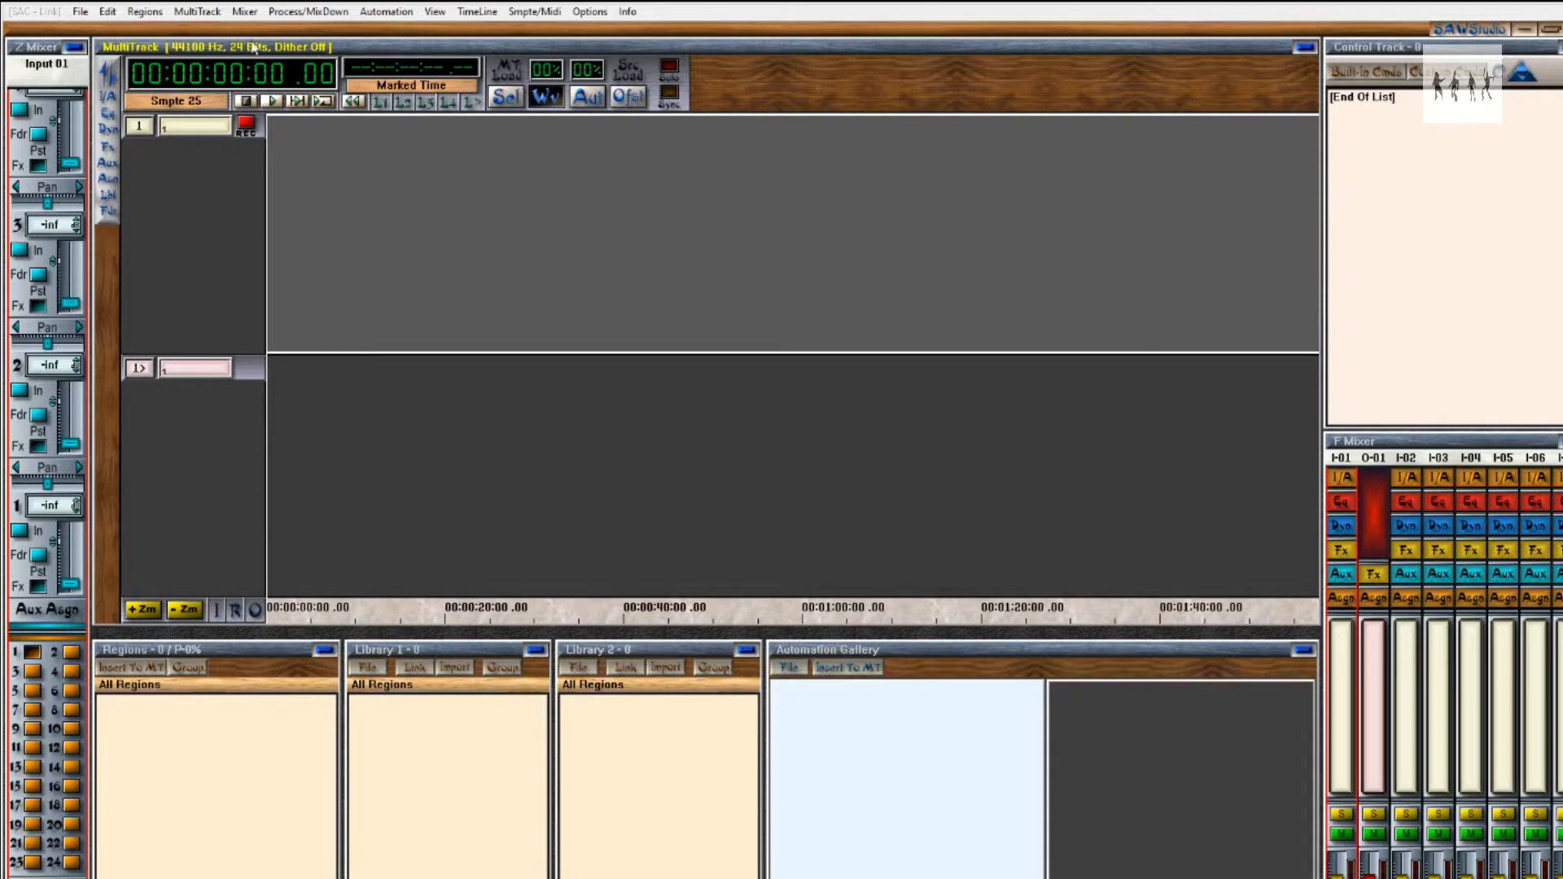
Set the MultiTrack session's sample rate to 44100.
{"action": "left_click", "coordinate": [308, 12]}
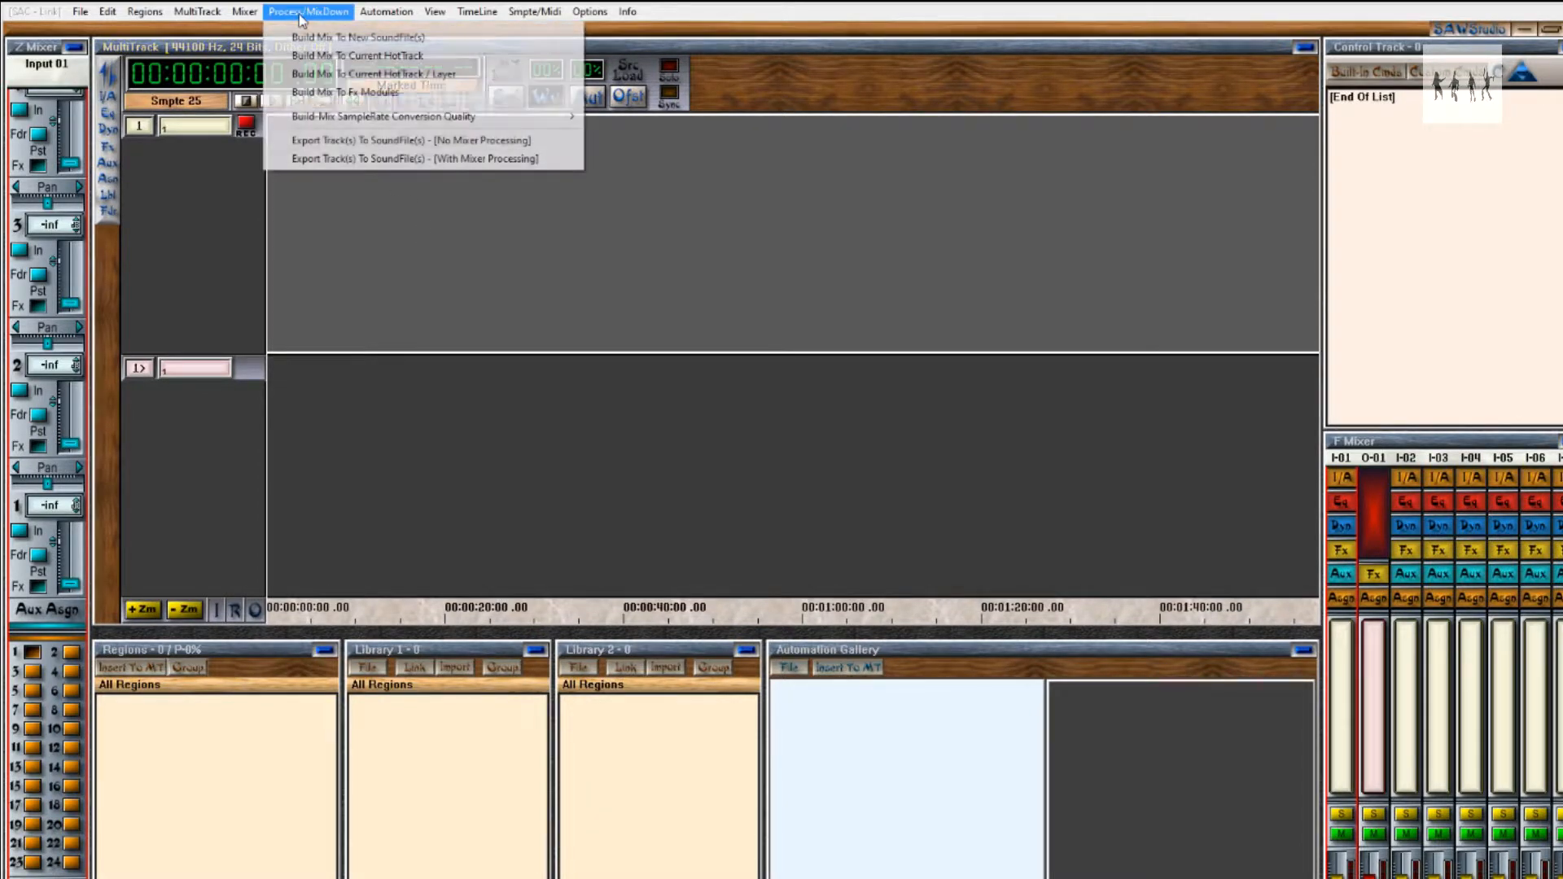
{"action": "mouse_move", "coordinate": [198, 11]}
{"action": "mouse_move", "coordinate": [222, 38]}
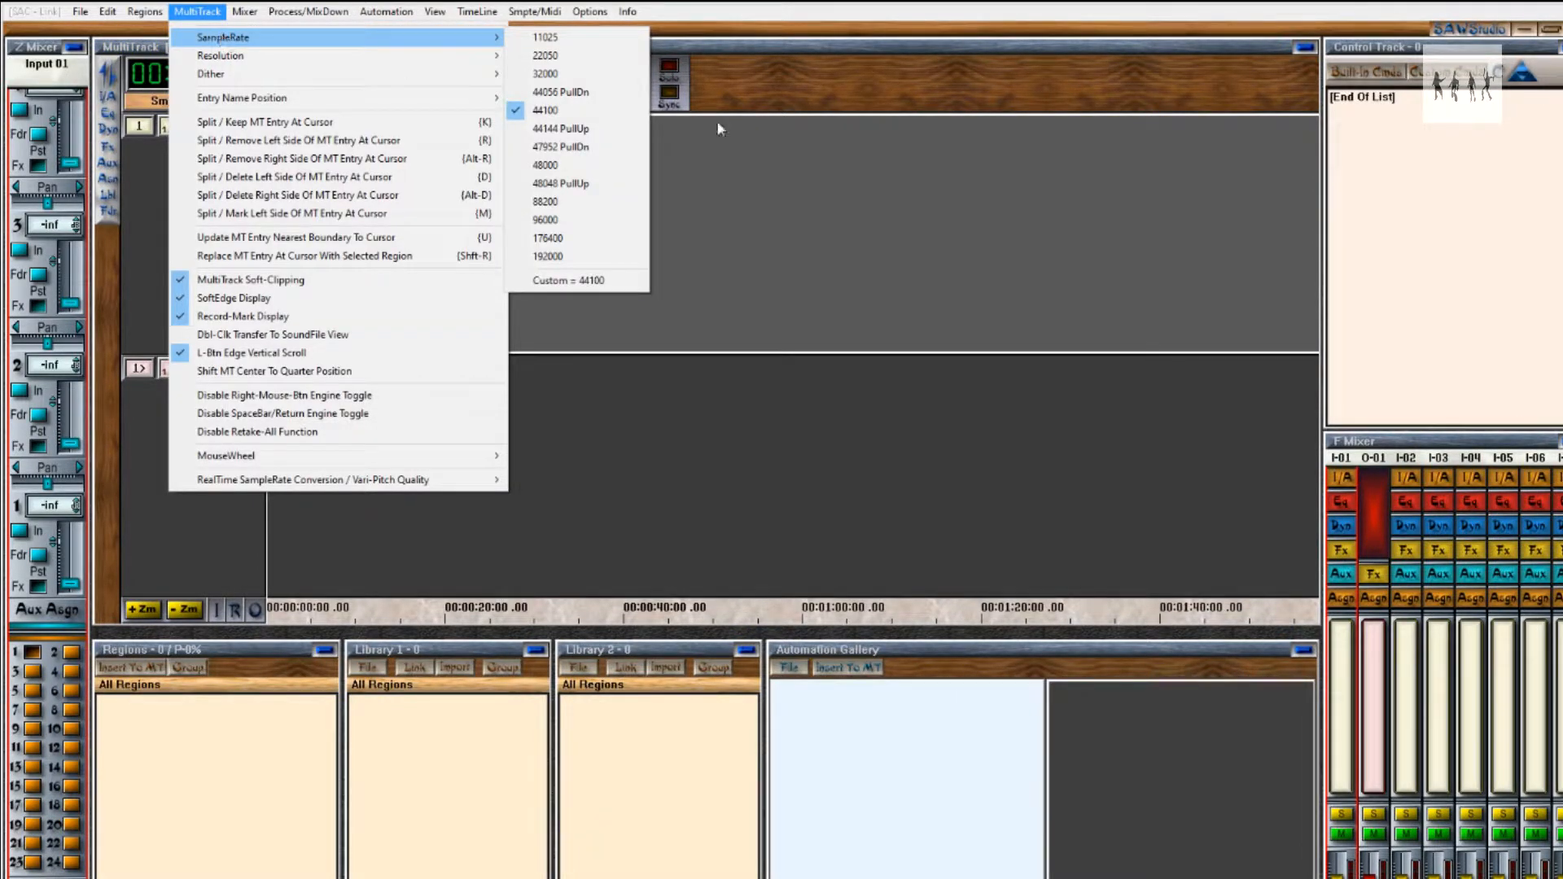
{"action": "left_click", "coordinate": [573, 118]}
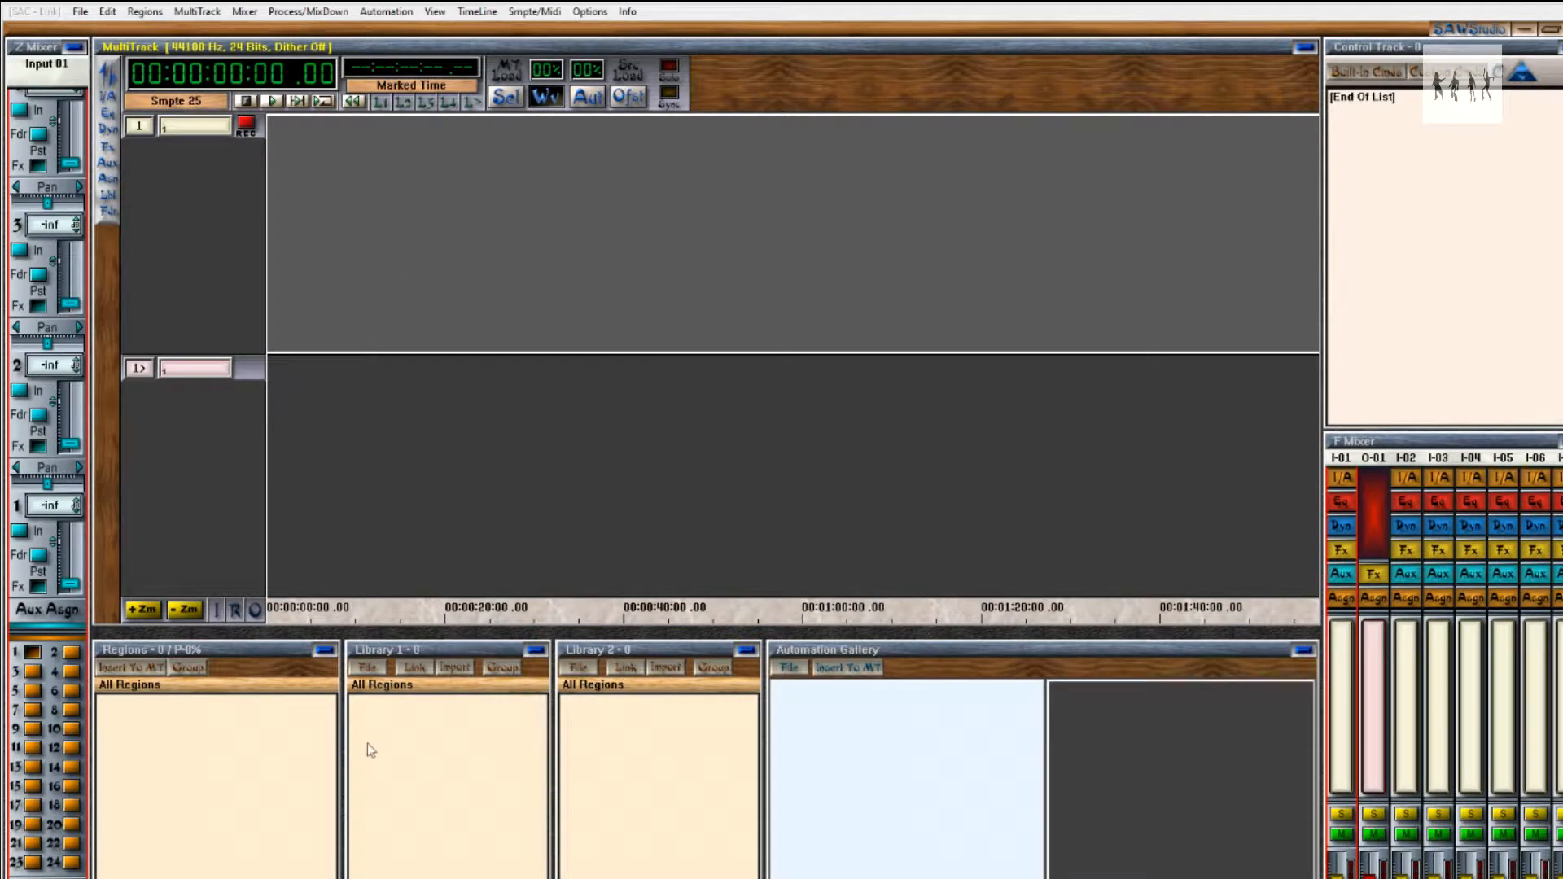
Load the directory of audio files on the RME_NTFS (M:) drive into the Library 1 window.
{"action": "left_click", "coordinate": [366, 667]}
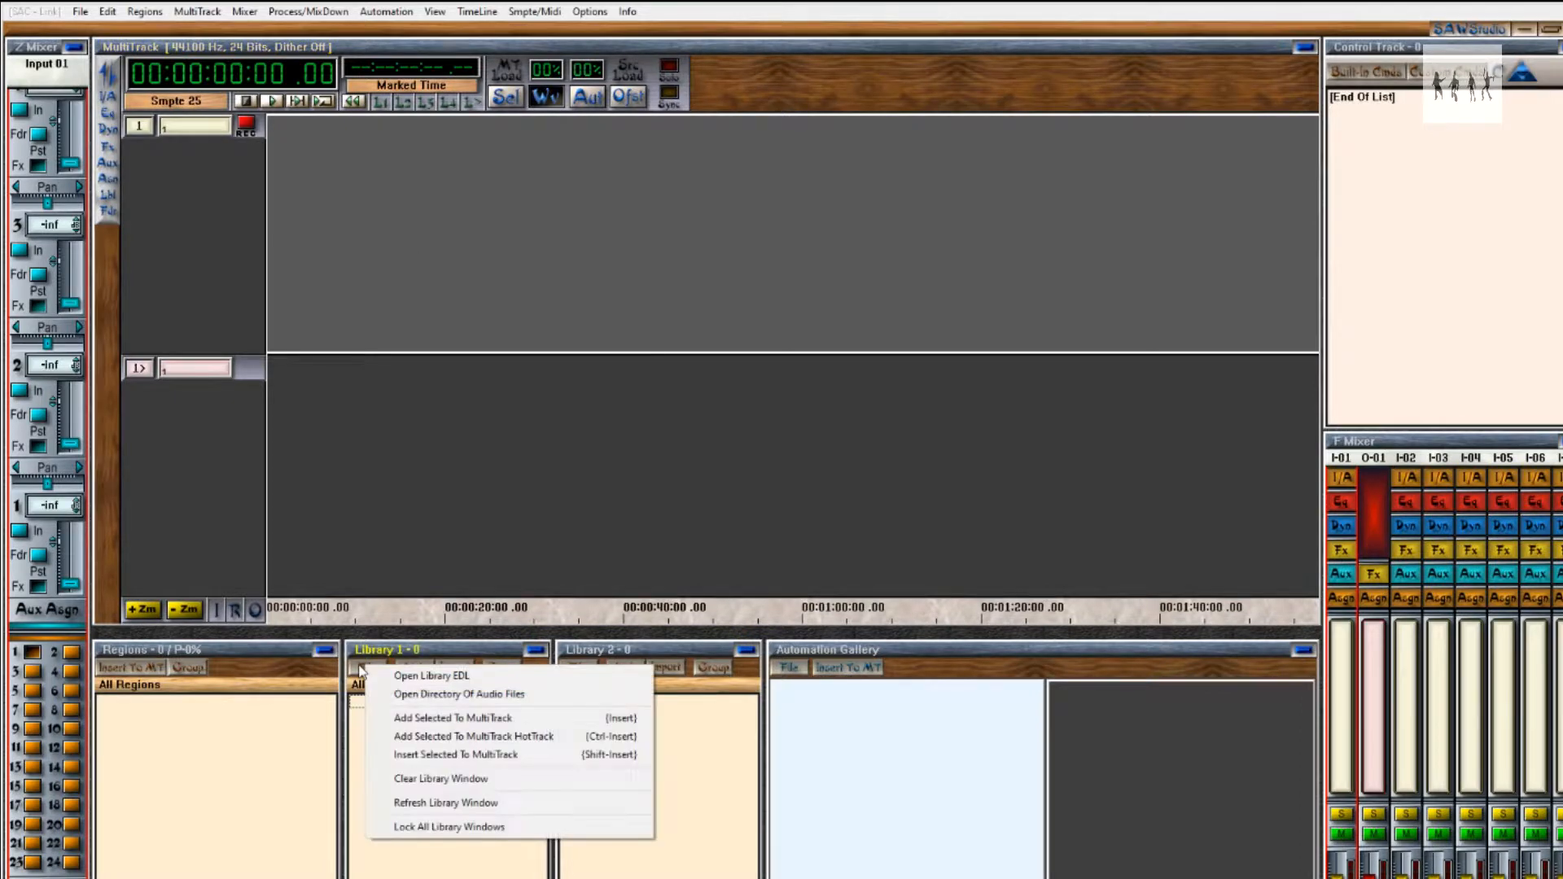
{"action": "left_click", "coordinate": [413, 697]}
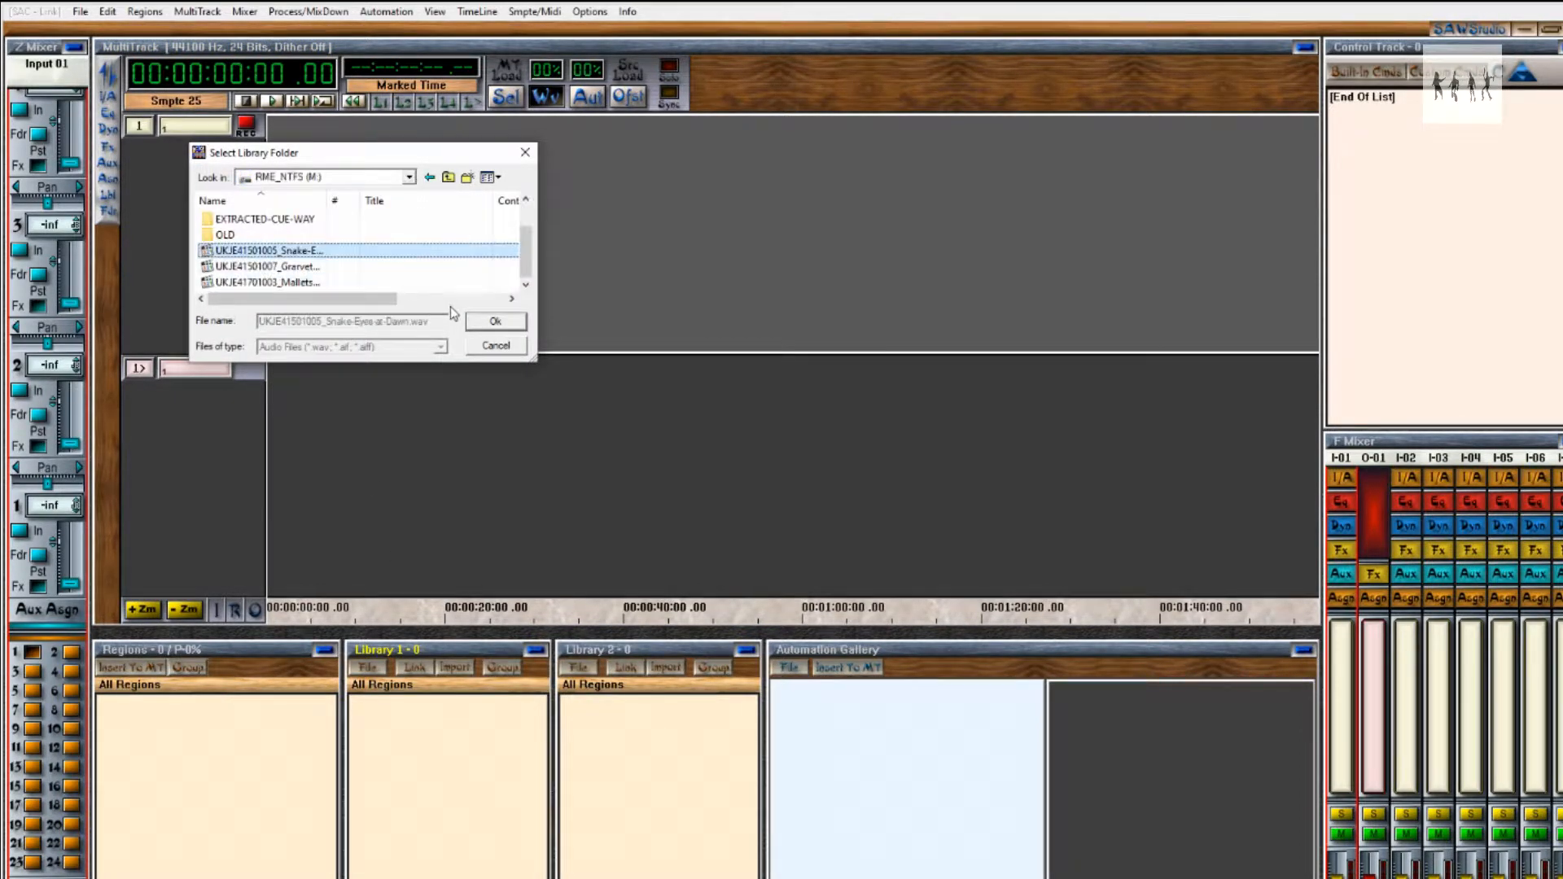
{"action": "left_click", "coordinate": [473, 326]}
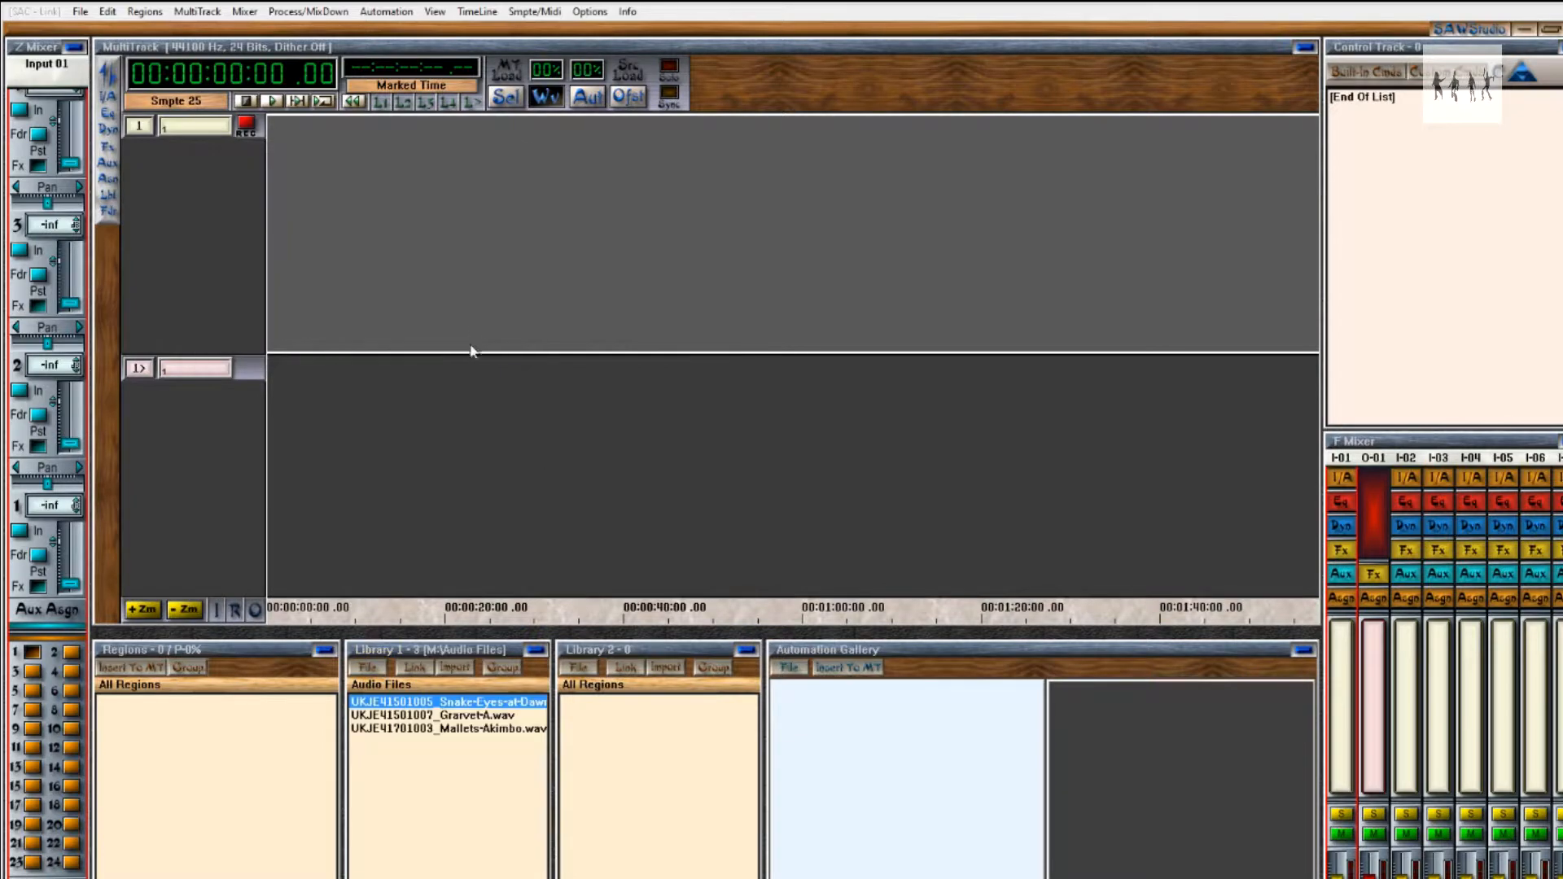
Add UKJE41501007_Grarvet-A.wav from Library 1 to the MultiTrack HotTrack, at the start of track 1.
{"action": "left_click", "coordinate": [478, 716]}
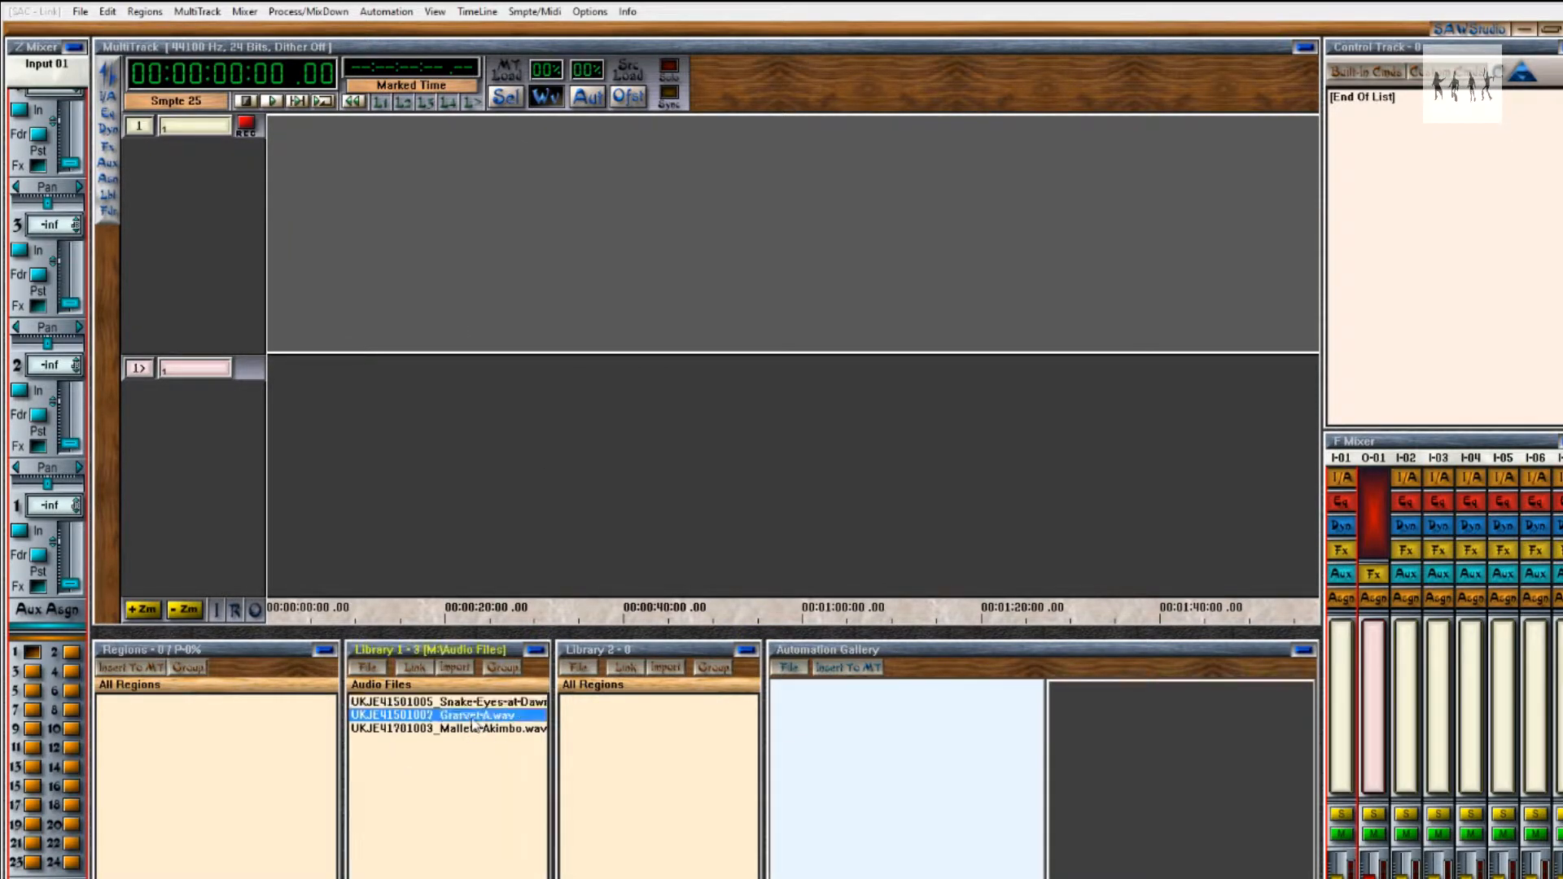
{"action": "left_click", "coordinate": [368, 667]}
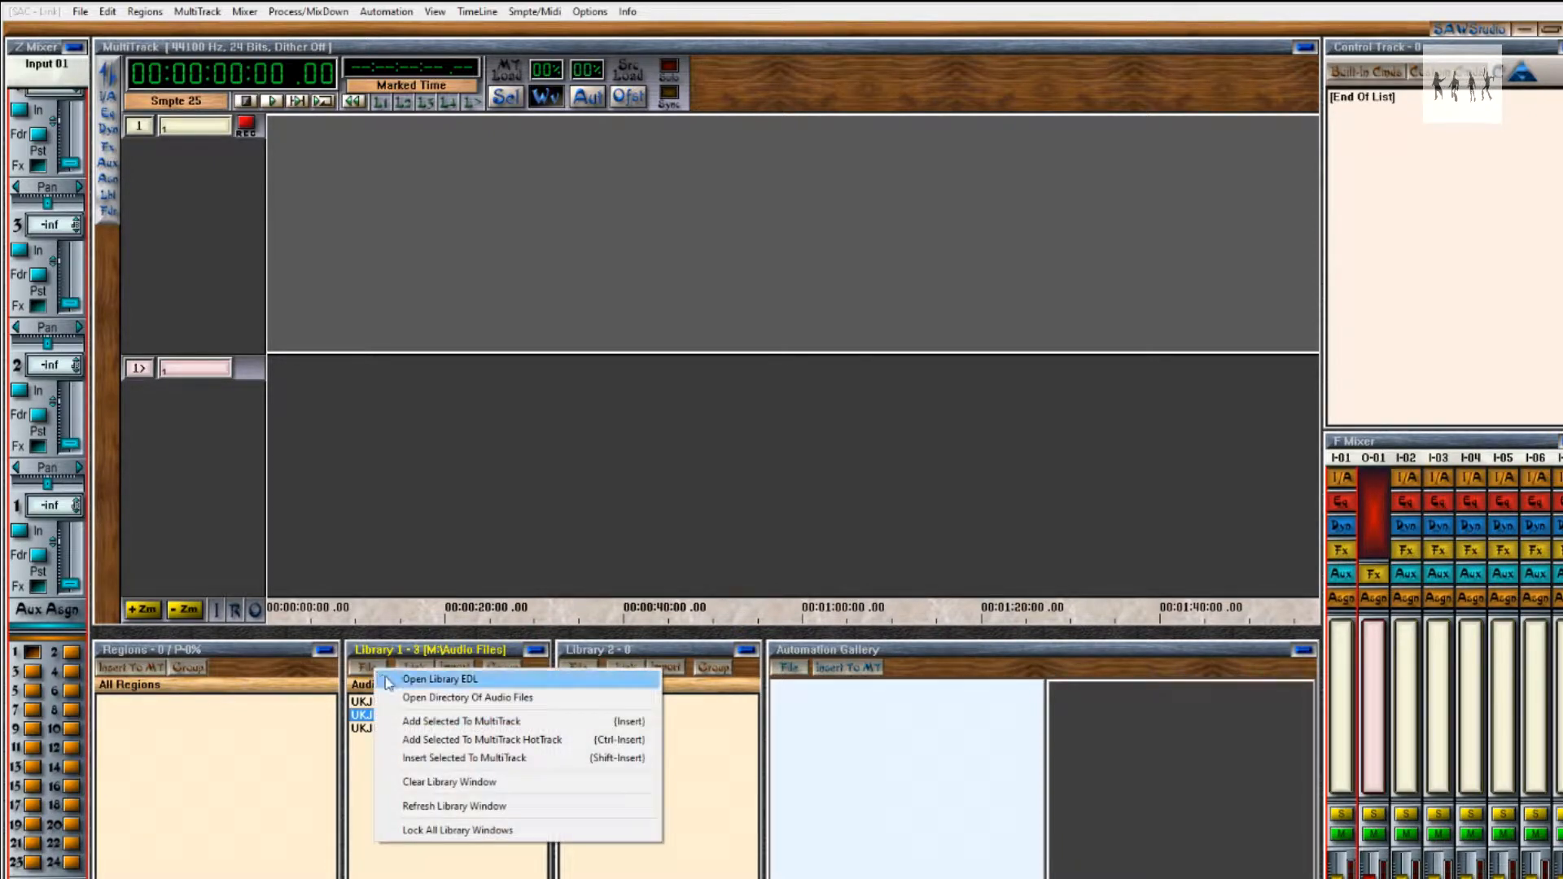
{"action": "left_click", "coordinate": [443, 741]}
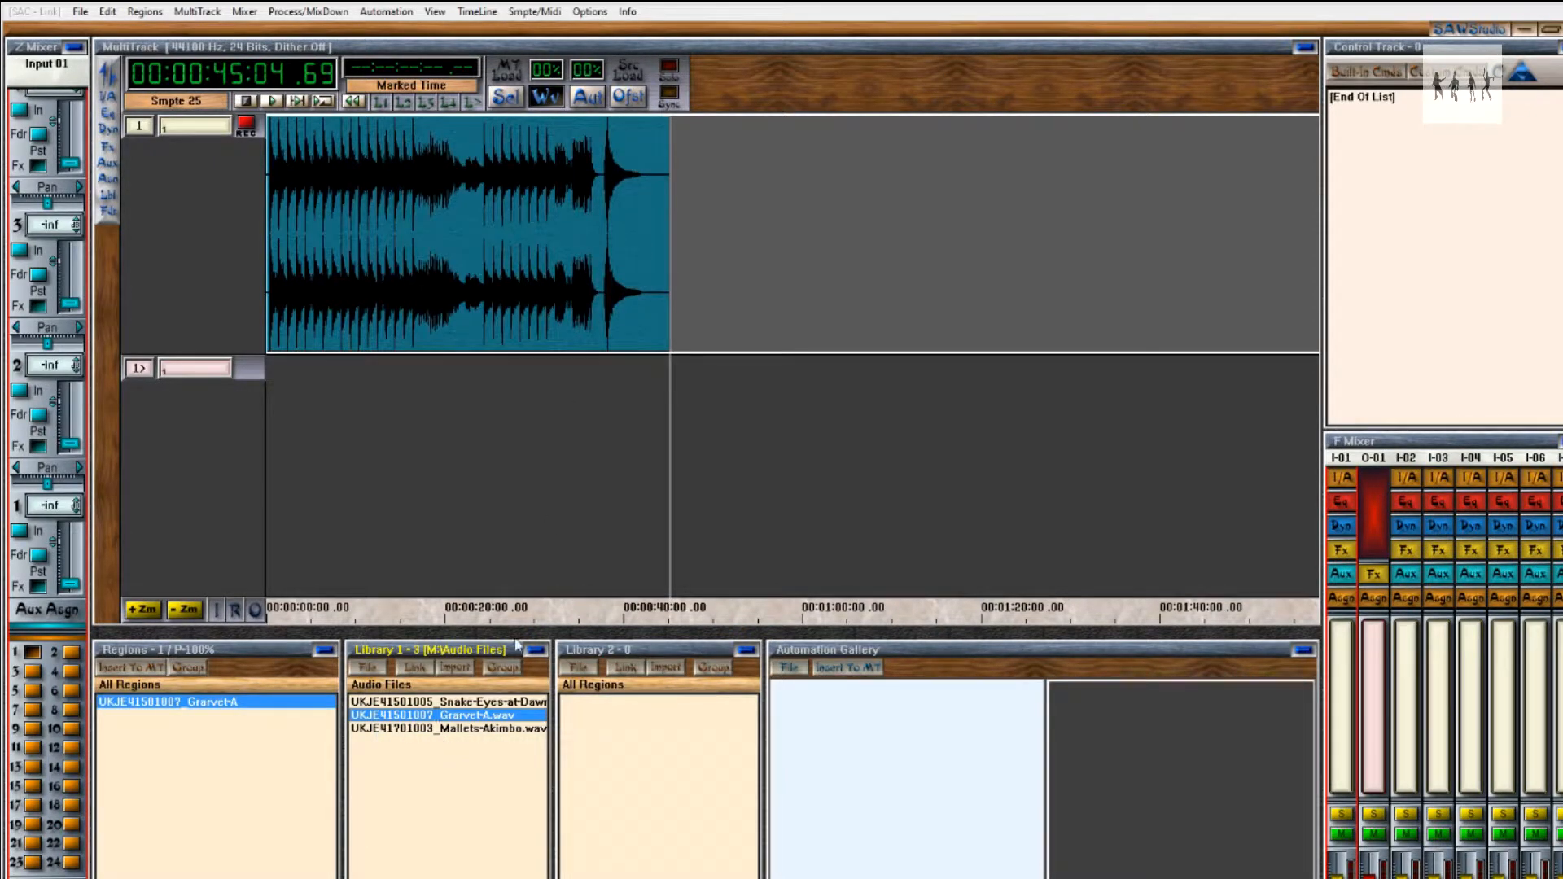
Append UKJE41501005_Snake-Eyes-at-Dawn and UKJE41701003_Mallets-Akimbo.wav from Library 1 to the MultiTrack HotTrack, directly after the first song.
{"action": "left_click", "coordinate": [479, 701]}
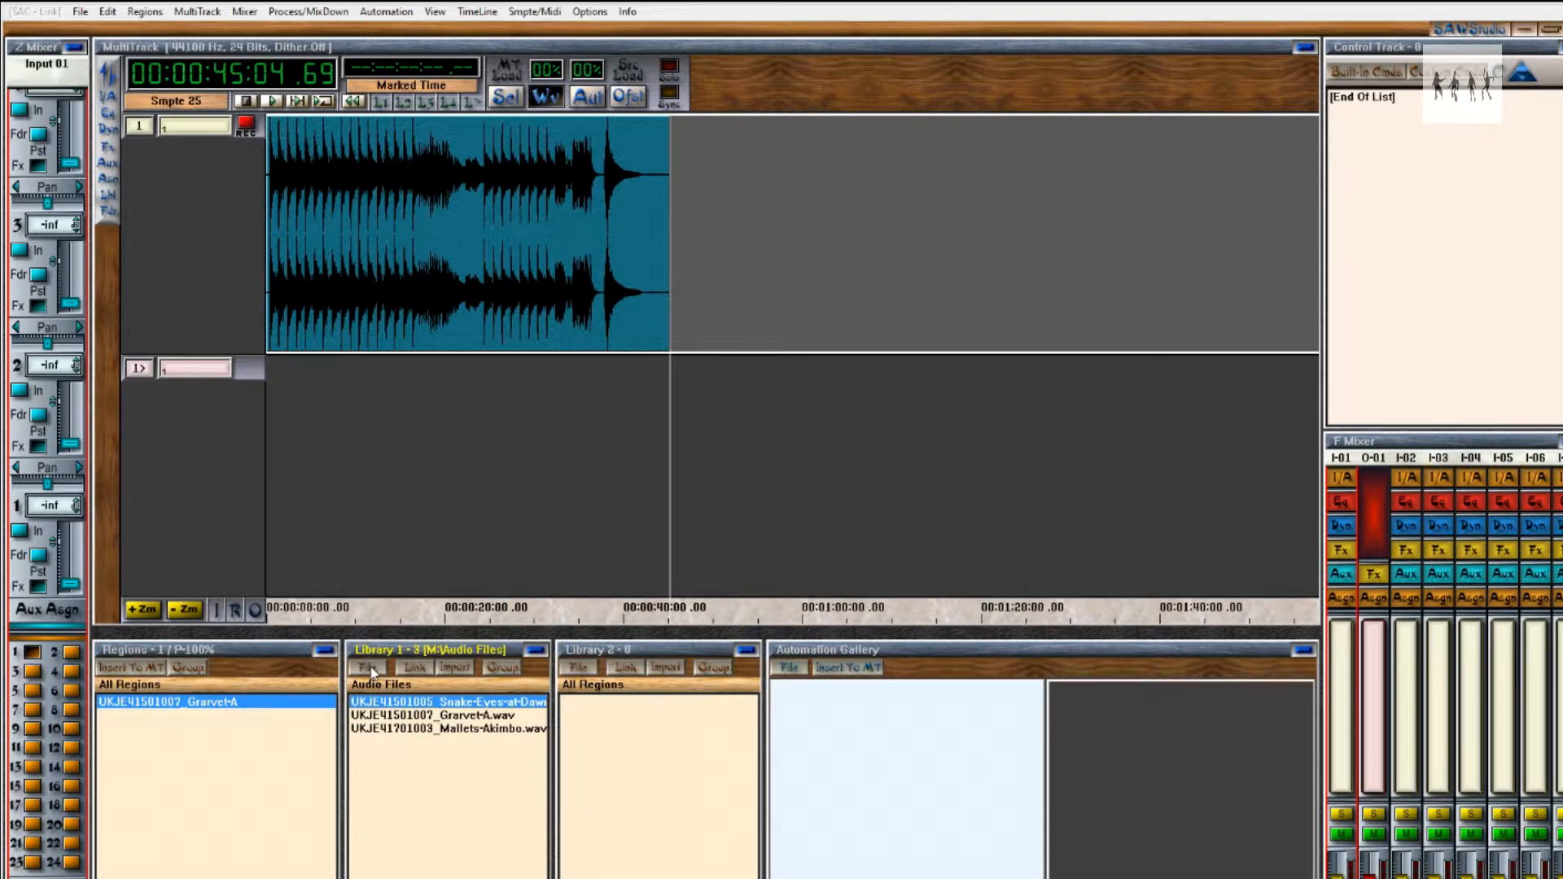
{"action": "left_click", "coordinate": [368, 667]}
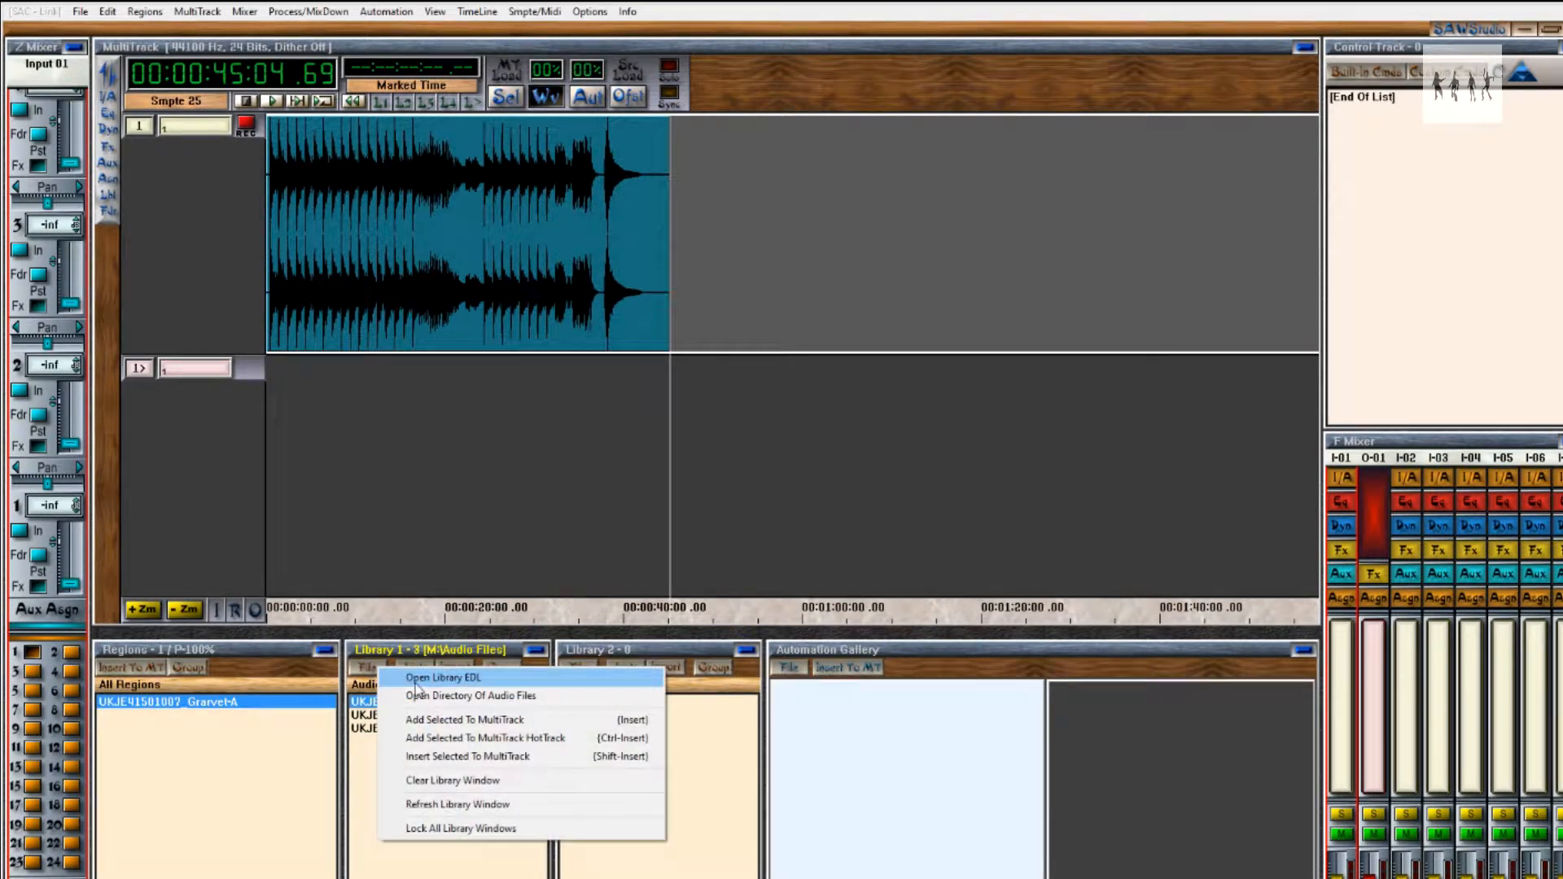
{"action": "left_click", "coordinate": [457, 738]}
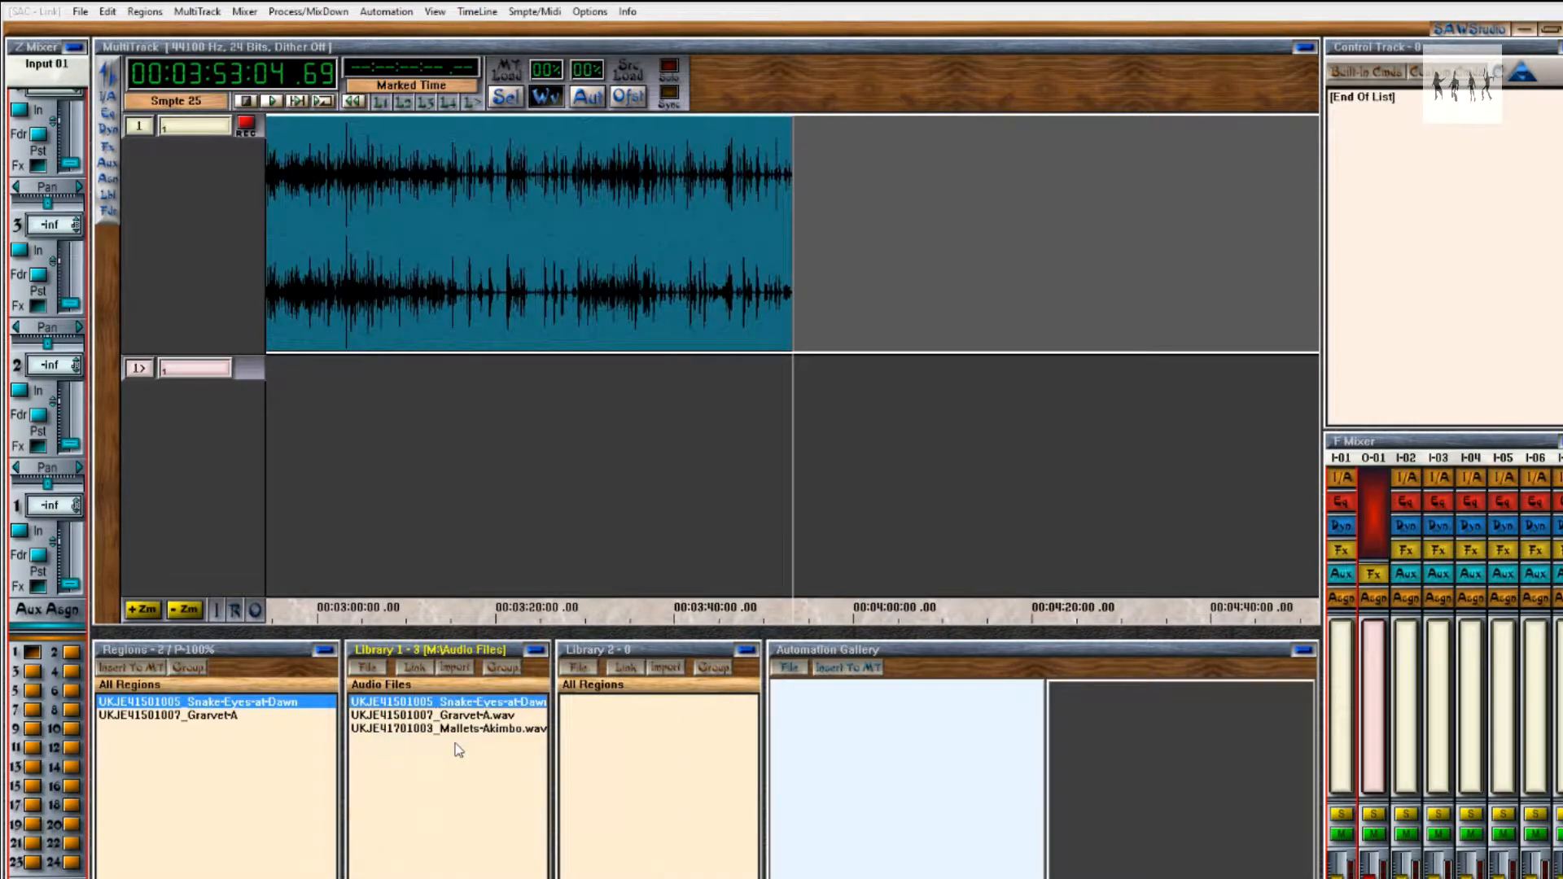
{"action": "left_click", "coordinate": [423, 728]}
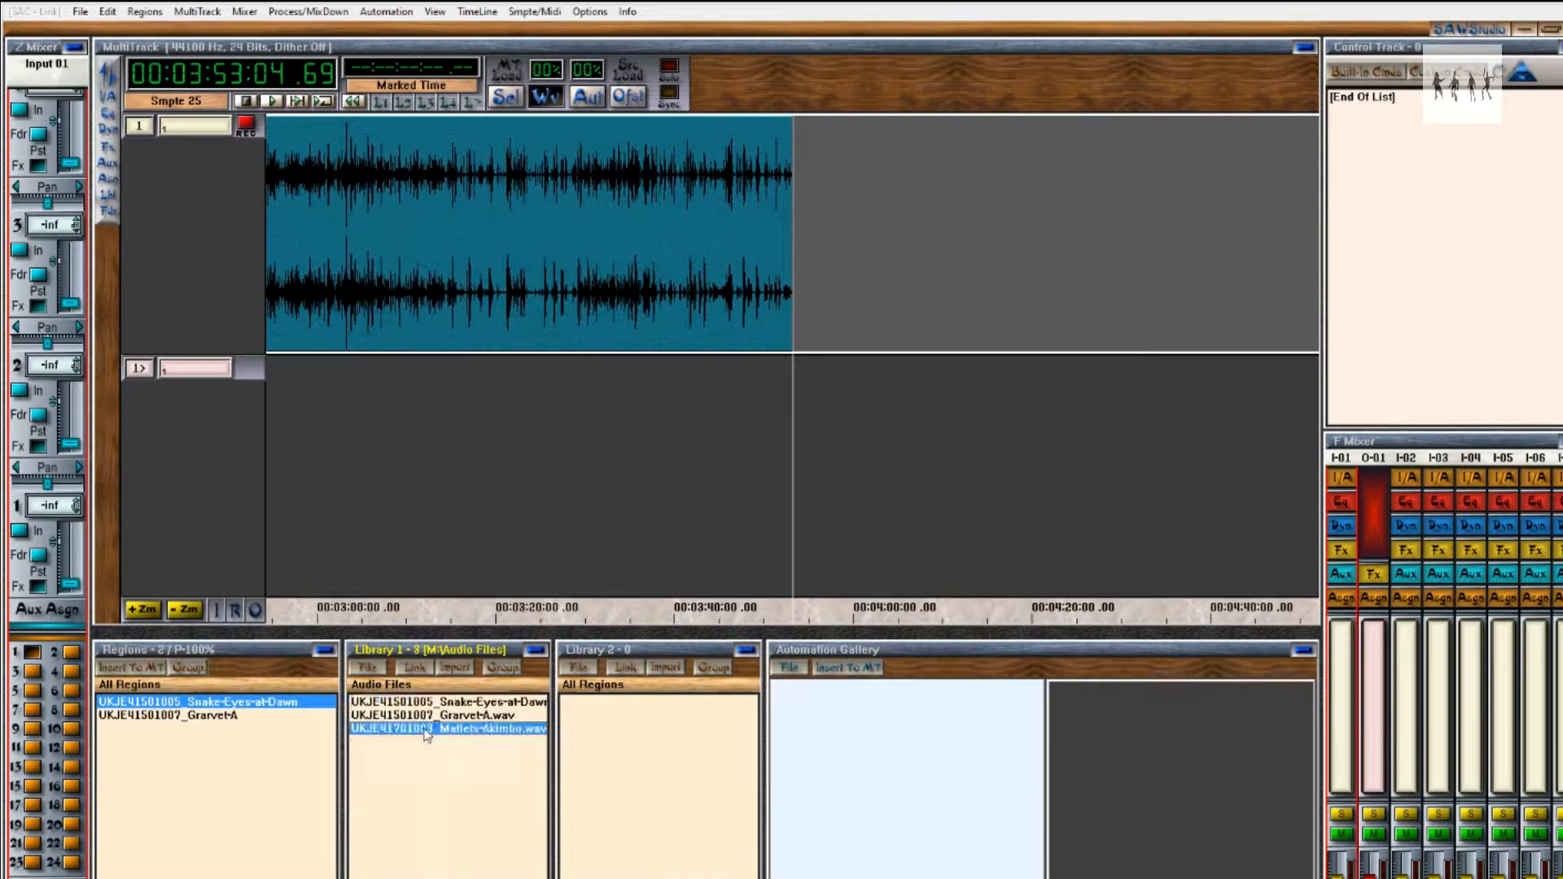
{"action": "left_click", "coordinate": [369, 667]}
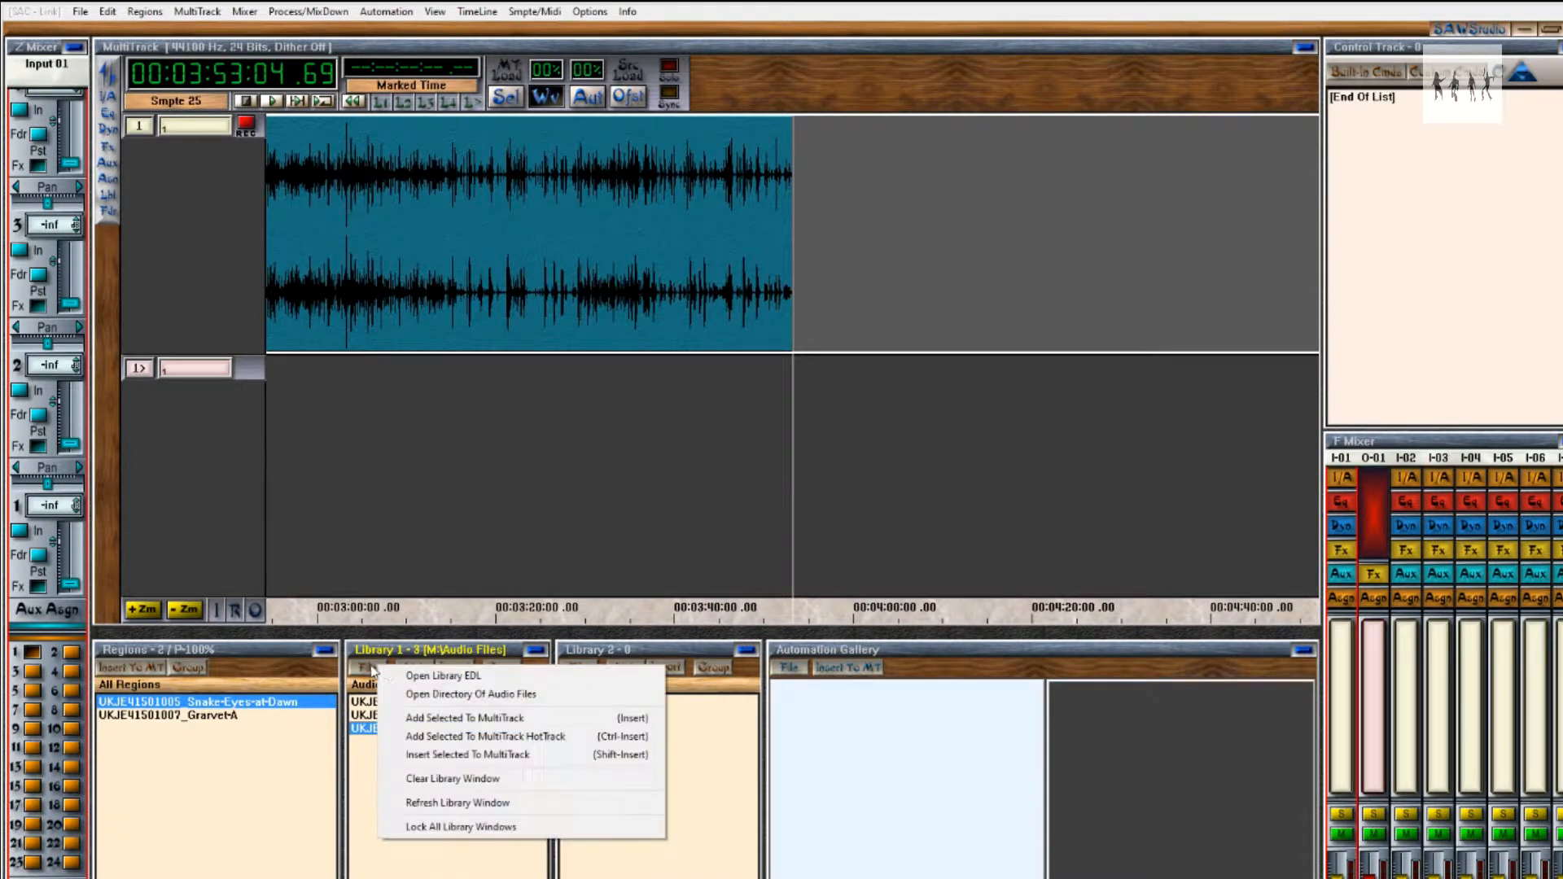
{"action": "left_click", "coordinate": [468, 737]}
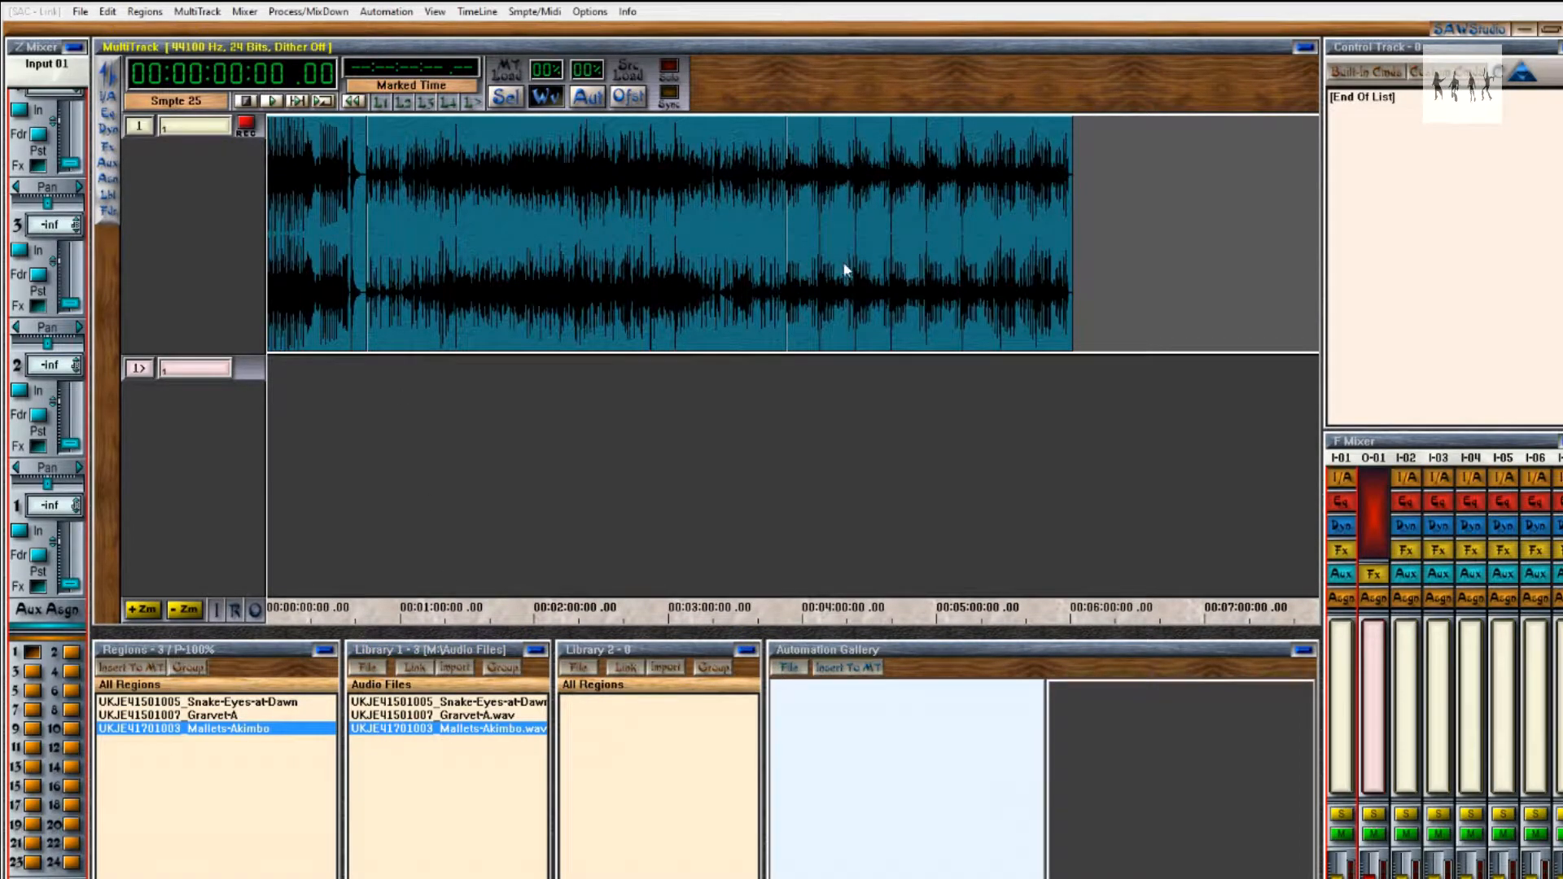
Play the opening of the first song from the start of the timeline, and stop playback.
{"action": "scroll", "coordinate": [328, 232], "scroll_direction": "up", "scroll_amount": 6}
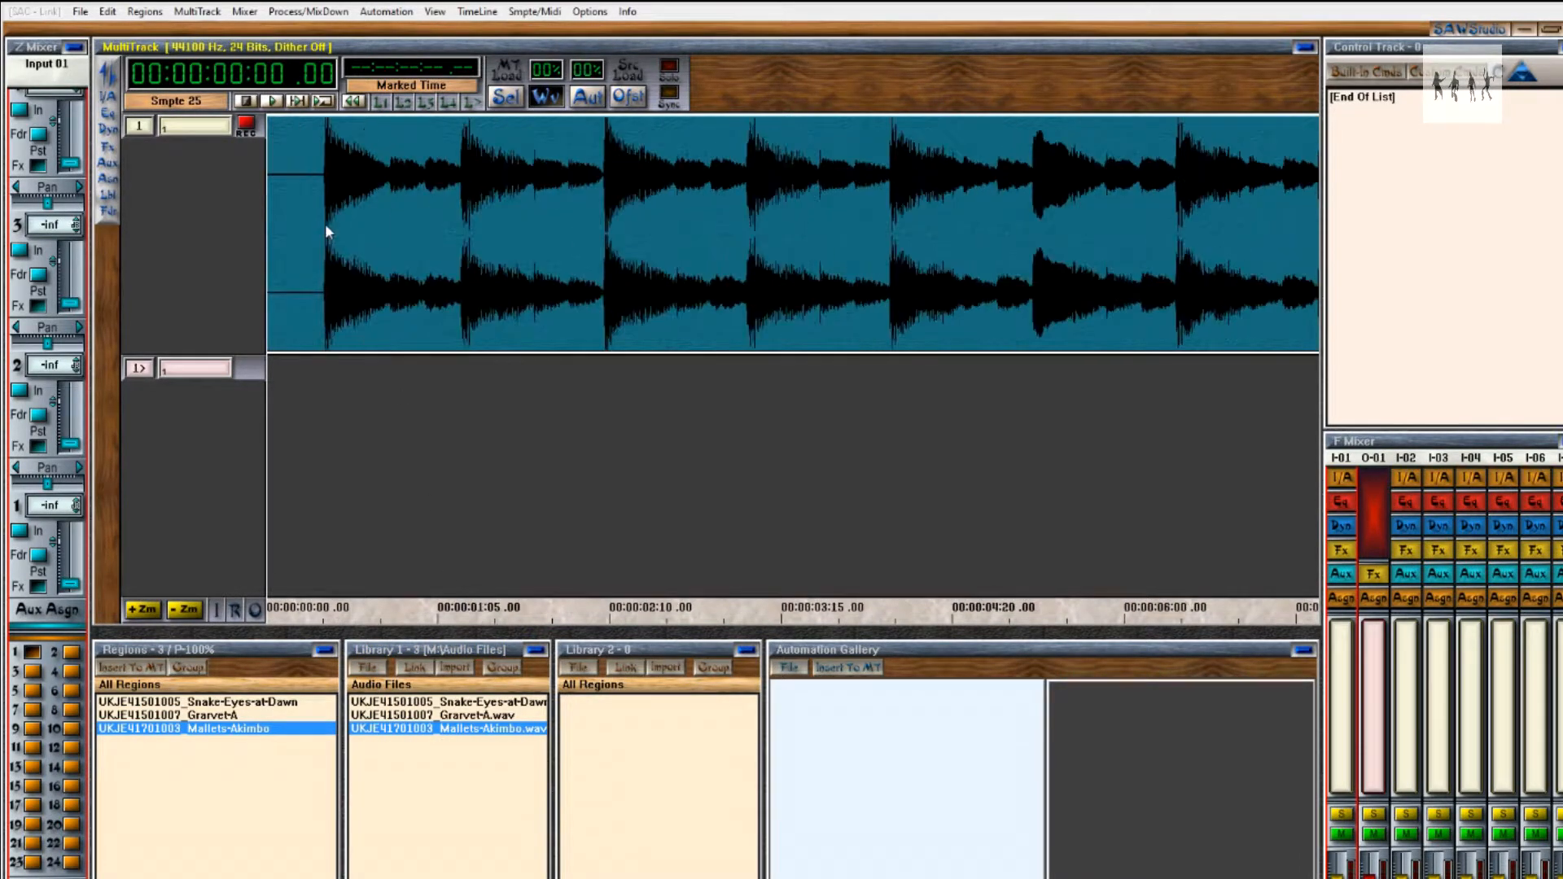
{"action": "key", "text": "space"}
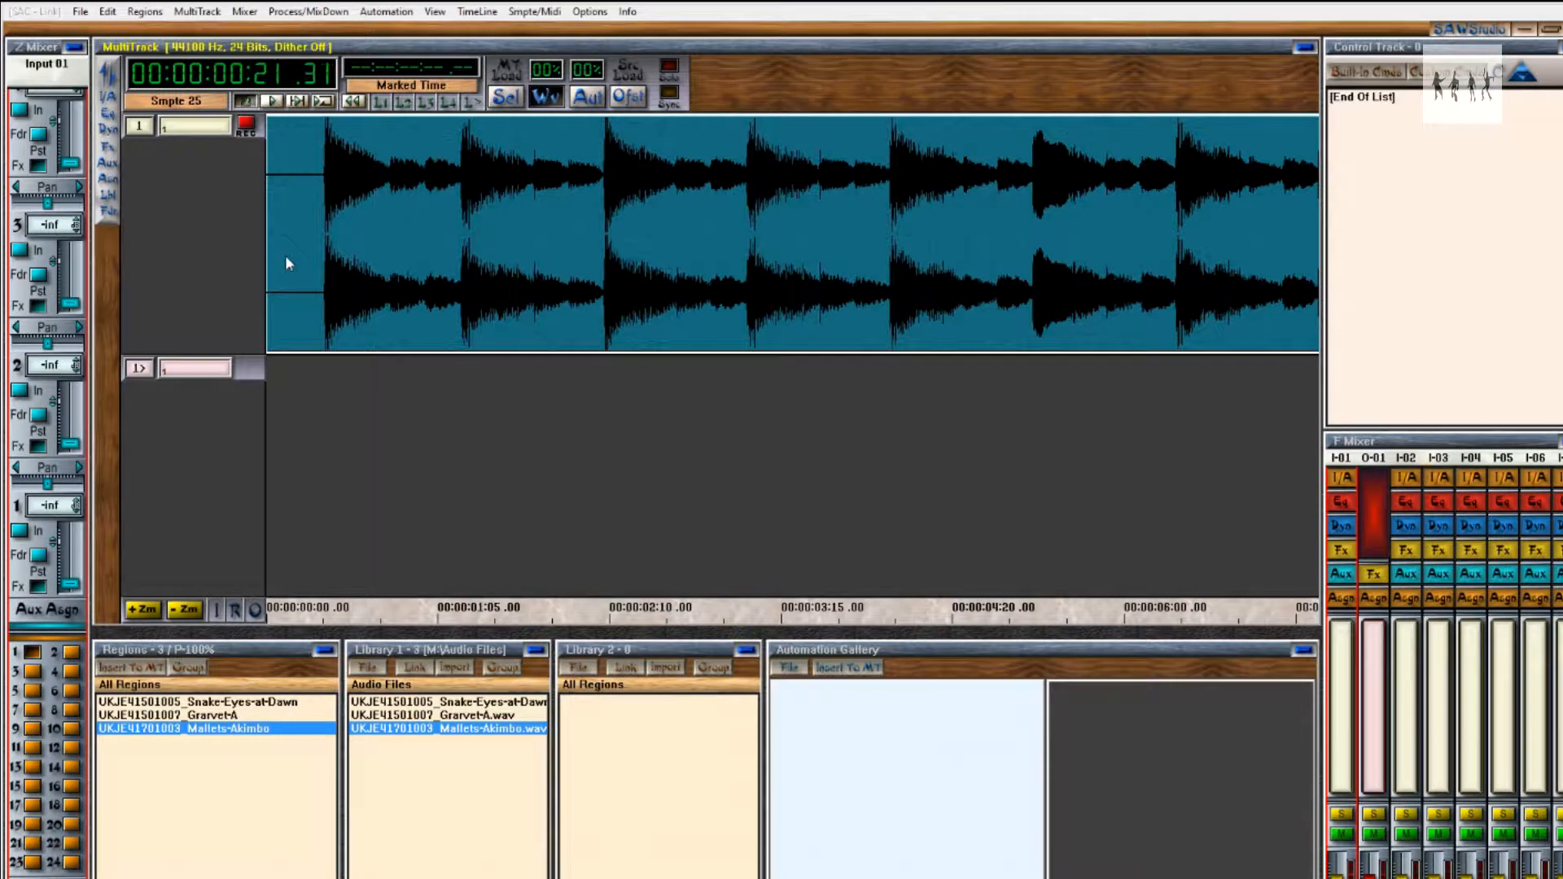
{"action": "key", "text": "space"}
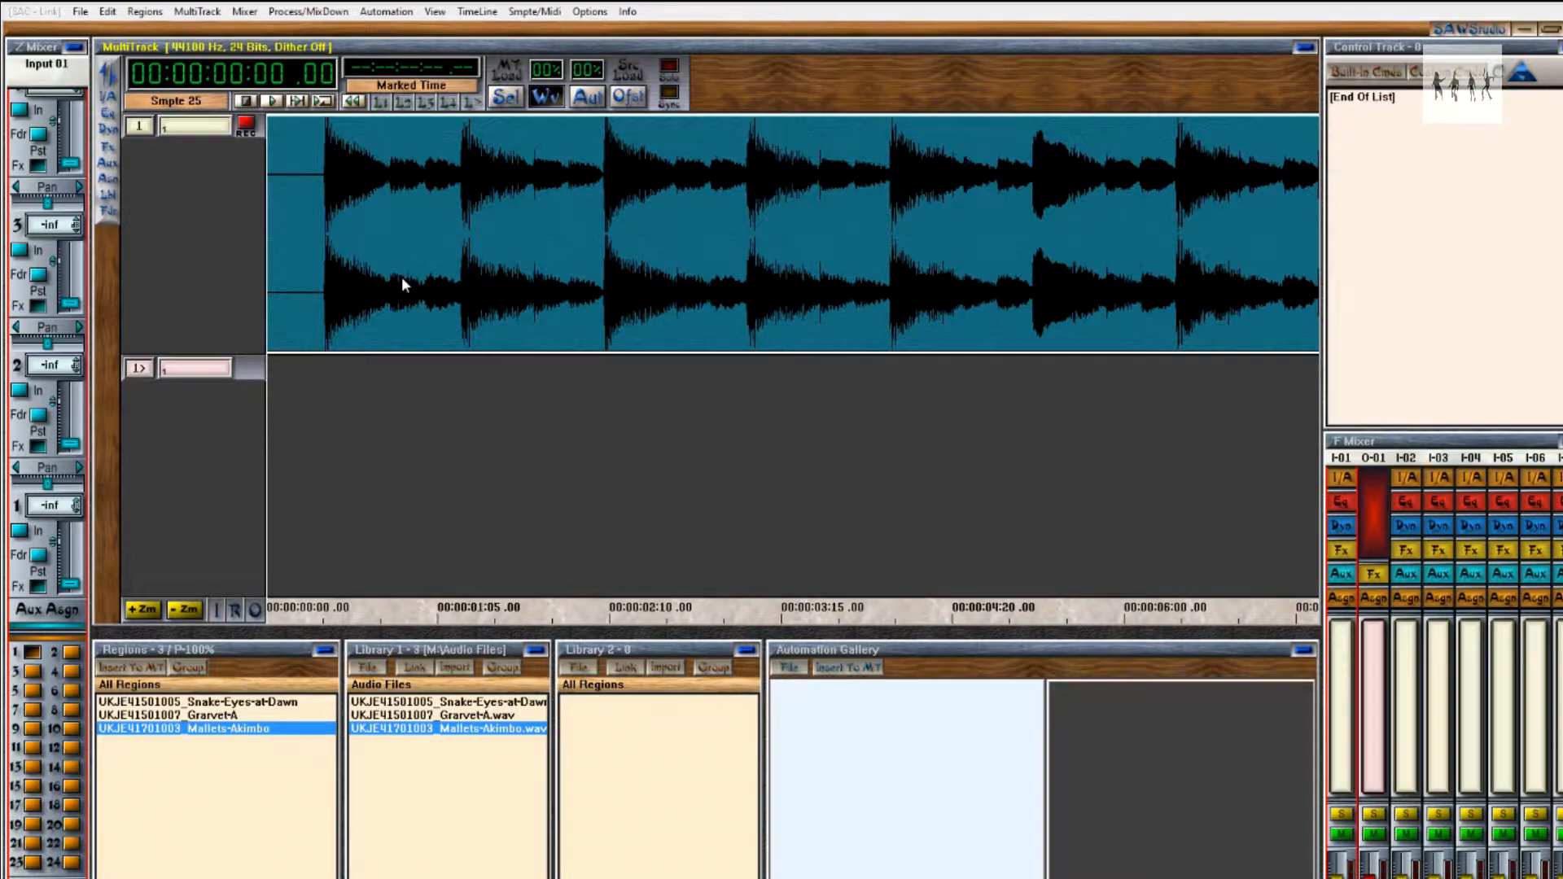
Play the audio on track 1 from the first song's ending across its join with the second song.
{"action": "scroll", "coordinate": [534, 267], "scroll_direction": "down", "scroll_amount": 4}
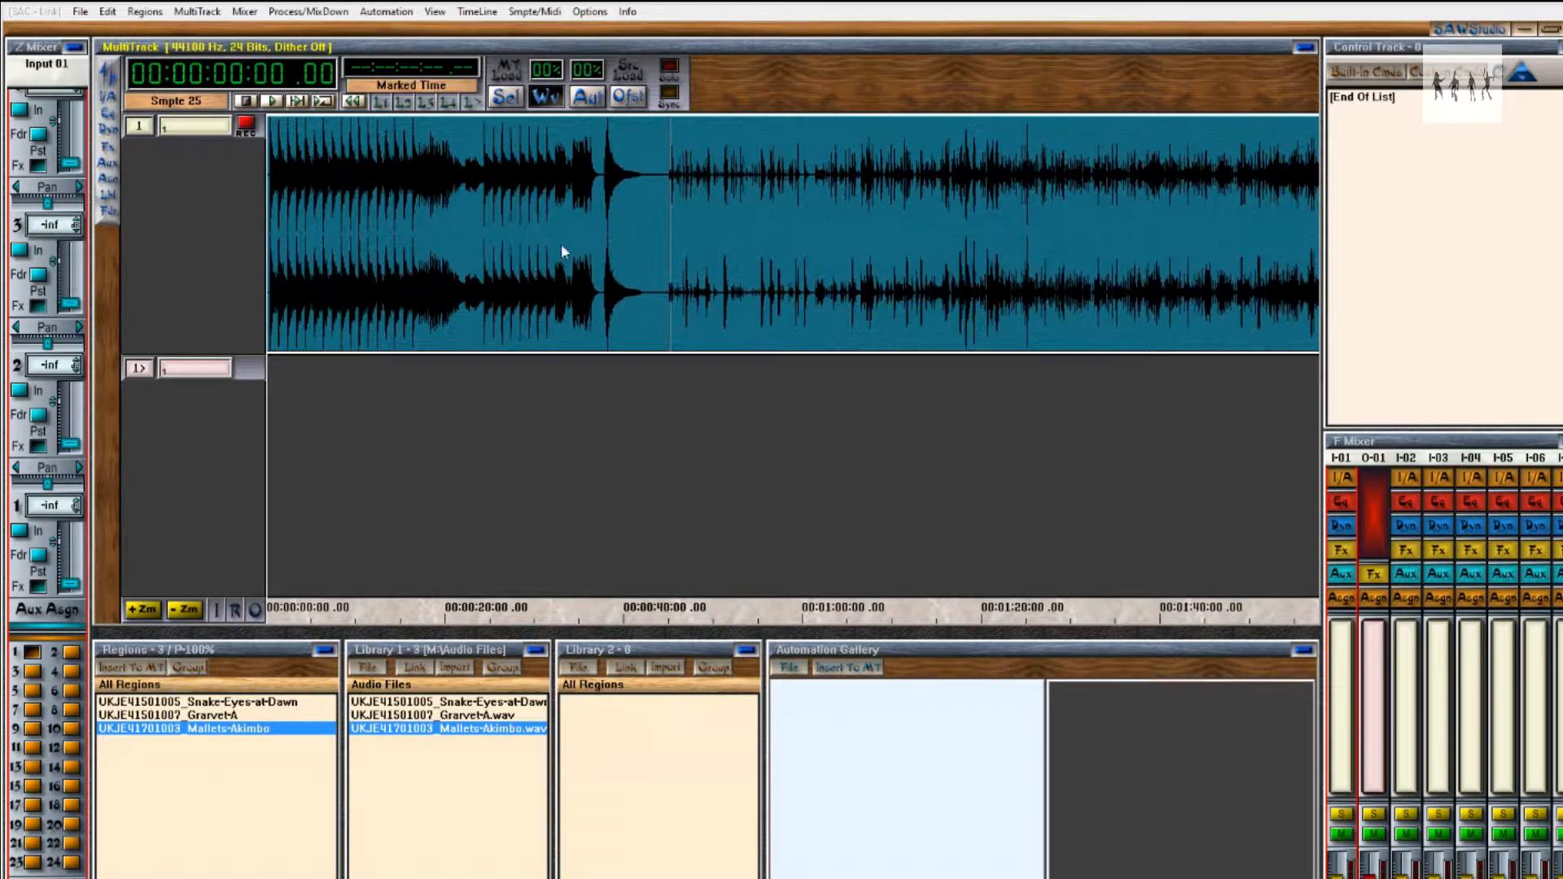
{"action": "scroll", "coordinate": [350, 220], "scroll_direction": "up", "scroll_amount": 2}
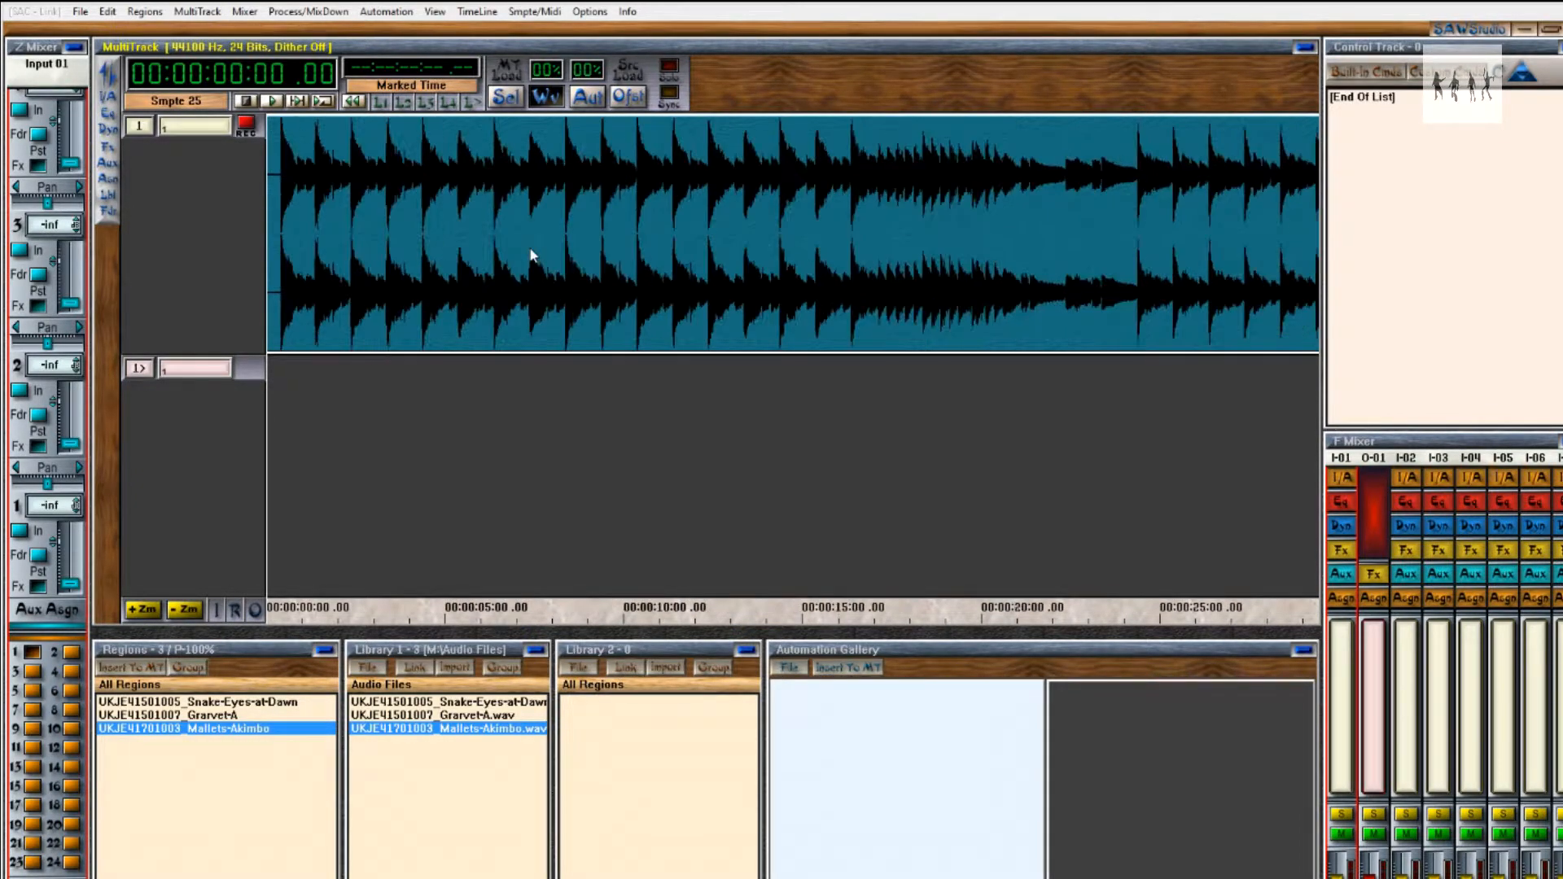
{"action": "scroll", "coordinate": [530, 247], "scroll_direction": "down", "scroll_amount": 2}
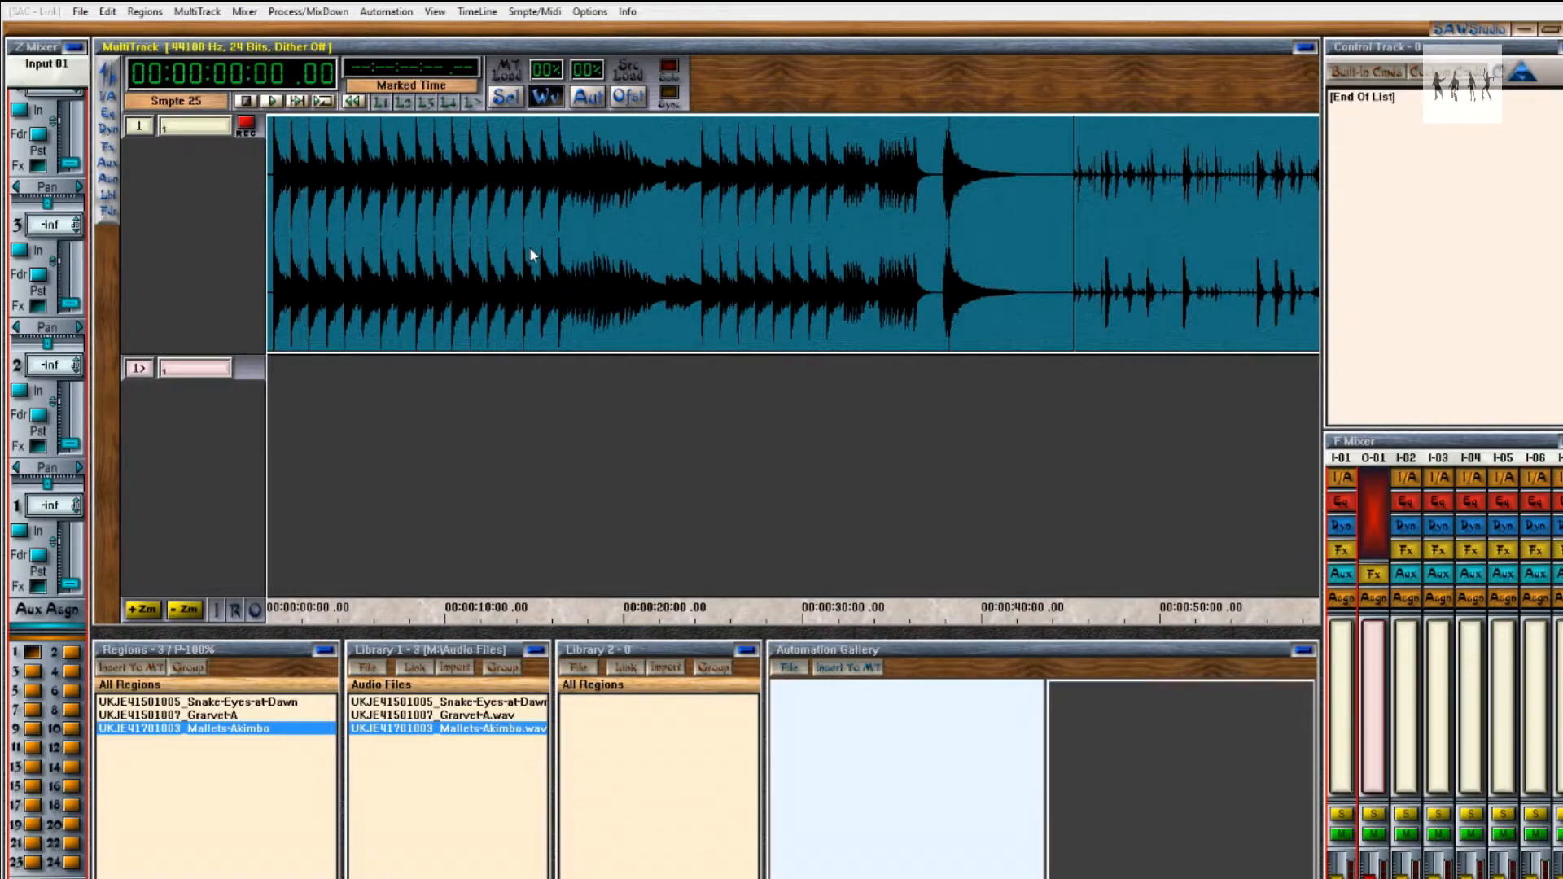
{"action": "left_click", "coordinate": [655, 211]}
{"action": "scroll", "coordinate": [740, 206], "scroll_direction": "up", "scroll_amount": 2}
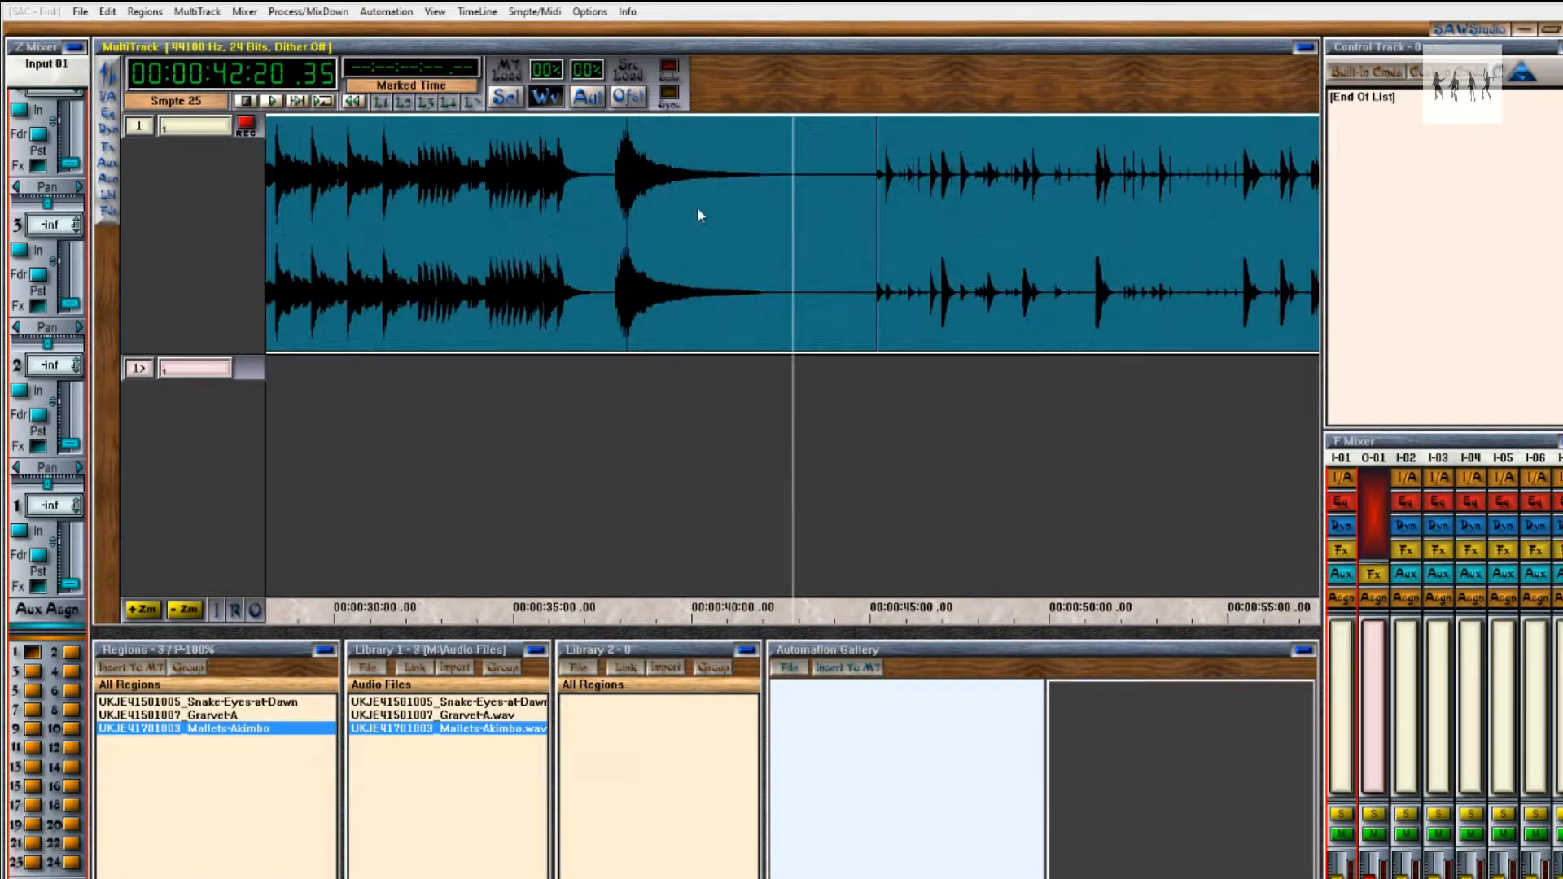
{"action": "left_click", "coordinate": [652, 214]}
{"action": "key", "text": "space"}
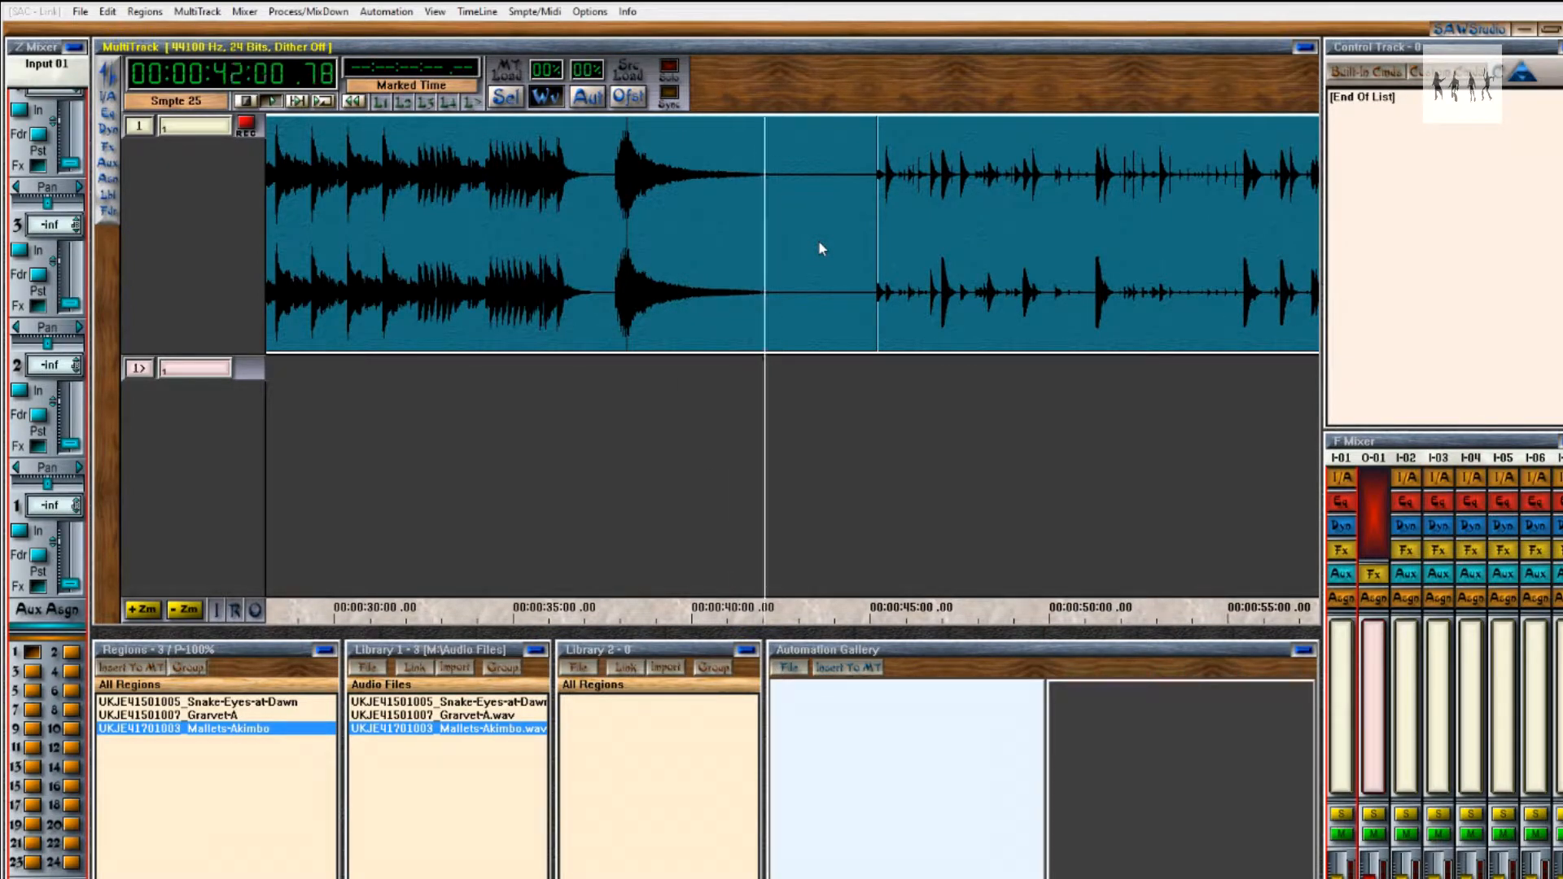
{"action": "key", "text": "Up"}
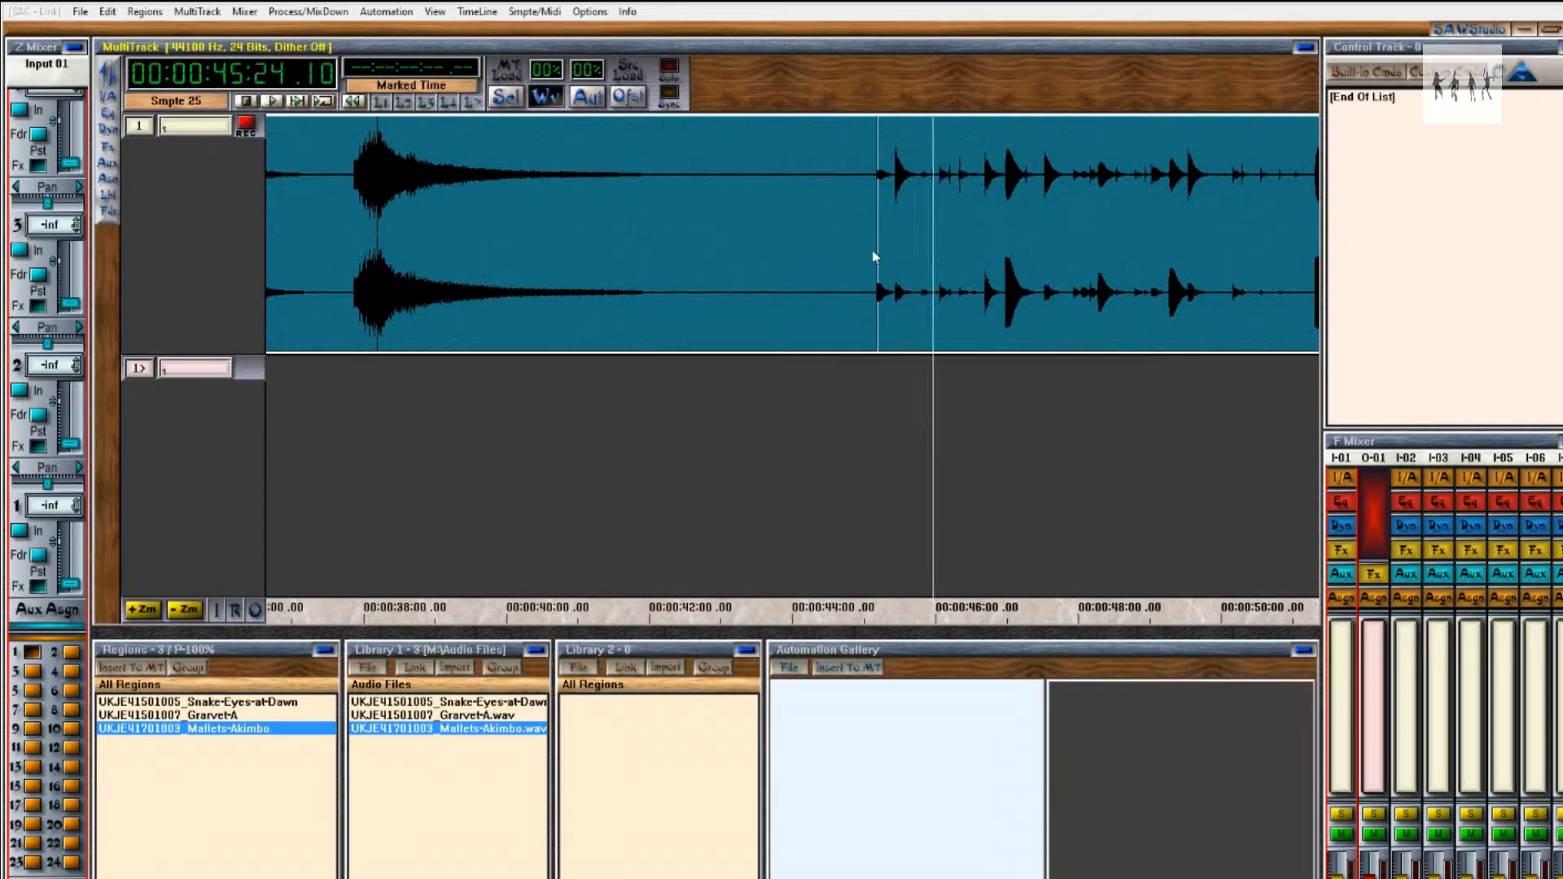
Play track 1 across the join between the second and third songs, starting at about 3:41.
{"action": "key", "text": "Down"}
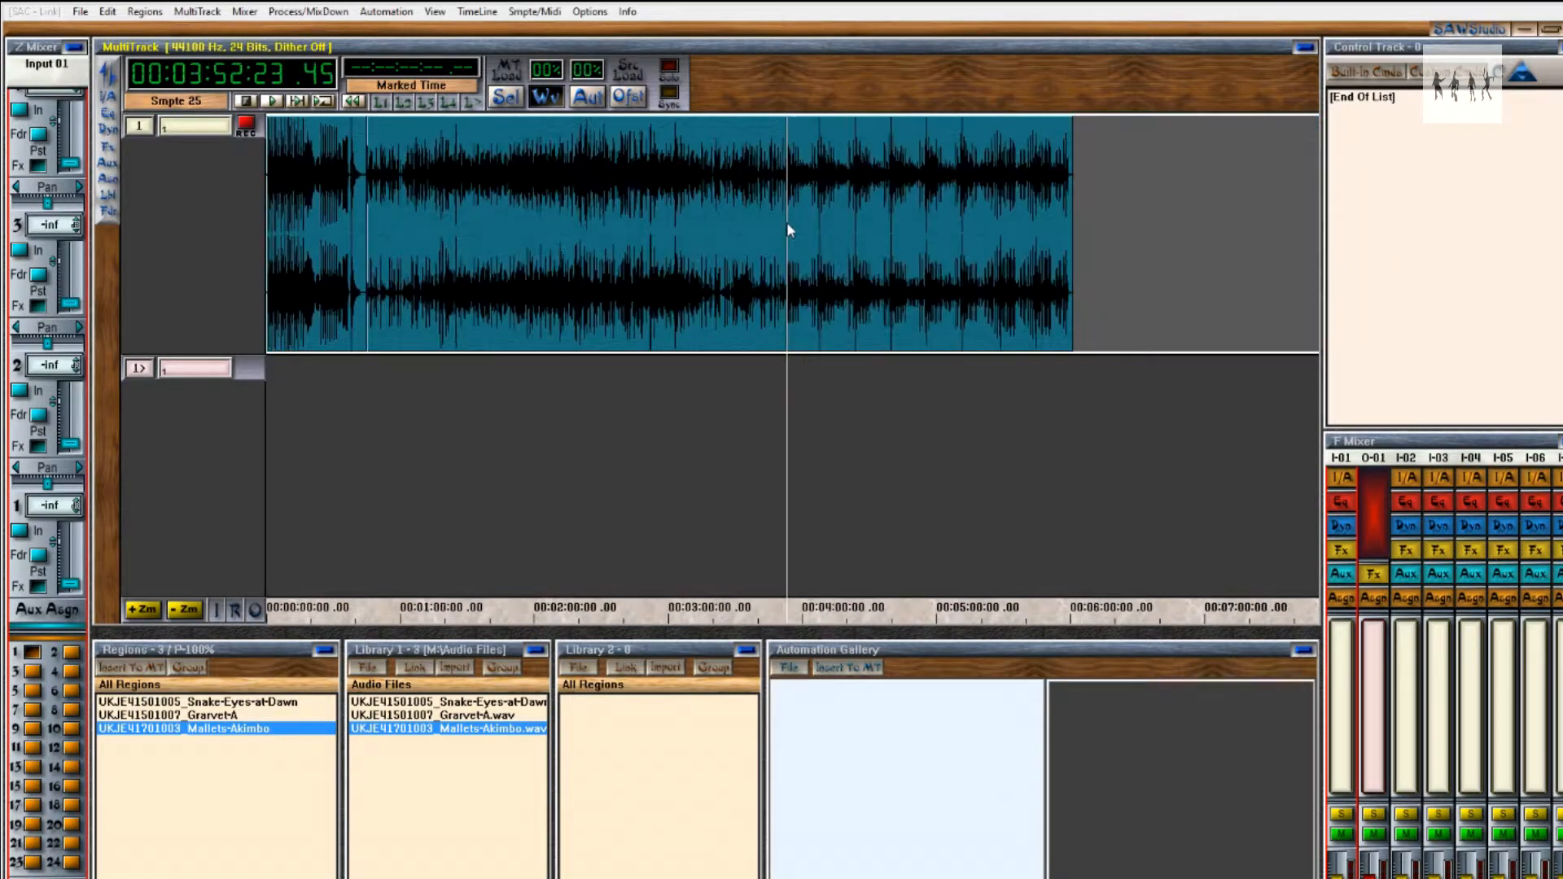
{"action": "key", "text": "Up"}
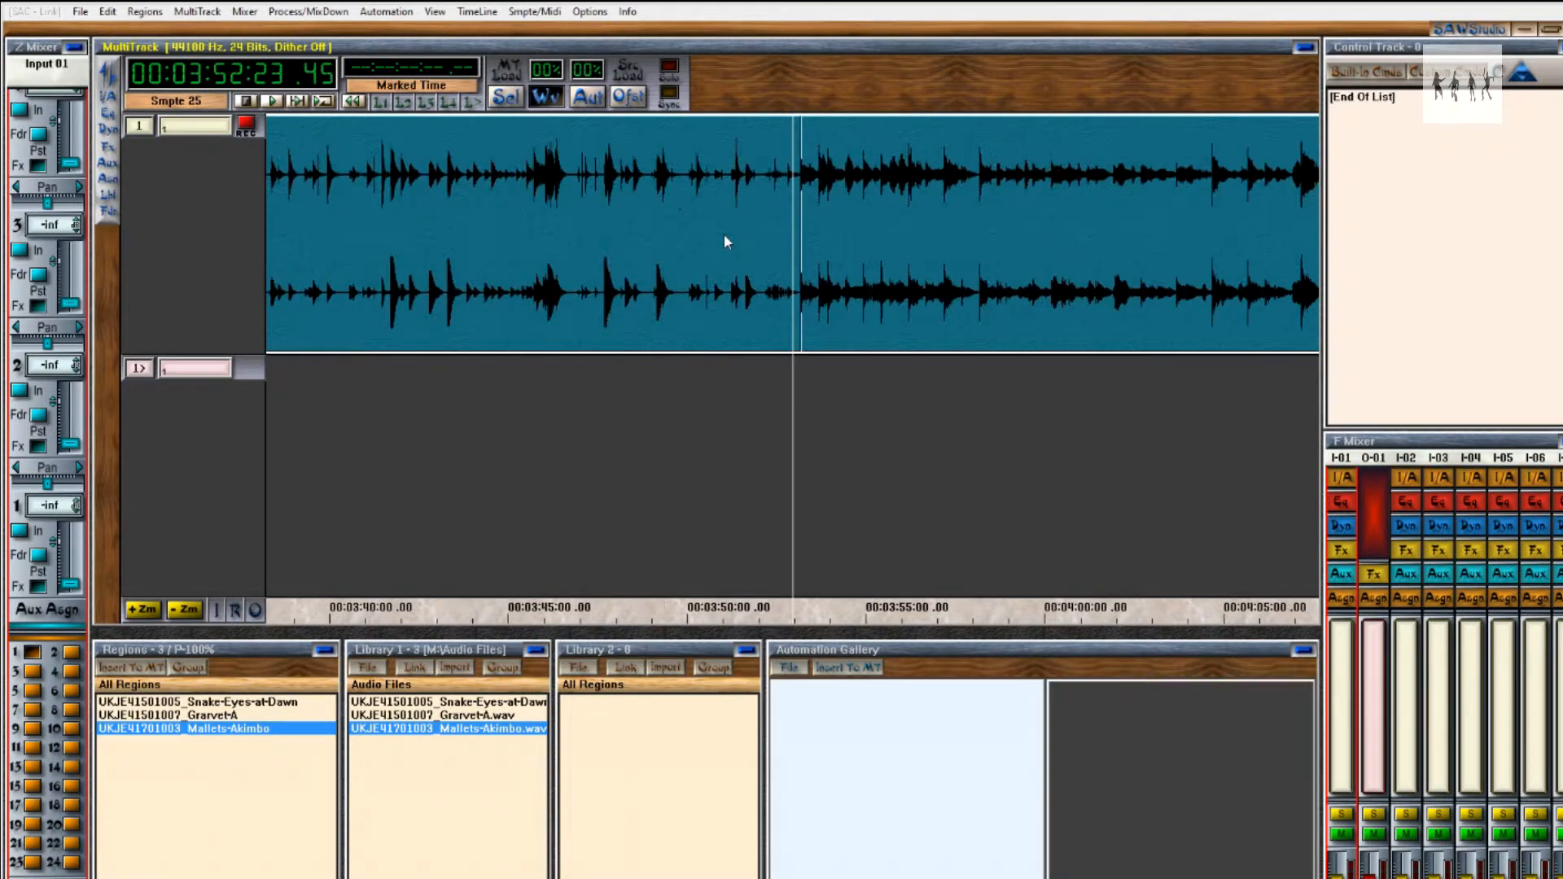
{"action": "key", "text": "Down"}
{"action": "left_click", "coordinate": [594, 237]}
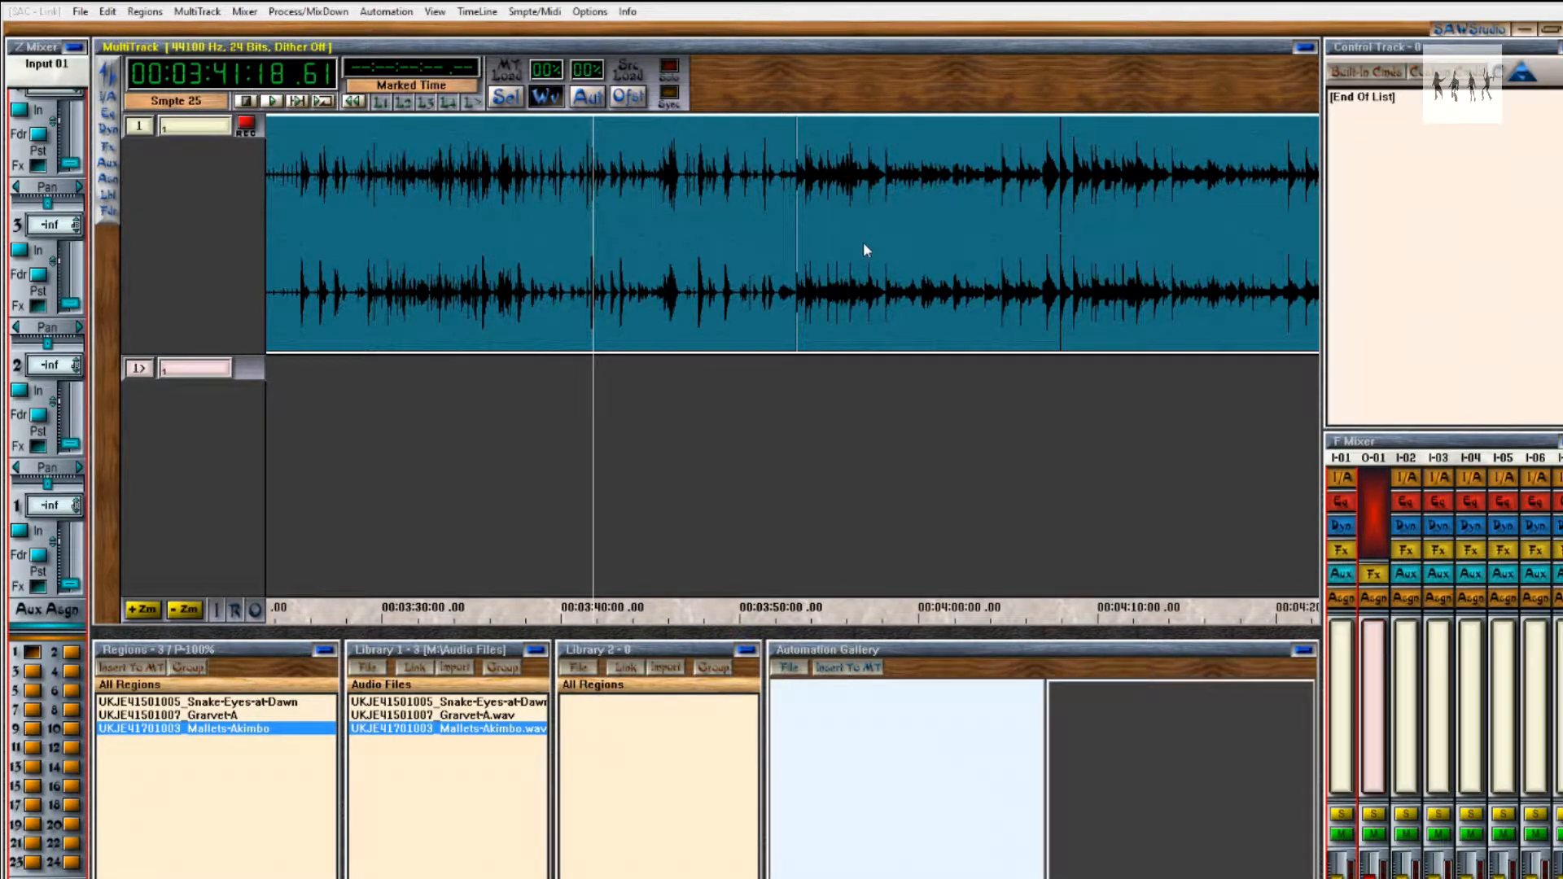
{"action": "key", "text": "space"}
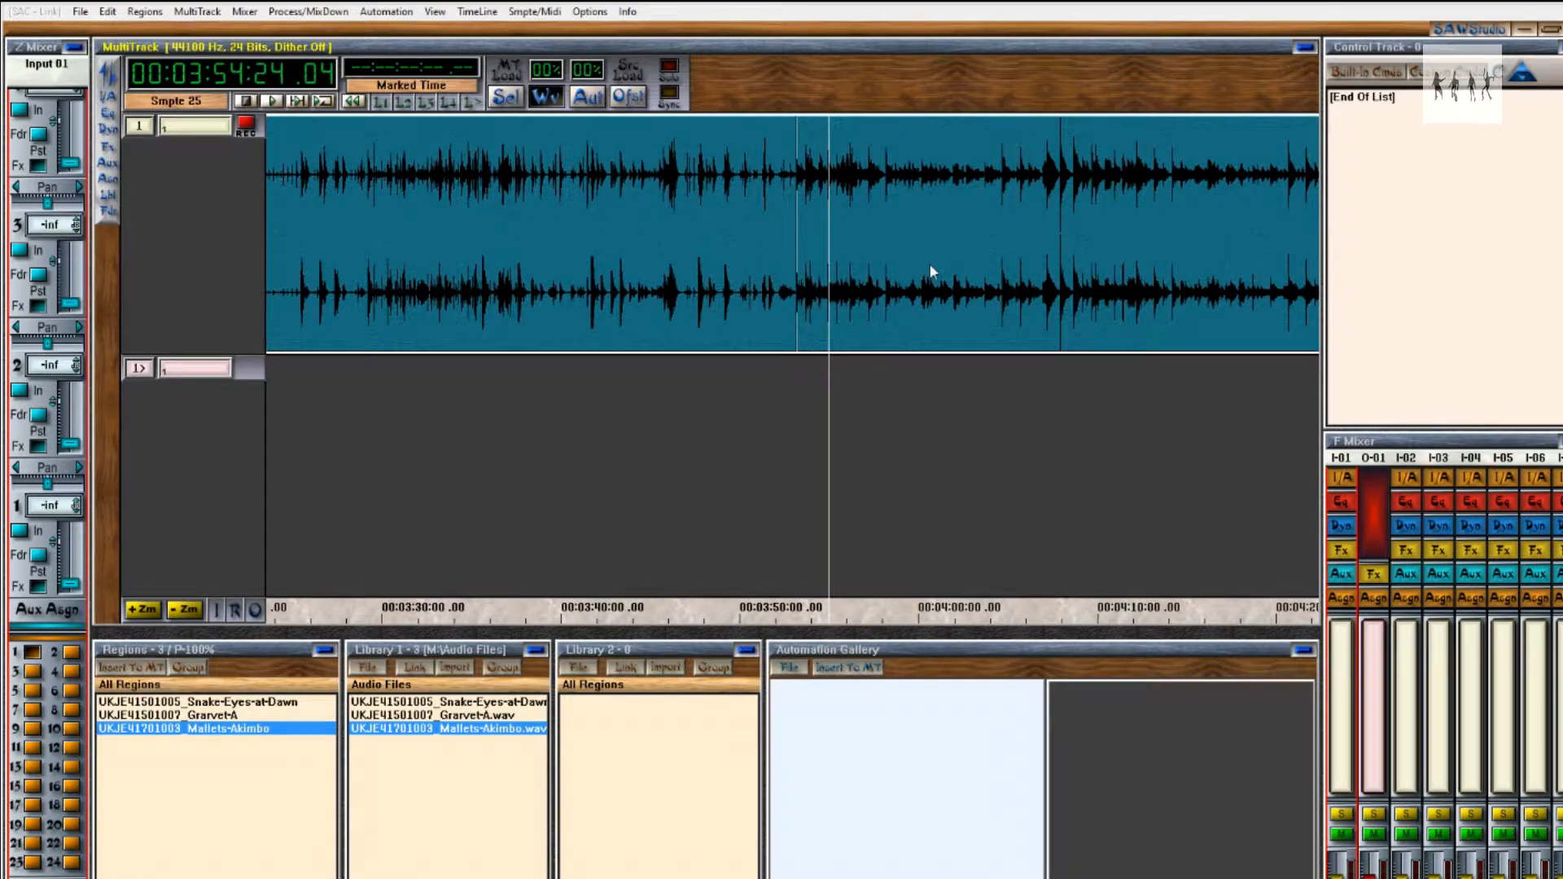
Examine the complete three-song sequence on track 1, placing the cursor near the boundaries between the songs.
{"action": "key", "text": "Down"}
{"action": "key", "text": "Down"}
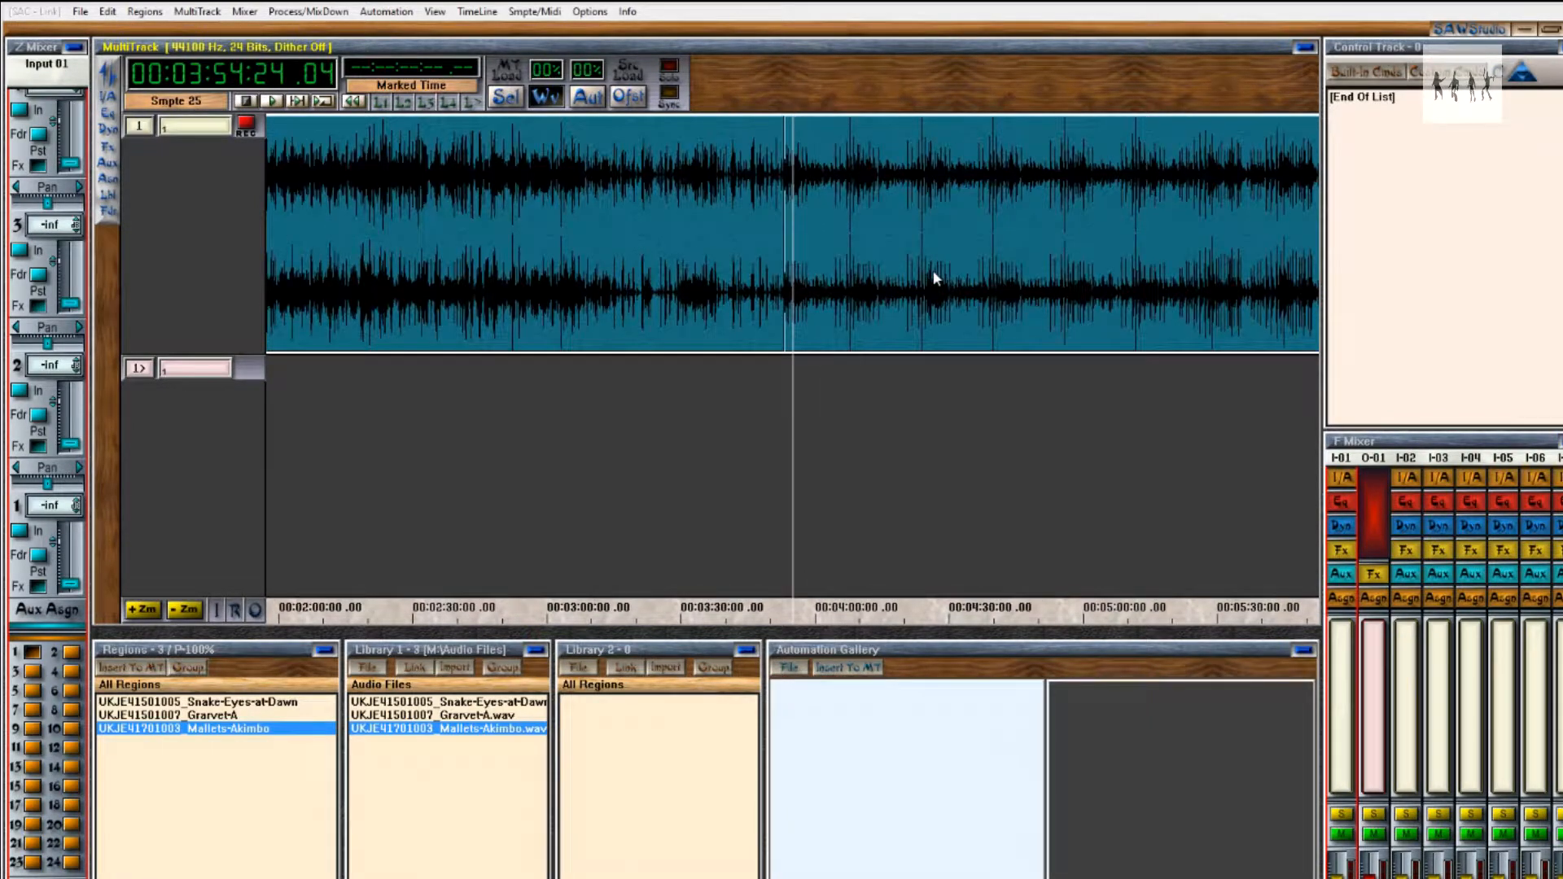
{"action": "key", "text": "Down"}
{"action": "key", "text": "Down"}
{"action": "left_click", "coordinate": [542, 198]}
{"action": "mouse_move", "coordinate": [572, 199]}
{"action": "left_mouse_down"}
{"action": "mouse_move", "coordinate": [791, 195]}
{"action": "mouse_move", "coordinate": [574, 214]}
{"action": "left_mouse_up"}
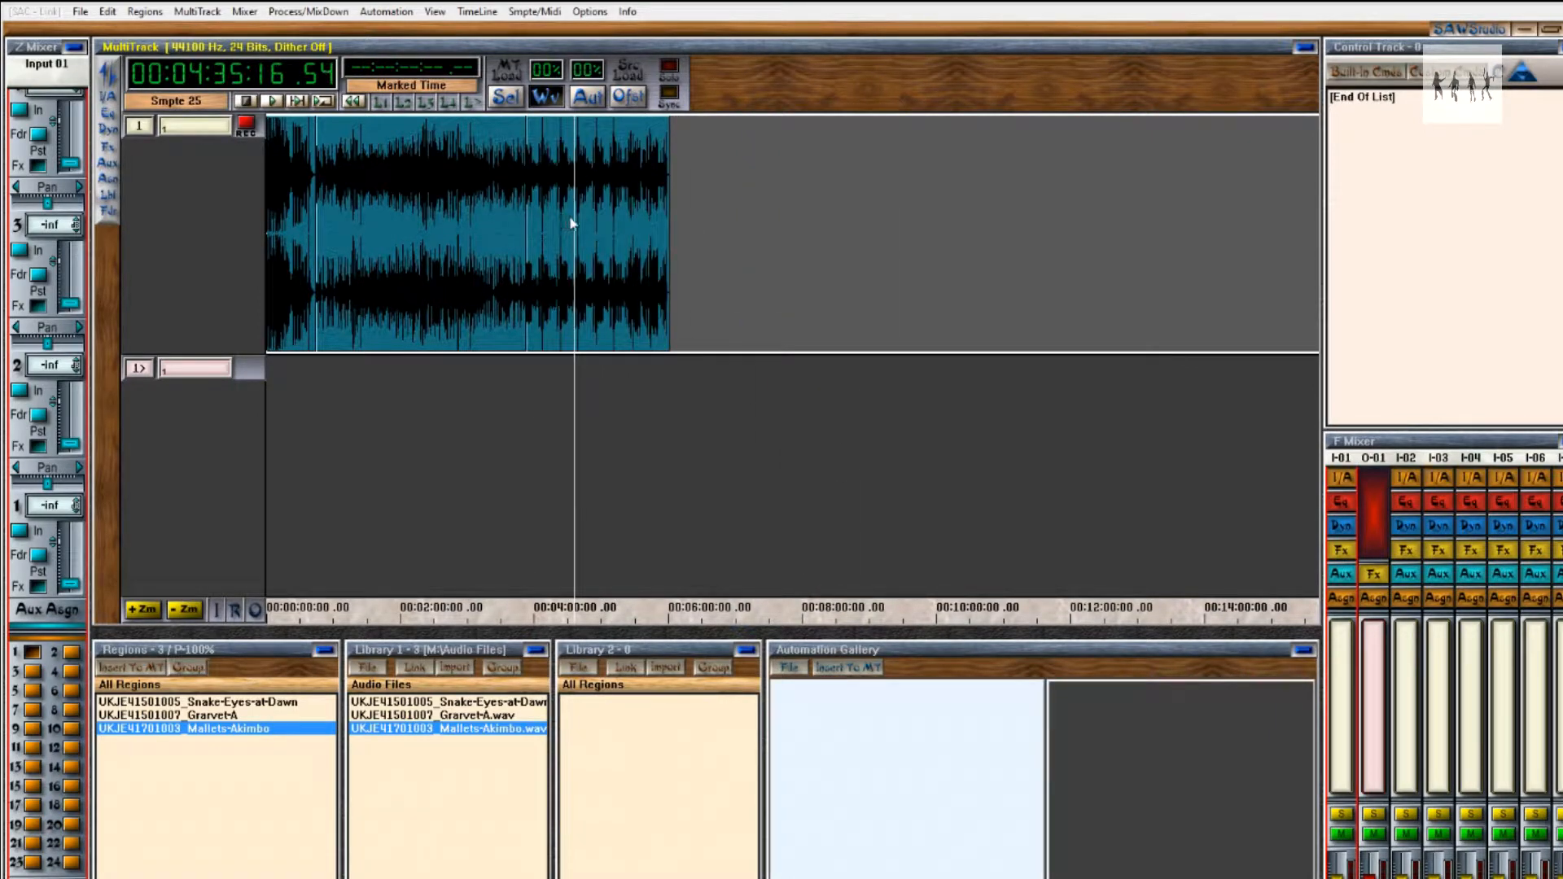
{"action": "key", "text": "Up"}
{"action": "key", "text": "Up"}
{"action": "left_click", "coordinate": [838, 236]}
{"action": "key", "text": "Down"}
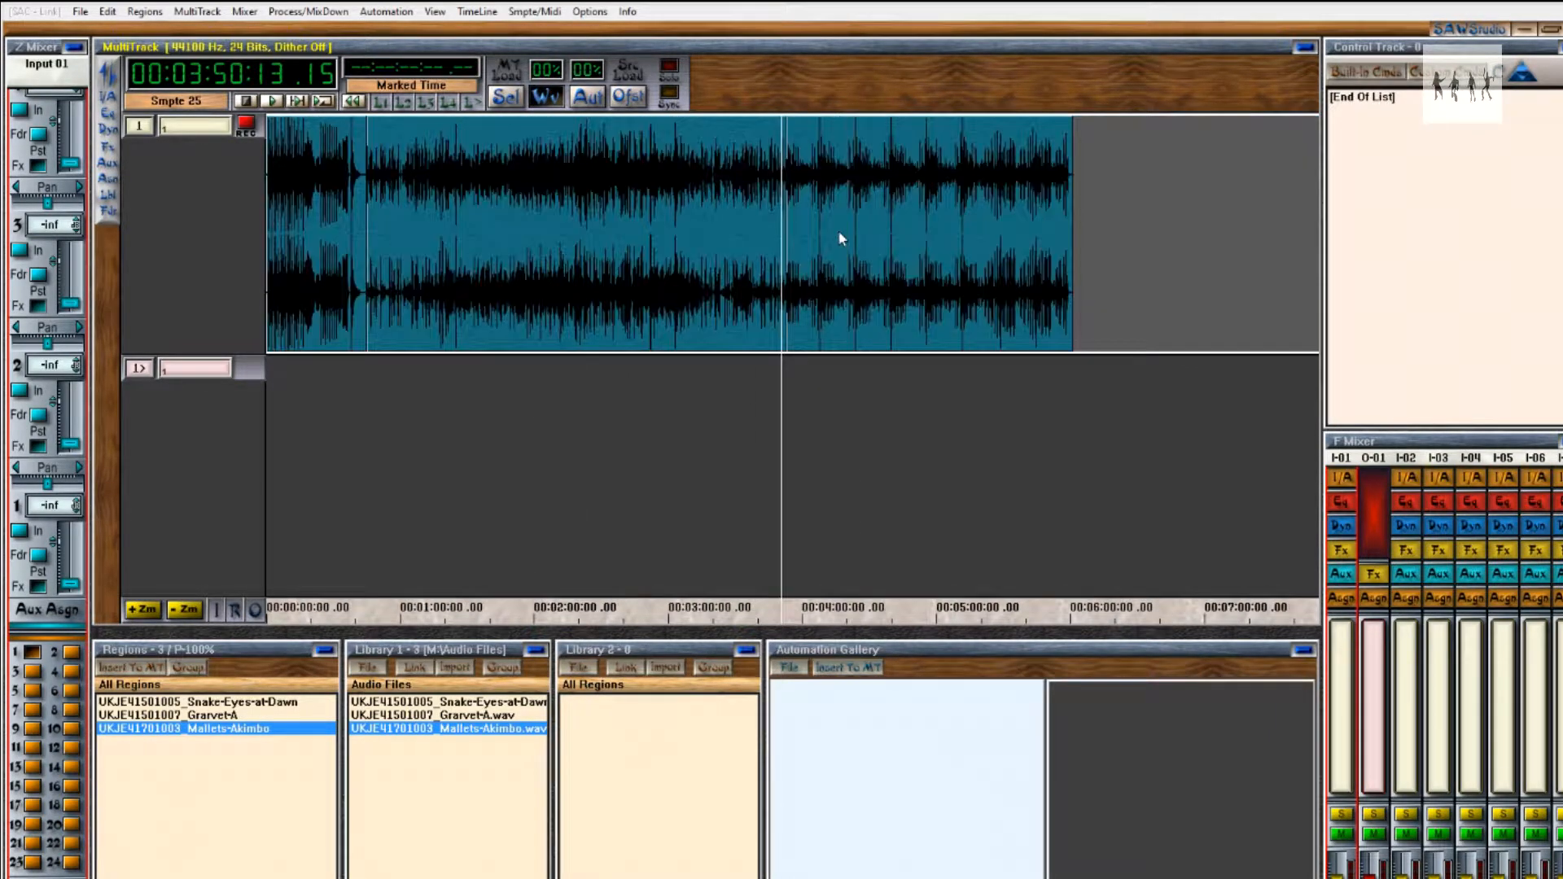
{"action": "left_click", "coordinate": [366, 247]}
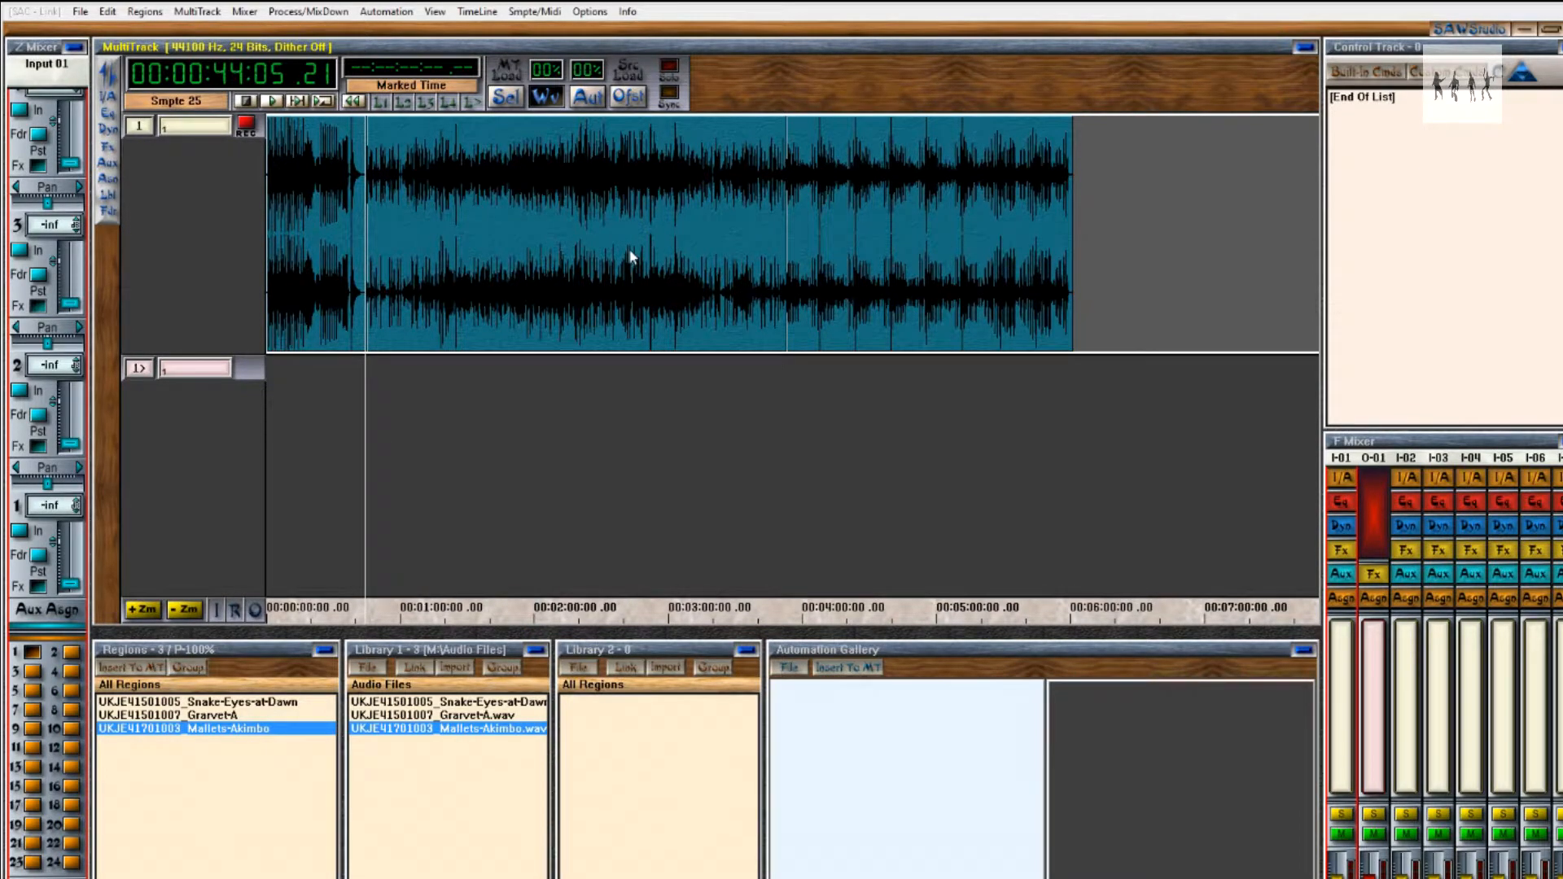
Patch the Cue Sheet Generator plug-in into the Final Res effects of output track 1.
{"action": "key", "text": "Up"}
{"action": "key", "text": "Up"}
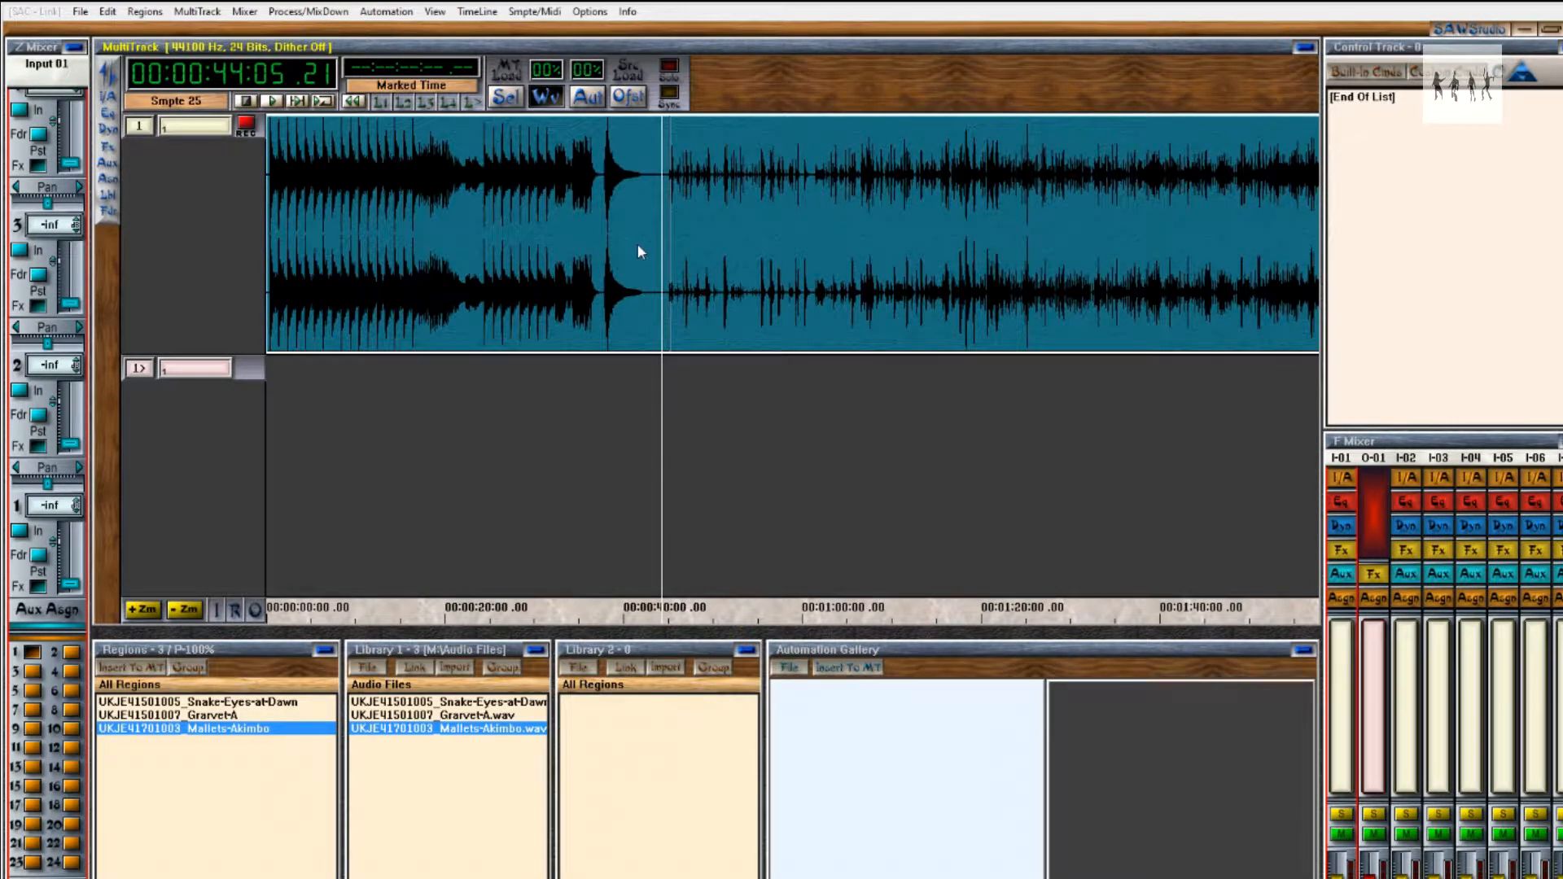
{"action": "left_click", "coordinate": [319, 460]}
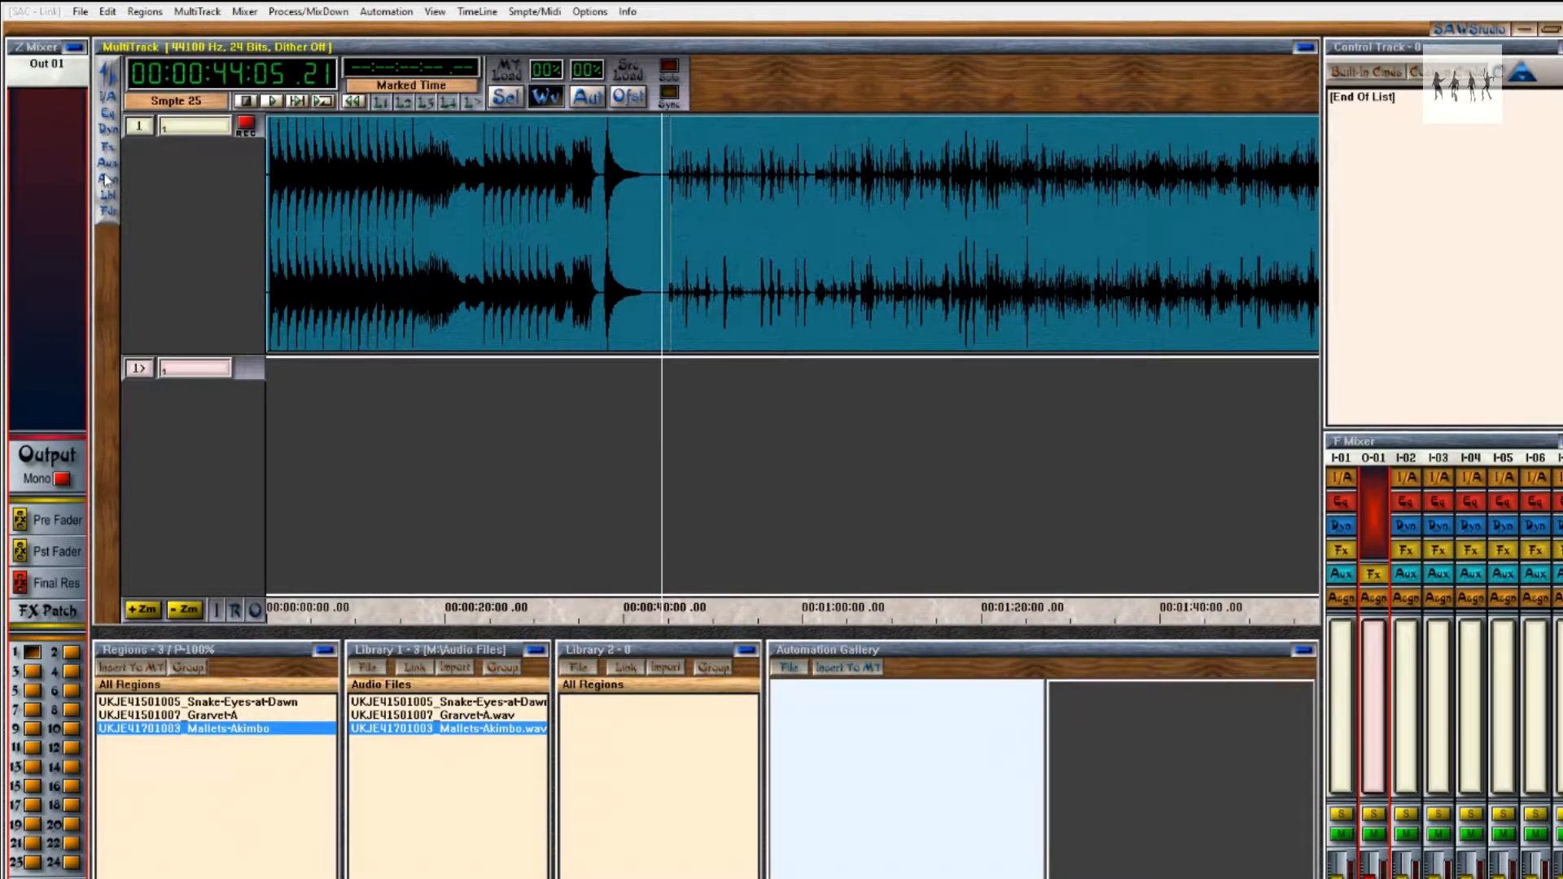
{"action": "left_click", "coordinate": [48, 588]}
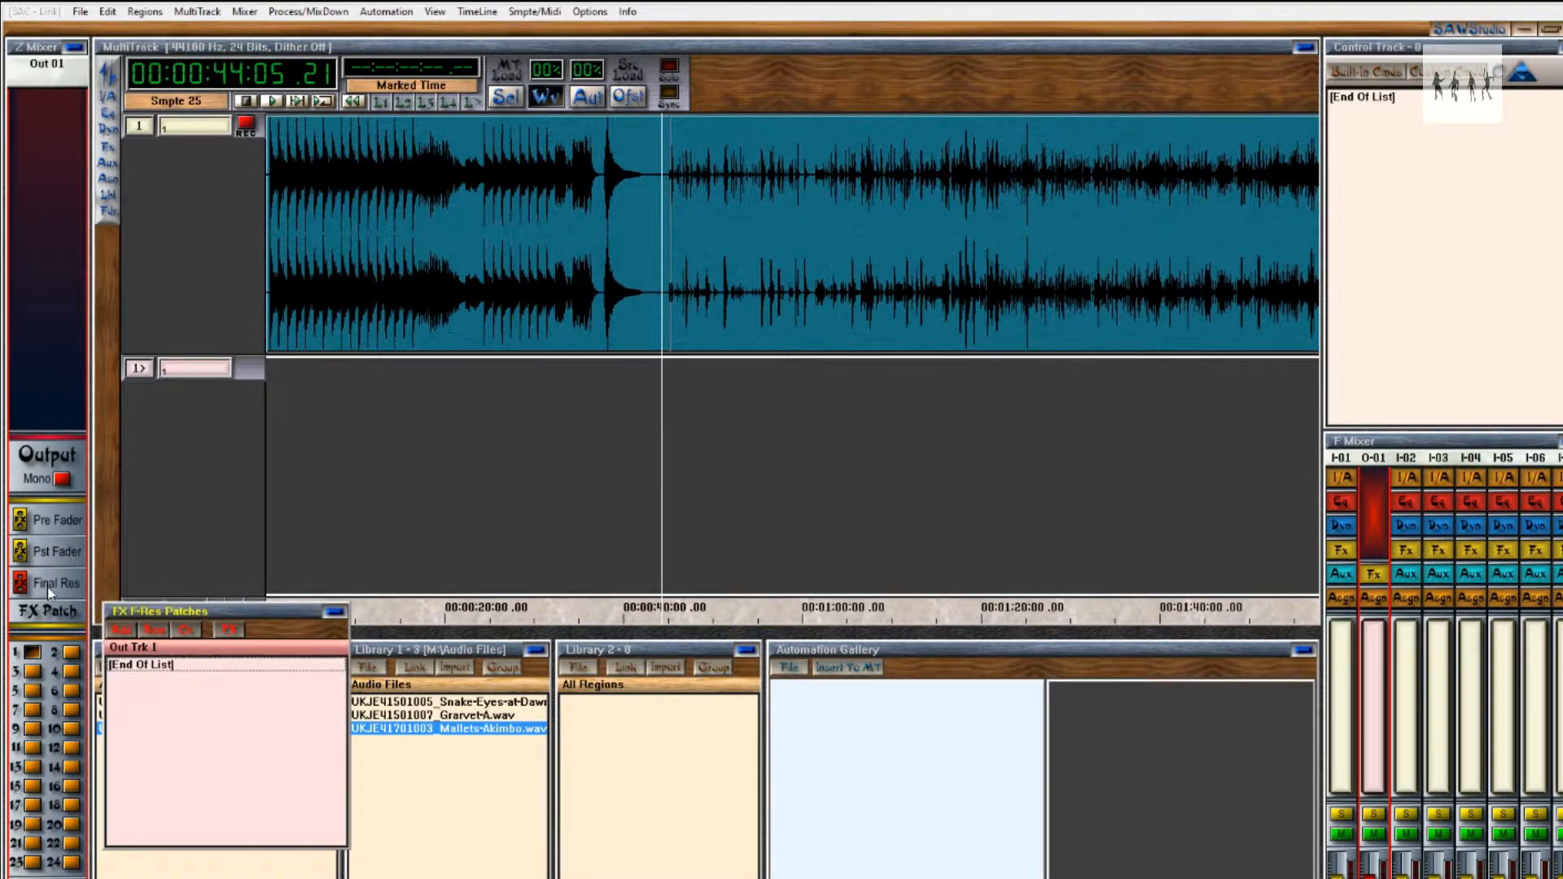
{"action": "left_click", "coordinate": [231, 635]}
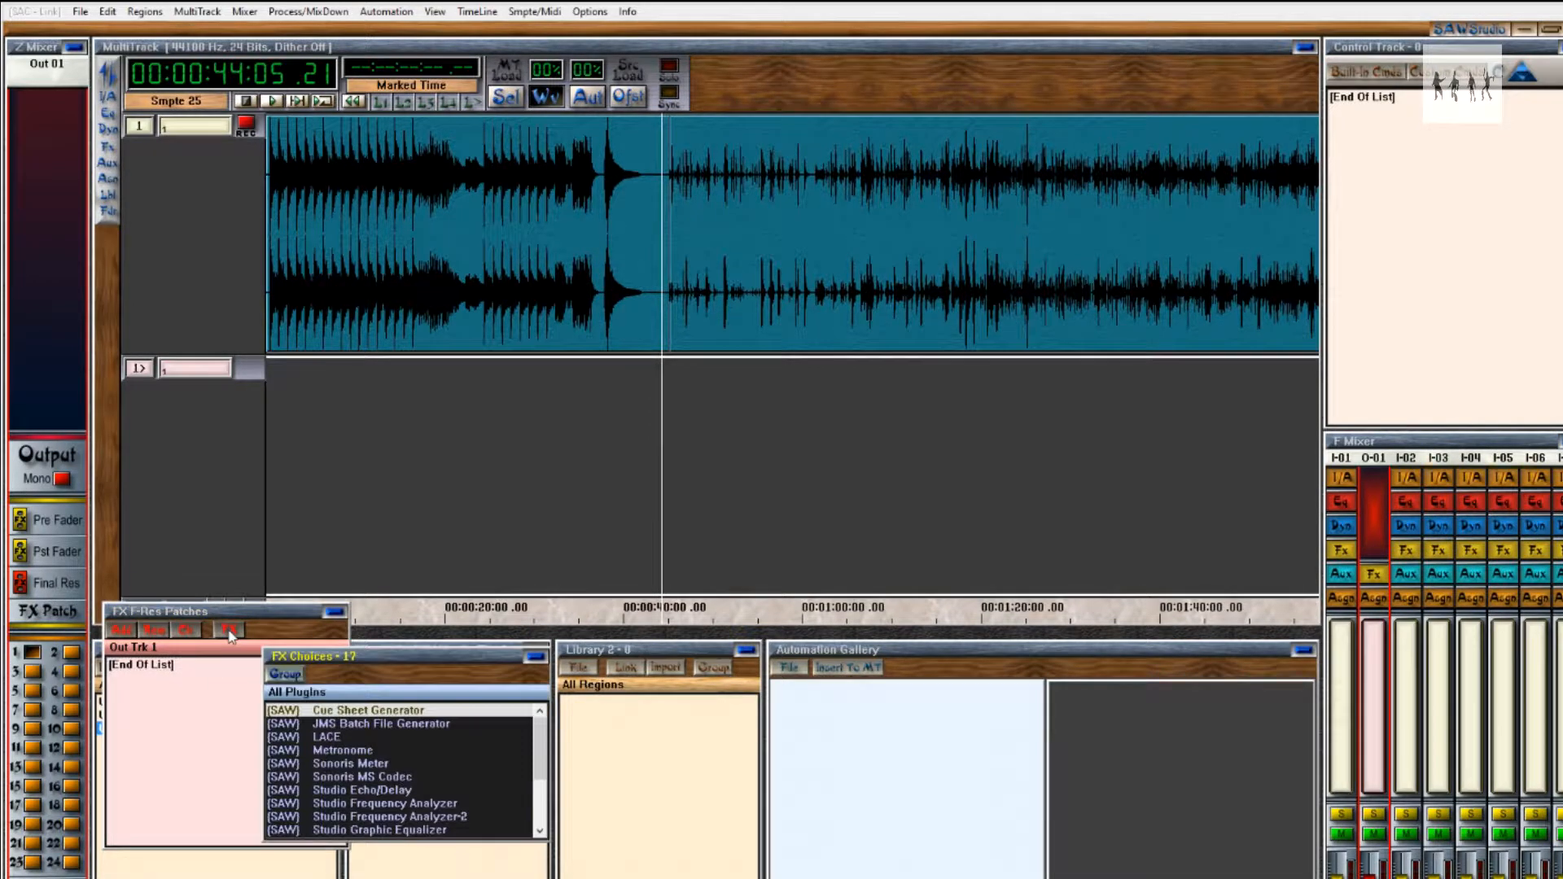
{"action": "left_click", "coordinate": [130, 636]}
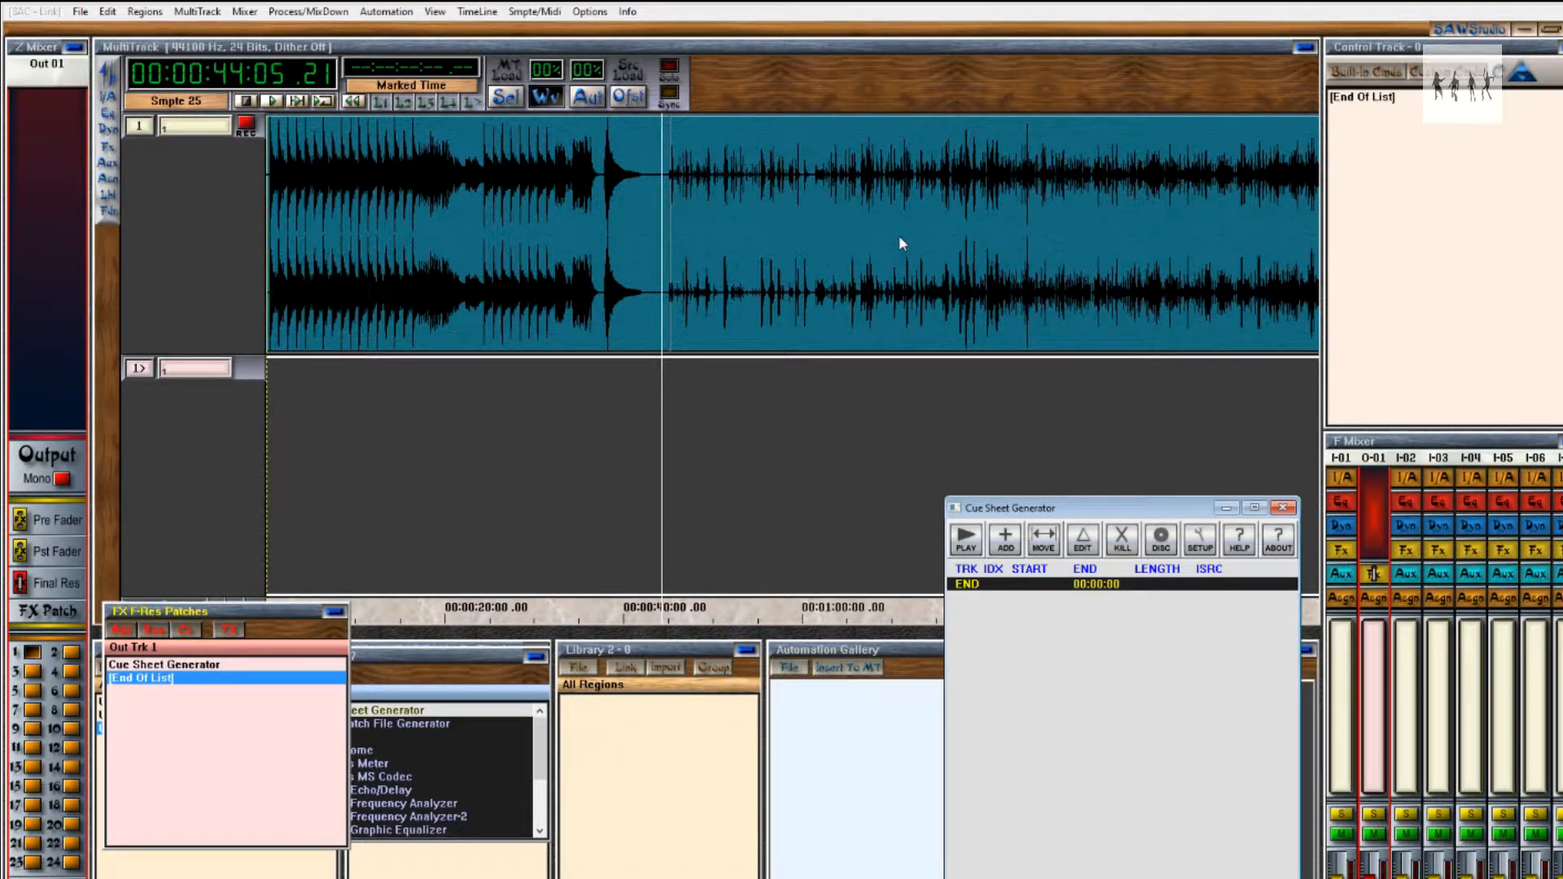
Examine the gap between the first and second songs up close, placing the cursor just before the second song's first sound.
{"action": "left_click", "coordinate": [677, 288]}
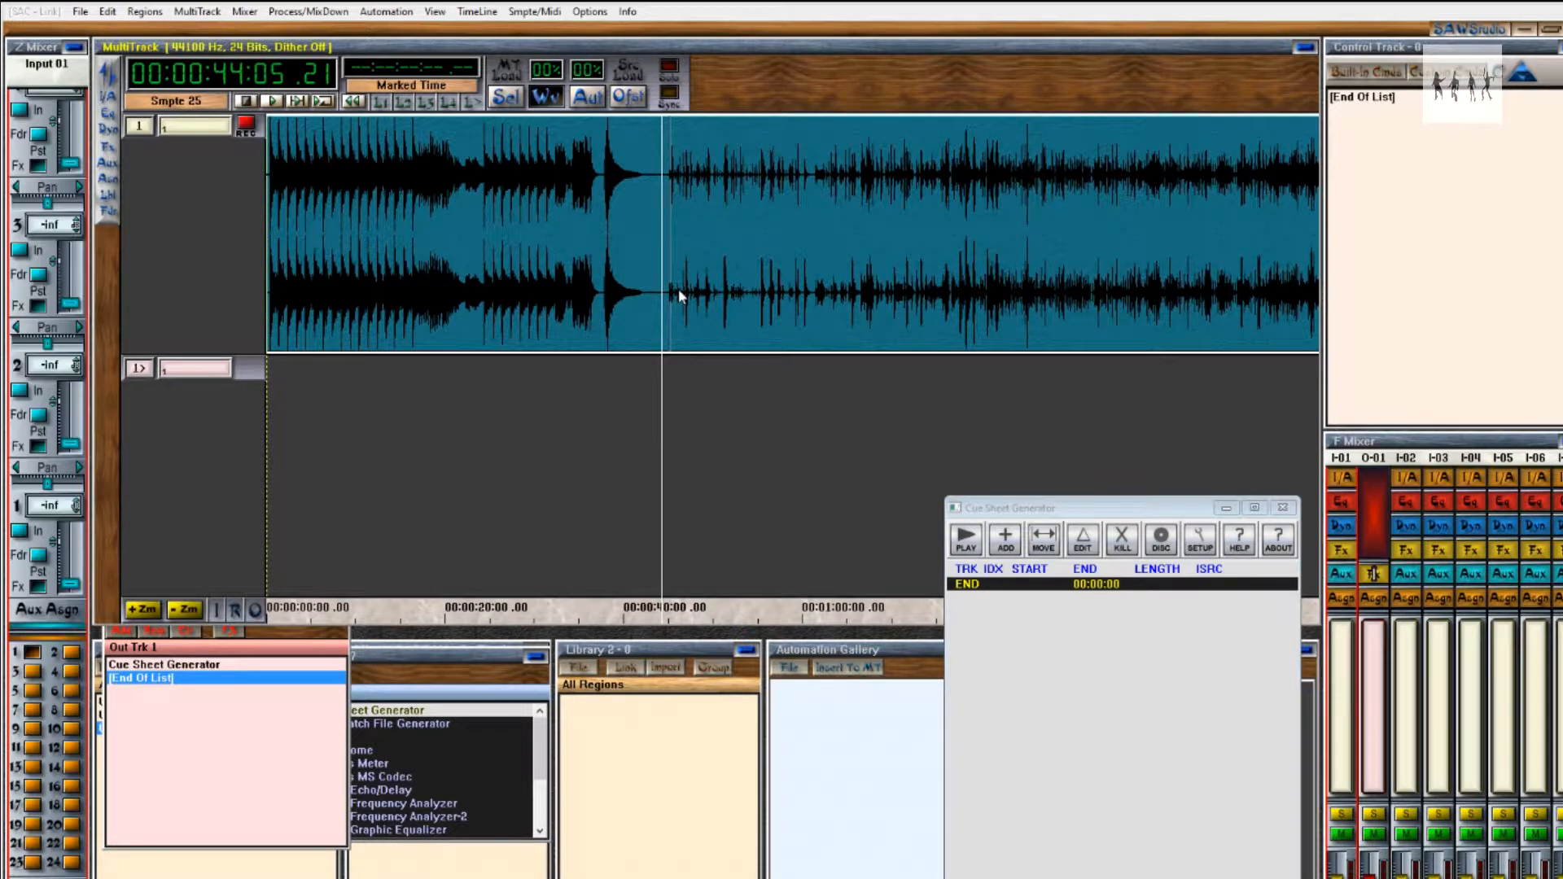
{"action": "left_click", "coordinate": [677, 289]}
{"action": "key", "text": "Up"}
{"action": "key", "text": "Up"}
{"action": "left_click", "coordinate": [744, 283]}
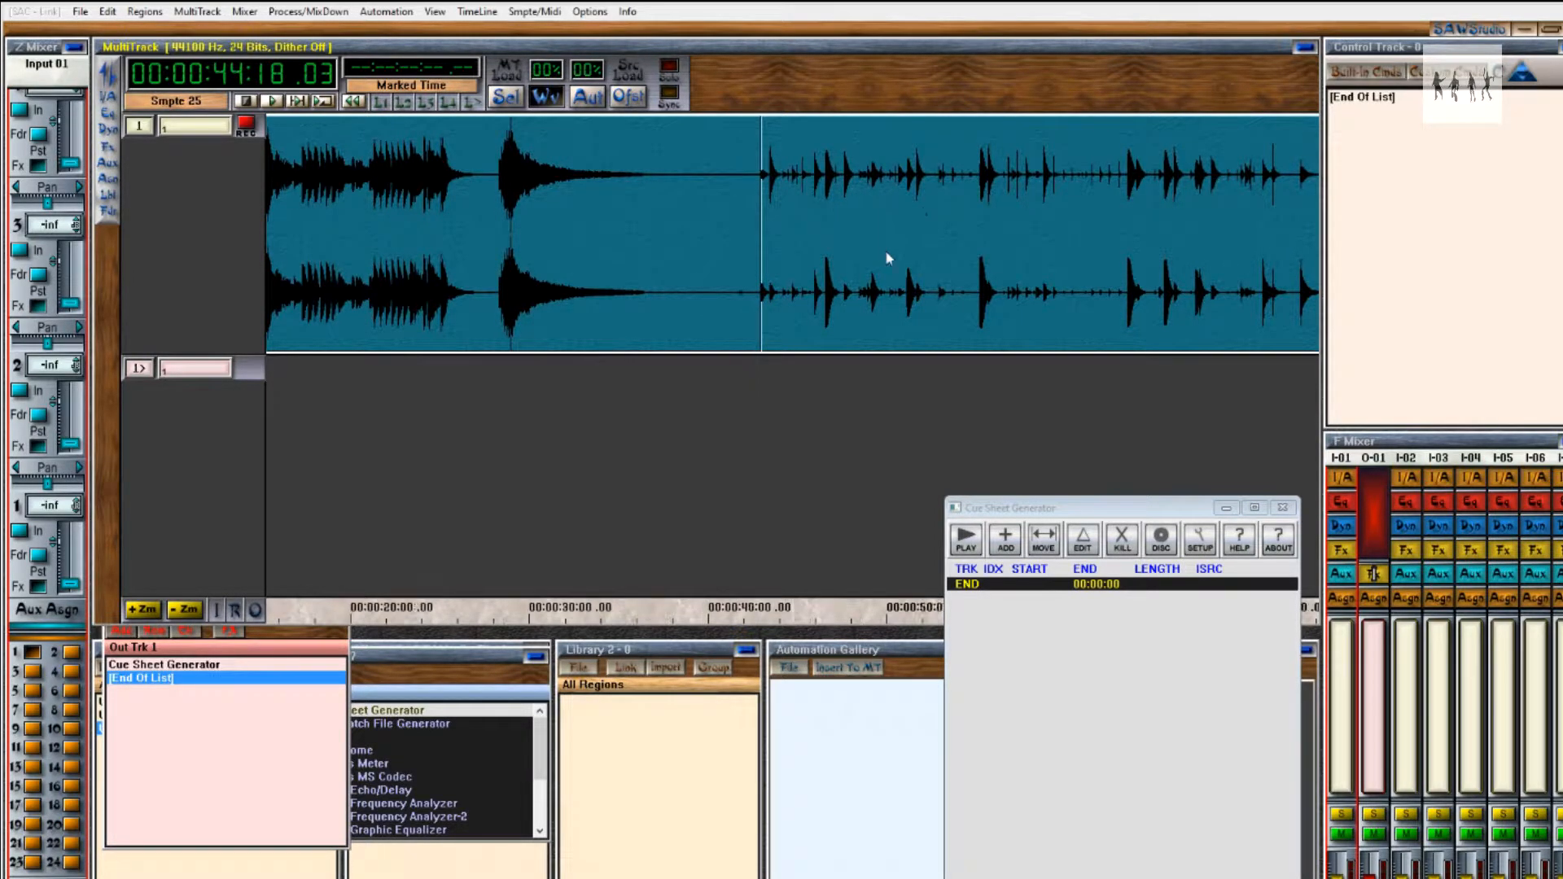
{"action": "key", "text": "Down"}
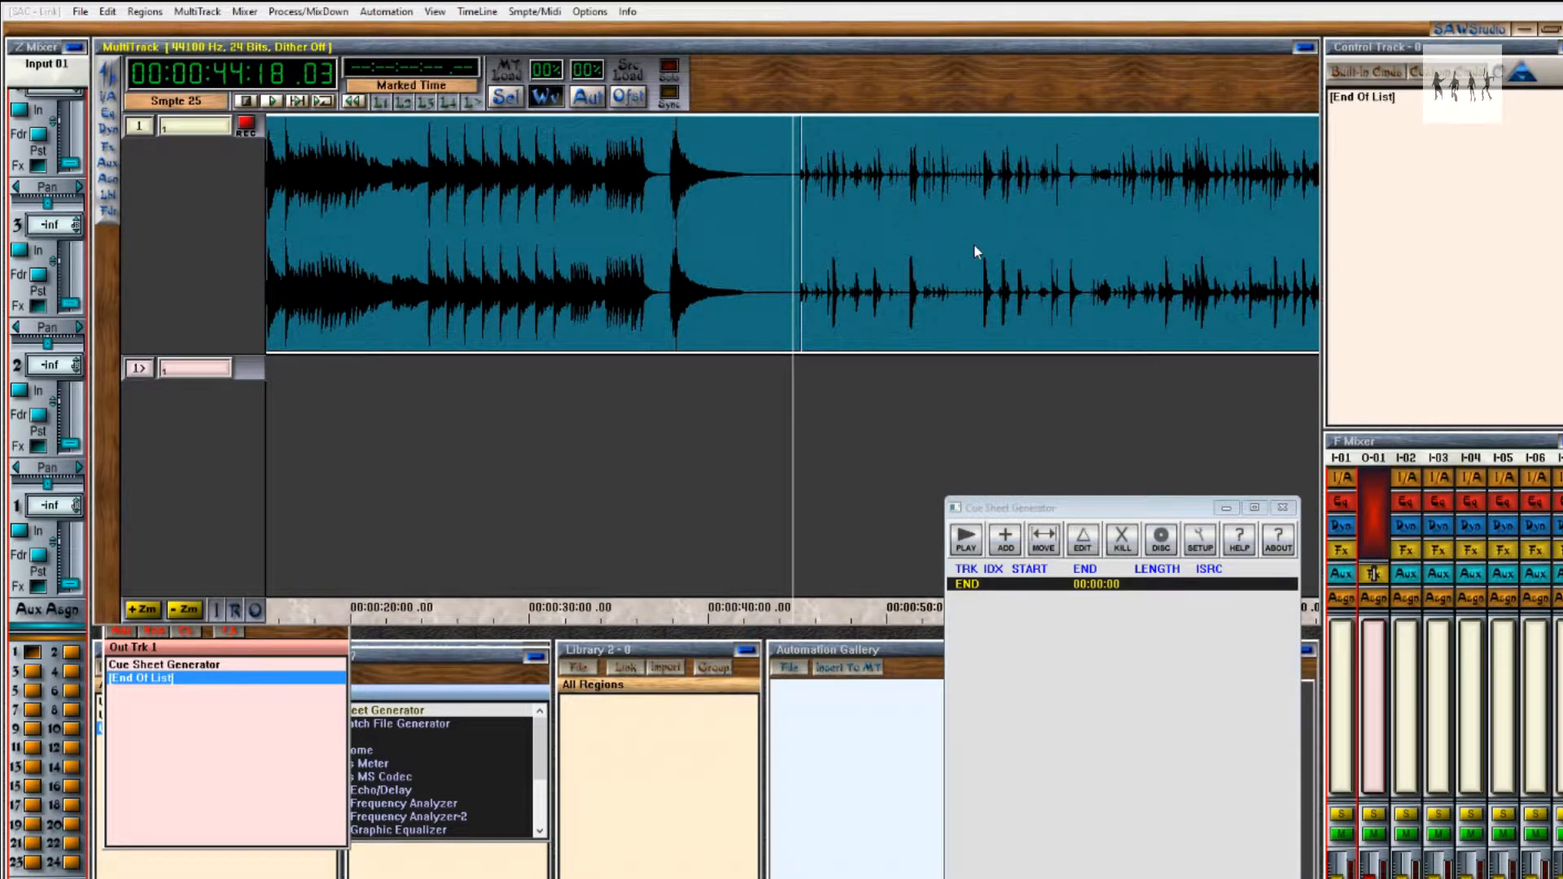
{"action": "key", "text": "Up"}
{"action": "key", "text": "Up"}
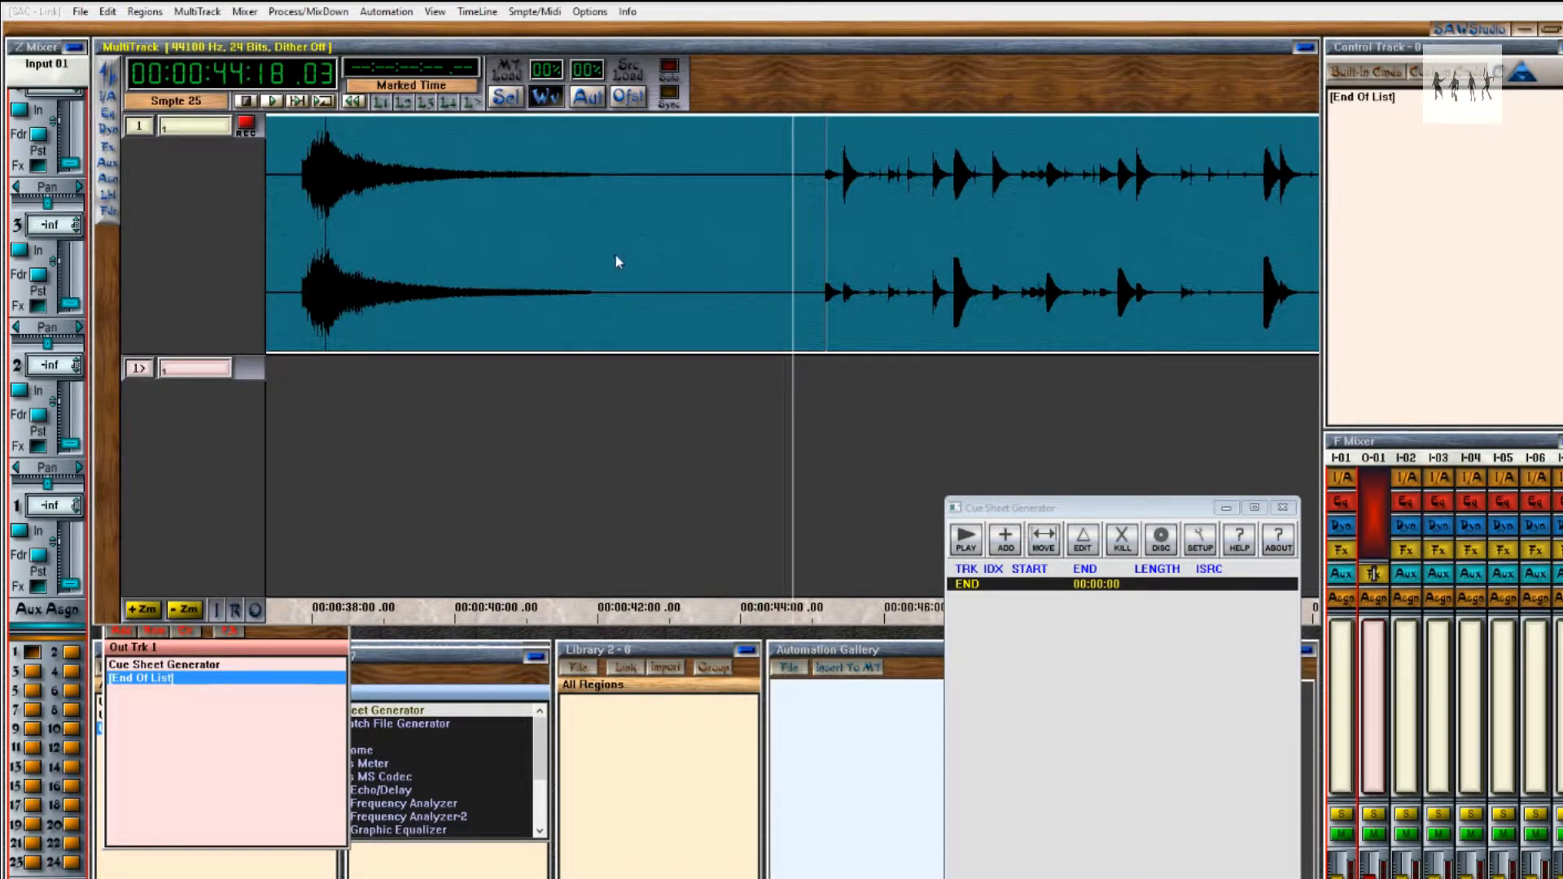
{"action": "left_click", "coordinate": [812, 259]}
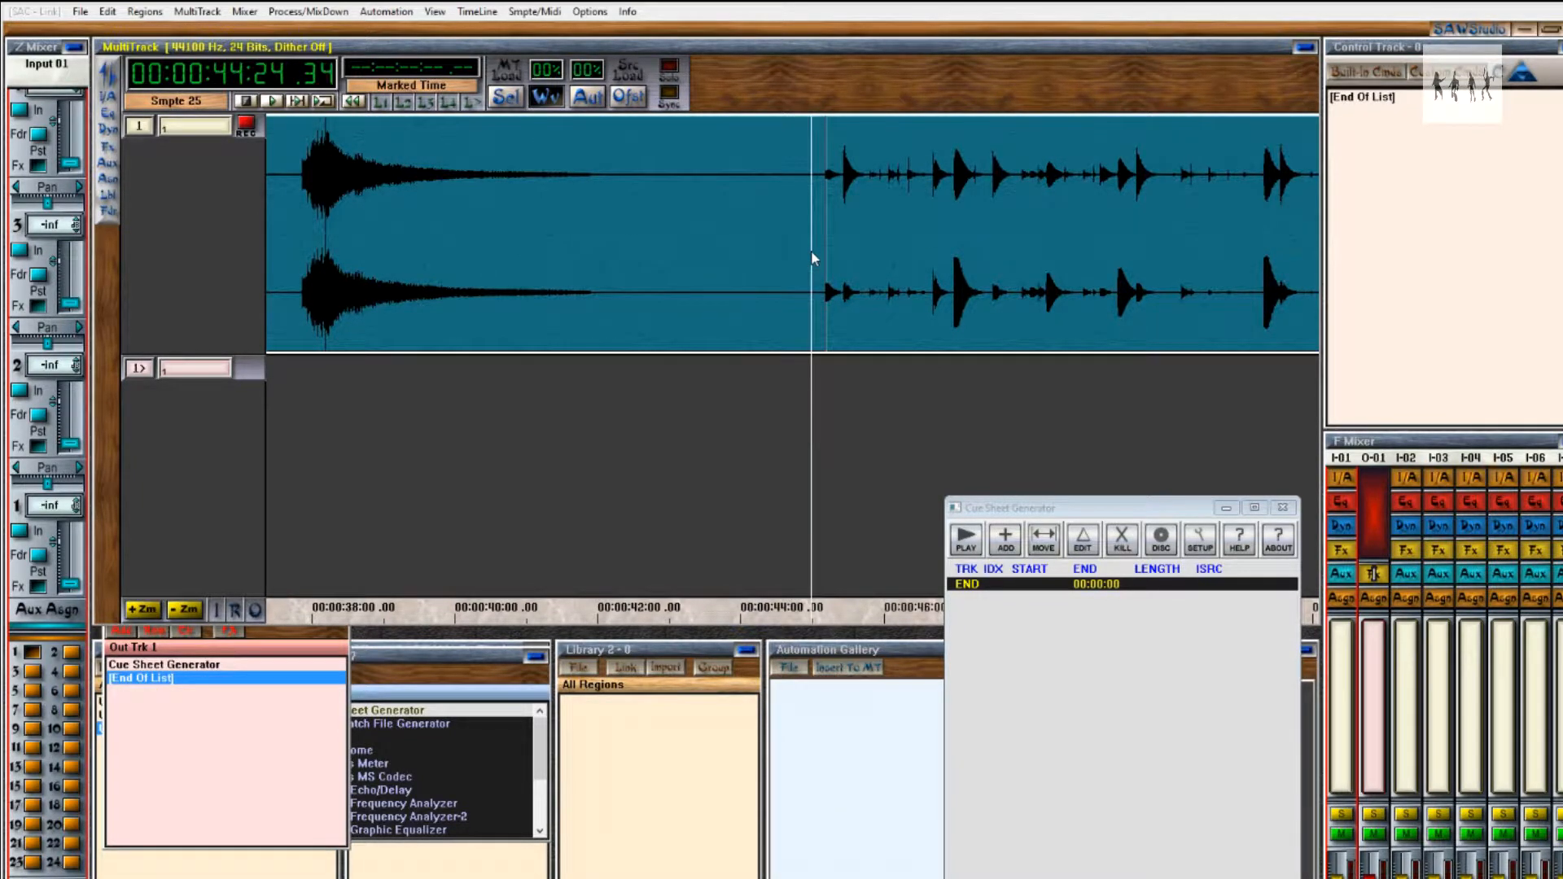
Play the join into the second song from several start points between about 00:00:44:02 and 00:00:44:19.
{"action": "left_click", "coordinate": [749, 260]}
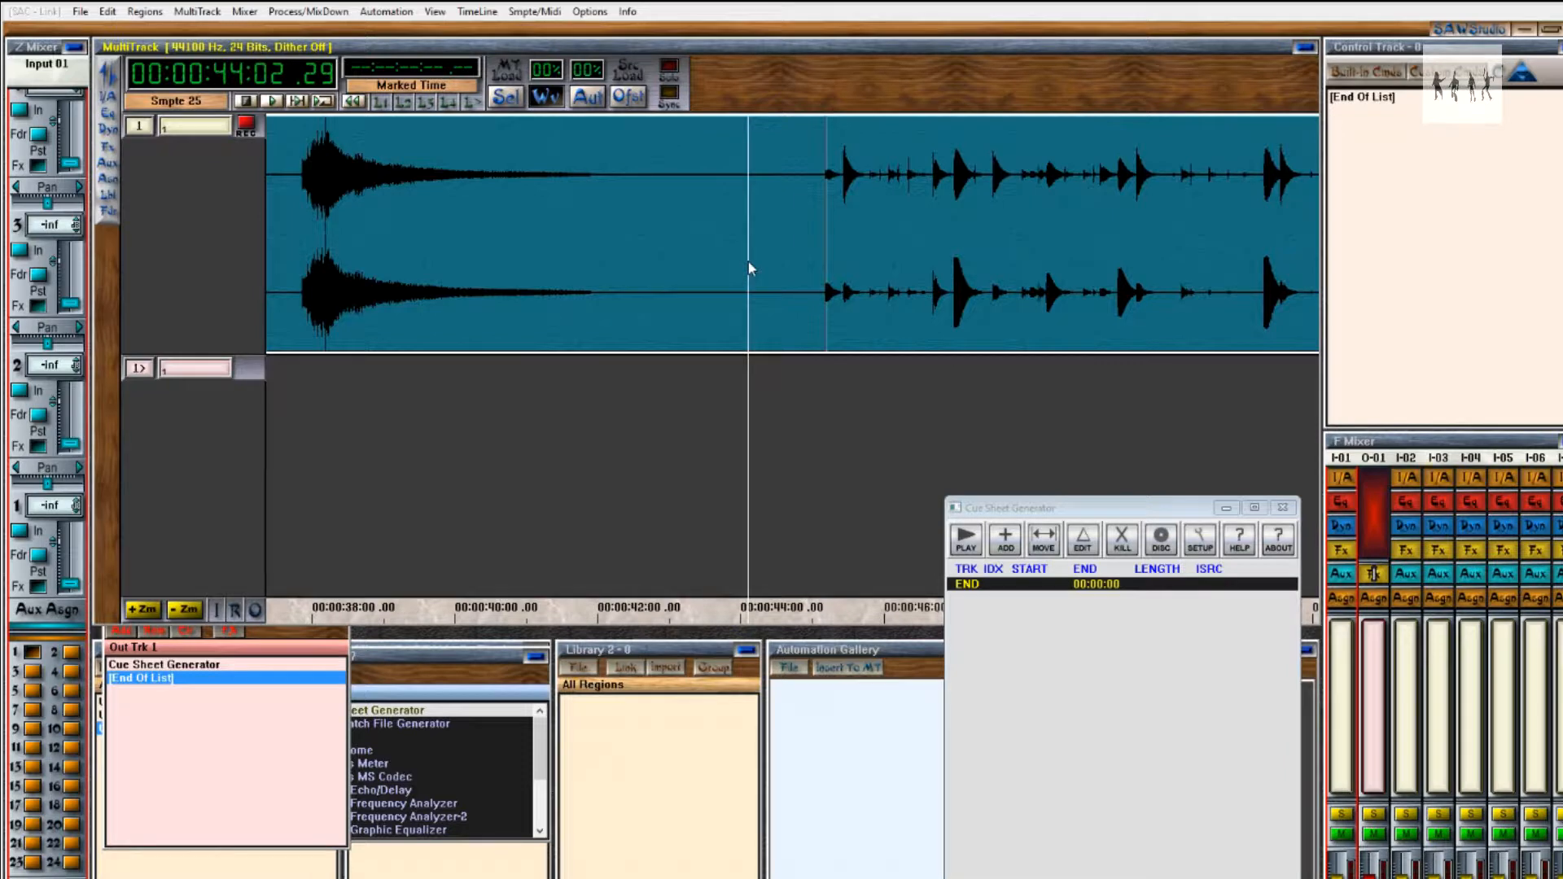
{"action": "key", "text": "space"}
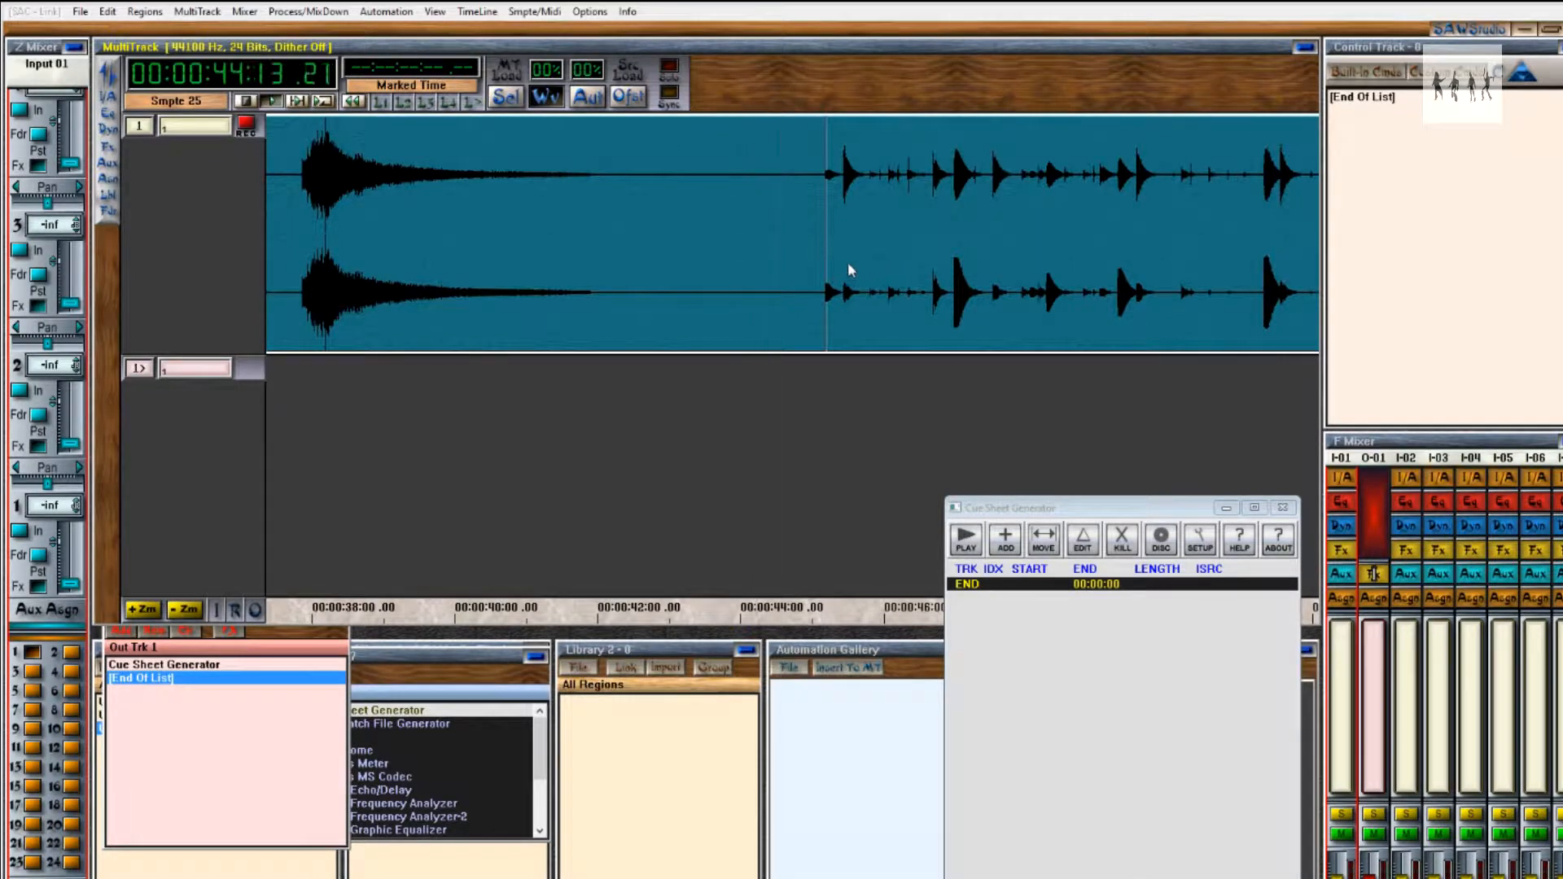
{"action": "key", "text": "space"}
{"action": "left_click", "coordinate": [775, 253]}
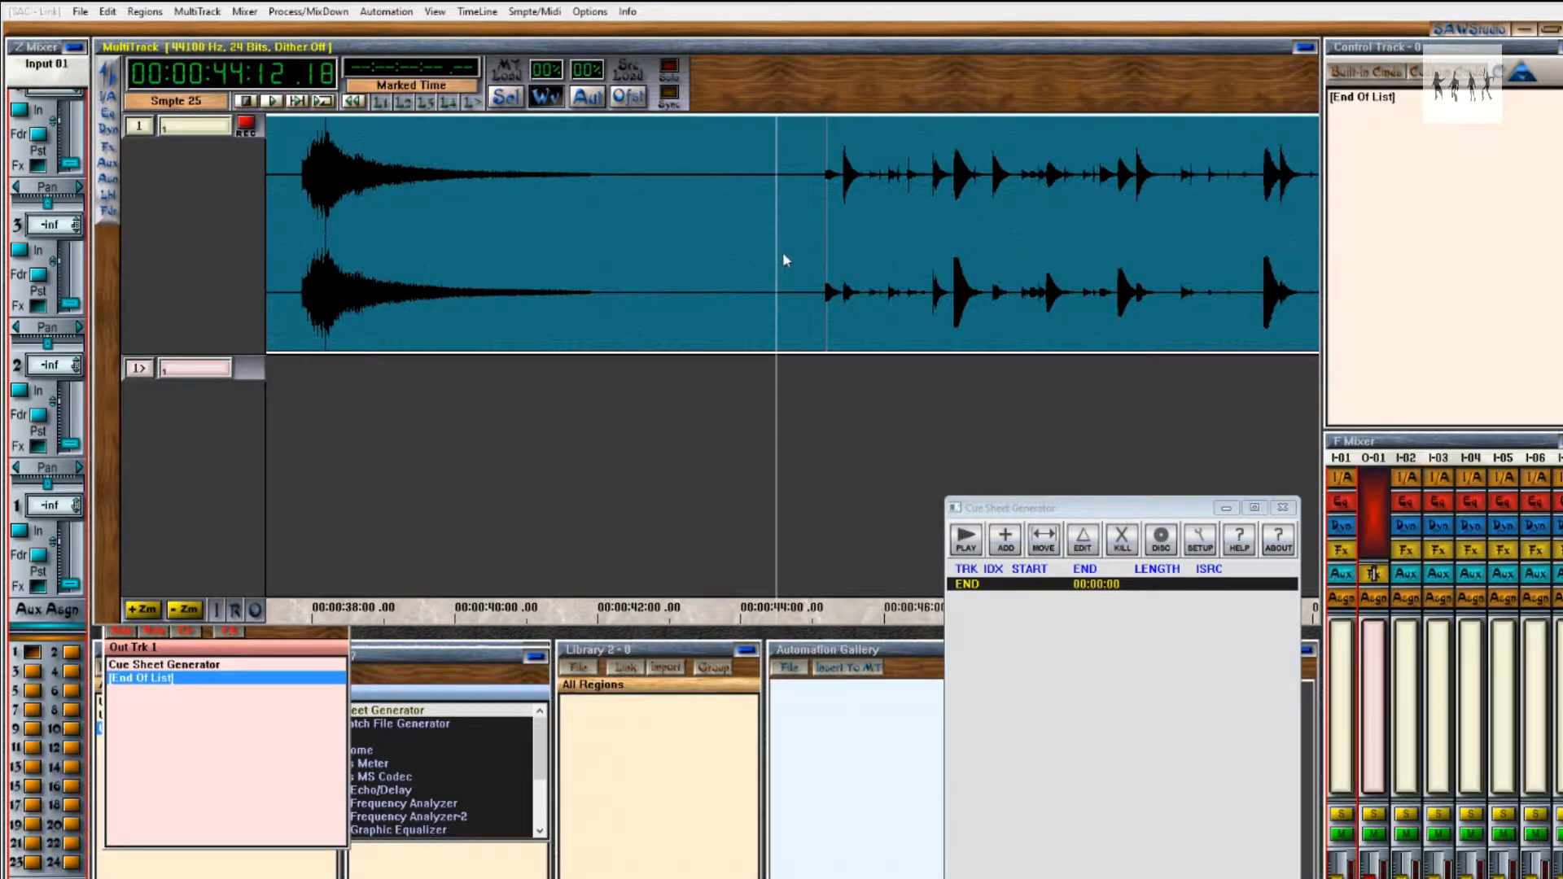
{"action": "left_click", "coordinate": [783, 253]}
{"action": "left_click", "coordinate": [798, 259]}
{"action": "key", "text": "space"}
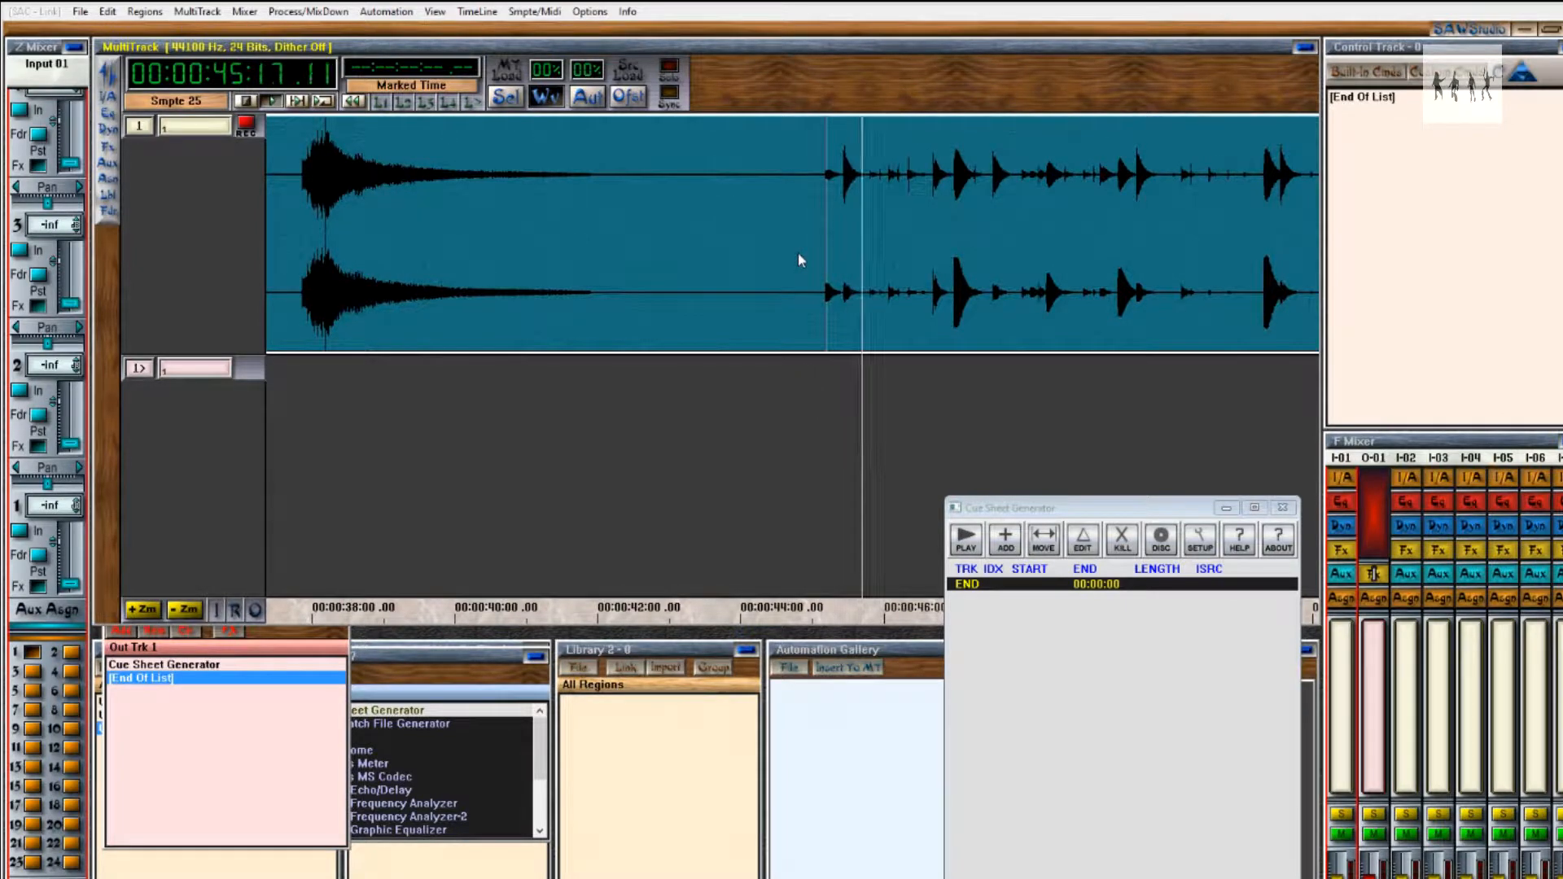
{"action": "key", "text": "space"}
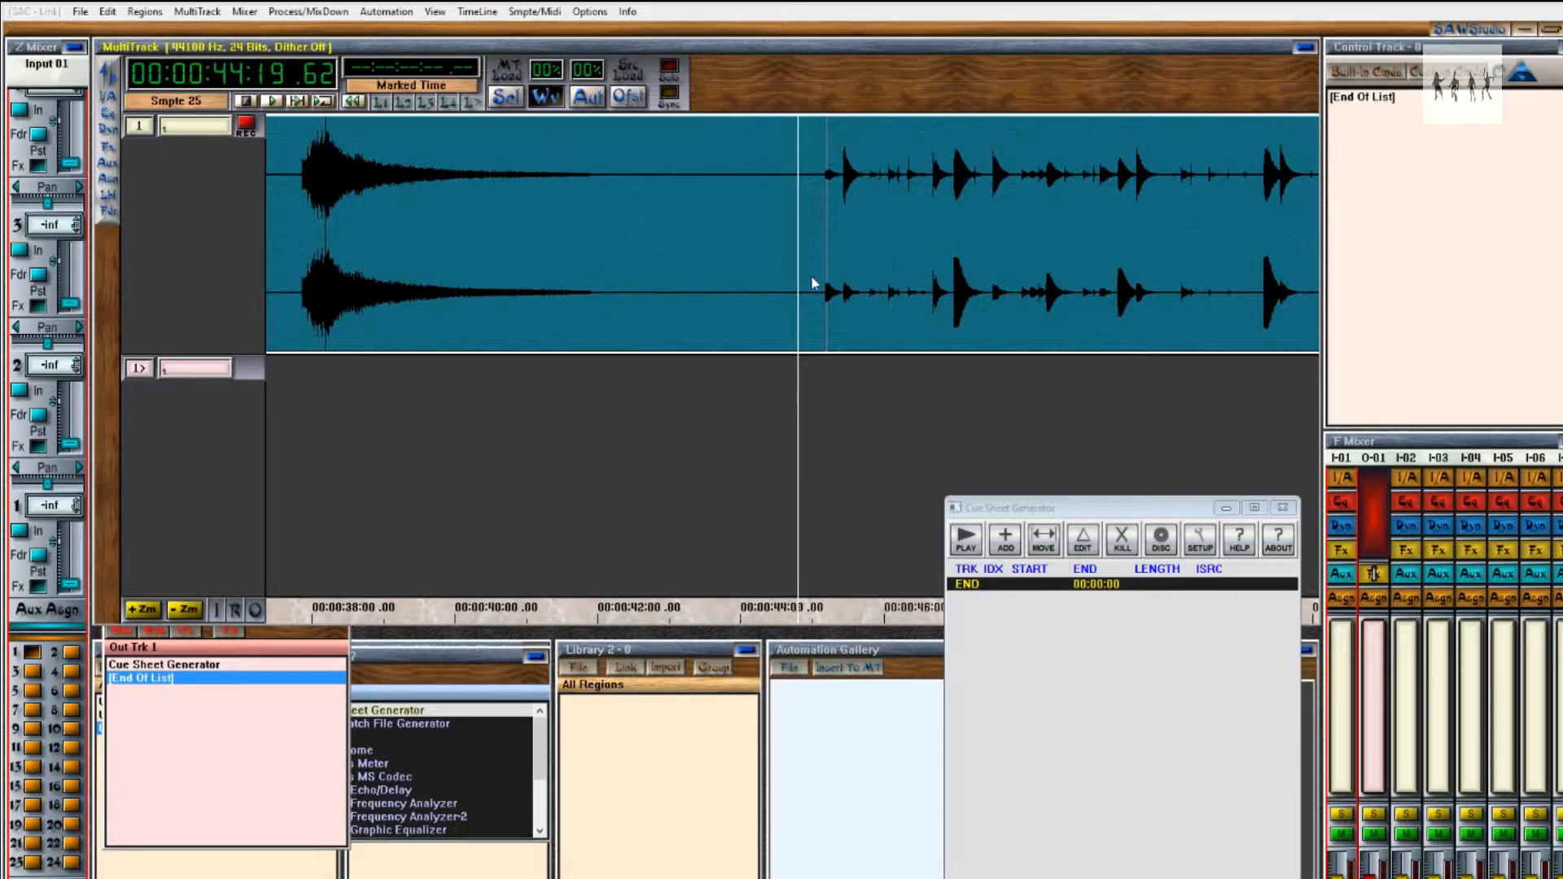
Add a first cue-sheet track ending at 00:44:58 in the gap before the second song, and delete that entry.
{"action": "left_click", "coordinate": [1006, 544]}
{"action": "scroll", "coordinate": [814, 323], "scroll_direction": "up", "scroll_amount": 3}
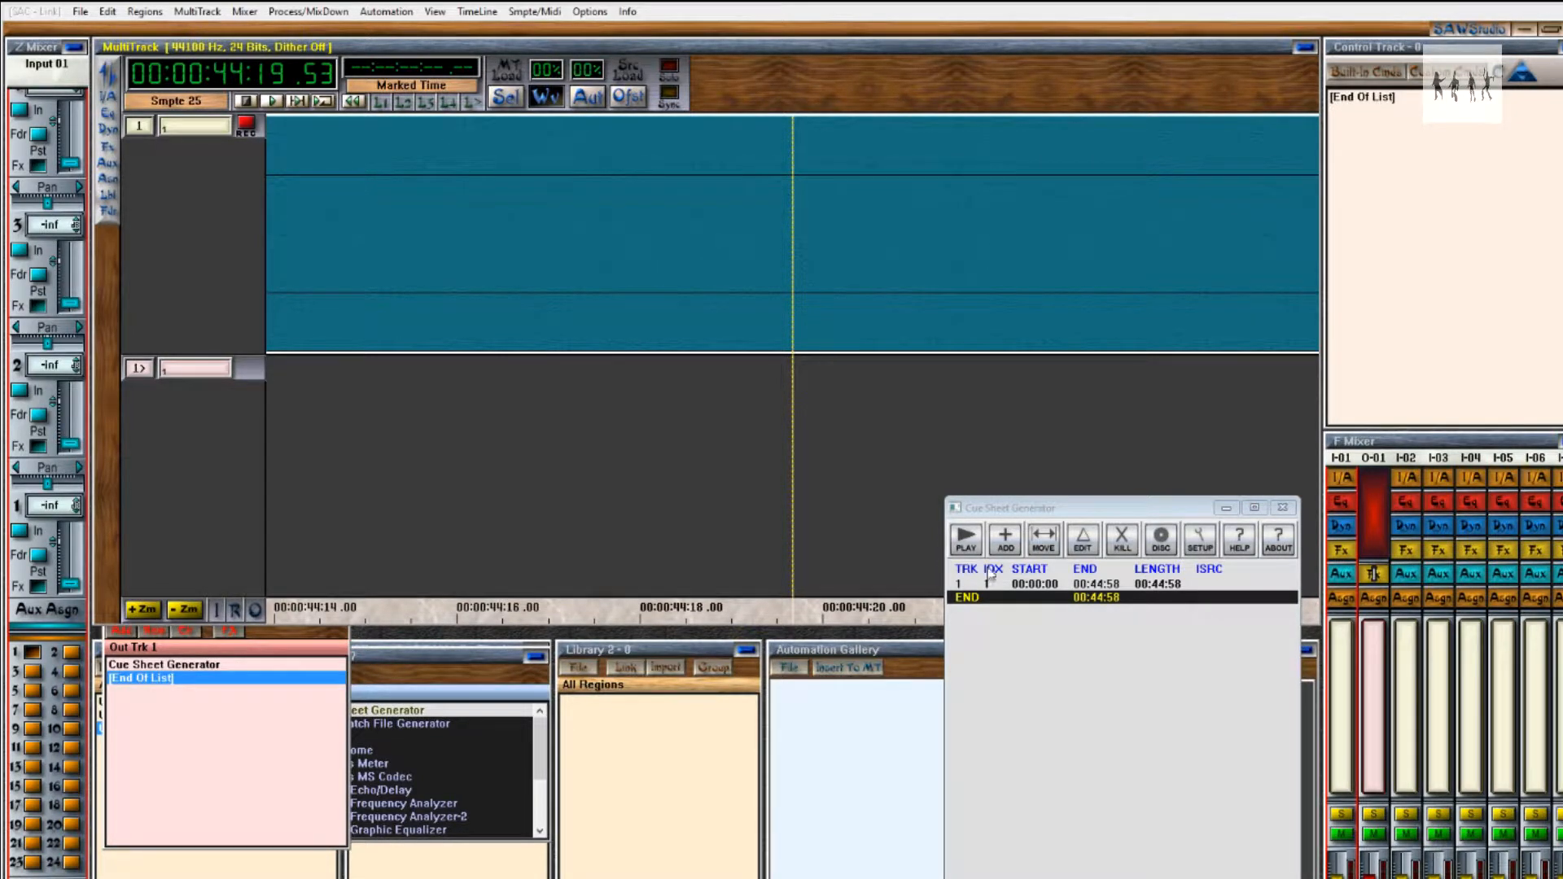
{"action": "left_click", "coordinate": [1124, 543]}
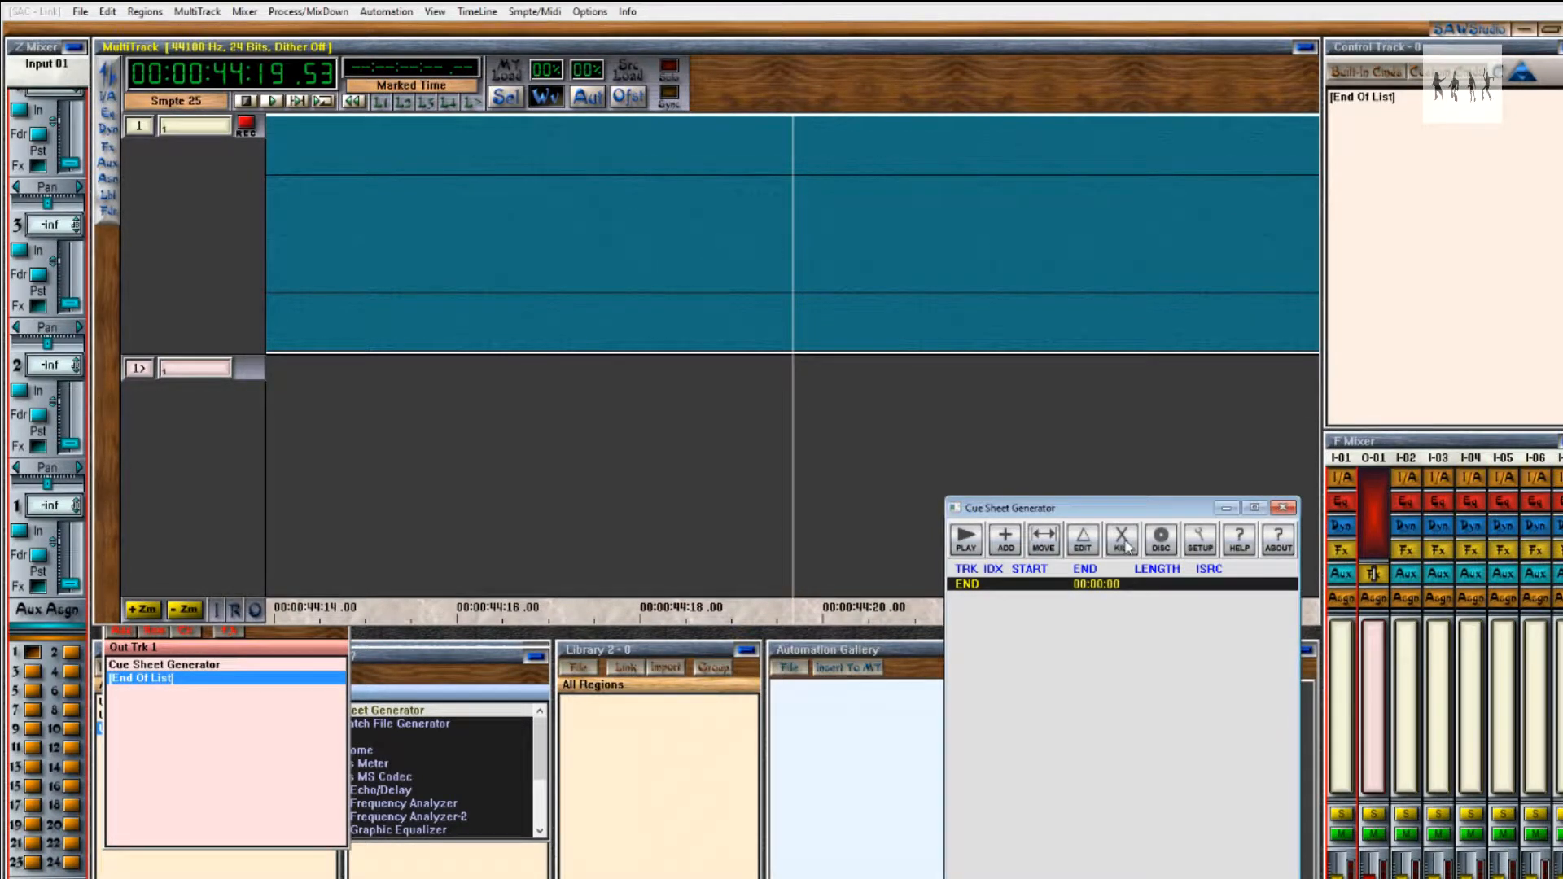
Add track 1 to the cue sheet from 00:00:00 to 00:44:59, ending in the silence just before the second song.
{"action": "left_click", "coordinate": [812, 241]}
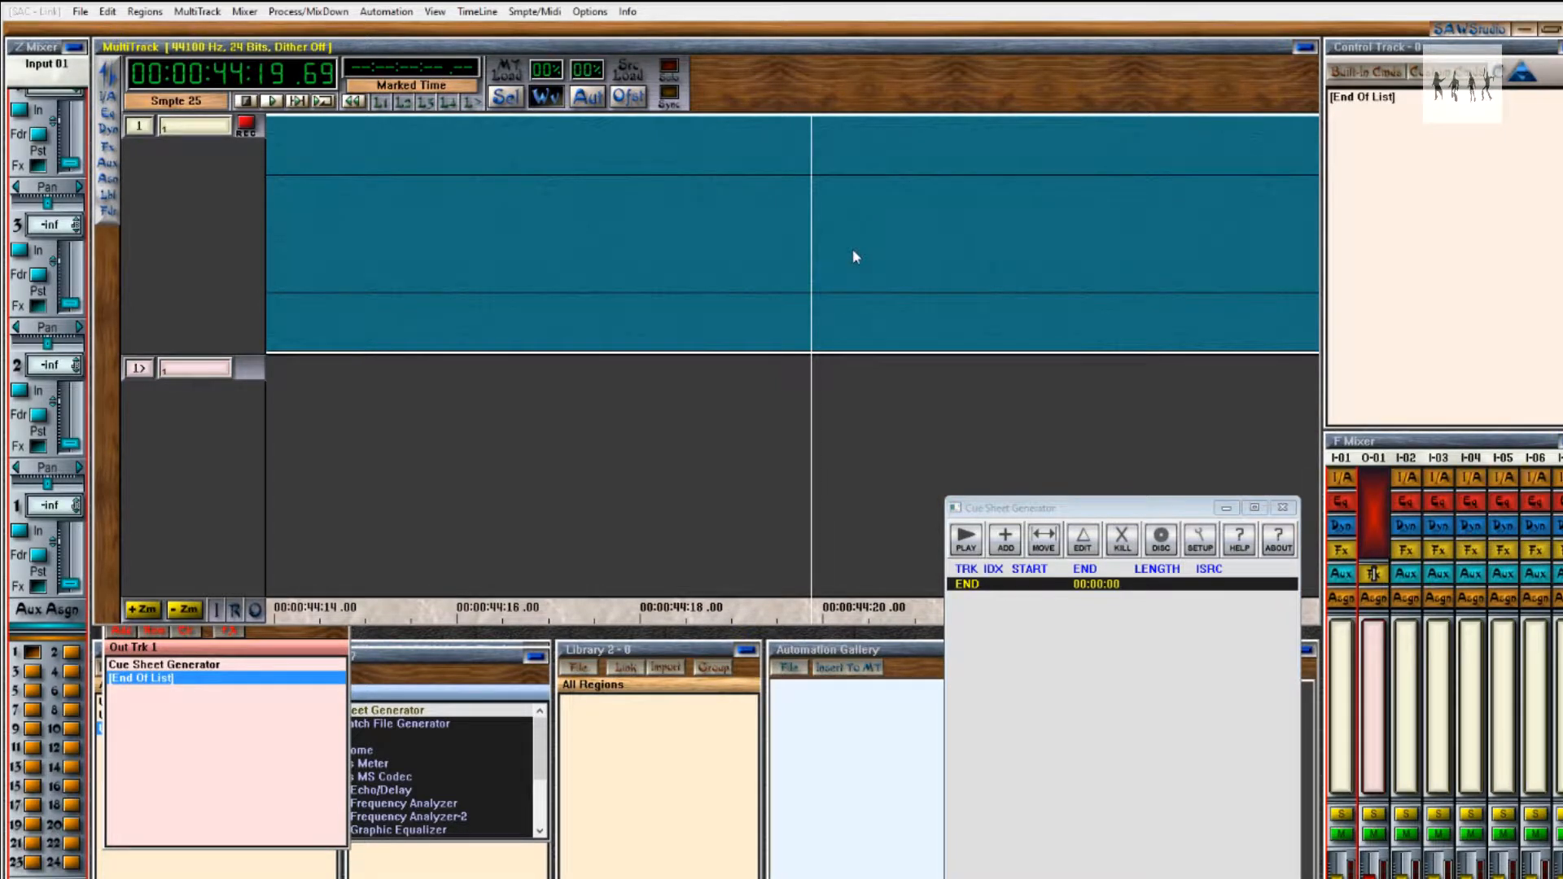
{"action": "left_click", "coordinate": [1006, 539]}
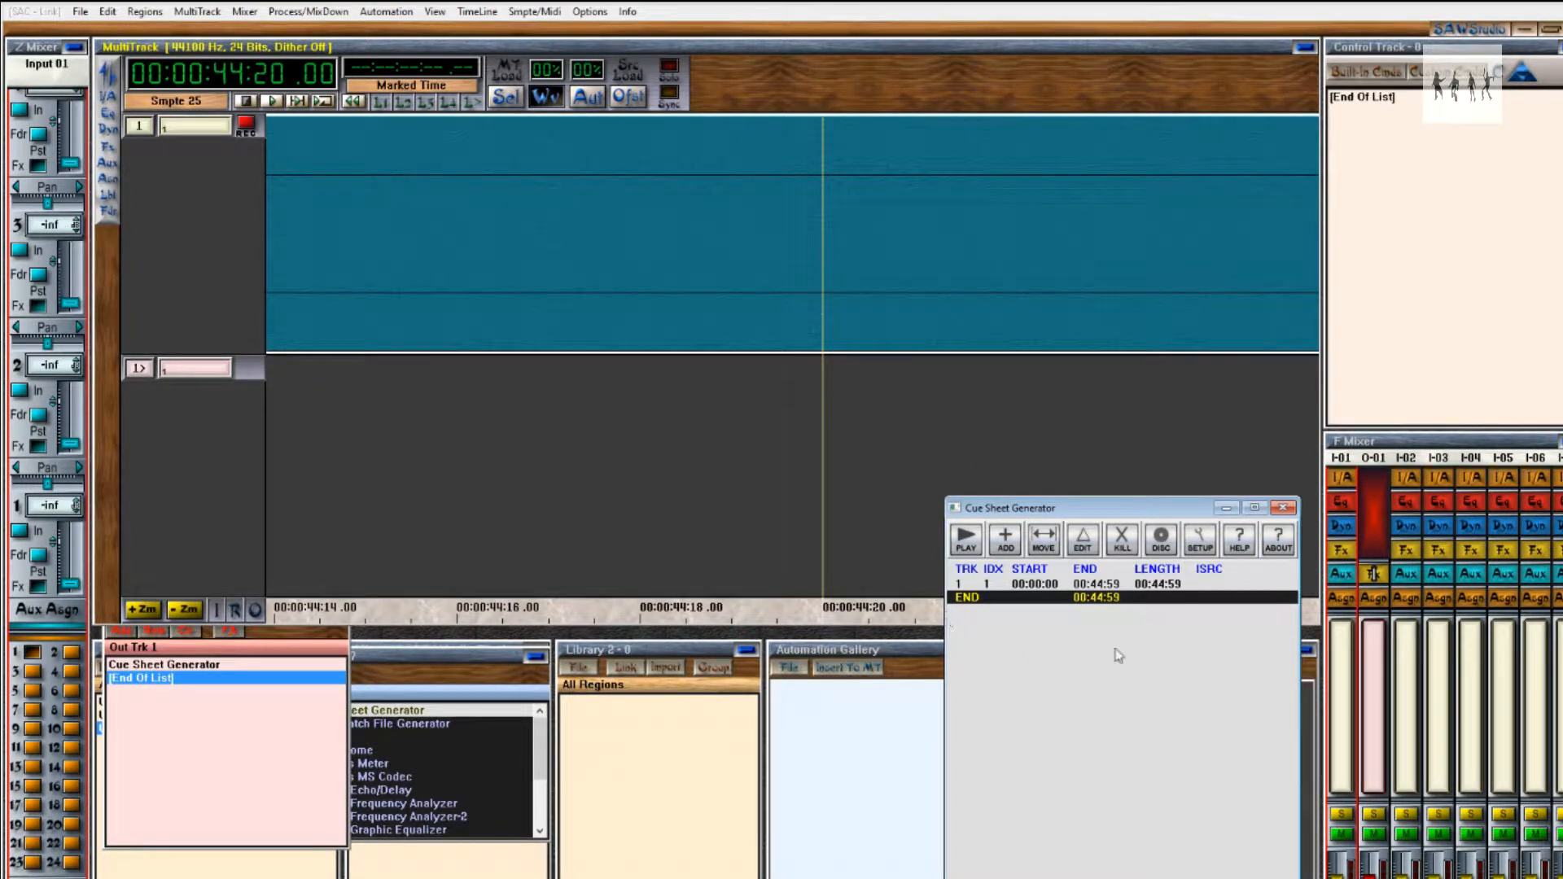
{"action": "scroll", "coordinate": [945, 312], "scroll_direction": "down", "scroll_amount": 3}
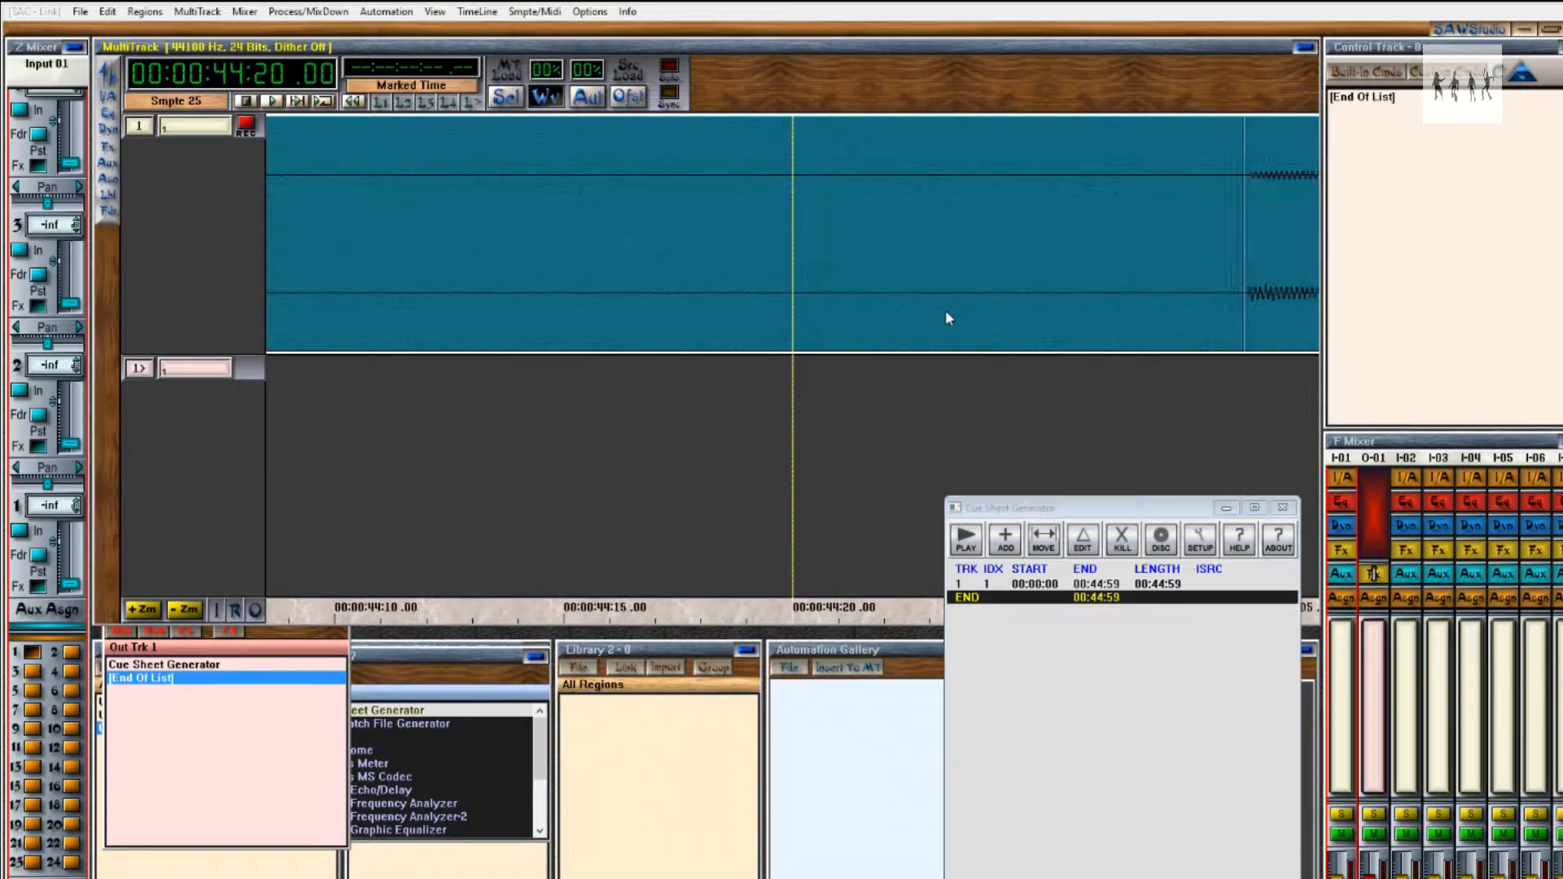
{"action": "left_click", "coordinate": [892, 304]}
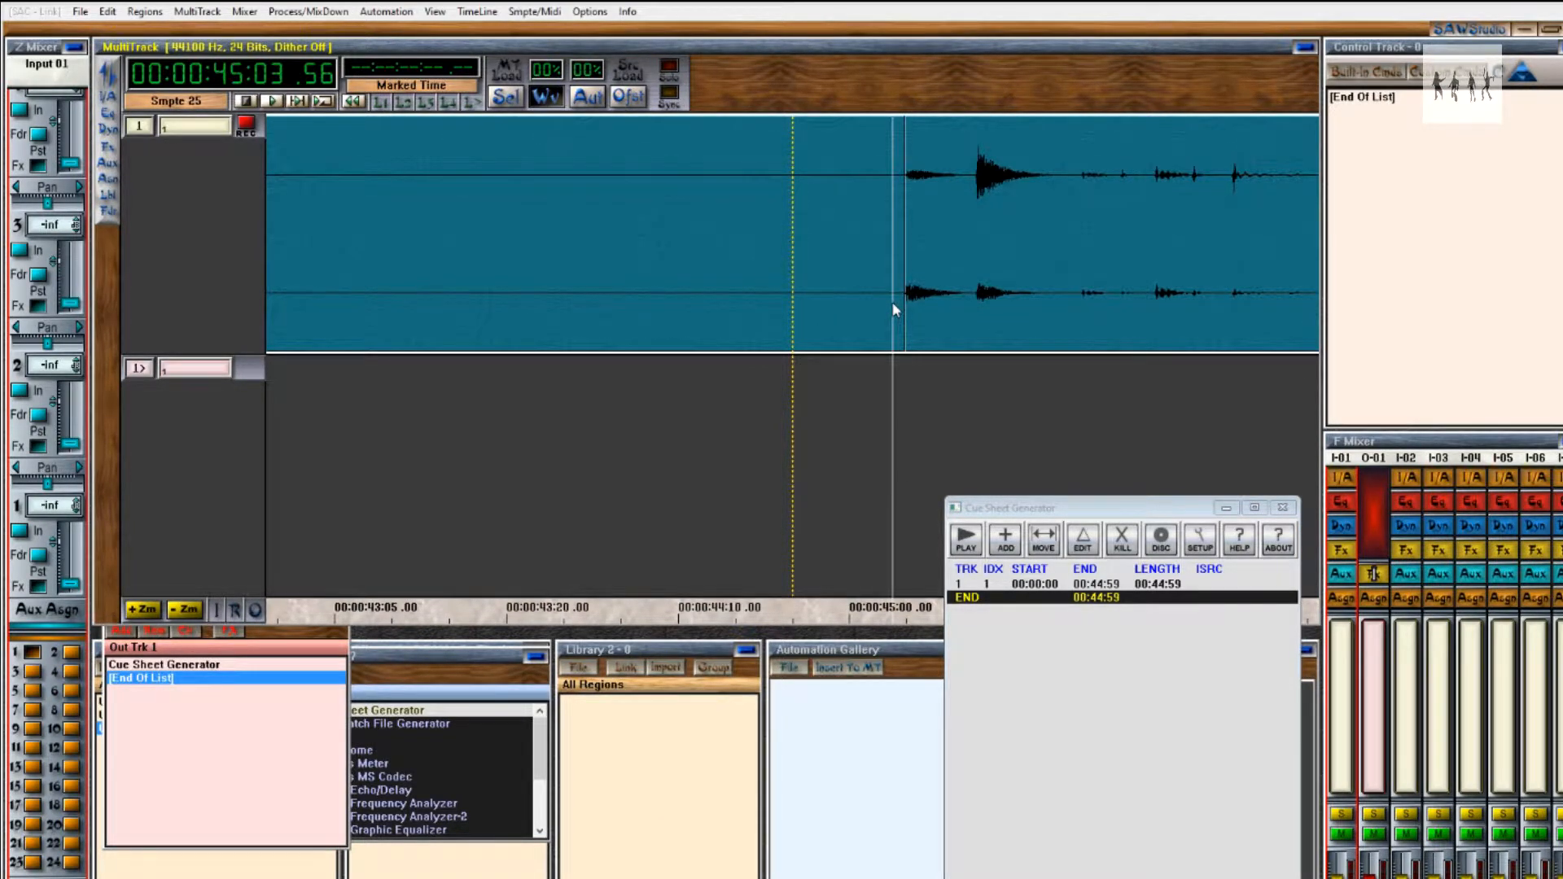
{"action": "scroll", "coordinate": [892, 304], "scroll_direction": "up", "scroll_amount": 2}
{"action": "scroll", "coordinate": [891, 301], "scroll_direction": "down", "scroll_amount": 5}
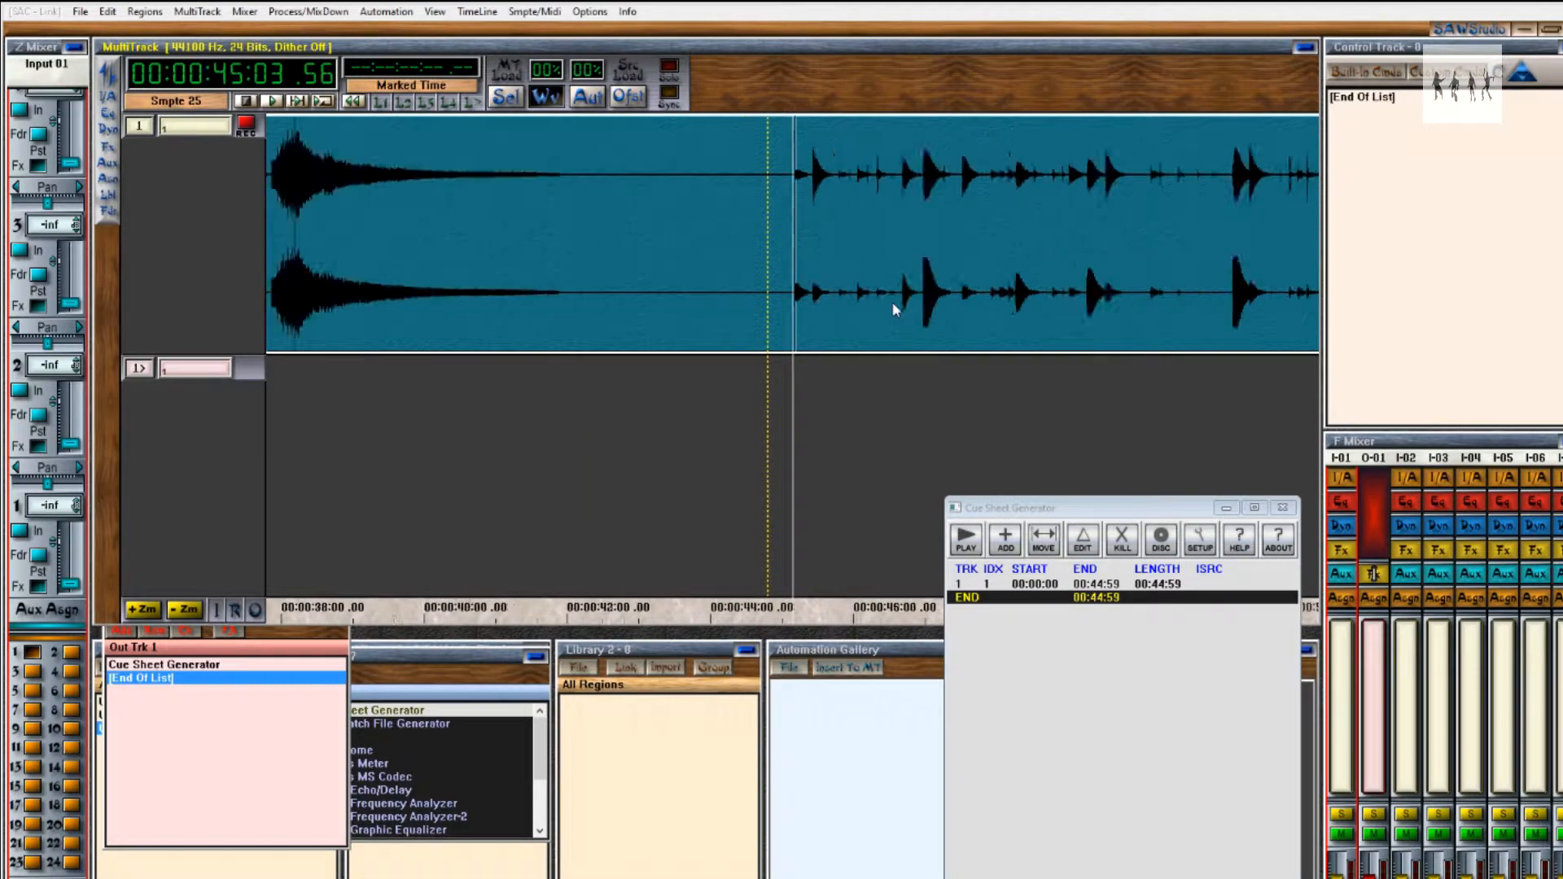
Play the join between the second and third songs, starting at about 00:03:51:07.
{"action": "left_click", "coordinate": [911, 299]}
{"action": "scroll", "coordinate": [911, 299], "scroll_direction": "down", "scroll_amount": 3}
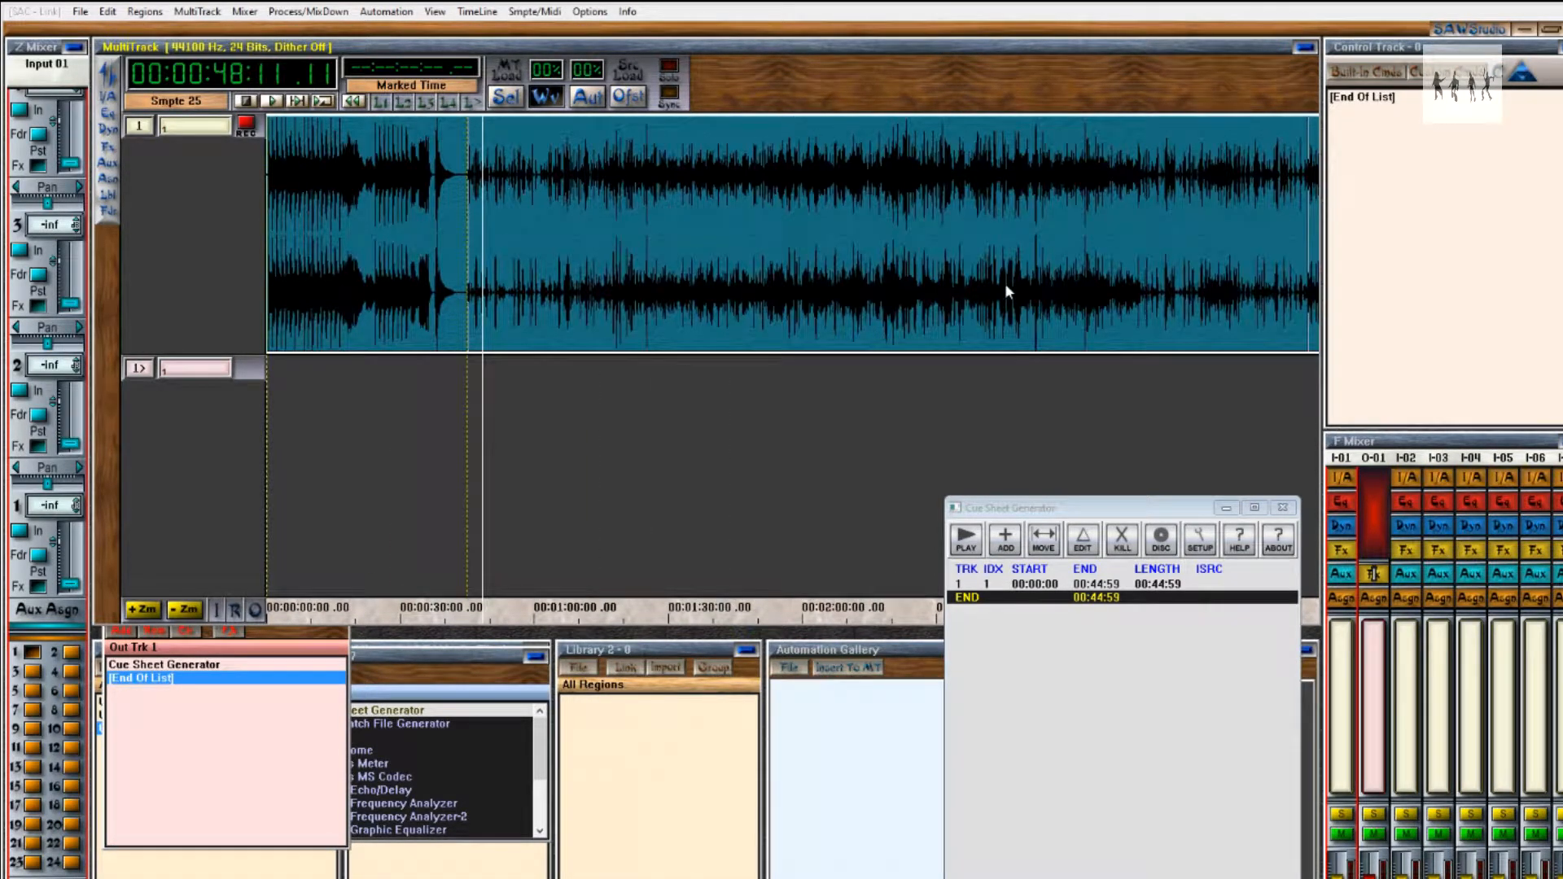
{"action": "left_click", "coordinate": [930, 271]}
{"action": "scroll", "coordinate": [931, 271], "scroll_direction": "up", "scroll_amount": 3}
{"action": "scroll", "coordinate": [930, 271], "scroll_direction": "up", "scroll_amount": 1}
{"action": "left_click", "coordinate": [656, 248]}
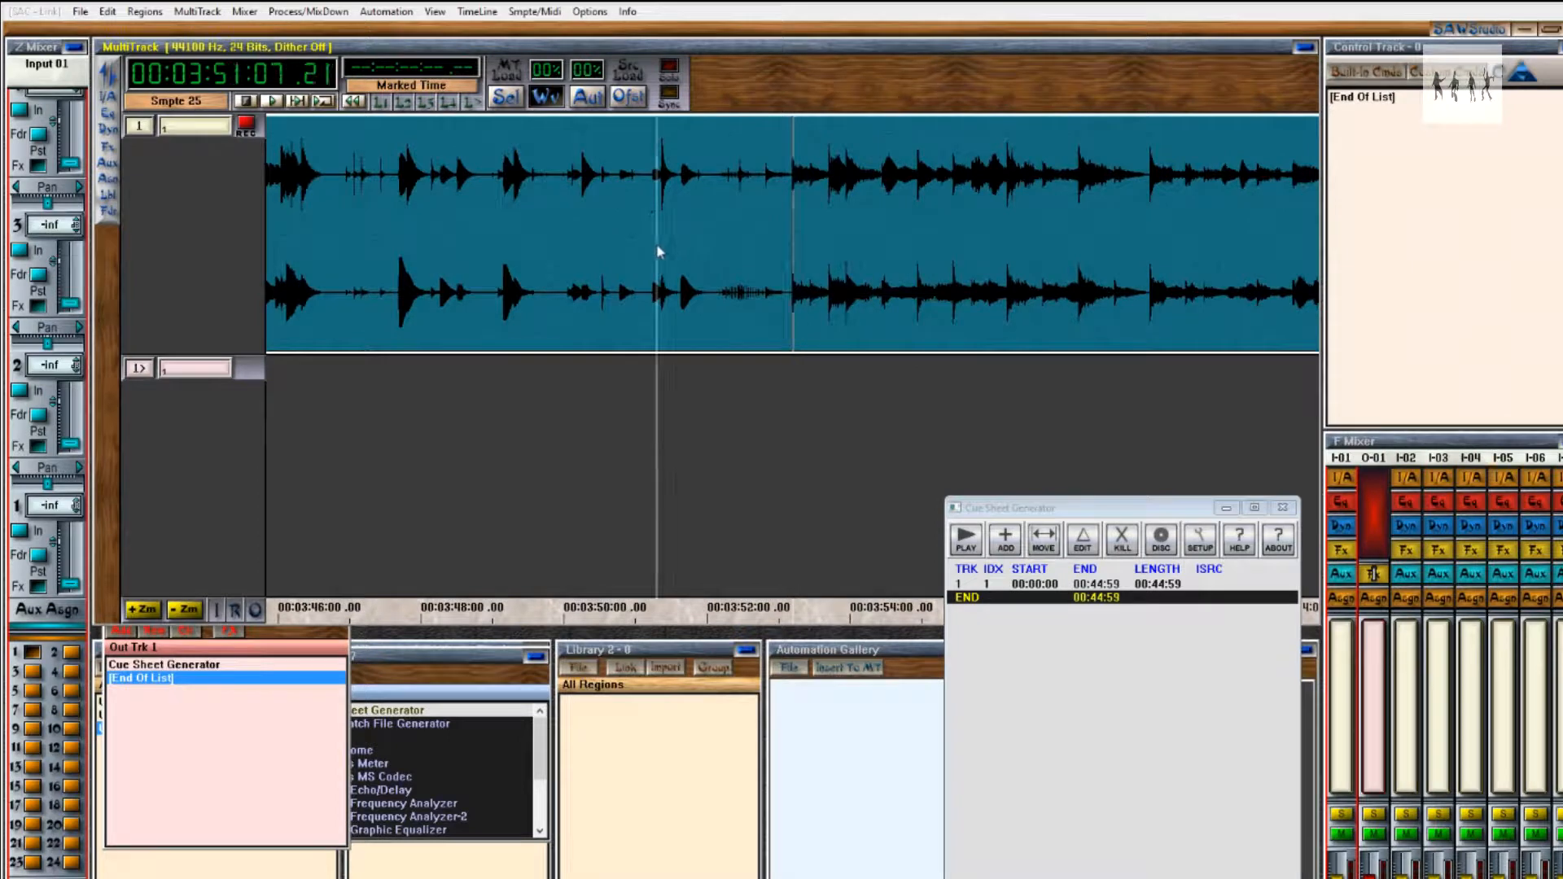
{"action": "key", "text": "space"}
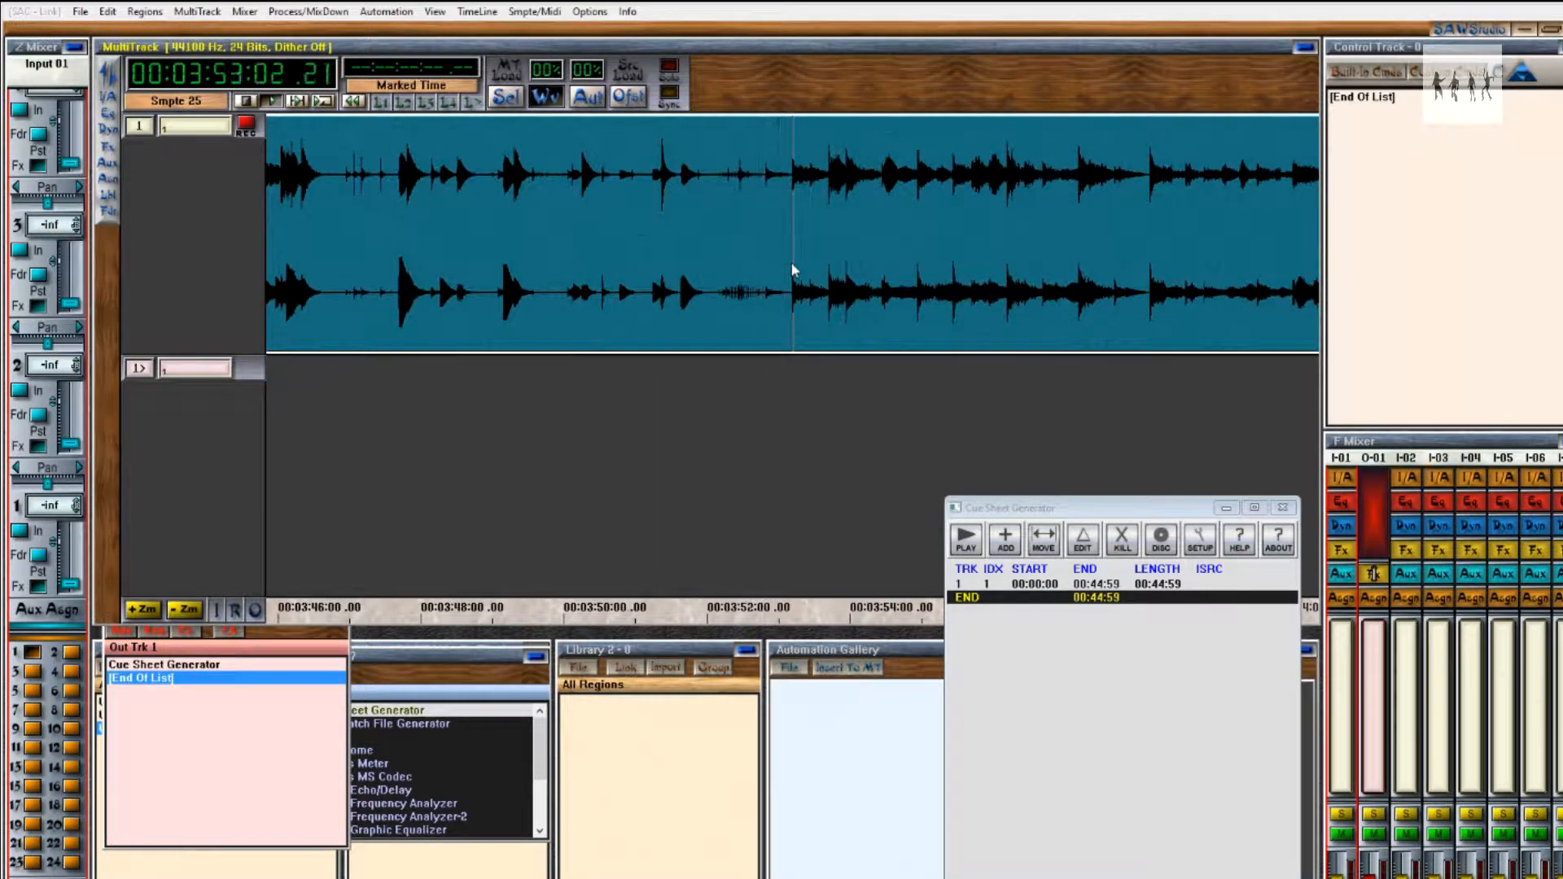
Add a second cue-sheet track ending at 03:53:14 with the cursor on the third song's start, and delete that entry.
{"action": "left_click", "coordinate": [789, 258]}
{"action": "scroll", "coordinate": [790, 262], "scroll_direction": "up", "scroll_amount": 3}
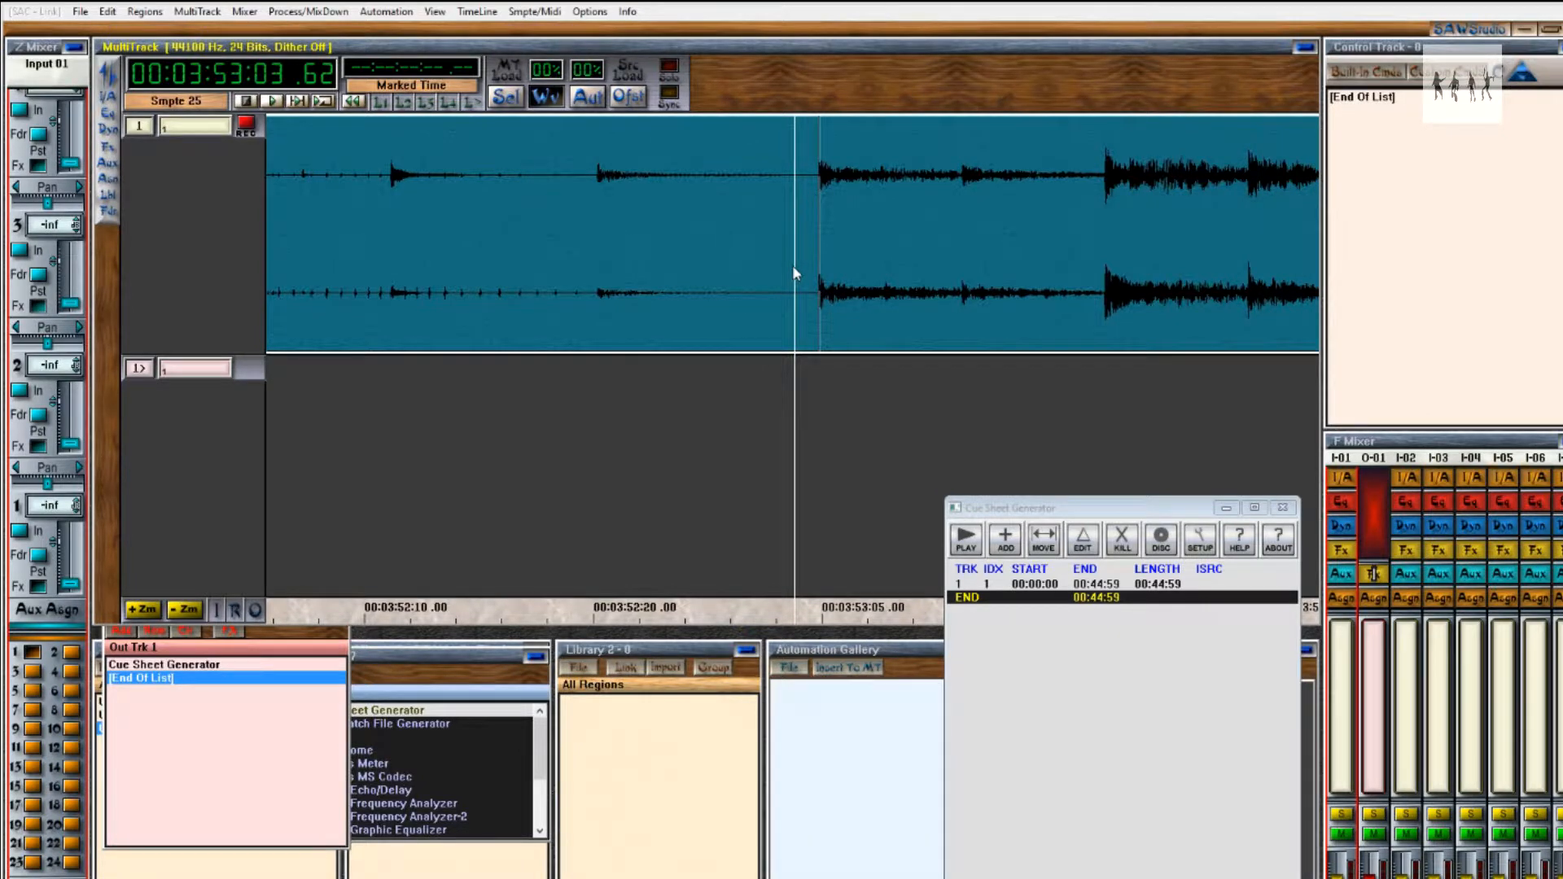
{"action": "scroll", "coordinate": [848, 279], "scroll_direction": "up", "scroll_amount": 5}
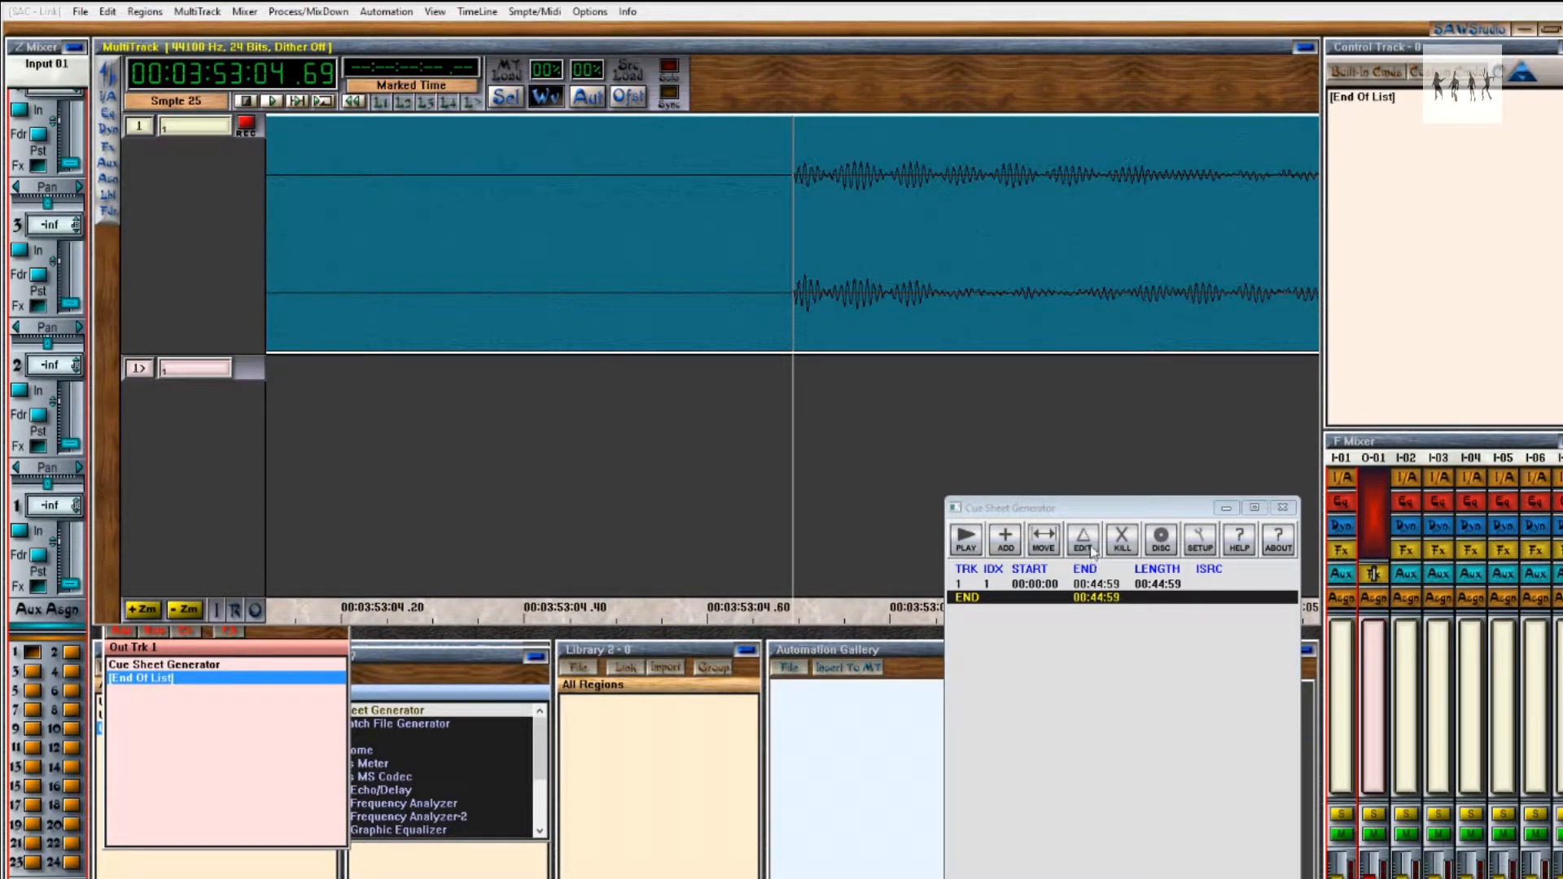
{"action": "left_click", "coordinate": [1007, 541]}
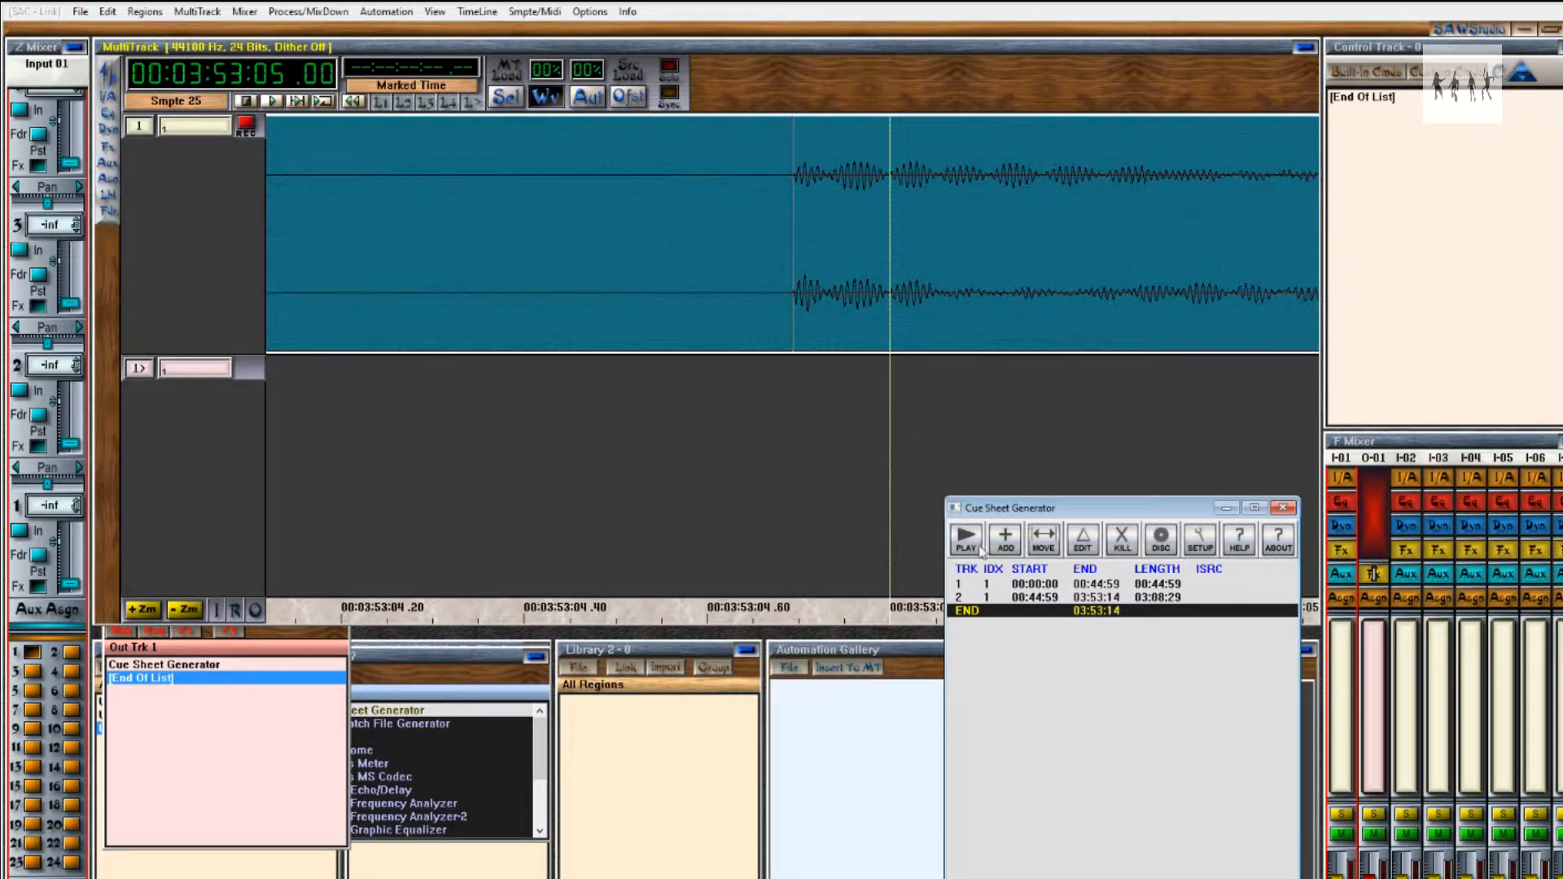
{"action": "left_click", "coordinate": [1120, 543]}
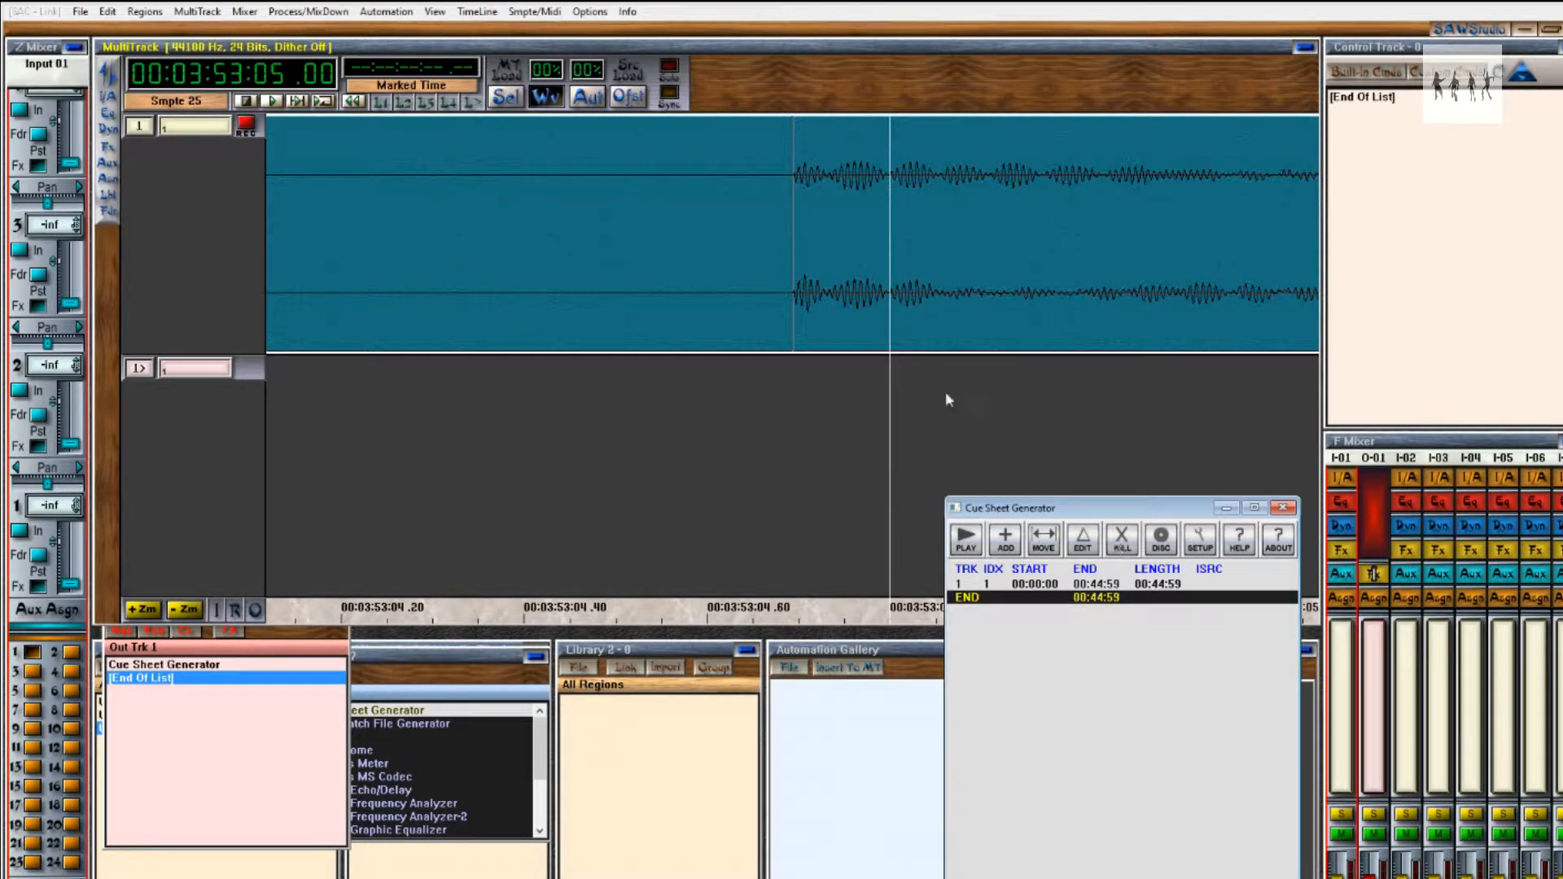
Add track 2 to the cue sheet from 00:44:59 to 03:53:11, ending in the silence just before the third song.
{"action": "left_click", "coordinate": [715, 303]}
{"action": "left_click", "coordinate": [657, 298]}
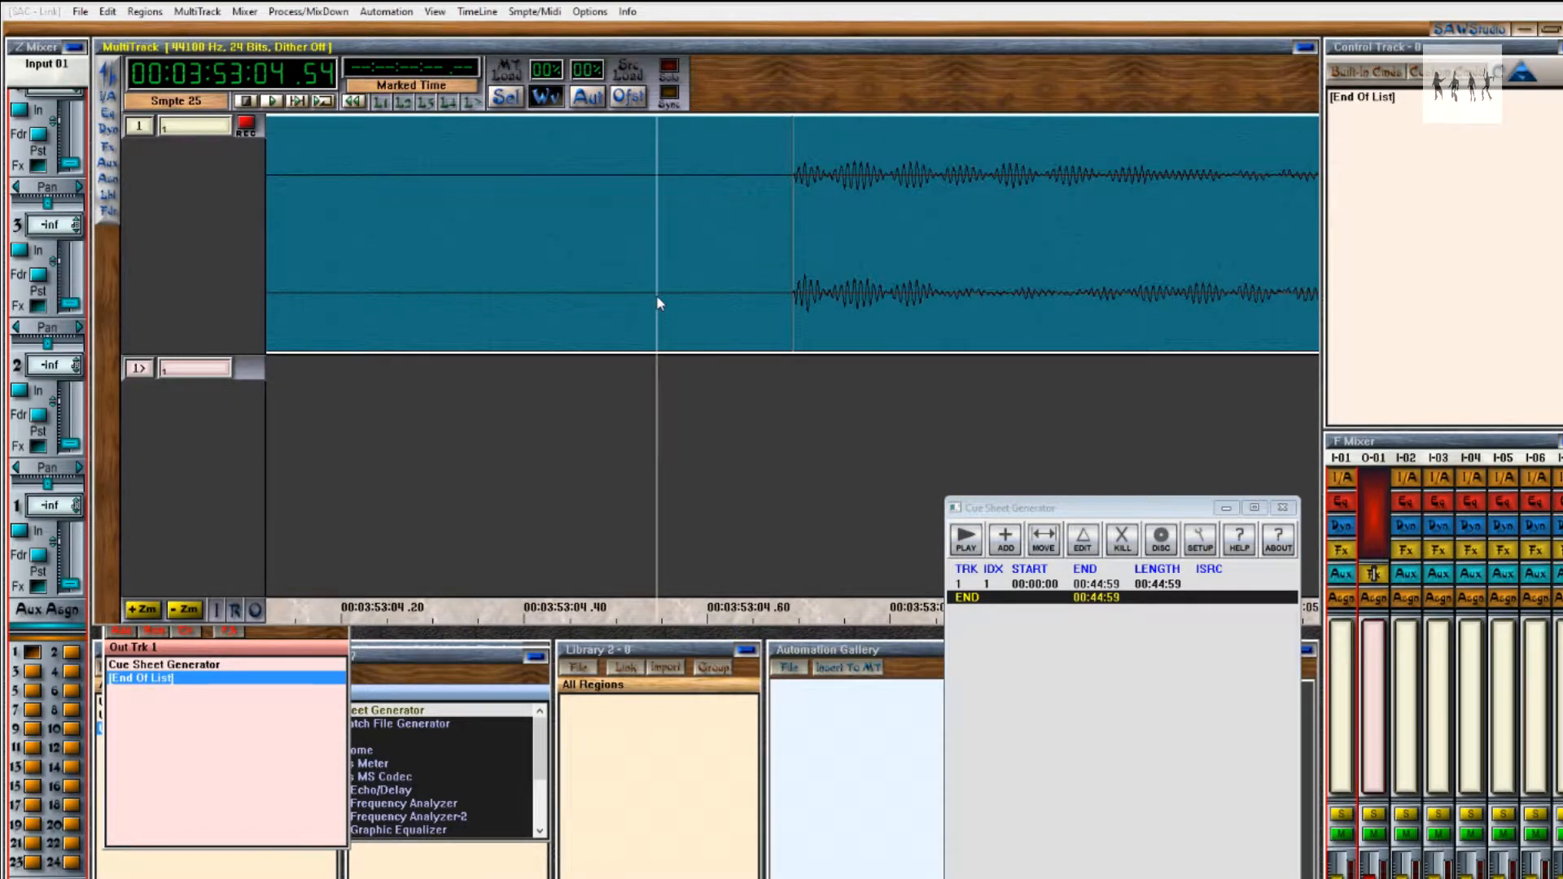
{"action": "key", "text": "Down"}
{"action": "key", "text": "Down"}
{"action": "left_click", "coordinate": [682, 279]}
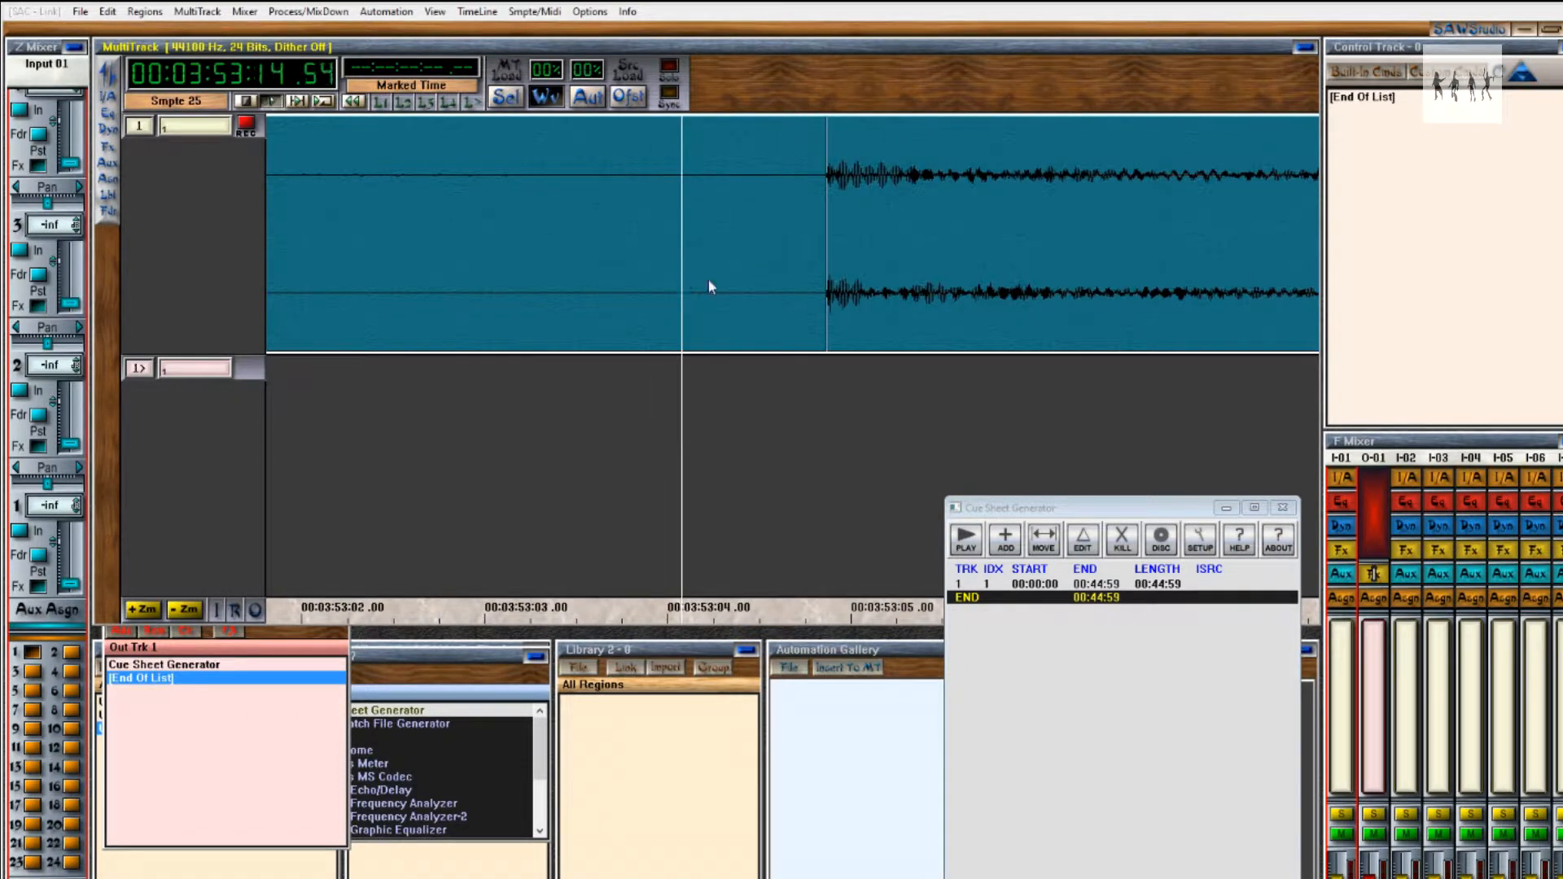
{"action": "left_click", "coordinate": [737, 278]}
{"action": "left_click", "coordinate": [668, 282]}
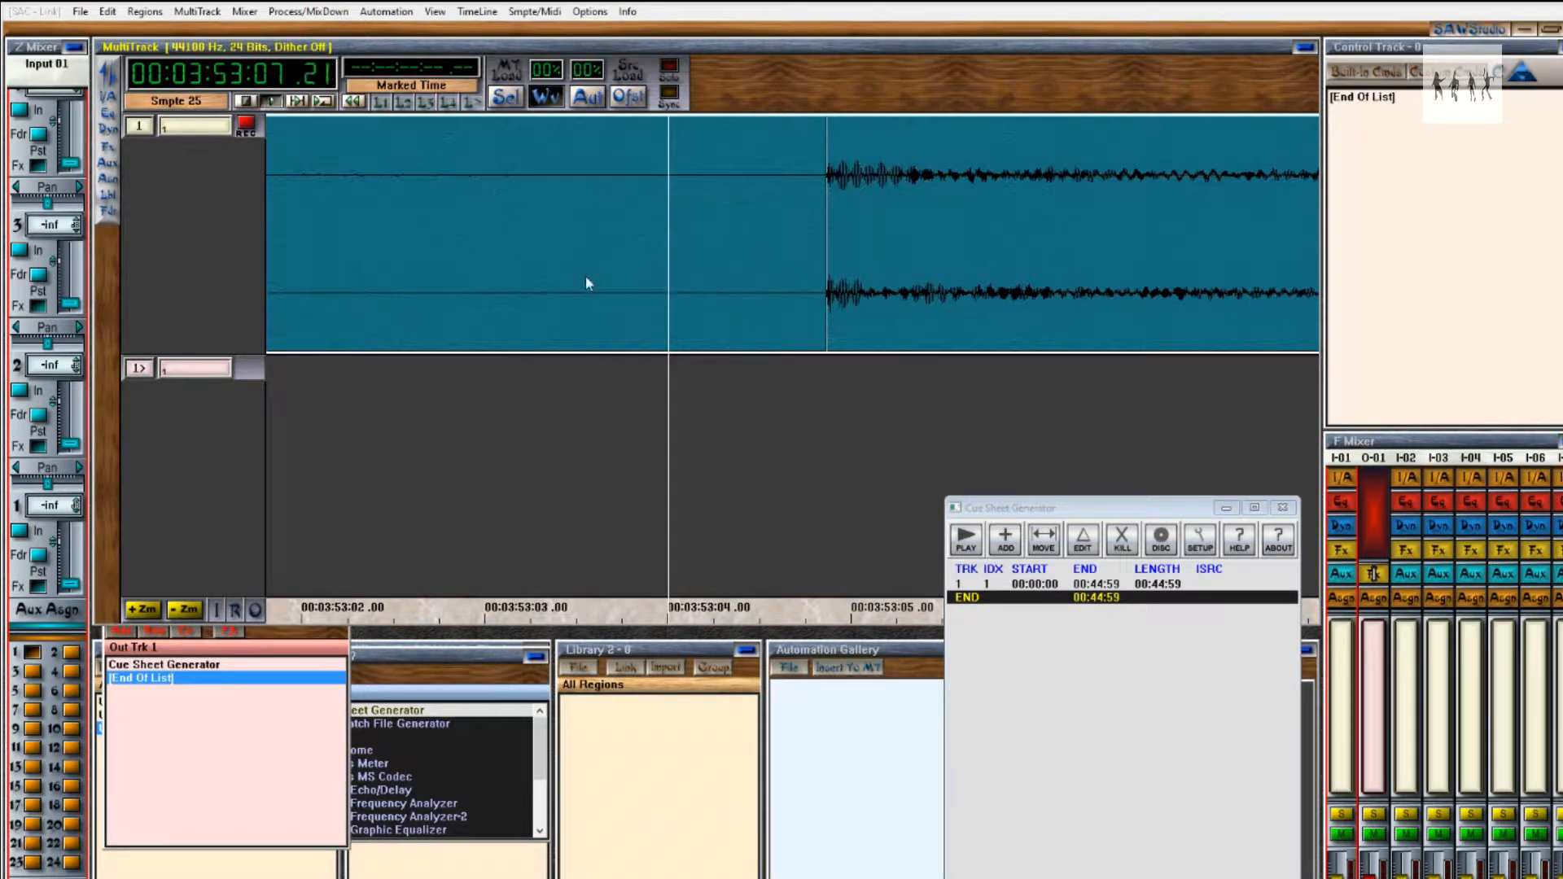
{"action": "left_click", "coordinate": [998, 550]}
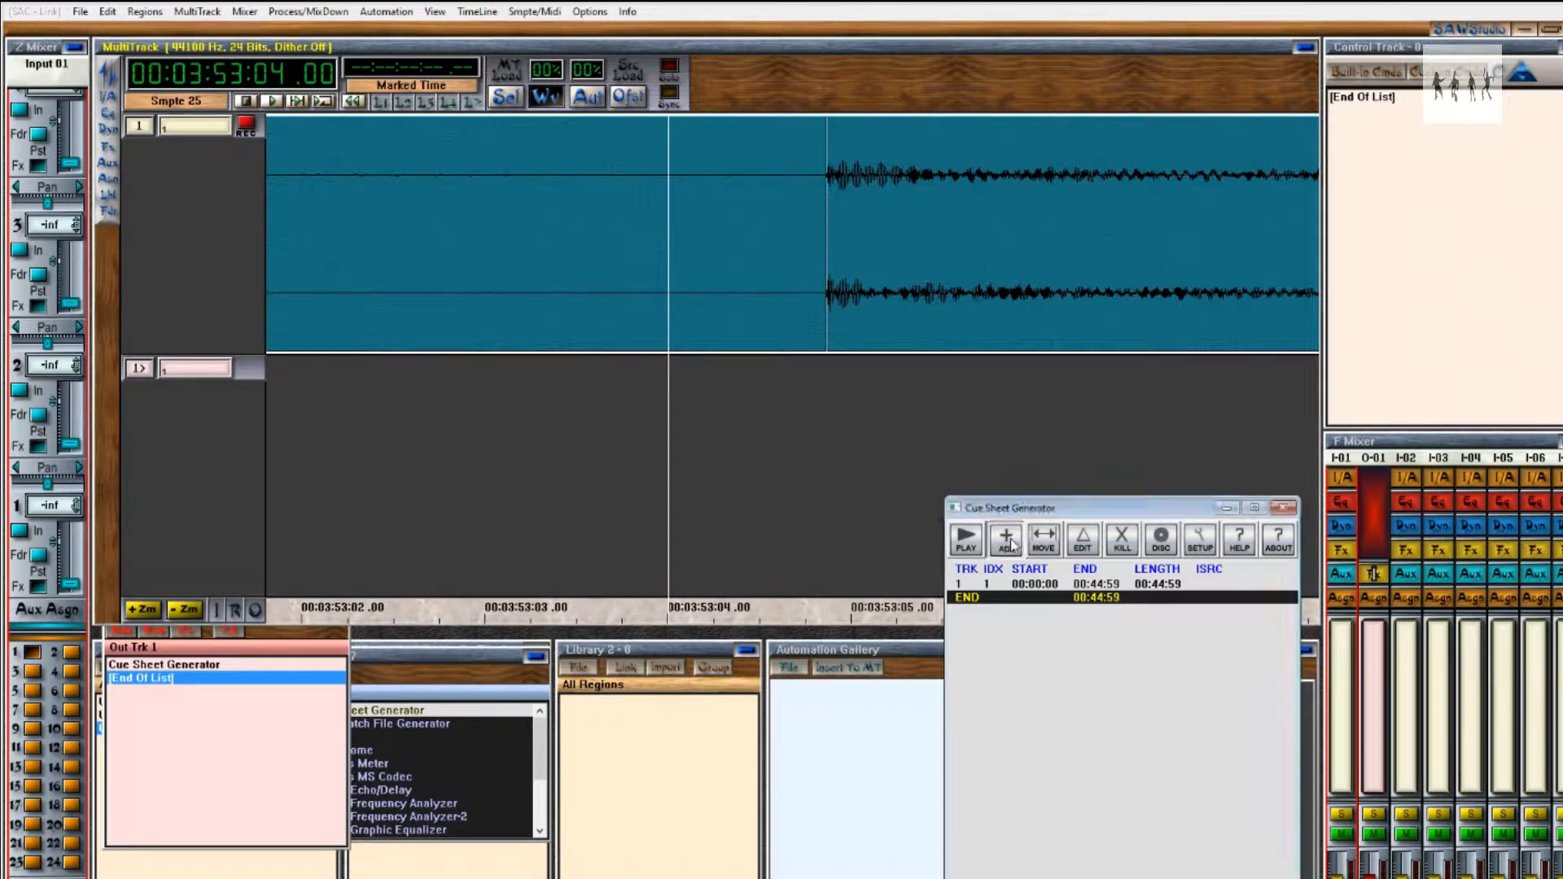
Examine the gap between the new track marker and the third song's start, placing the cursor at about 00:03:53:04.21.
{"action": "left_click", "coordinate": [719, 292]}
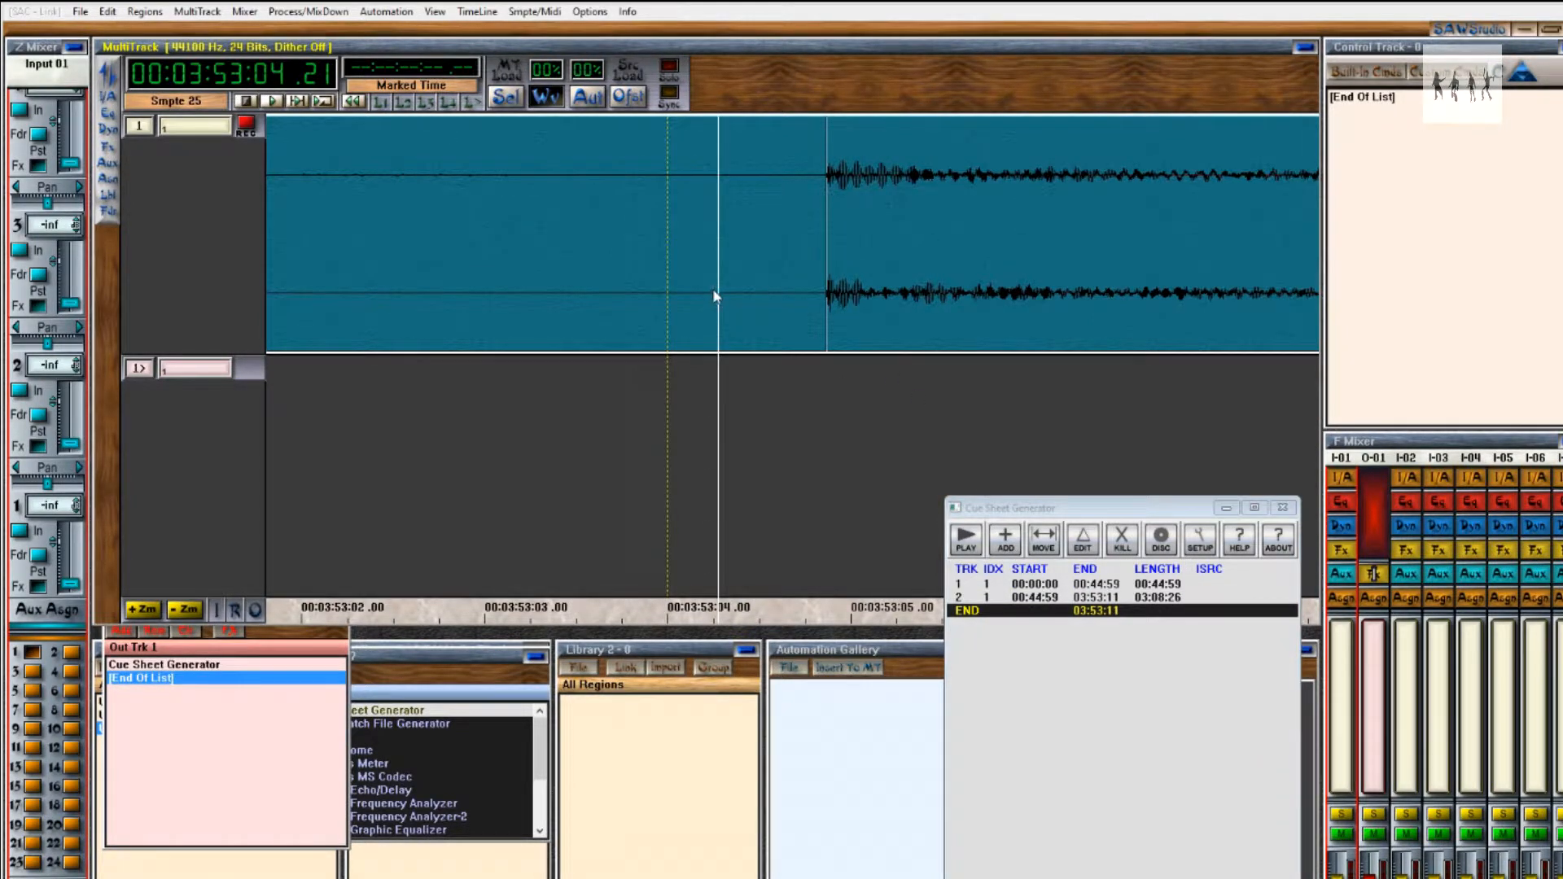
{"action": "key", "text": "Down"}
{"action": "key", "text": "Down"}
{"action": "key", "text": "Down"}
{"action": "key", "text": "Up"}
{"action": "key", "text": "Up"}
{"action": "key", "text": "Up"}
{"action": "key", "text": "Up"}
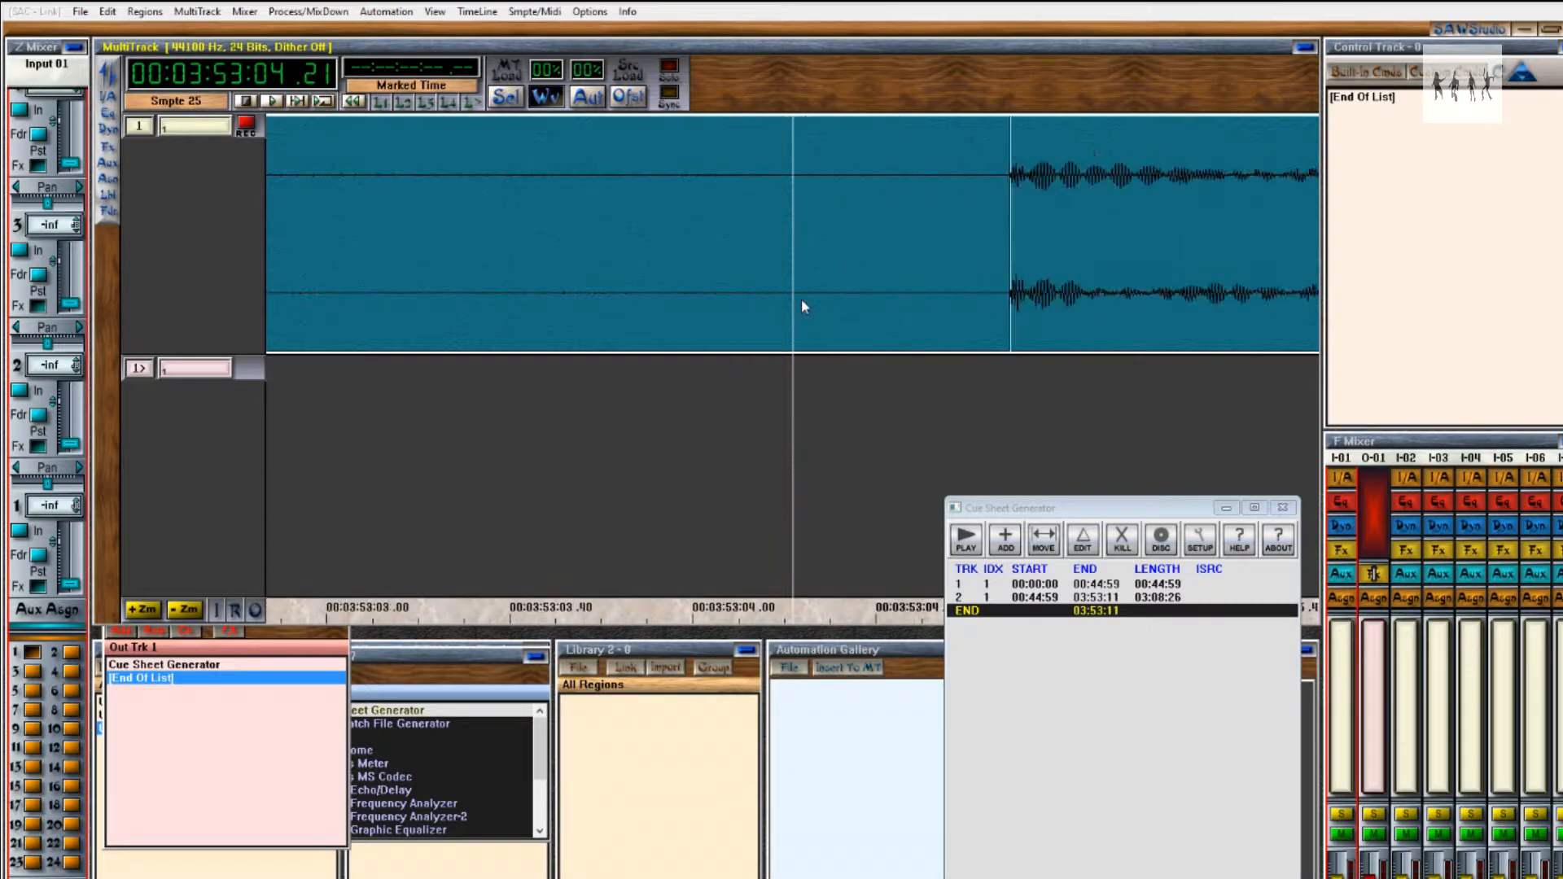
Add track 3 to the cue sheet from 03:53:11 to 06:01:14, with the cursor at the very end of the third song.
{"action": "key", "text": "Down"}
{"action": "key", "text": "Down"}
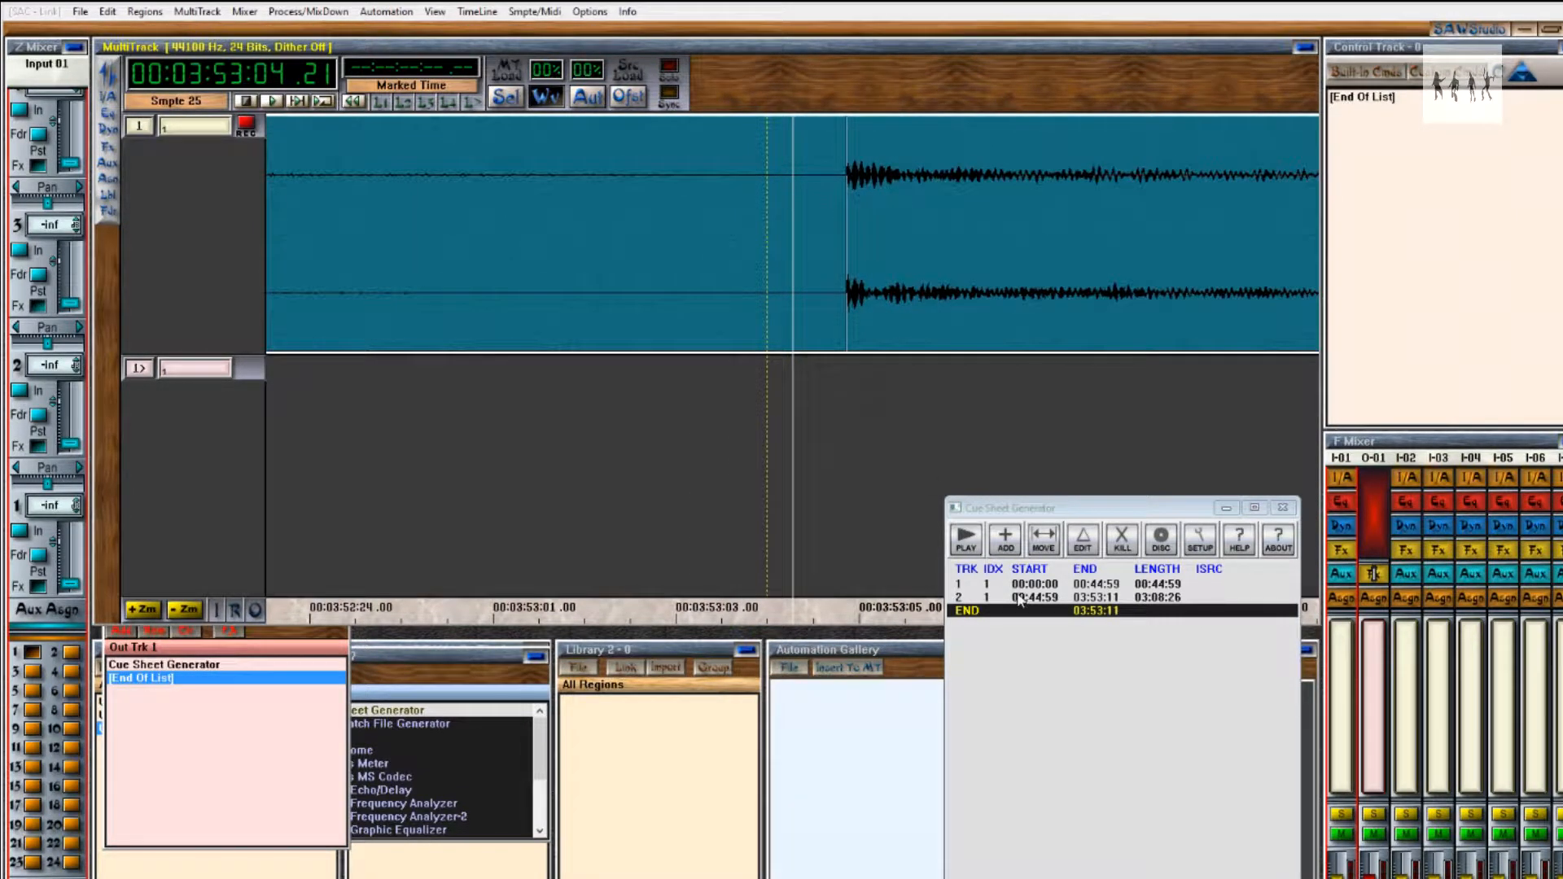
{"action": "left_click", "coordinate": [948, 286]}
{"action": "key", "text": "Down"}
{"action": "key", "text": "Down"}
{"action": "key", "text": "Down"}
{"action": "key", "text": "Down"}
{"action": "key", "text": "Down"}
{"action": "key", "text": "Down"}
{"action": "key", "text": "Down"}
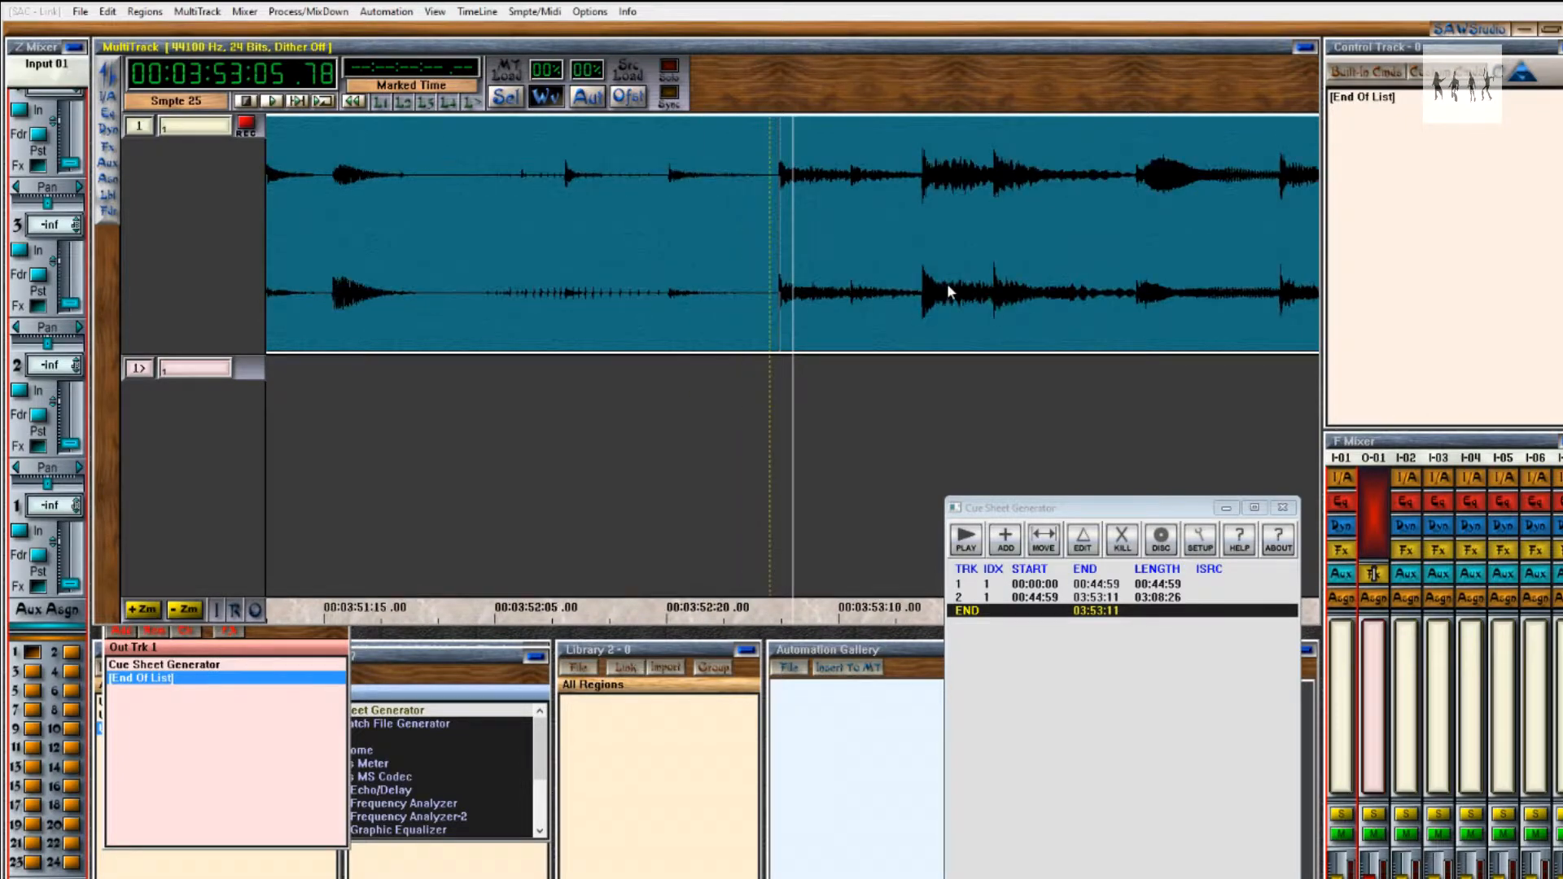
{"action": "key", "text": "End"}
{"action": "key", "text": "Up"}
{"action": "key", "text": "Up"}
{"action": "key", "text": "Up"}
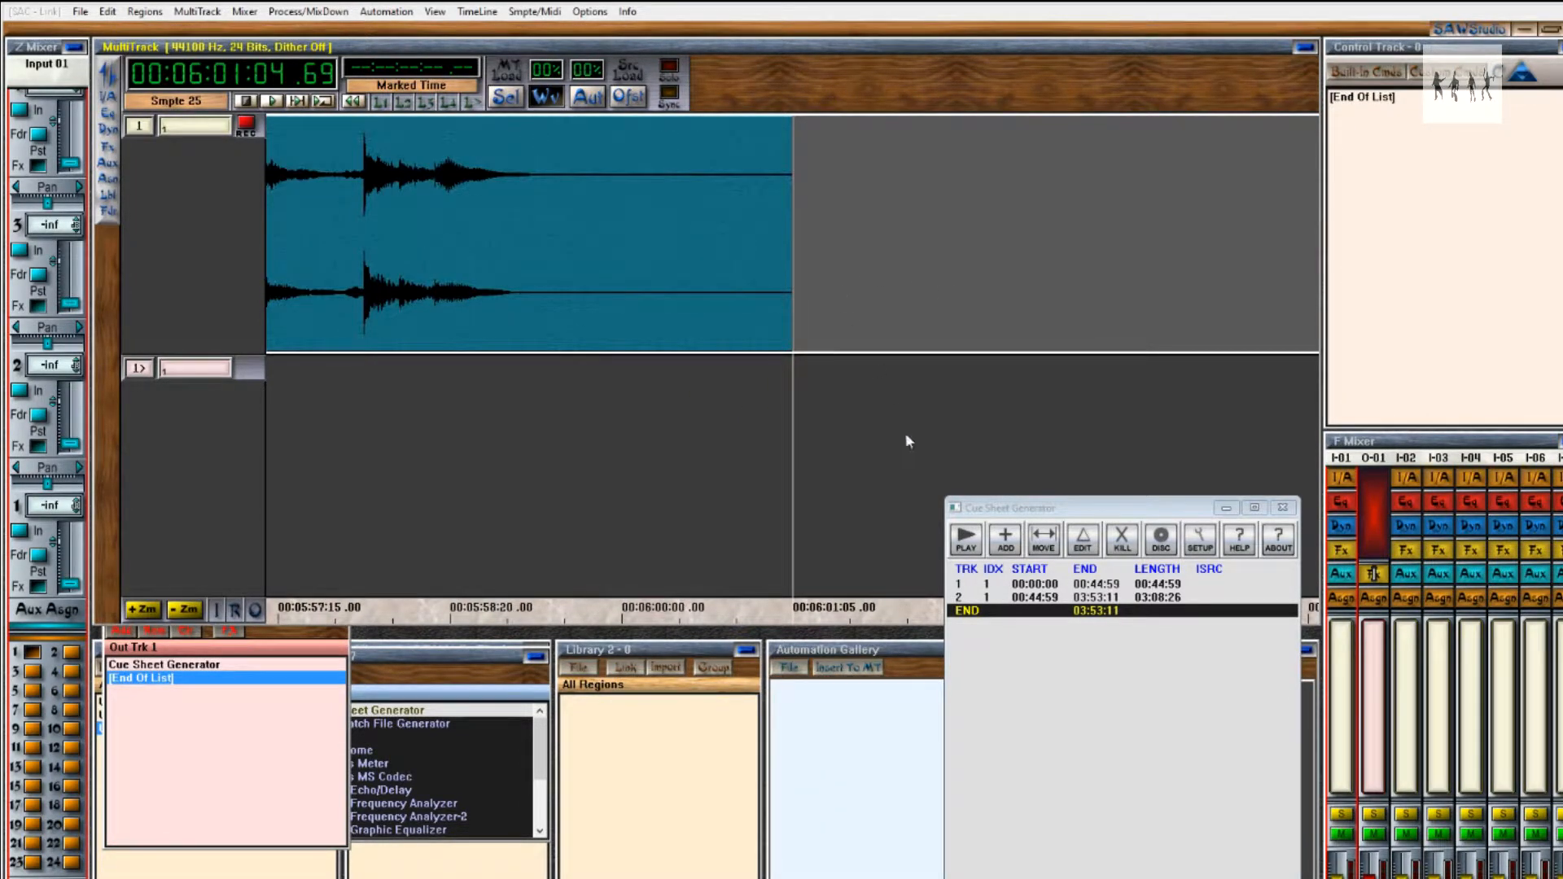
{"action": "left_click", "coordinate": [1005, 539]}
Examine the new end marker against the end of the audio and delete that track 3 entry from the cue sheet.
{"action": "left_click", "coordinate": [828, 313]}
{"action": "key", "text": "Up"}
{"action": "key", "text": "Up"}
{"action": "key", "text": "Up"}
{"action": "key", "text": "Up"}
{"action": "key", "text": "Up"}
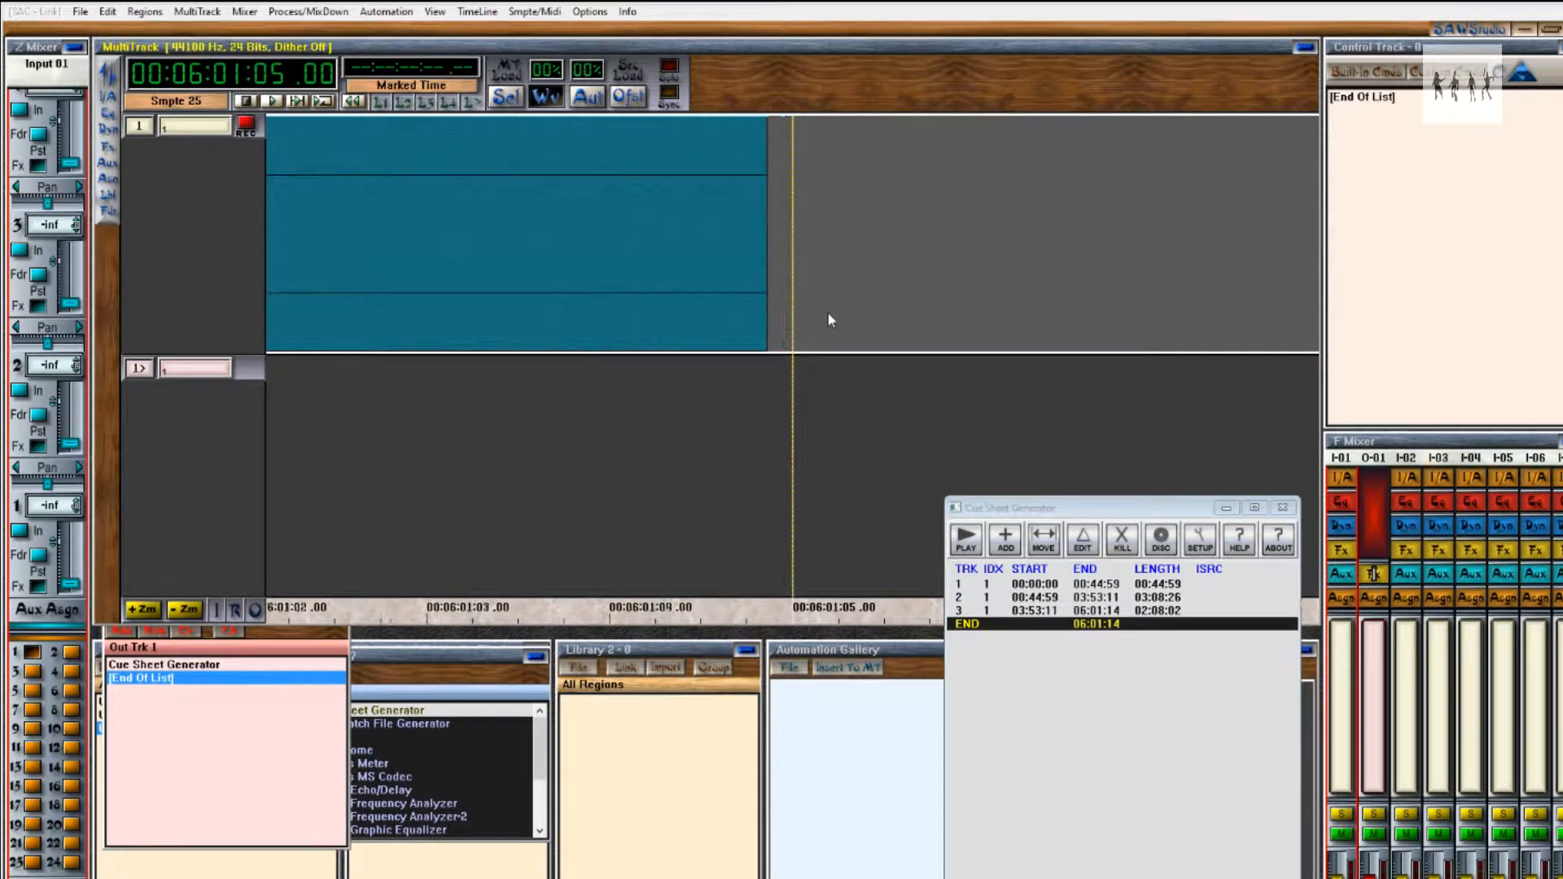
{"action": "key", "text": "Up"}
{"action": "key", "text": "Down"}
{"action": "key", "text": "Down"}
{"action": "key", "text": "Down"}
{"action": "key", "text": "Up"}
{"action": "key", "text": "Up"}
{"action": "key", "text": "Up"}
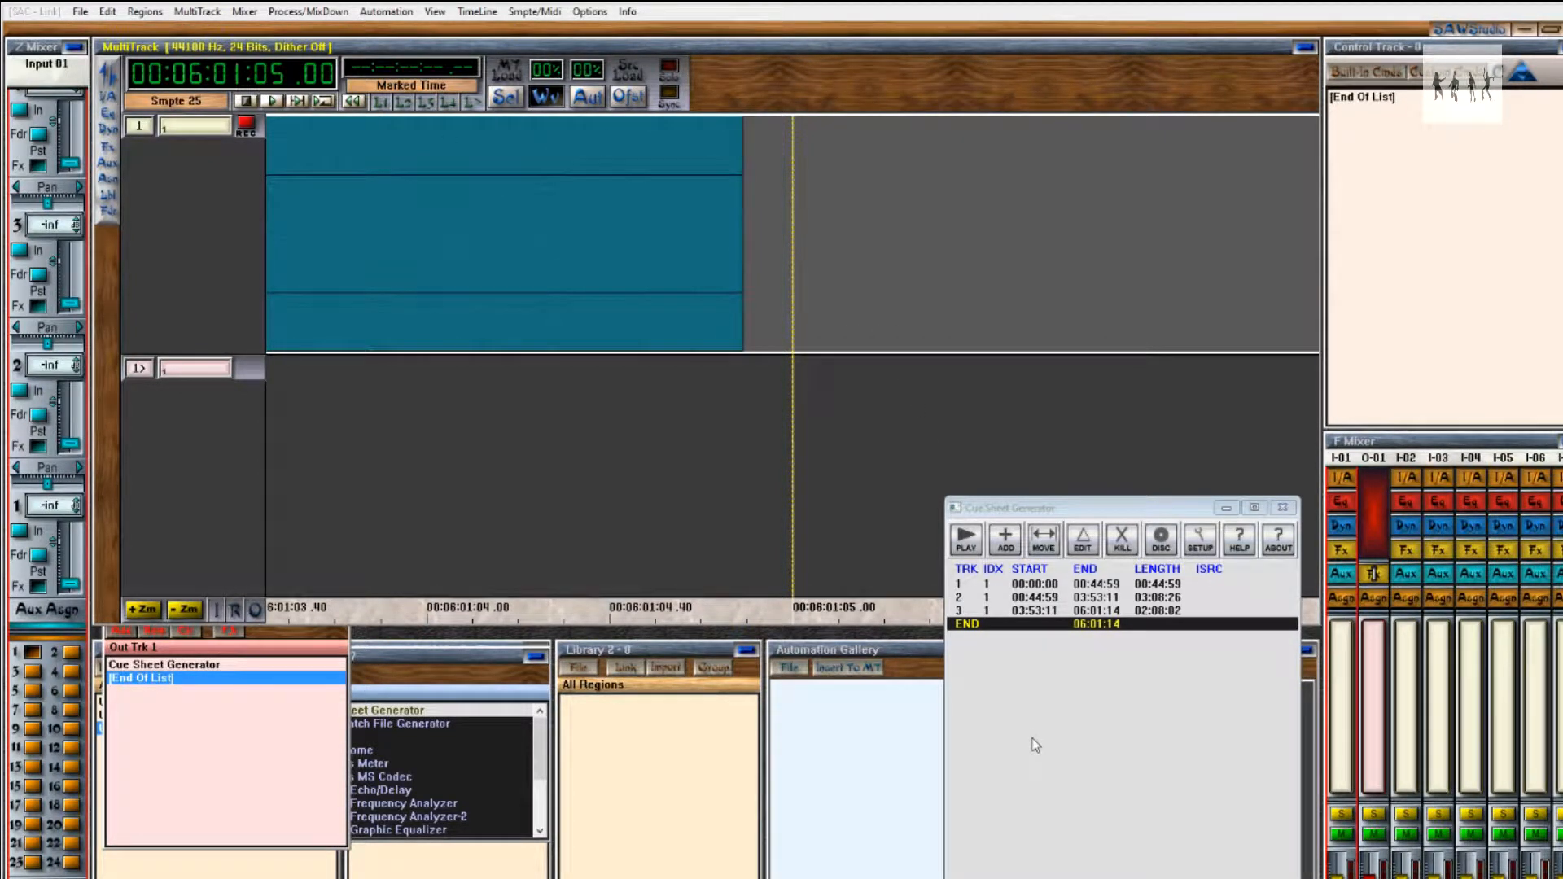
{"action": "left_click", "coordinate": [1121, 539]}
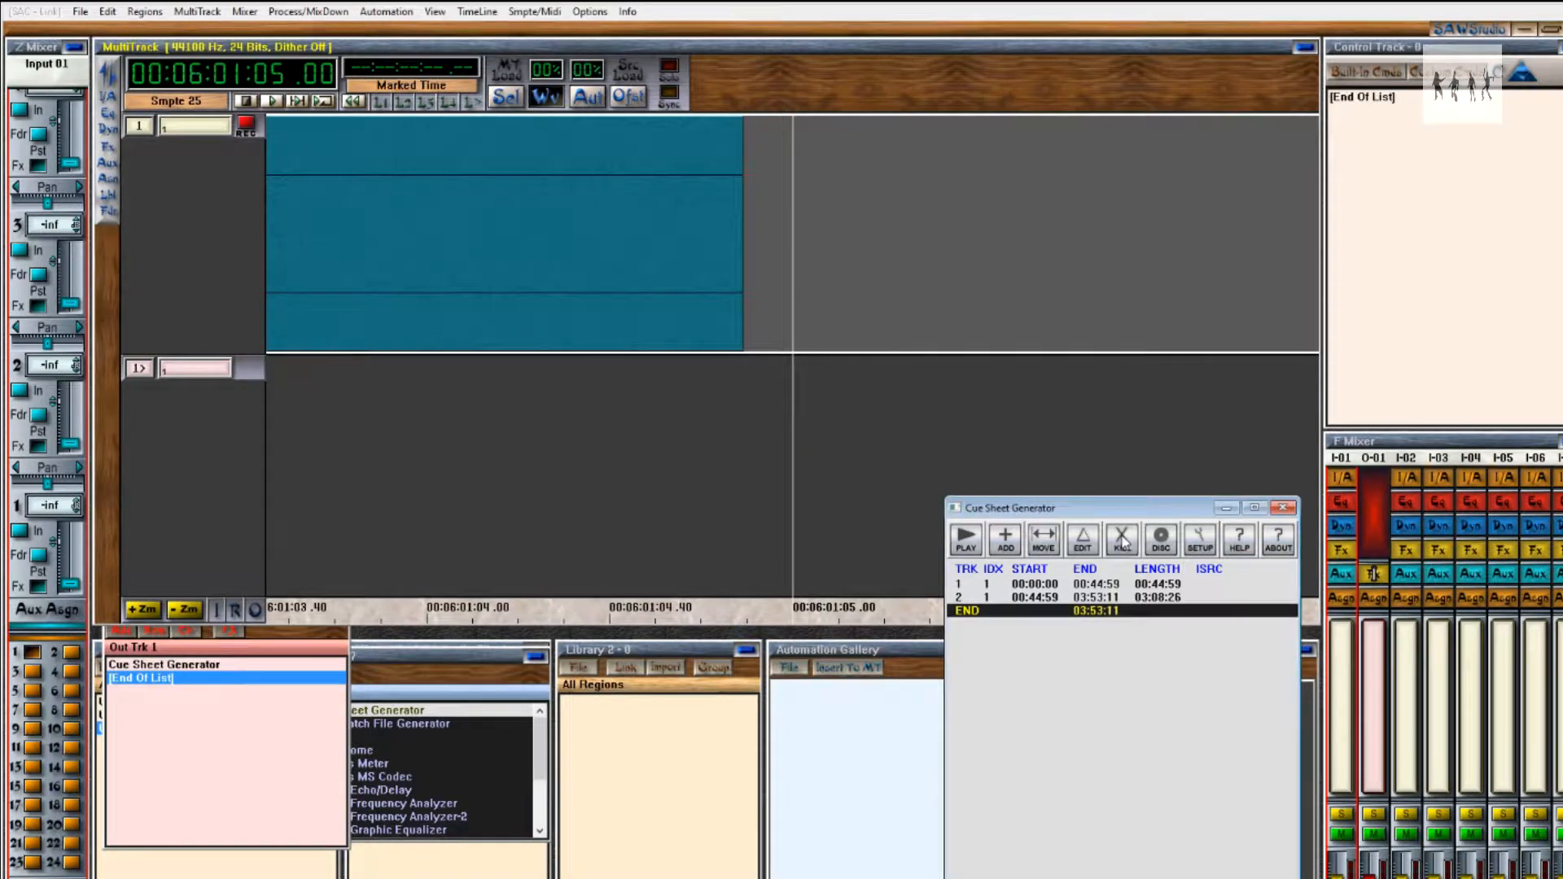
Add track 3 to the cue sheet from 03:53:11 to 06:01:13, ending in the silence just before the audio stops.
{"action": "left_click", "coordinate": [651, 299]}
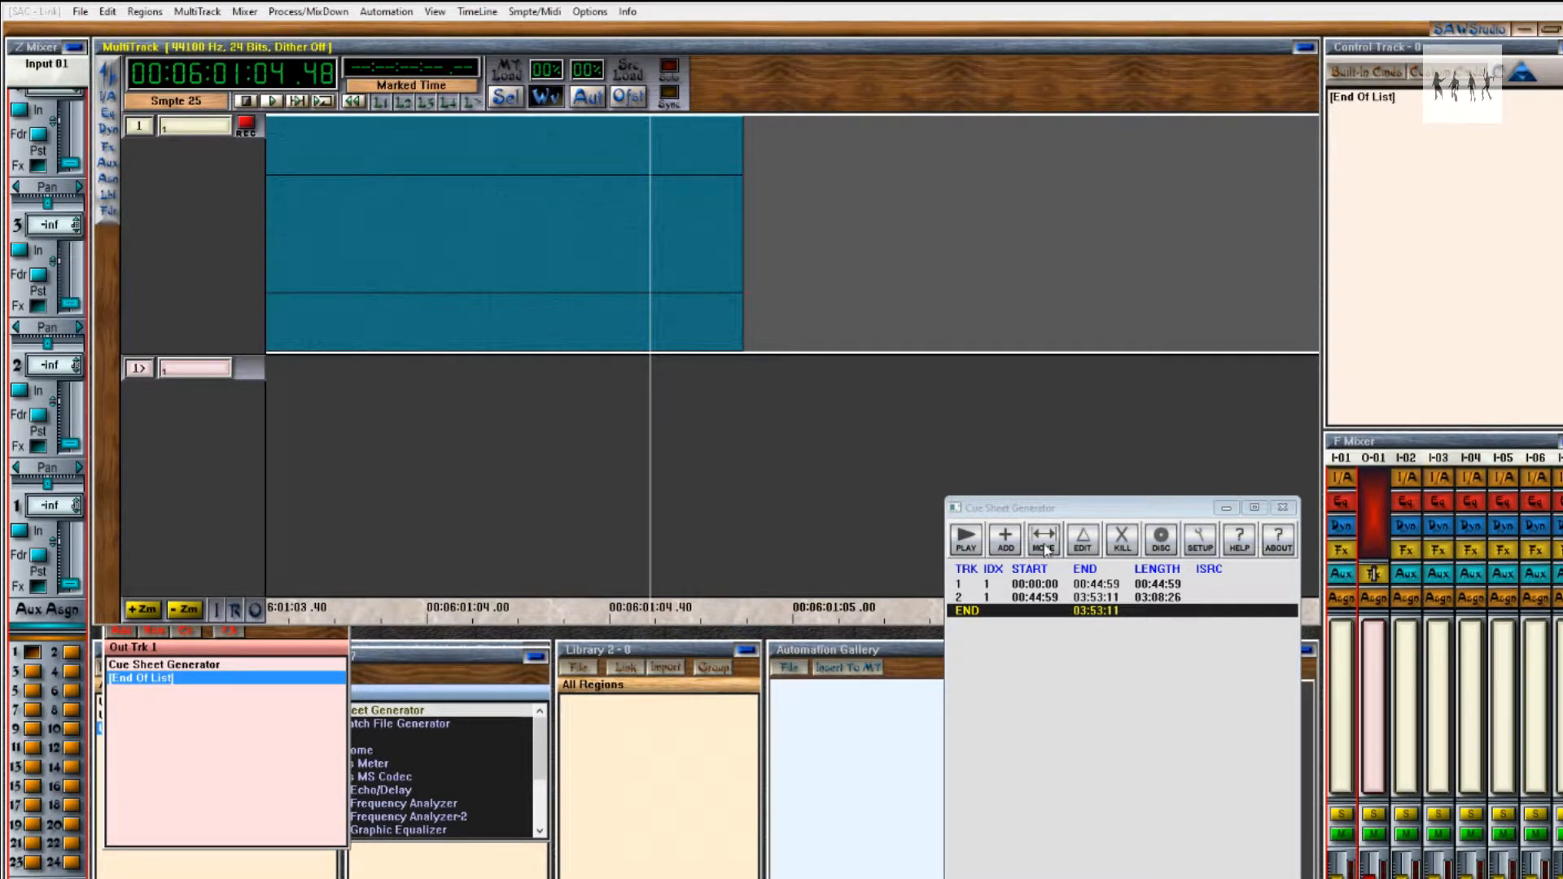
{"action": "left_click", "coordinate": [1006, 541]}
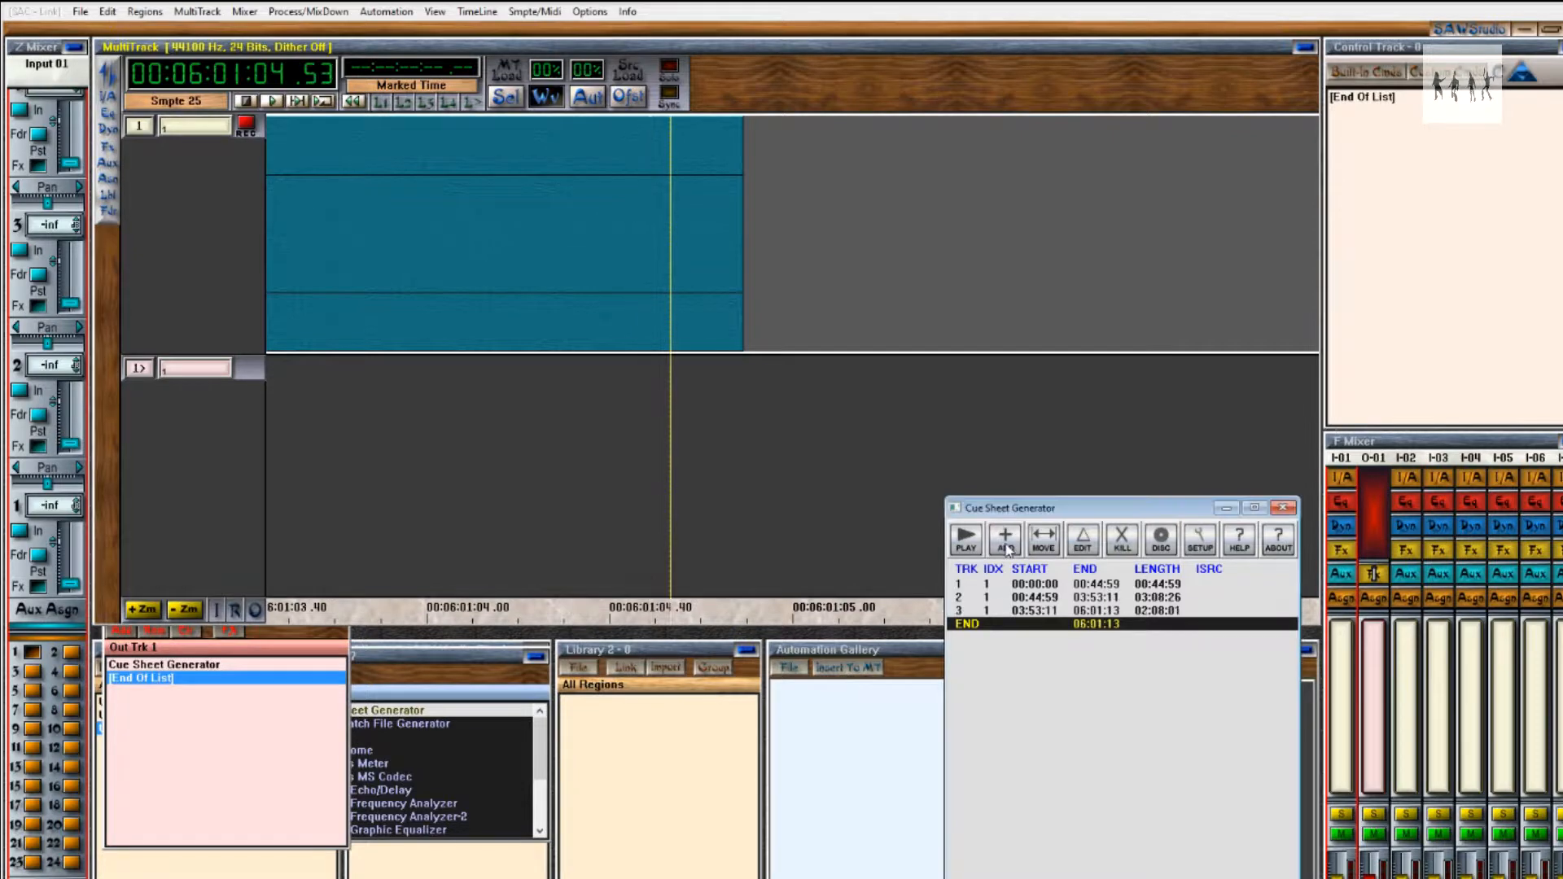
{"action": "scroll", "coordinate": [687, 309], "scroll_direction": "down", "scroll_amount": 10}
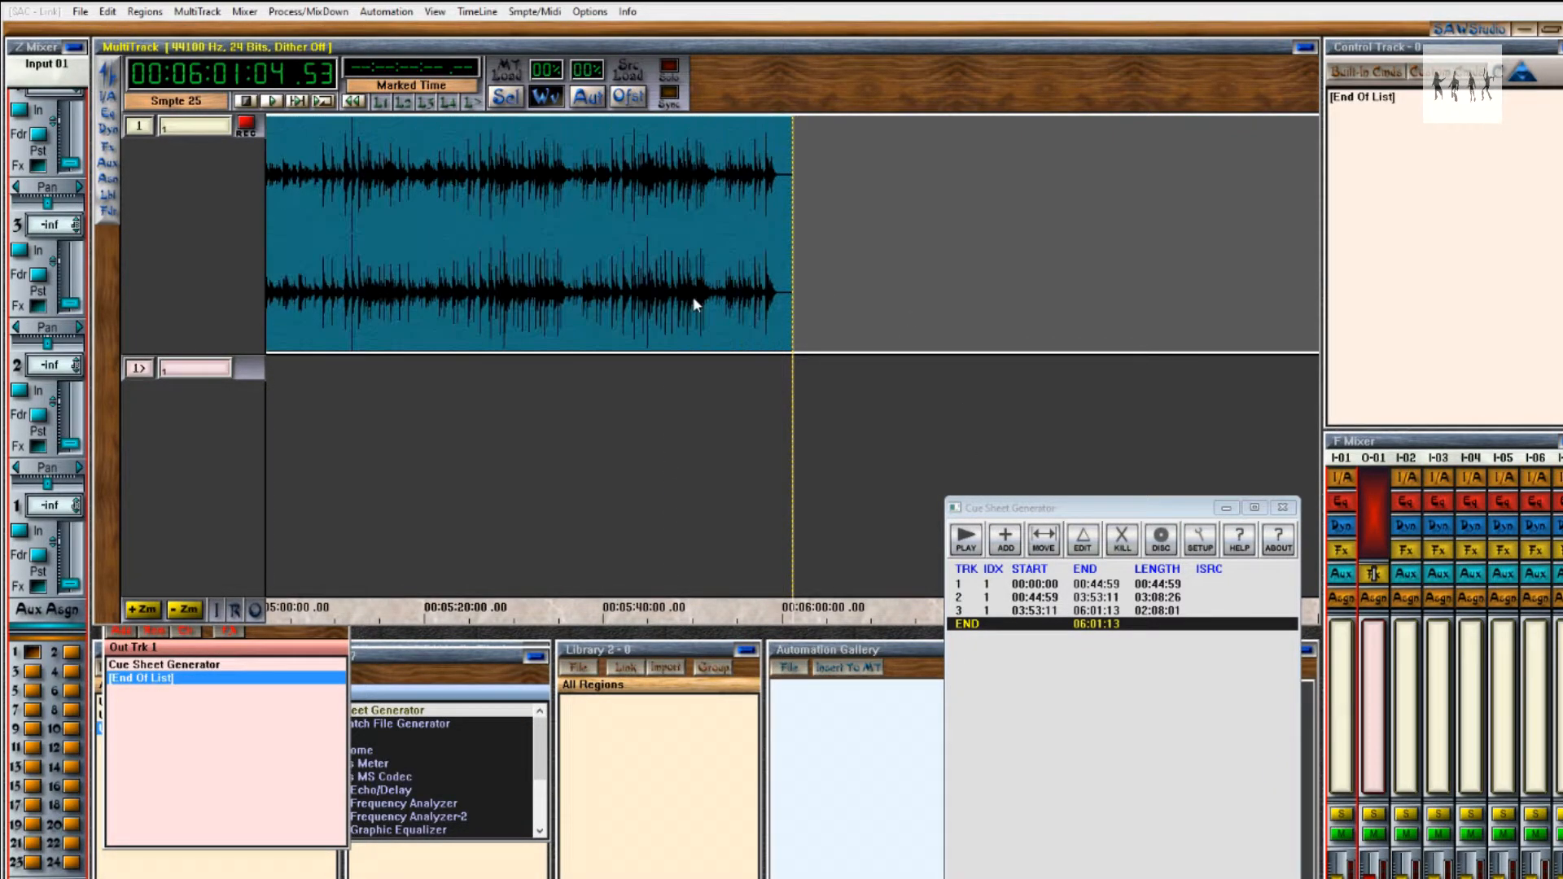
{"action": "scroll", "coordinate": [692, 297], "scroll_direction": "down", "scroll_amount": 3}
{"action": "scroll", "coordinate": [693, 301], "scroll_direction": "down", "scroll_amount": 1}
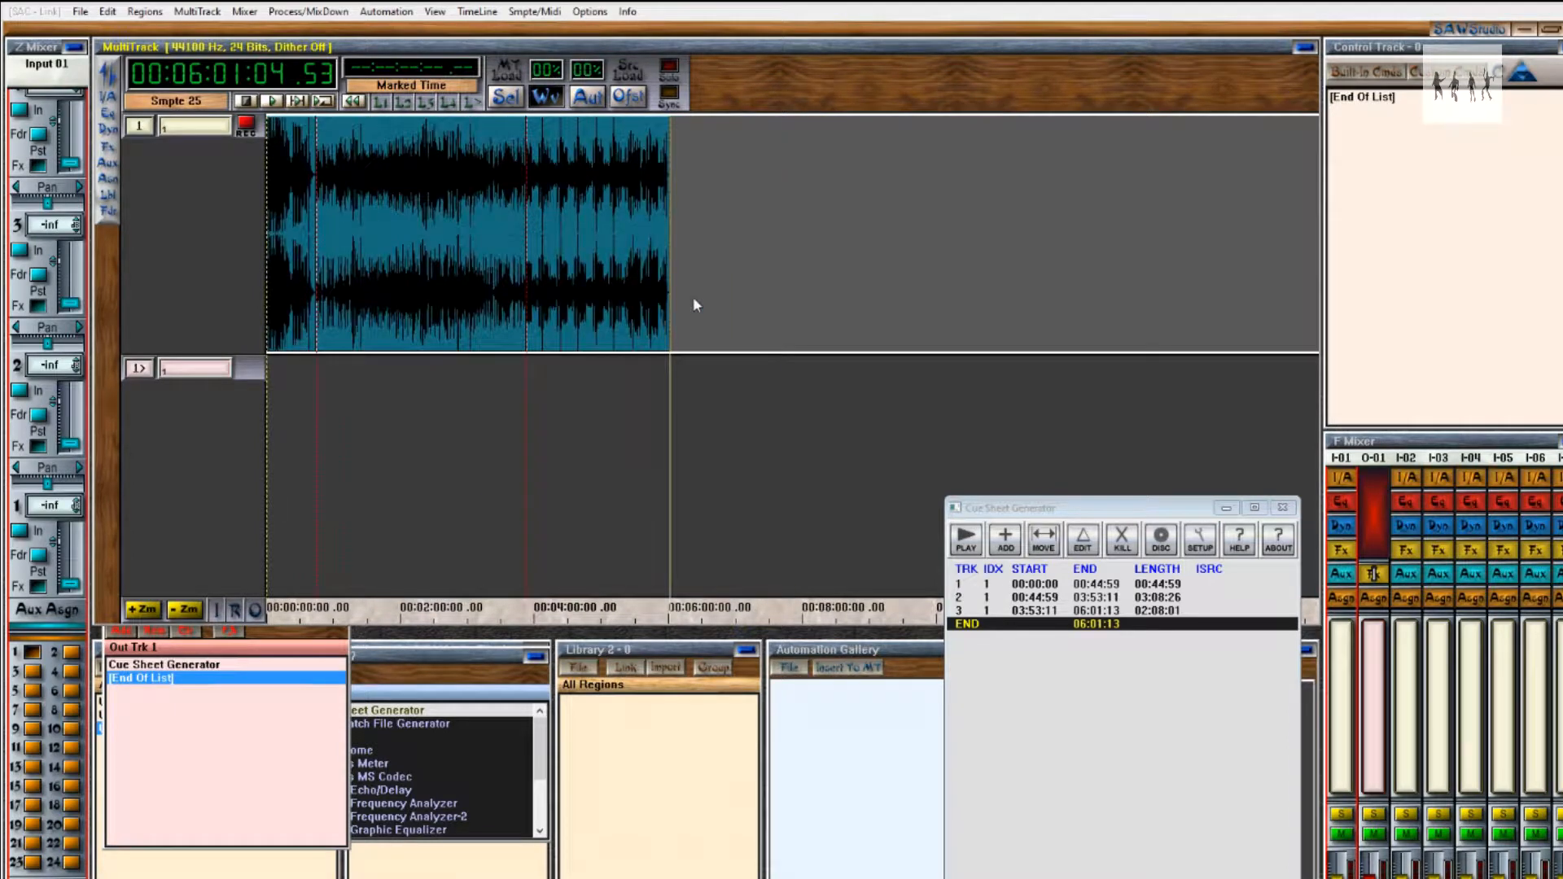
Fill in track 1's CD text with the title Grarvet-A and Hurbleflap as both performer and songwriter.
{"action": "left_click", "coordinate": [262, 133]}
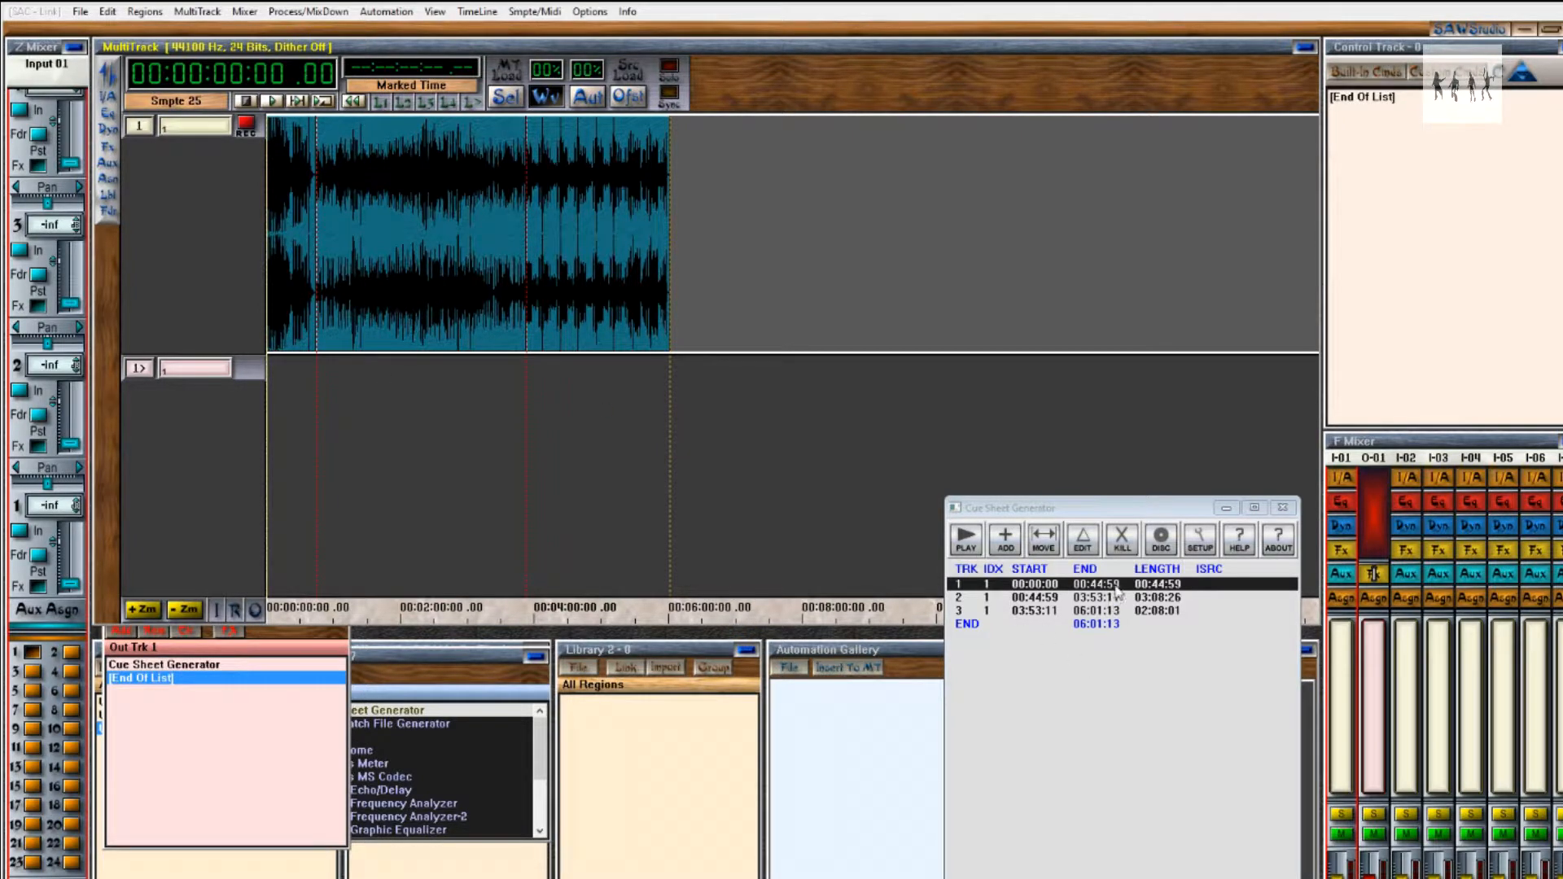
{"action": "left_click_drag", "start_coordinate": [1117, 514], "coordinate": [905, 190]}
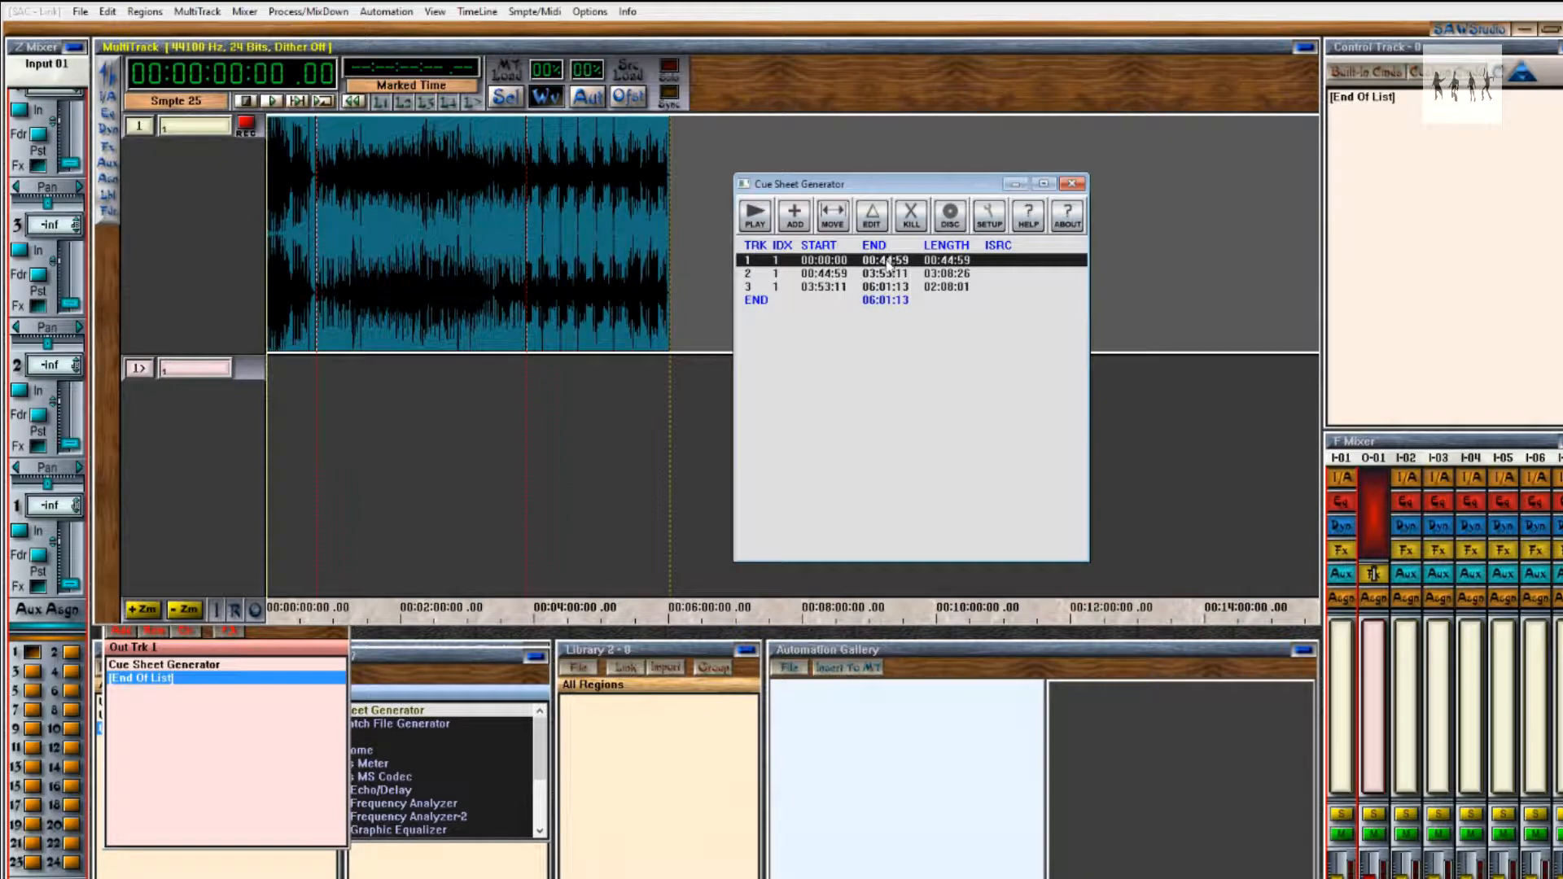
{"action": "double_click", "coordinate": [889, 262]}
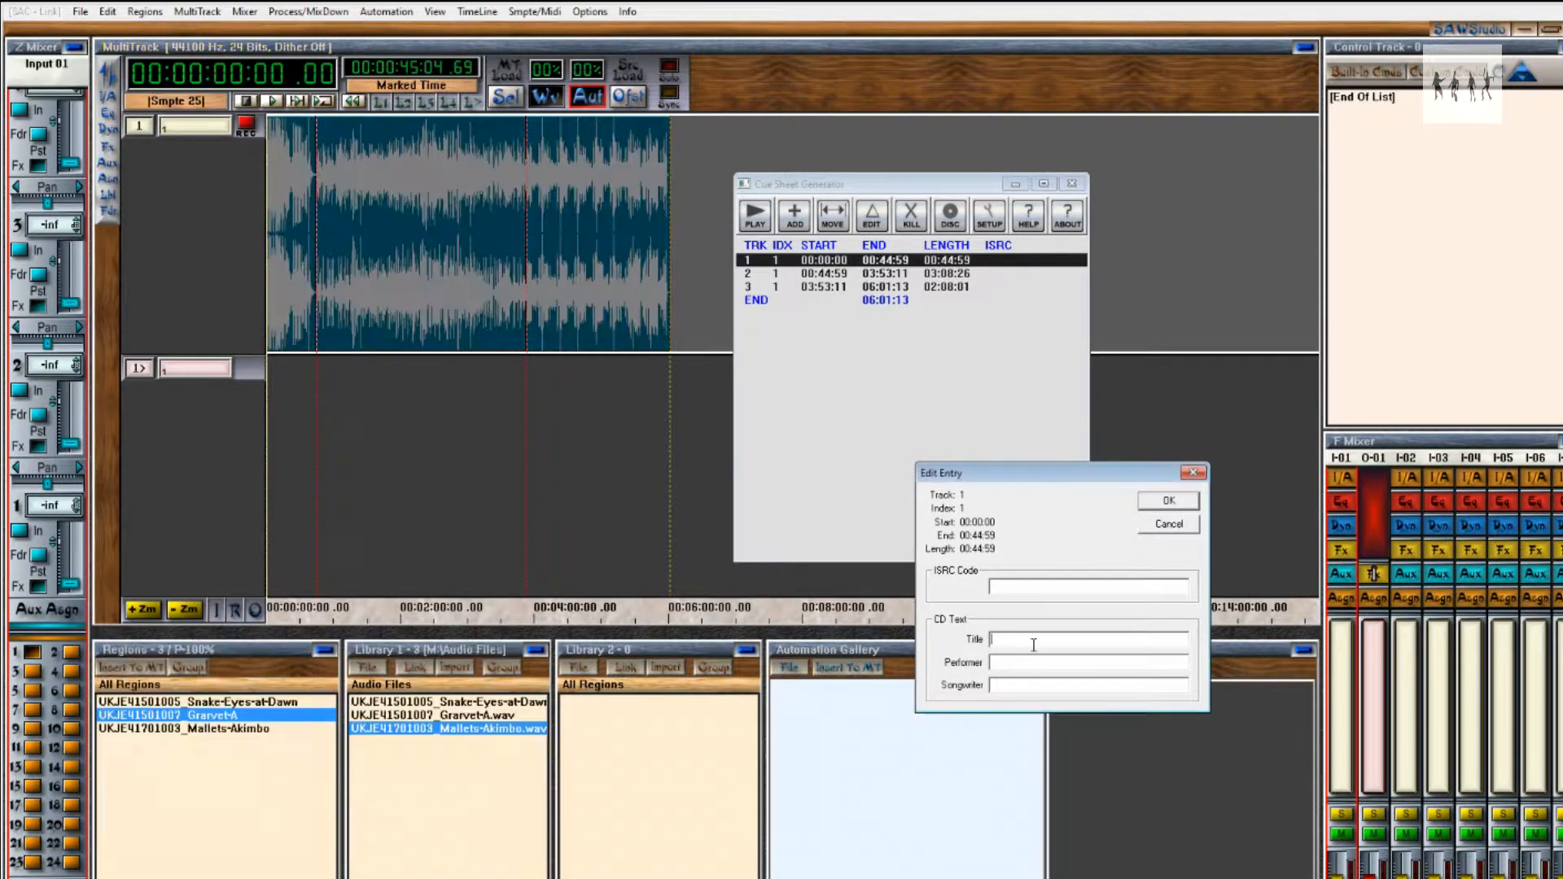
{"action": "type", "text": "Gravel-A"}
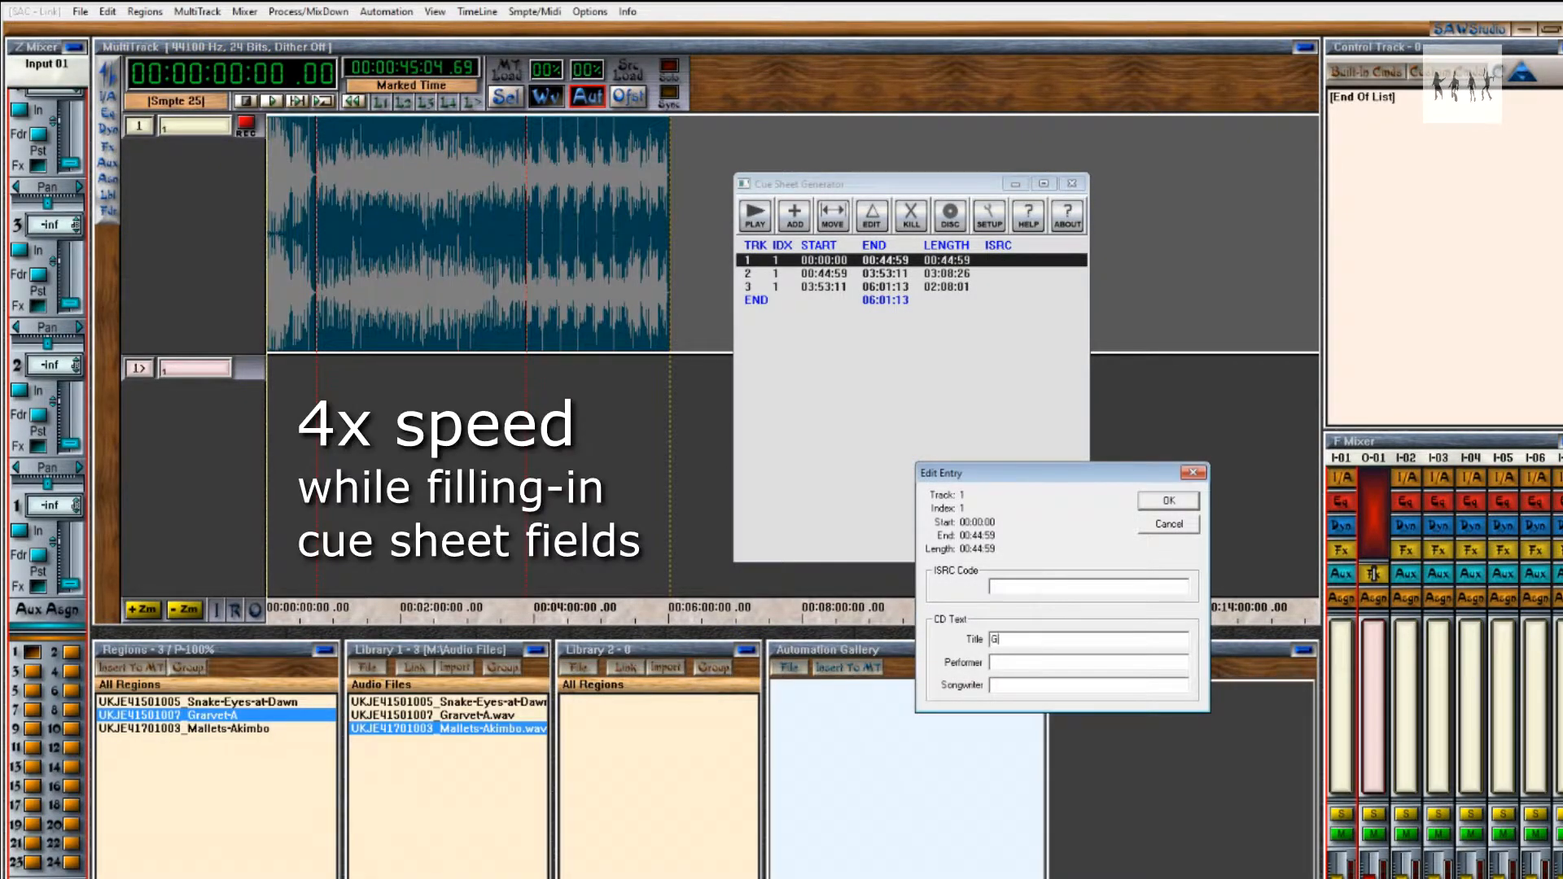
{"action": "left_click", "coordinate": [1047, 664]}
{"action": "type", "text": "Hurblellap"}
{"action": "key", "text": "shift+Home"}
{"action": "key", "text": "ctrl+c"}
{"action": "left_click", "coordinate": [1031, 685]}
{"action": "key", "text": "ctrl+v"}
{"action": "left_click", "coordinate": [1168, 504]}
Enter Hurbleflap as performer and songwriter in the CD text of cue-sheet track 2.
{"action": "double_click", "coordinate": [889, 275]}
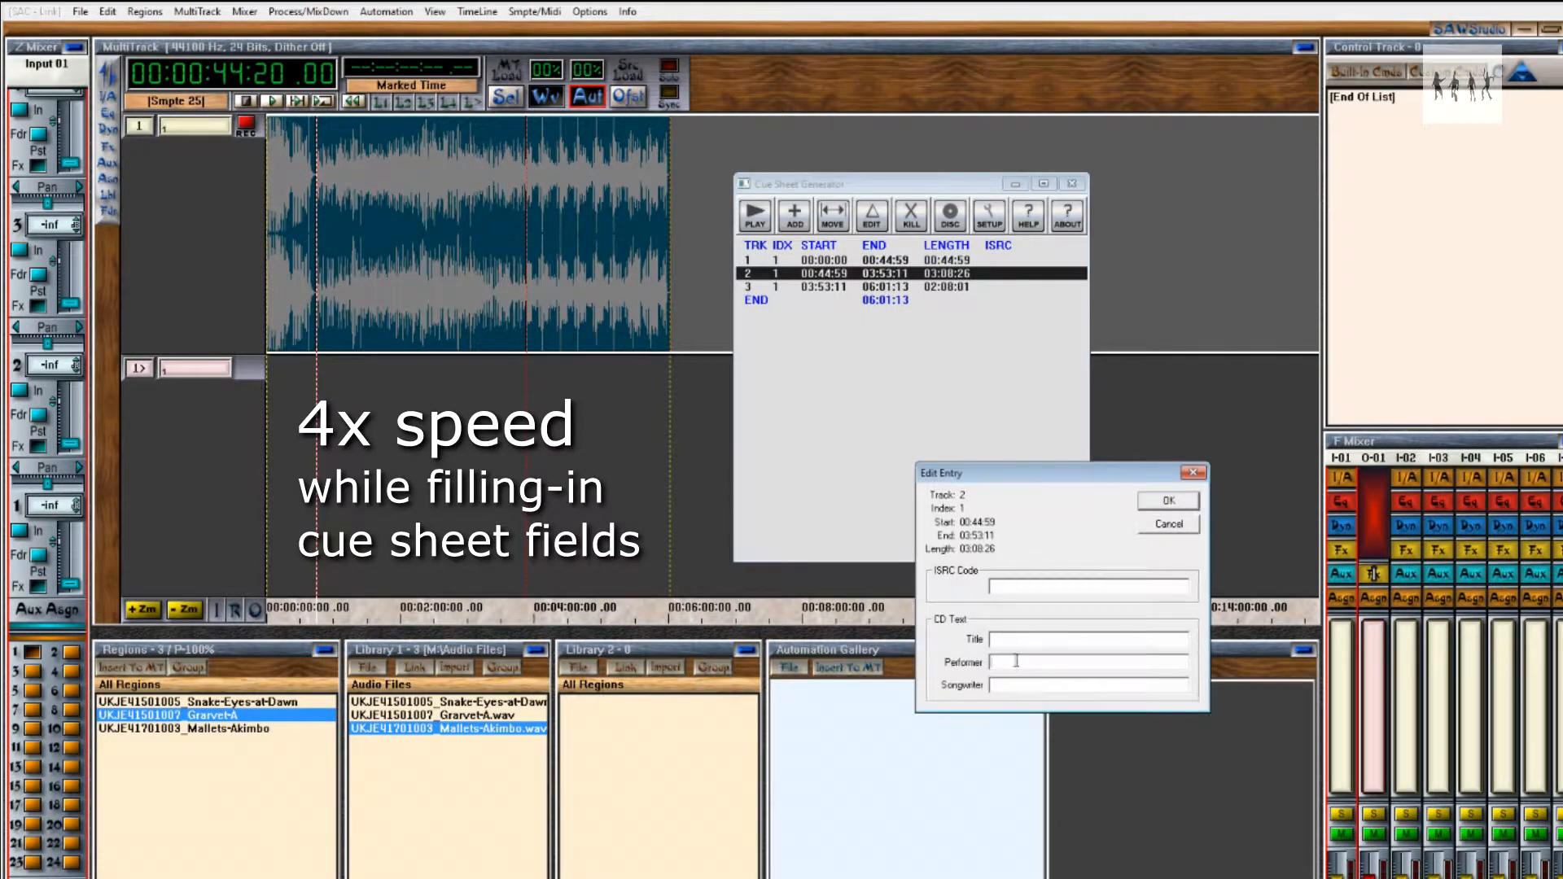
{"action": "left_click", "coordinate": [1015, 663]}
{"action": "key", "text": "ctrl+v"}
{"action": "left_click", "coordinate": [1027, 685]}
{"action": "key", "text": "ctrl+v"}
{"action": "left_click", "coordinate": [1169, 505]}
Enter Hurbleflap as performer and songwriter in the CD text of cue-sheet track 3.
{"action": "double_click", "coordinate": [889, 287]}
{"action": "left_click", "coordinate": [1015, 662]}
{"action": "key", "text": "ctrl+v"}
{"action": "left_click", "coordinate": [1030, 684]}
{"action": "key", "text": "ctrl+v"}
{"action": "left_click", "coordinate": [1168, 501]}
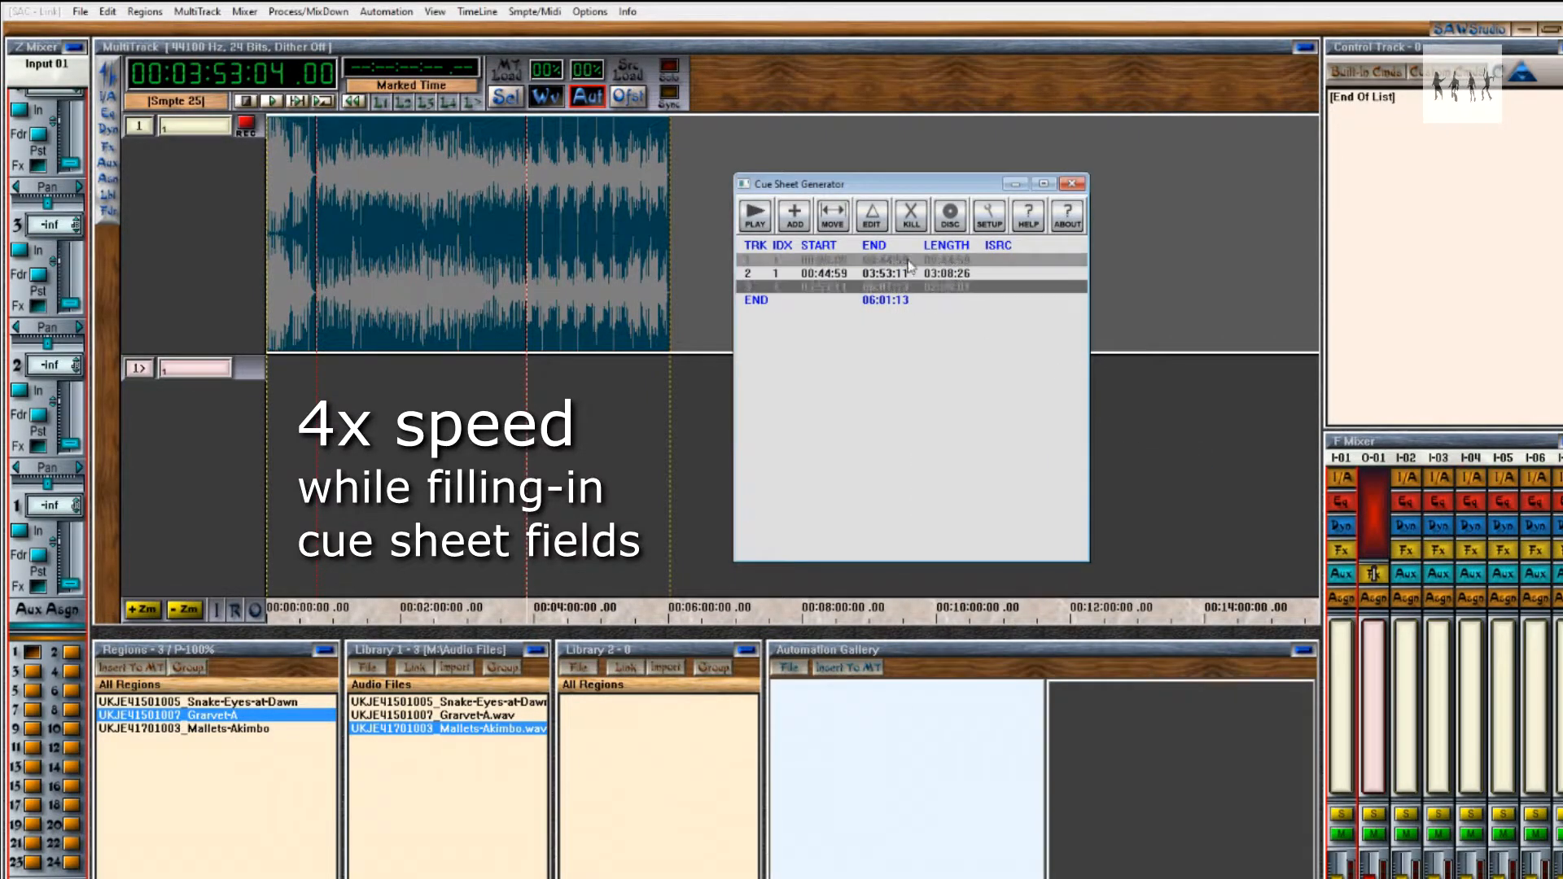
Set the ISRC code of cue-sheet track 1 to UKJE41501007.
{"action": "double_click", "coordinate": [889, 260]}
{"action": "key", "text": "alt+Tab"}
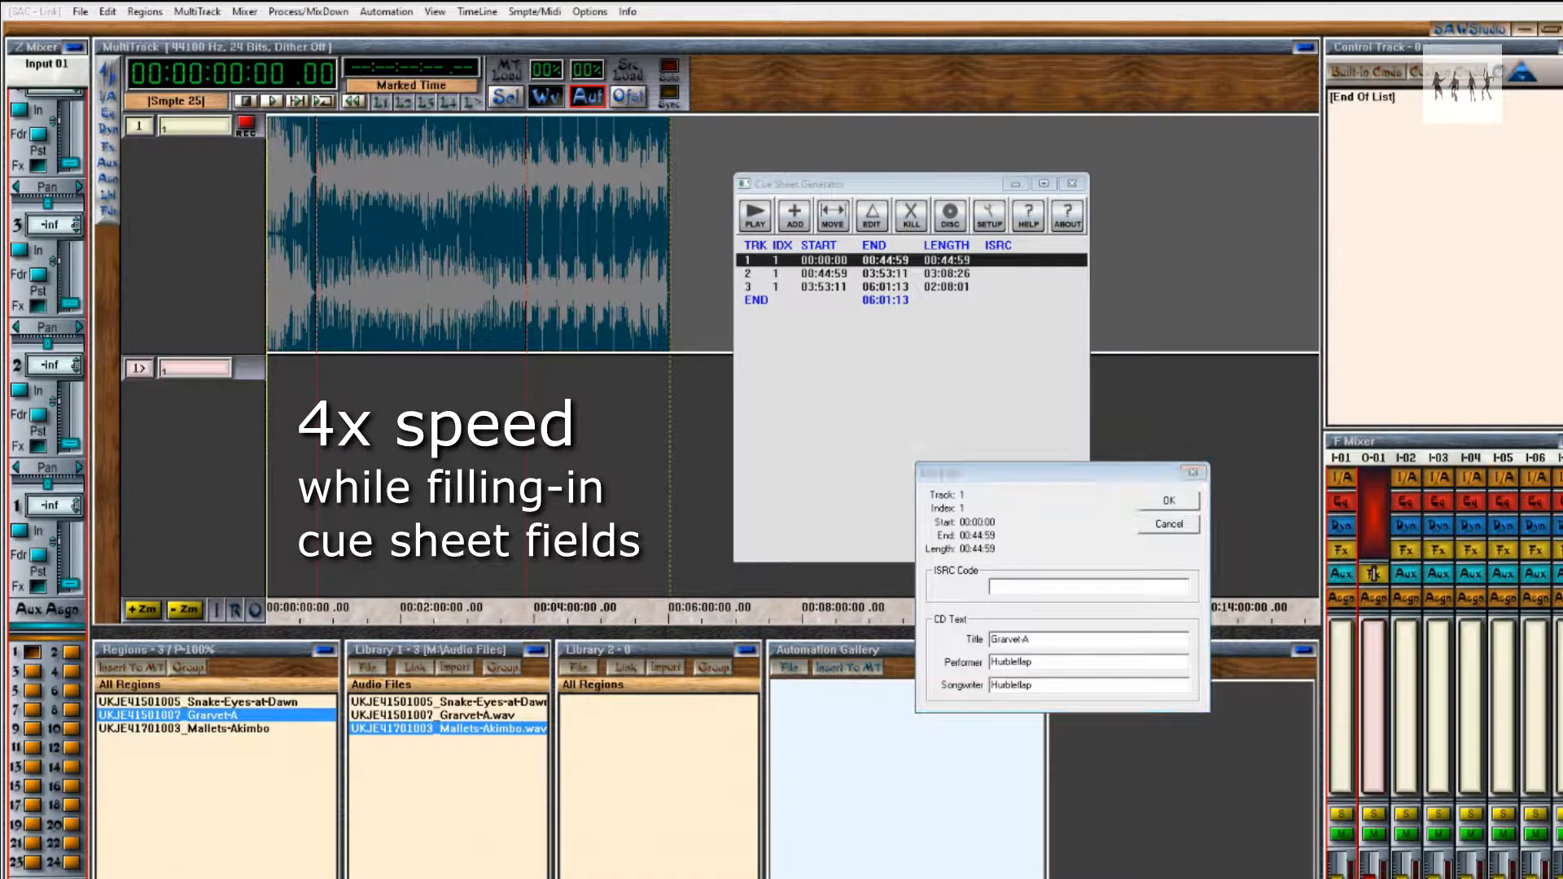
{"action": "left_click", "coordinate": [1013, 590]}
{"action": "key", "text": "ctrl+v"}
{"action": "left_click", "coordinate": [1169, 501]}
Give cue-sheet track 2 the title Snake Eyes at Dawn and the ISRC code UKJE41501005.
{"action": "double_click", "coordinate": [876, 275]}
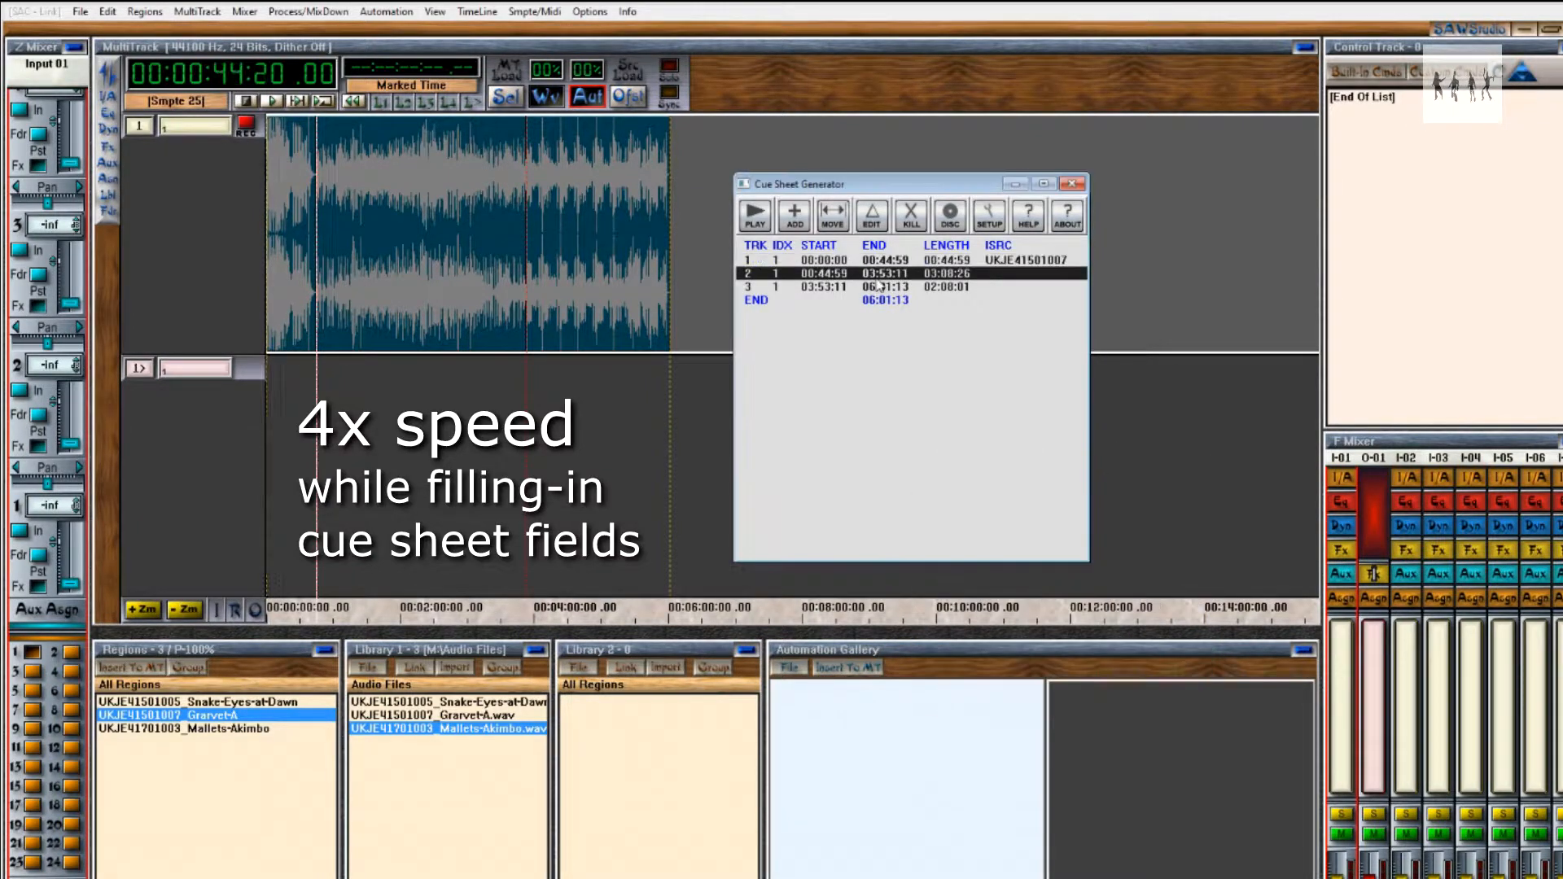
{"action": "left_click", "coordinate": [1172, 643]}
{"action": "type", "text": "Snak"}
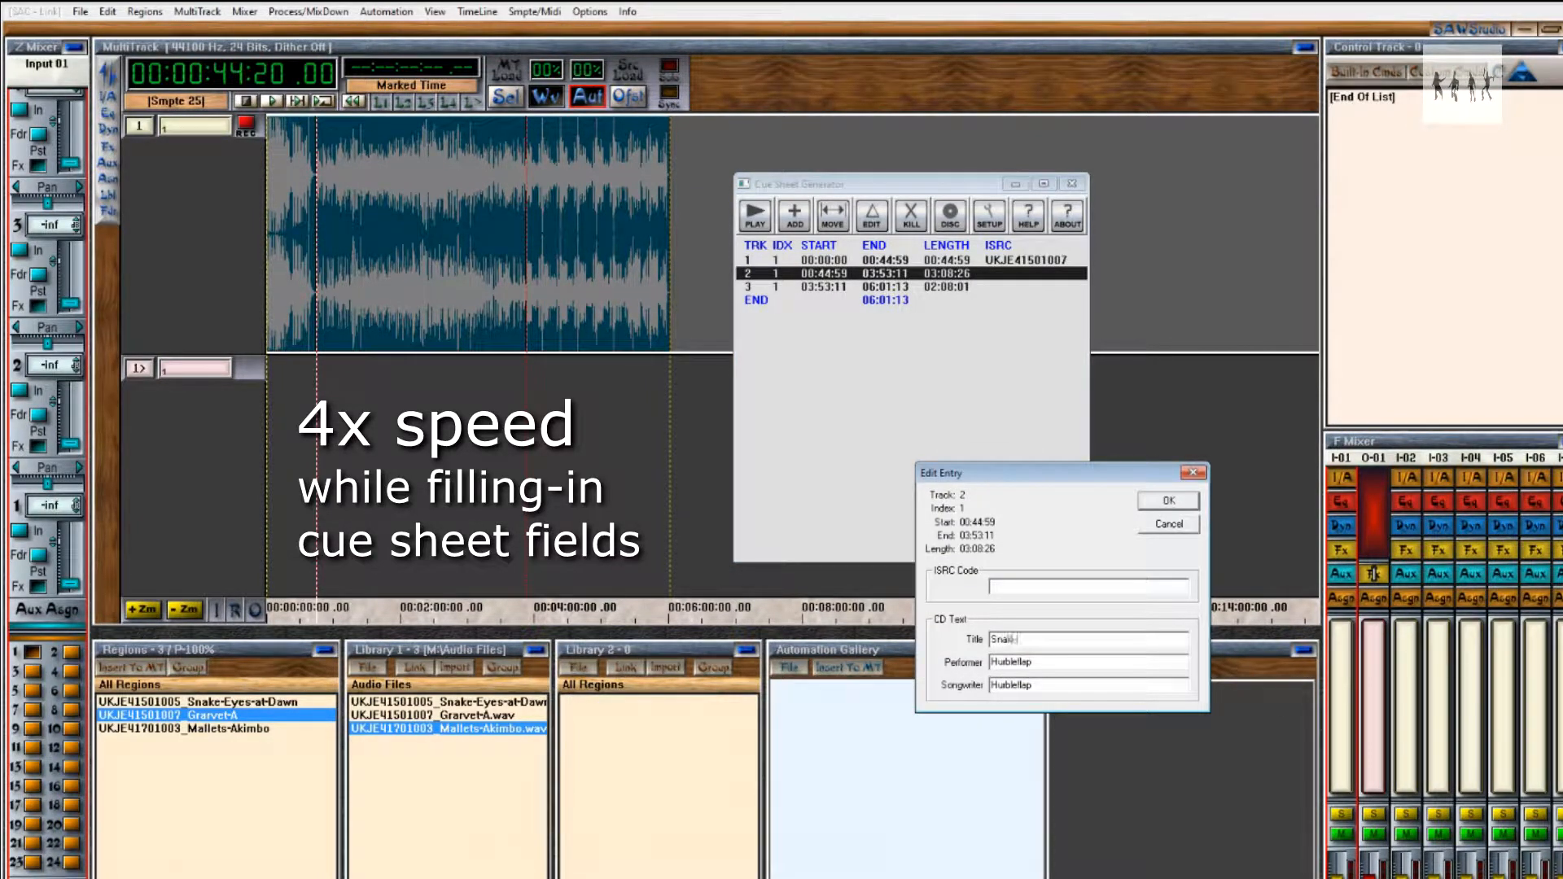
{"action": "type", "text": "e Eyes at Dawn"}
{"action": "key", "text": "alt+Tab"}
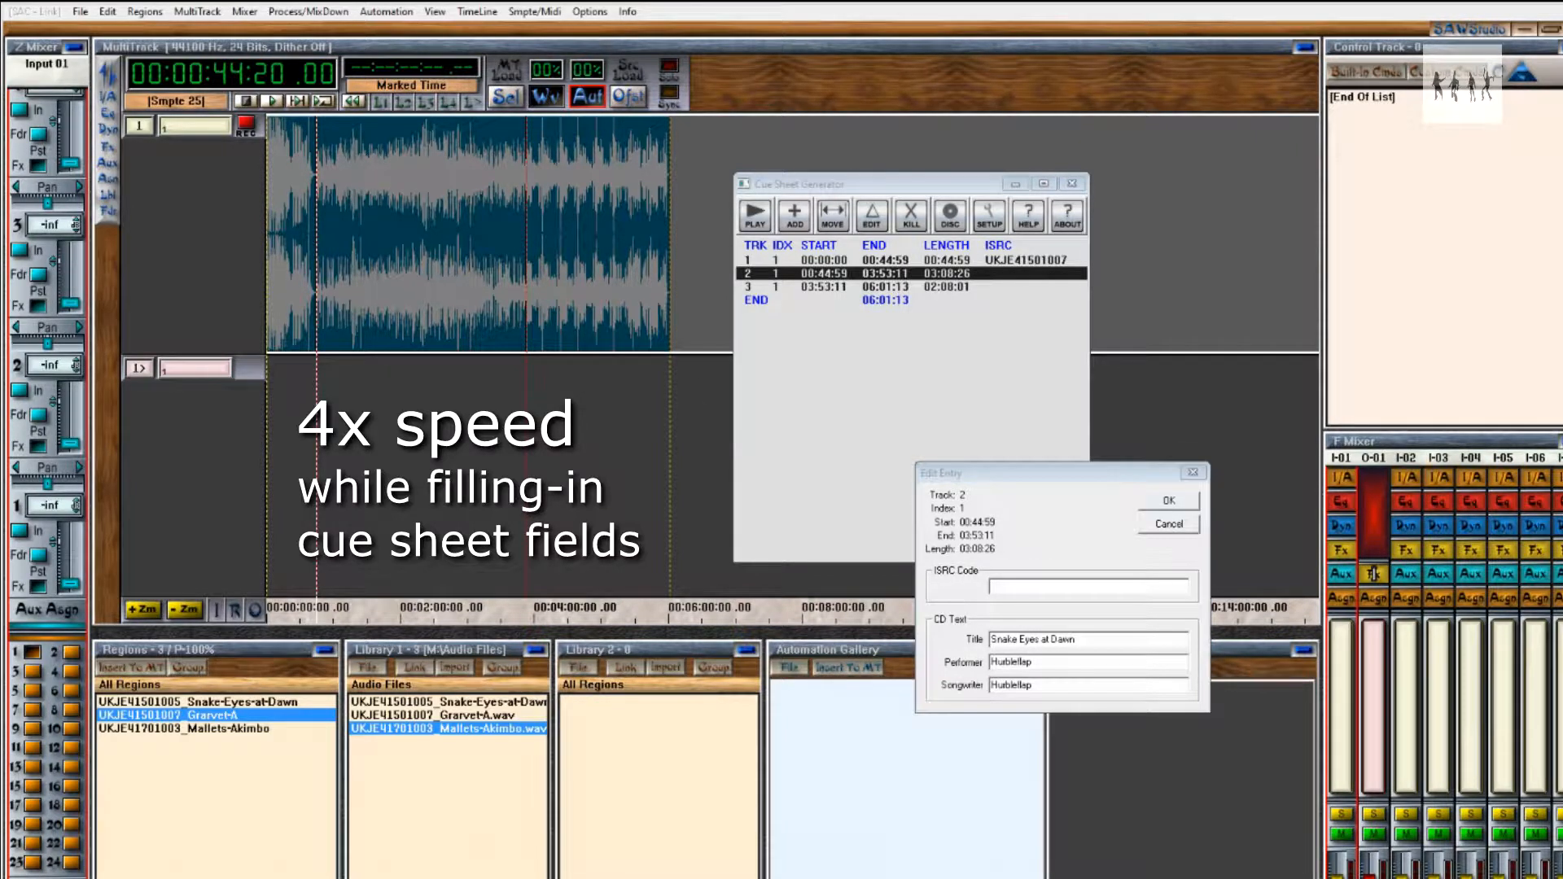
{"action": "left_click", "coordinate": [1019, 588]}
{"action": "key", "text": "ctrl+v"}
{"action": "left_click", "coordinate": [1169, 500]}
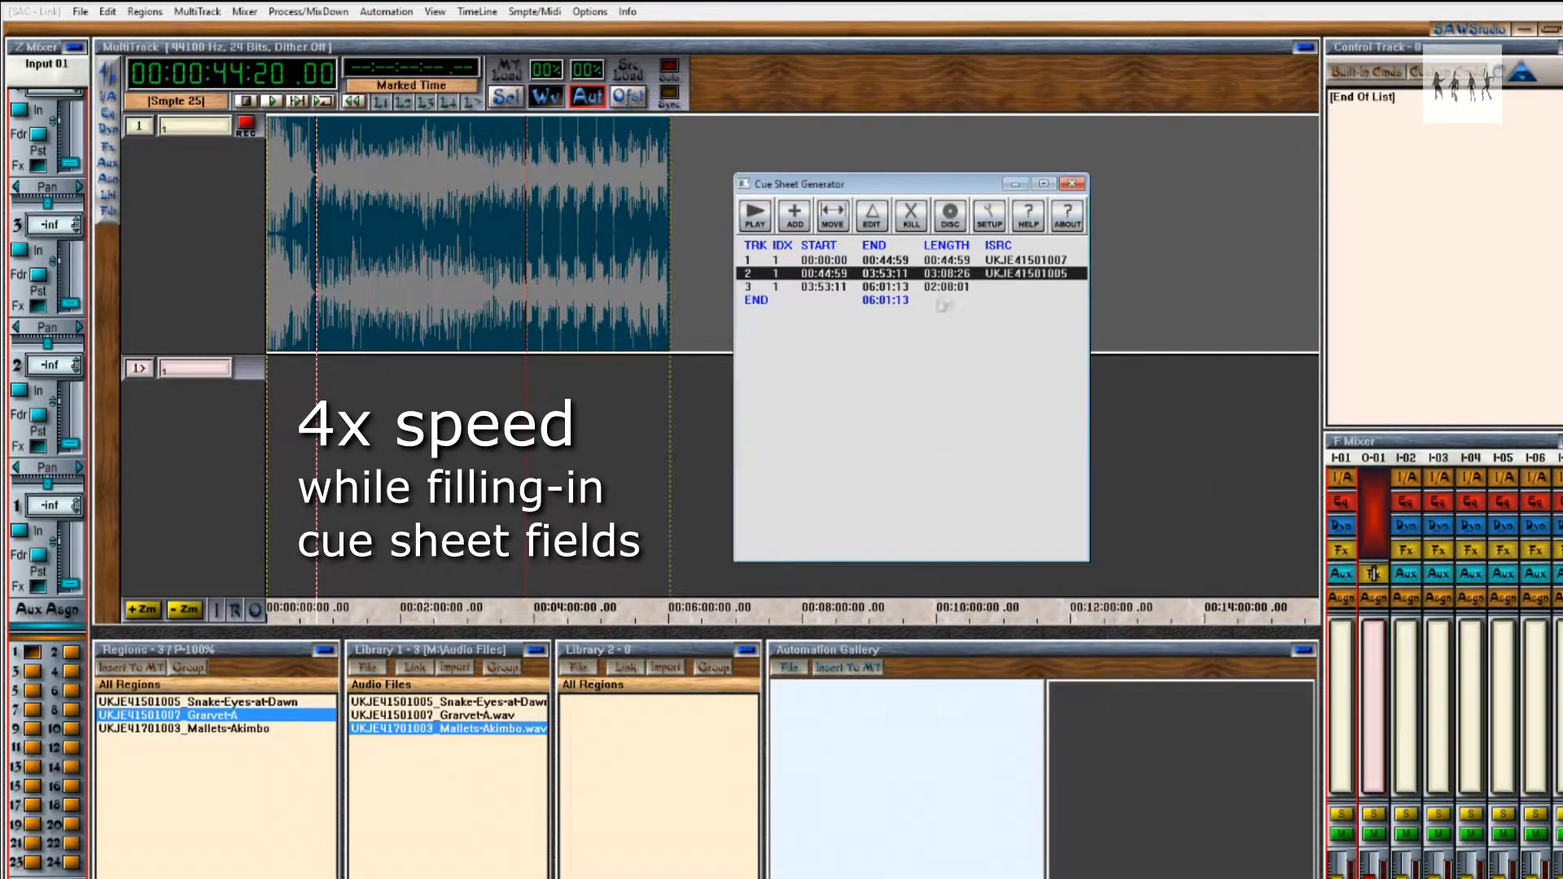
Give cue-sheet track 3 the title Mallets Akimbo and the ISRC code UKJE41701003.
{"action": "double_click", "coordinate": [876, 287]}
{"action": "type", "text": "Mallets Akimbo"}
{"action": "key", "text": "alt+Tab"}
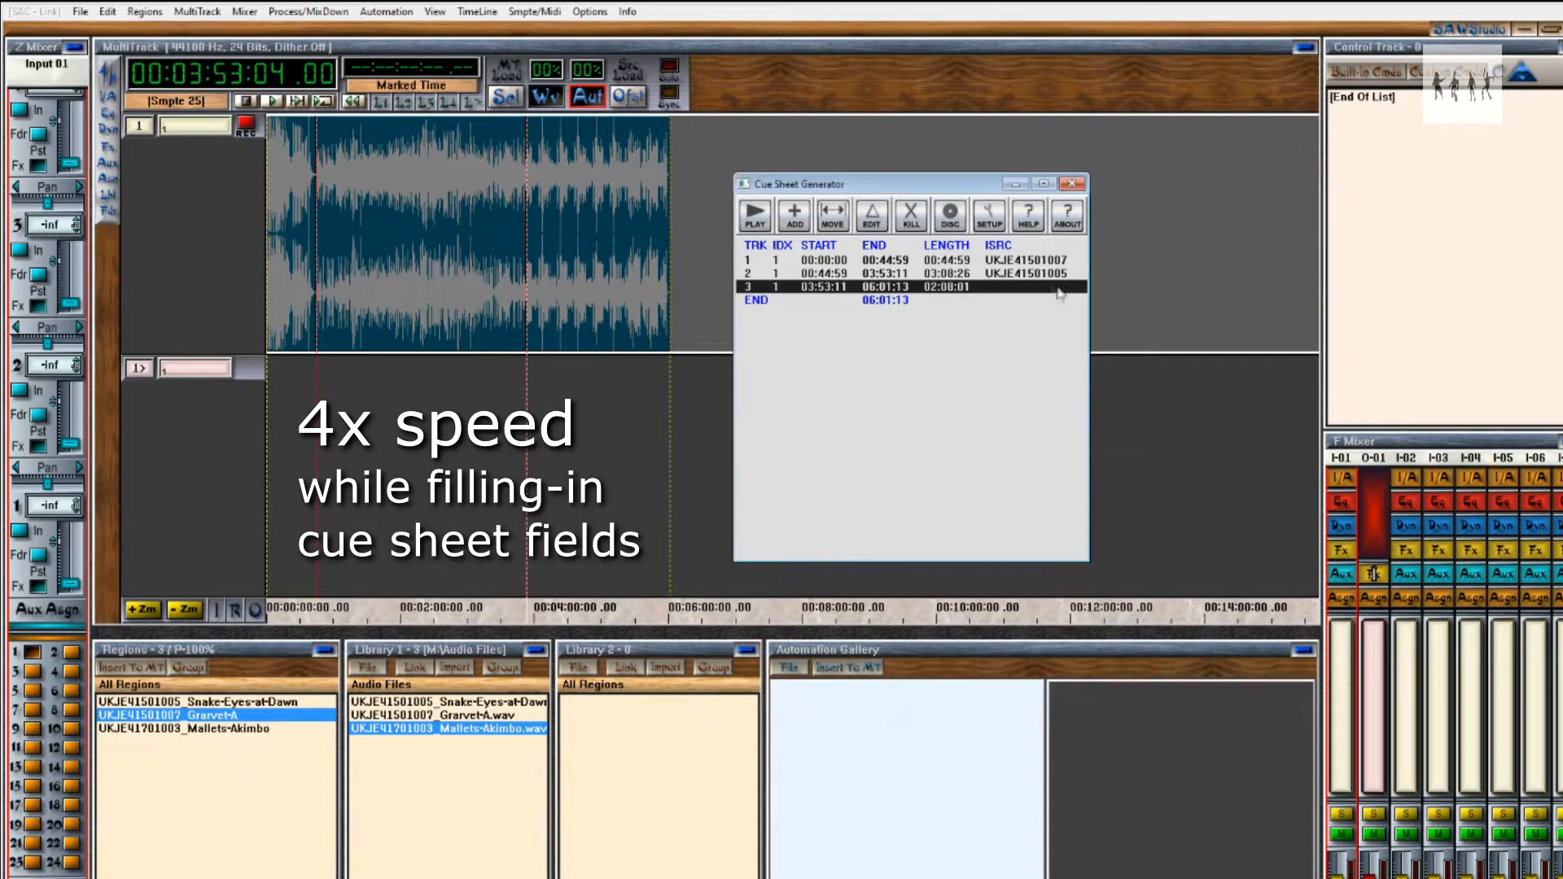
{"action": "key", "text": "alt+Tab"}
{"action": "left_click", "coordinate": [1049, 586]}
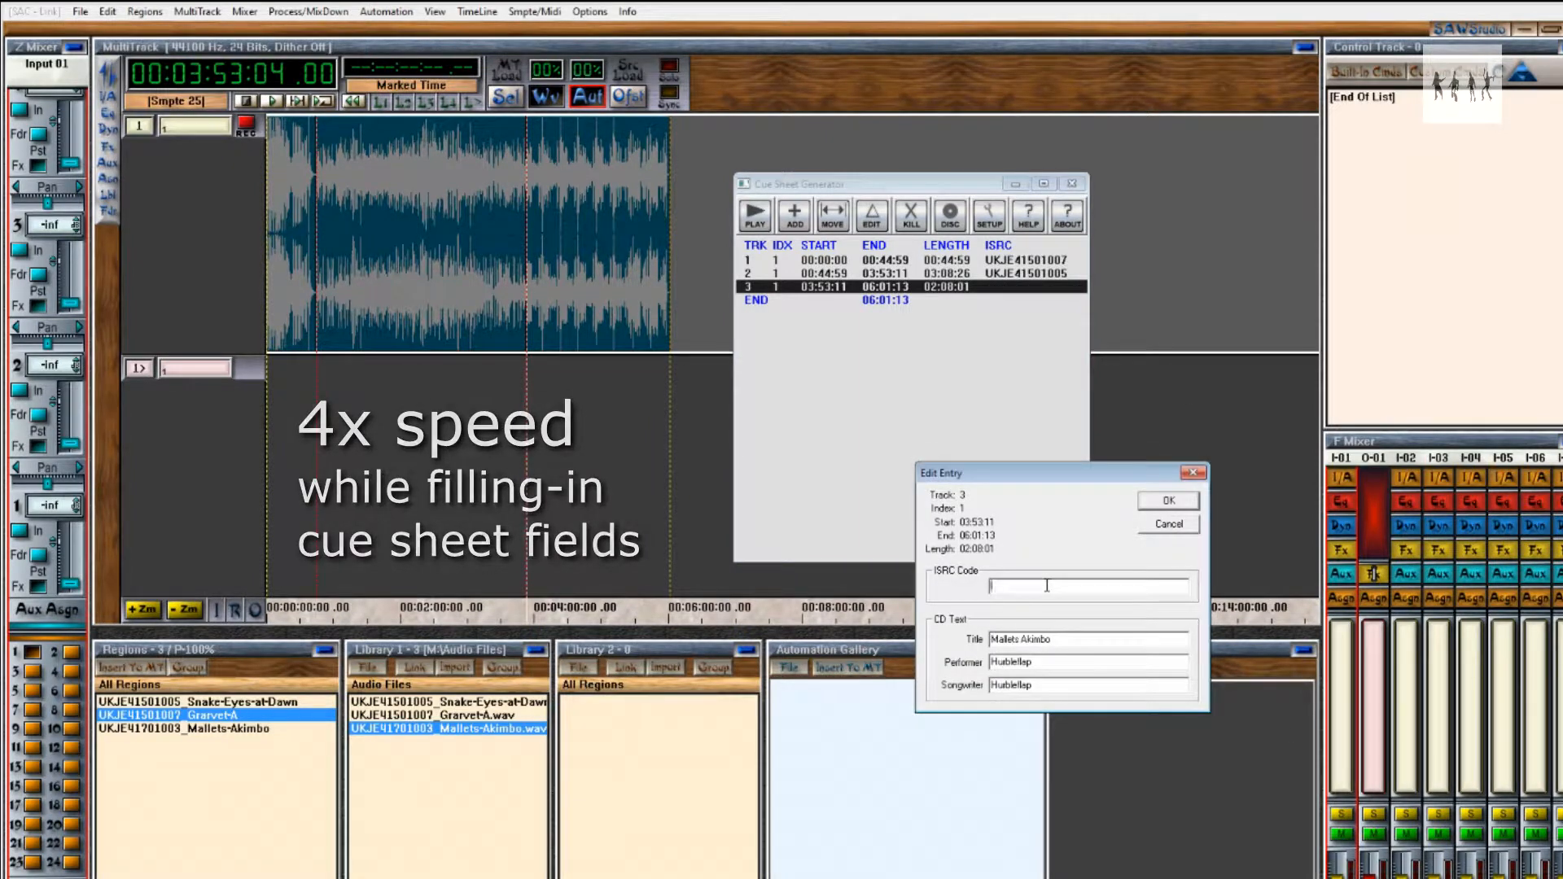
{"action": "key", "text": "ctrl+v"}
{"action": "left_click", "coordinate": [1170, 503]}
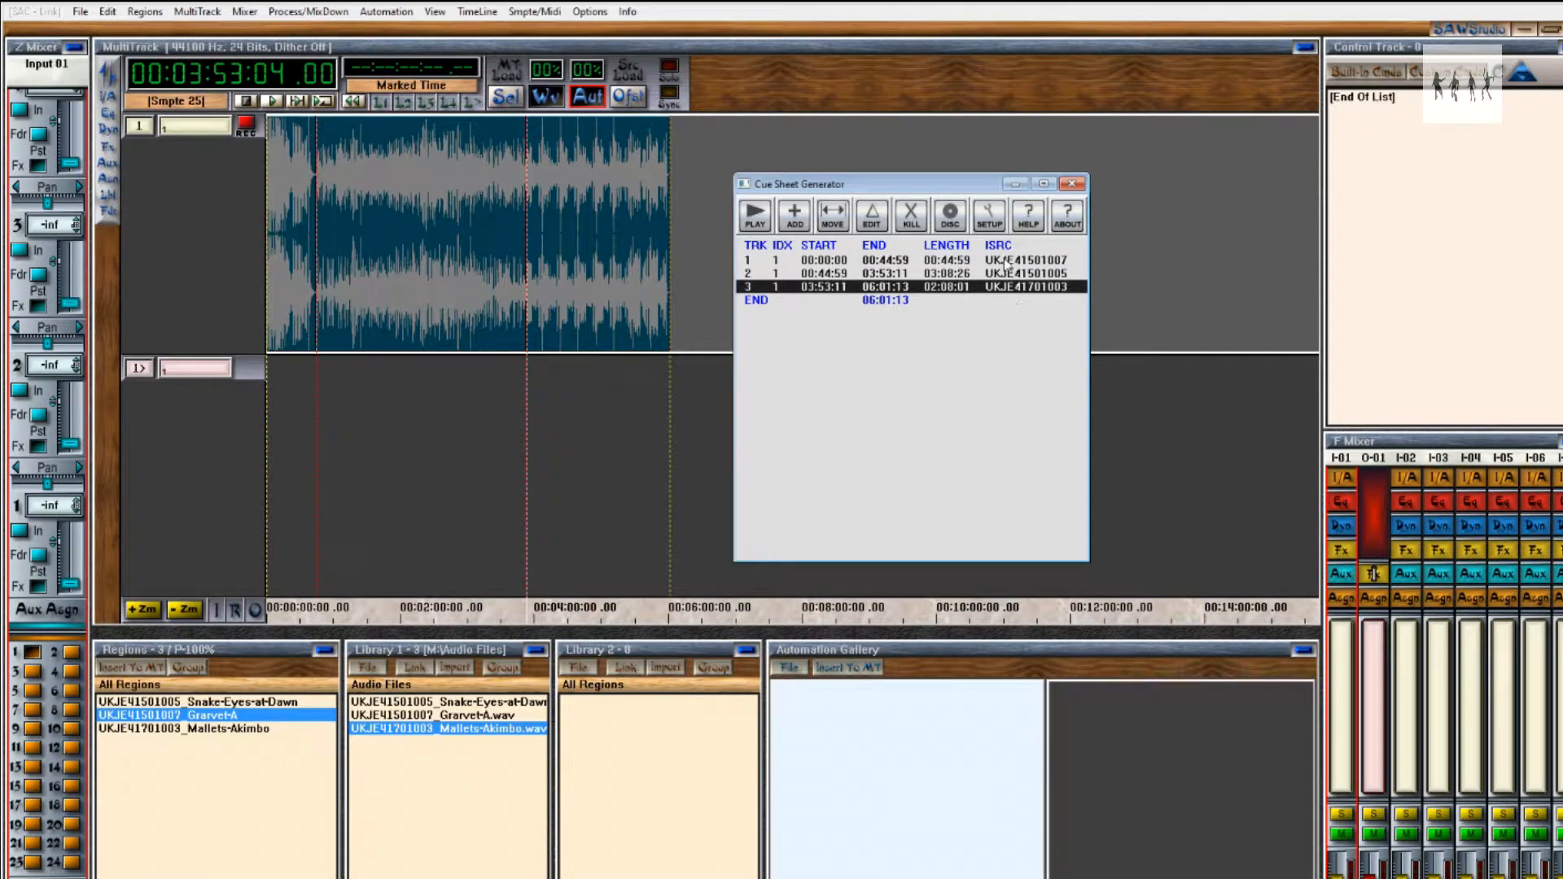
In the disc settings, choose Retrospection-EP.cue in M:\CUE-WAV-SOURCE as the location for the generated files.
{"action": "left_click", "coordinate": [950, 215]}
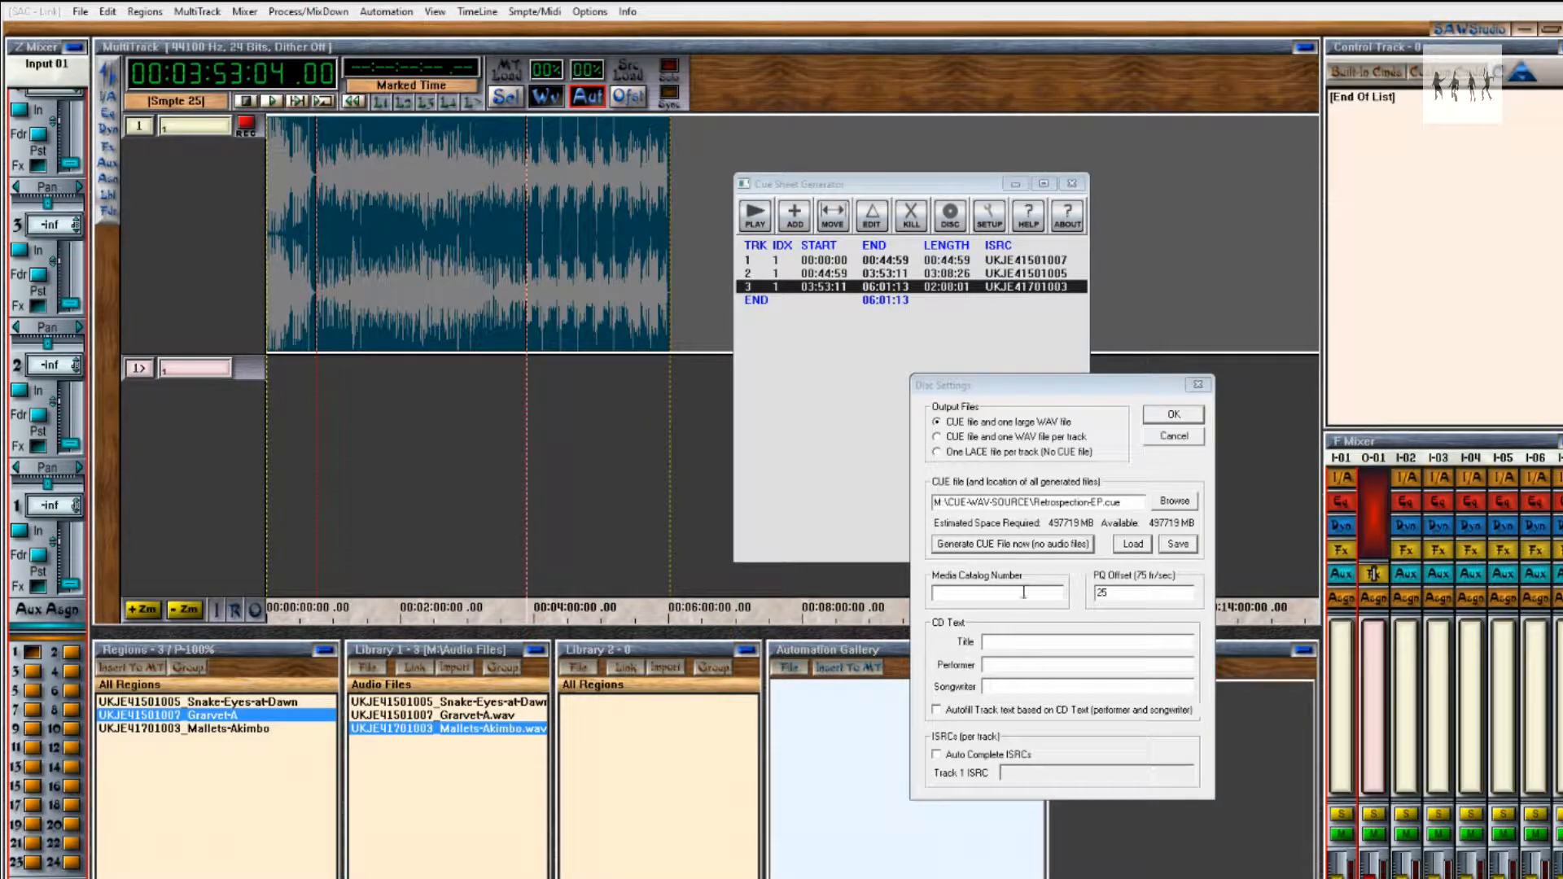
{"action": "left_click", "coordinate": [1165, 507]}
{"action": "left_click", "coordinate": [1174, 501]}
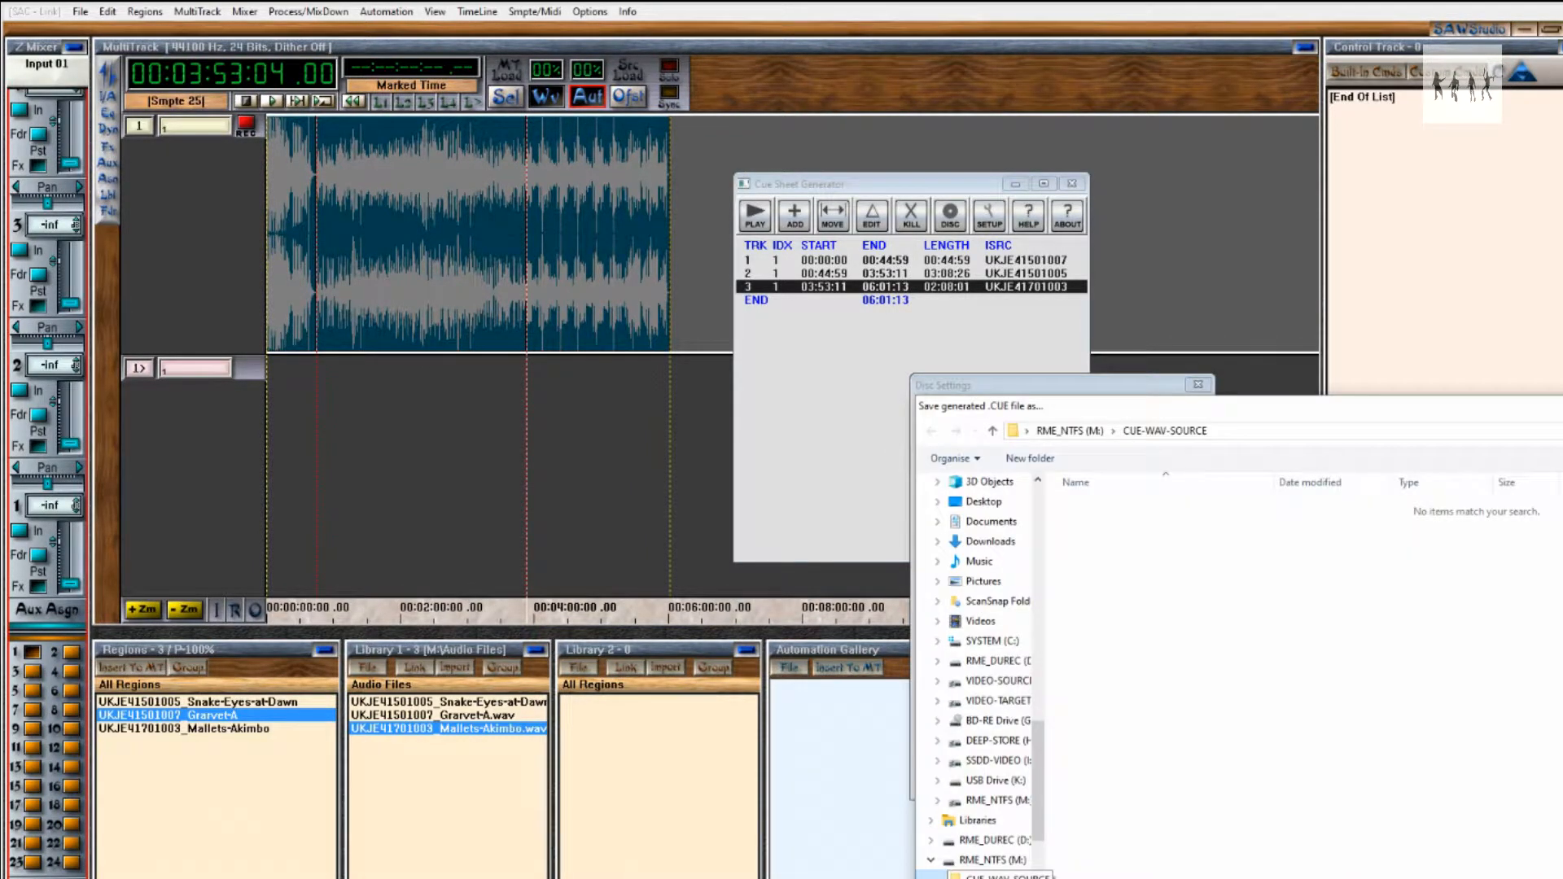
{"action": "double_click", "coordinate": [1132, 512]}
{"action": "key", "text": "Return"}
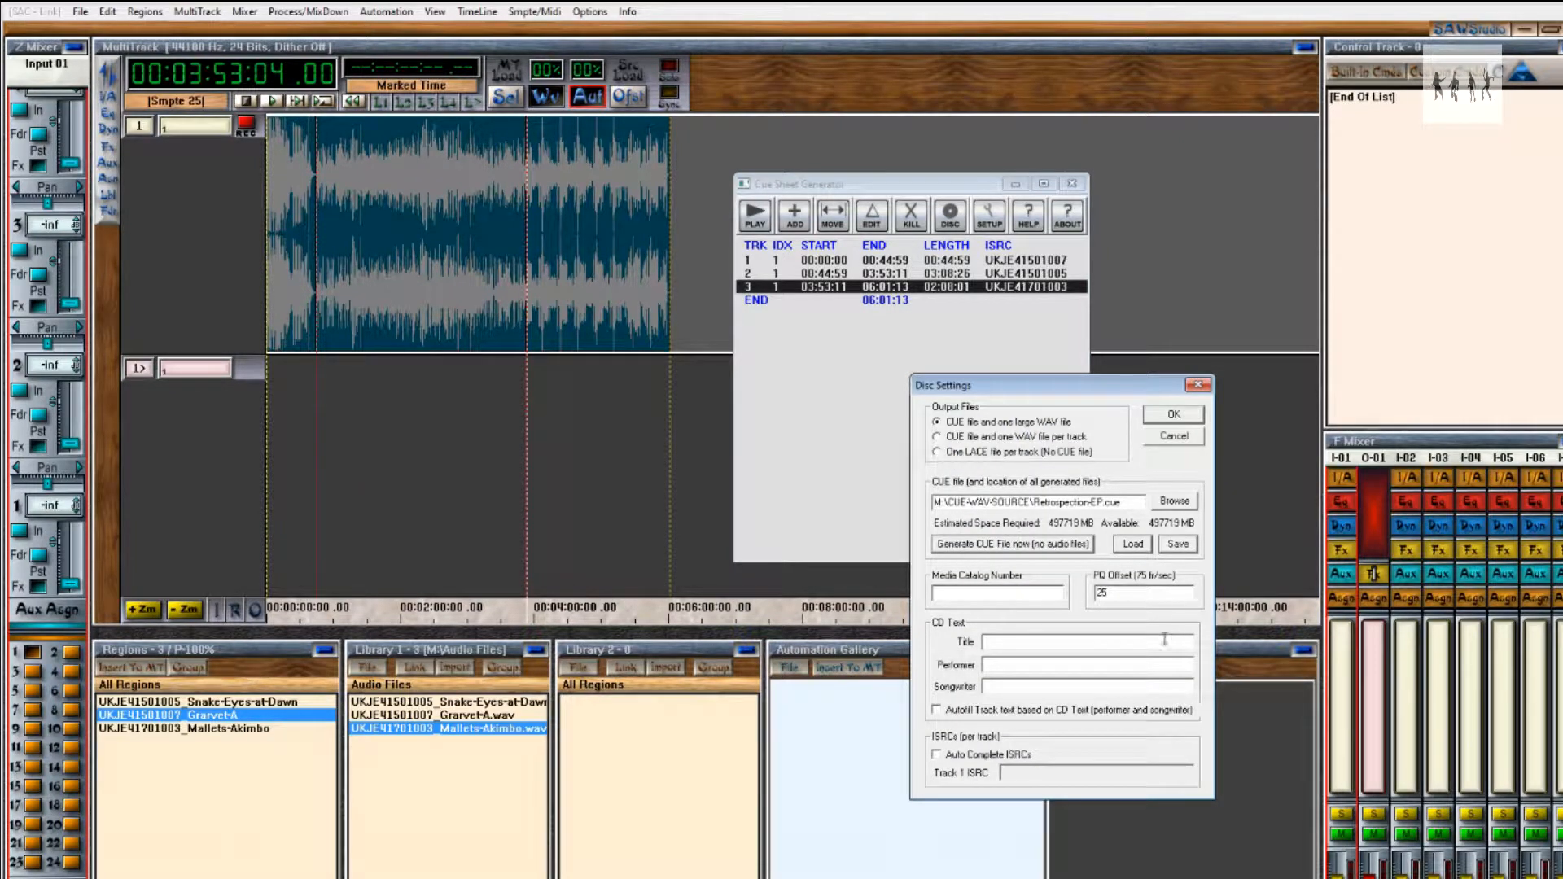
{"action": "left_click", "coordinate": [1051, 595]}
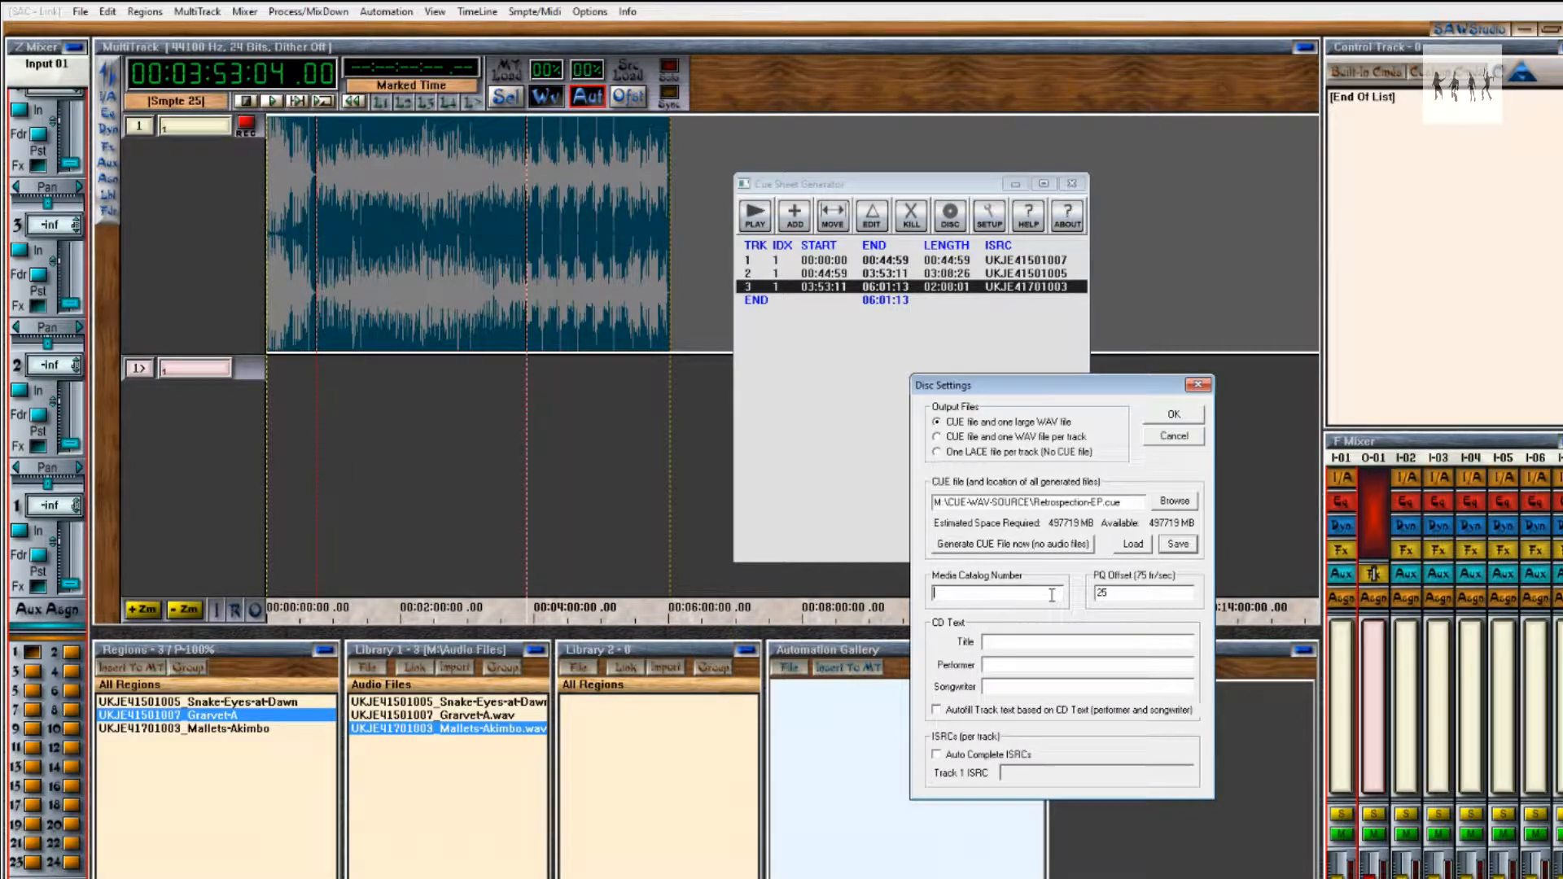
{"action": "type", "text": "1234"}
{"action": "type", "text": "567890123"}
{"action": "type", "text": "Retrospectio"}
{"action": "type", "text": "n EP"}
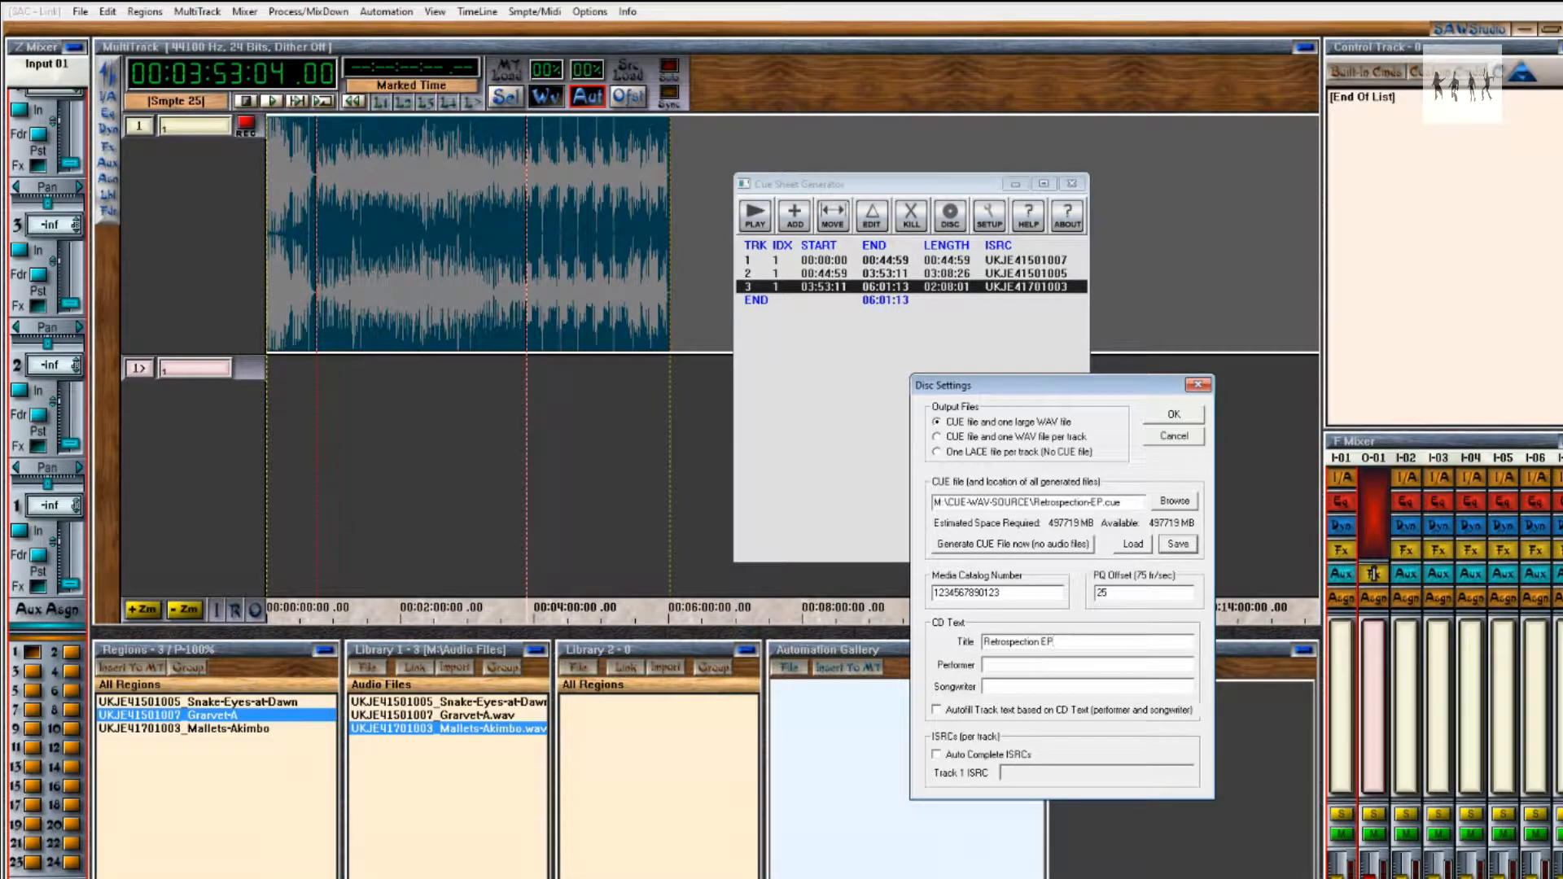
Enter Hurbleflap as the disc's performer and songwriter and accept the disc settings.
{"action": "left_click", "coordinate": [1060, 667]}
{"action": "type", "text": "His"}
{"action": "left_click", "coordinate": [986, 686]}
{"action": "key", "text": "ctrl+v"}
{"action": "left_click", "coordinate": [1173, 415]}
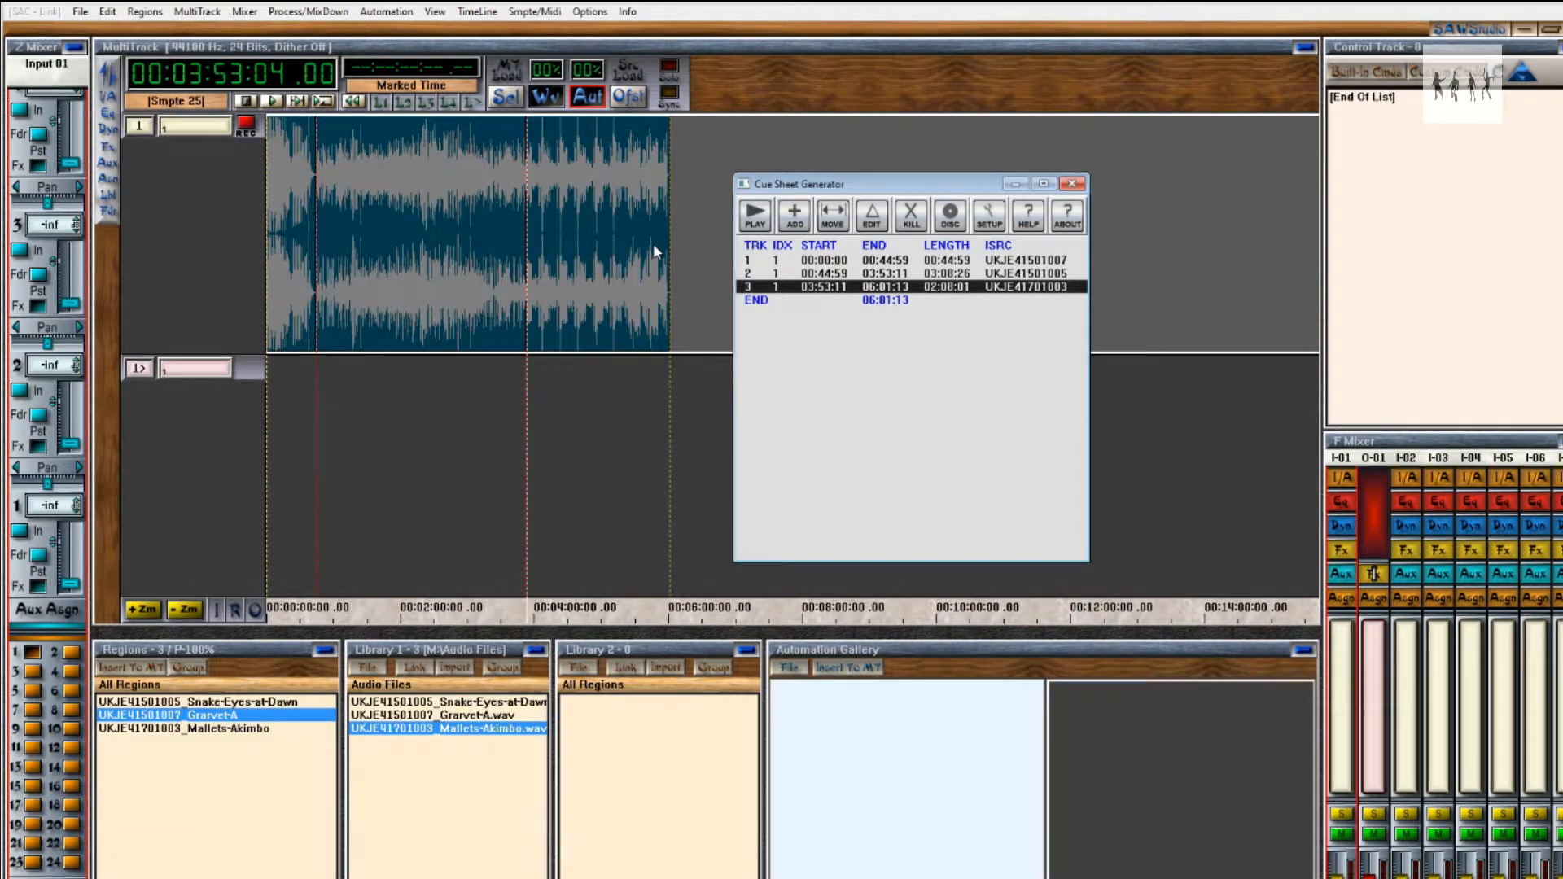
Build the whole mix to Fx modules at 16-bit with dither off, accepting the disc settings and declining to open the burning program.
{"action": "left_click", "coordinate": [730, 453]}
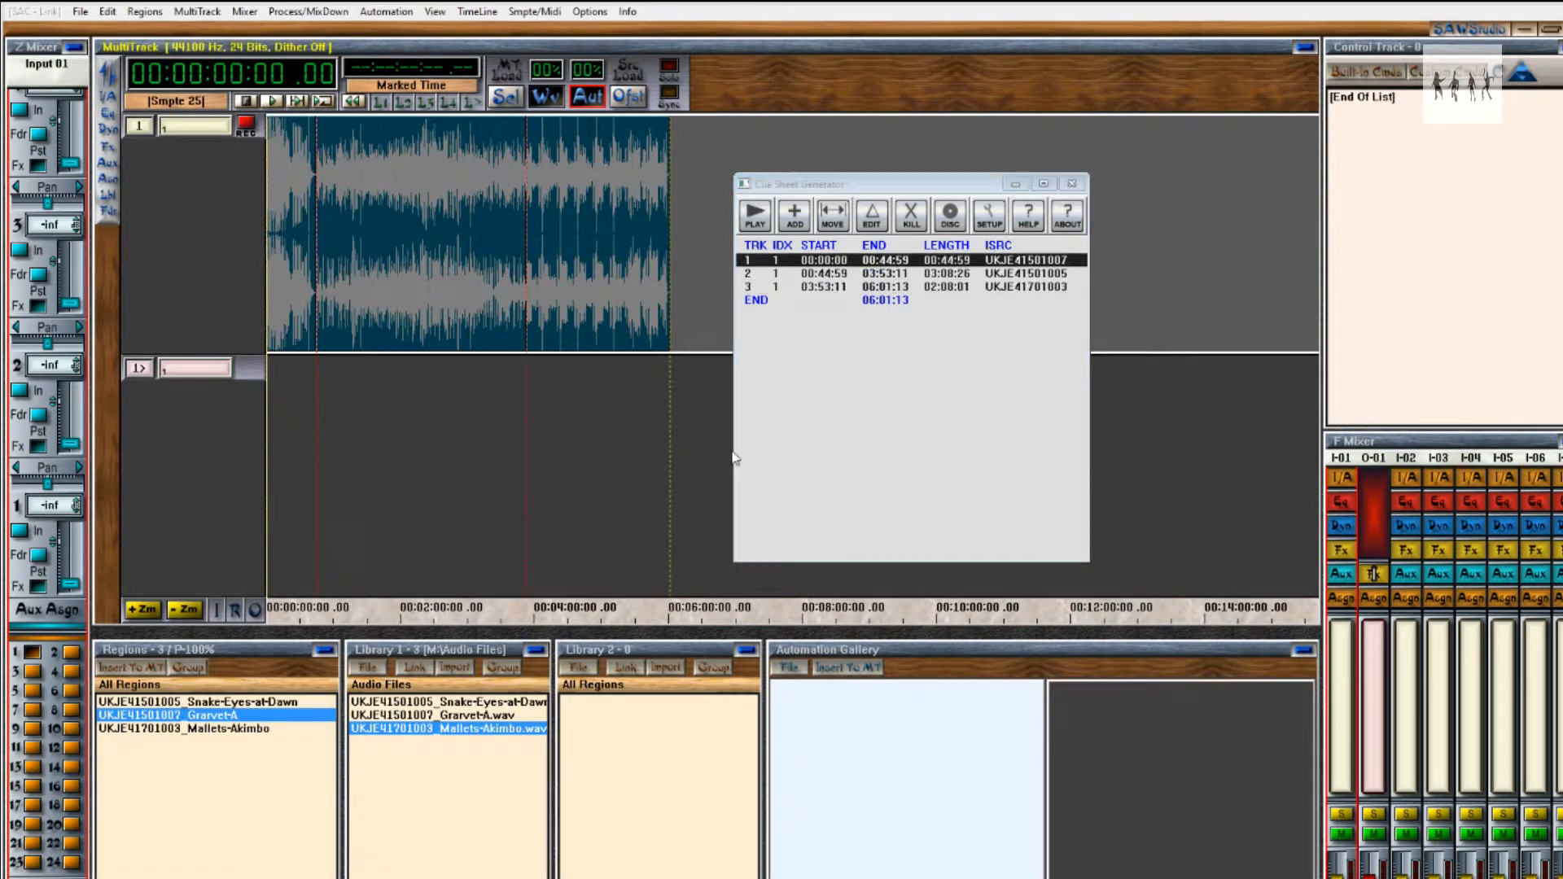
{"action": "left_click", "coordinate": [290, 14]}
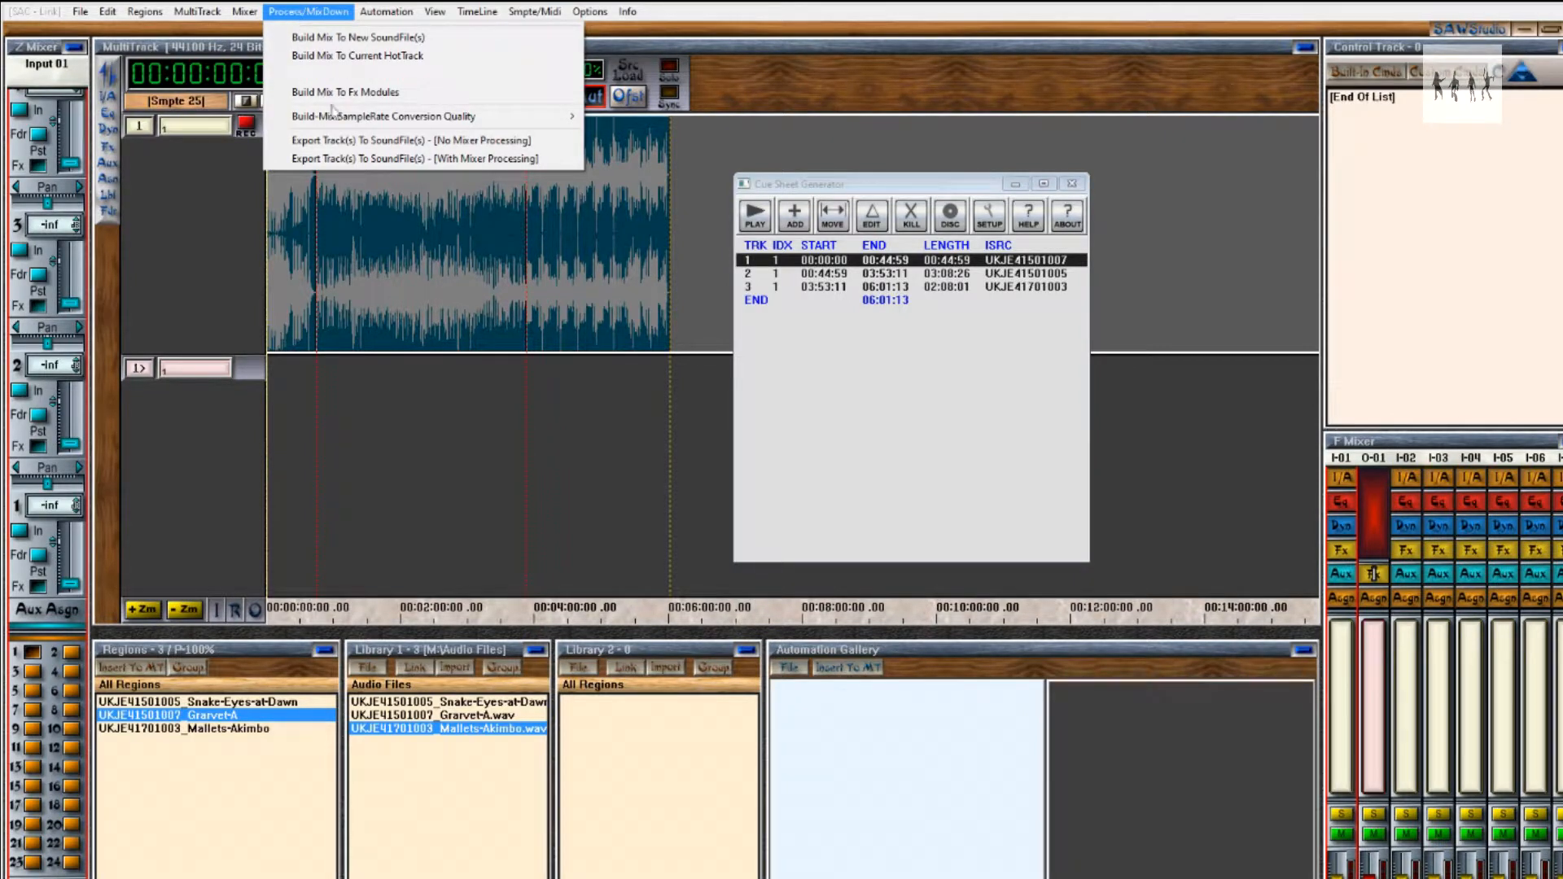
{"action": "mouse_move", "coordinate": [371, 10]}
{"action": "mouse_move", "coordinate": [297, 13]}
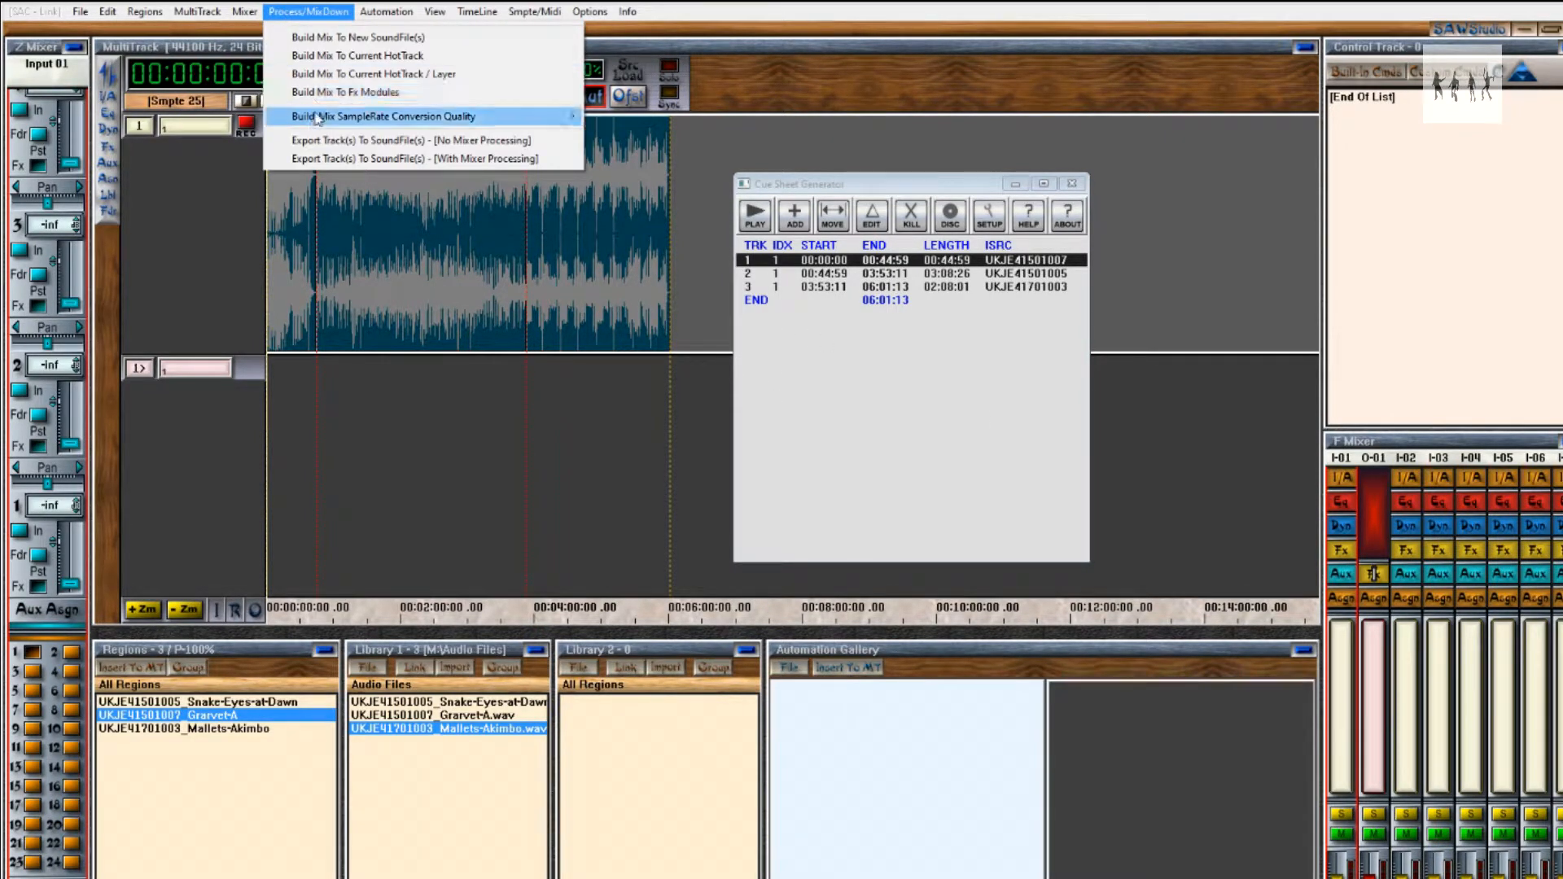
{"action": "left_click", "coordinate": [333, 92]}
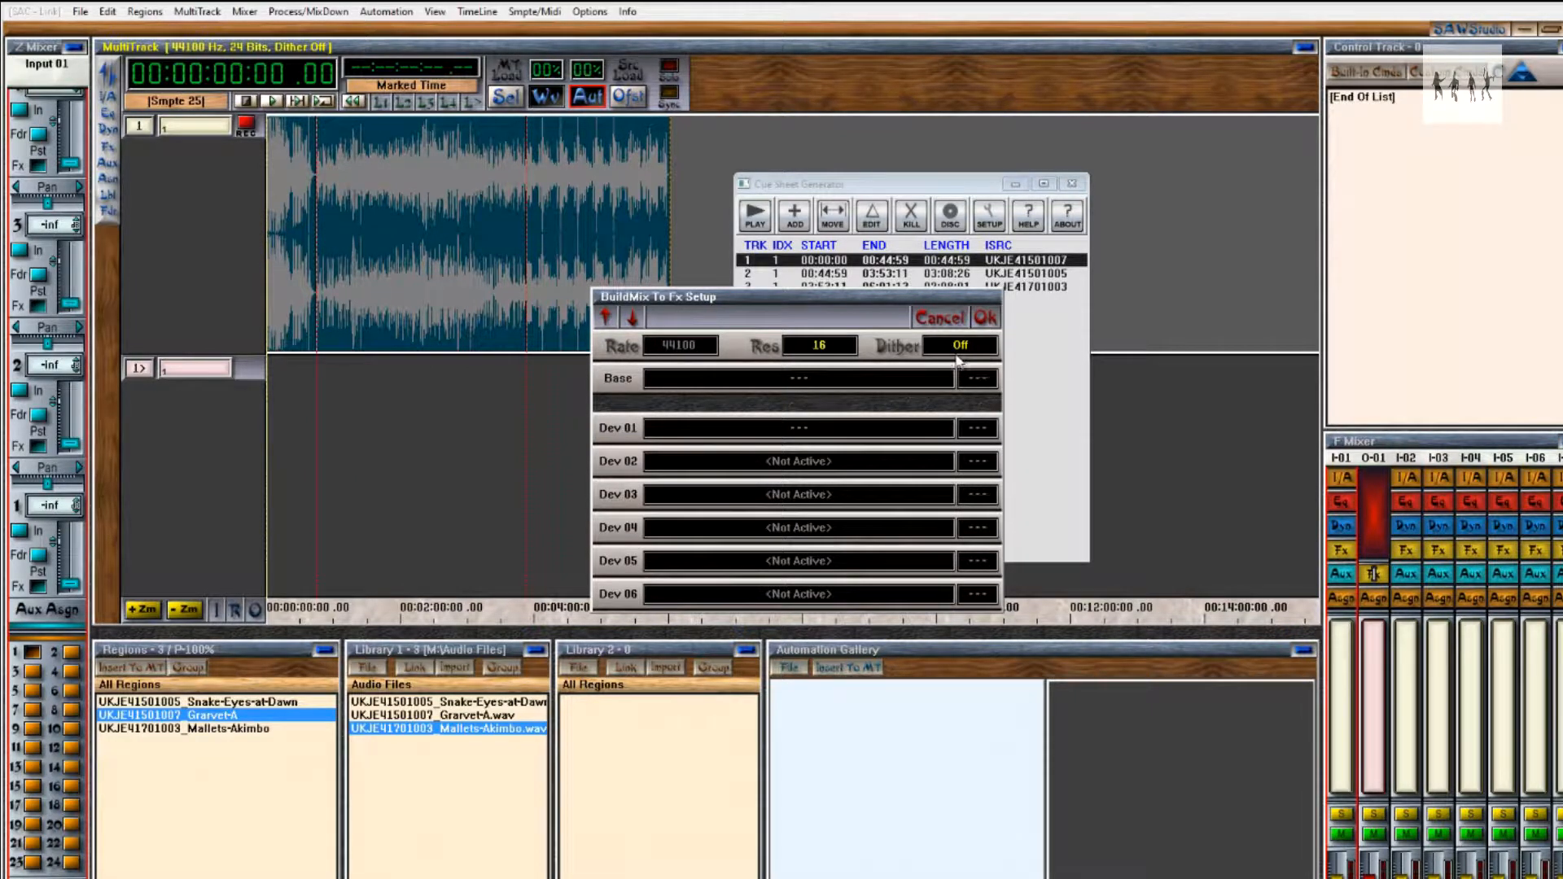
{"action": "left_click", "coordinate": [985, 319]}
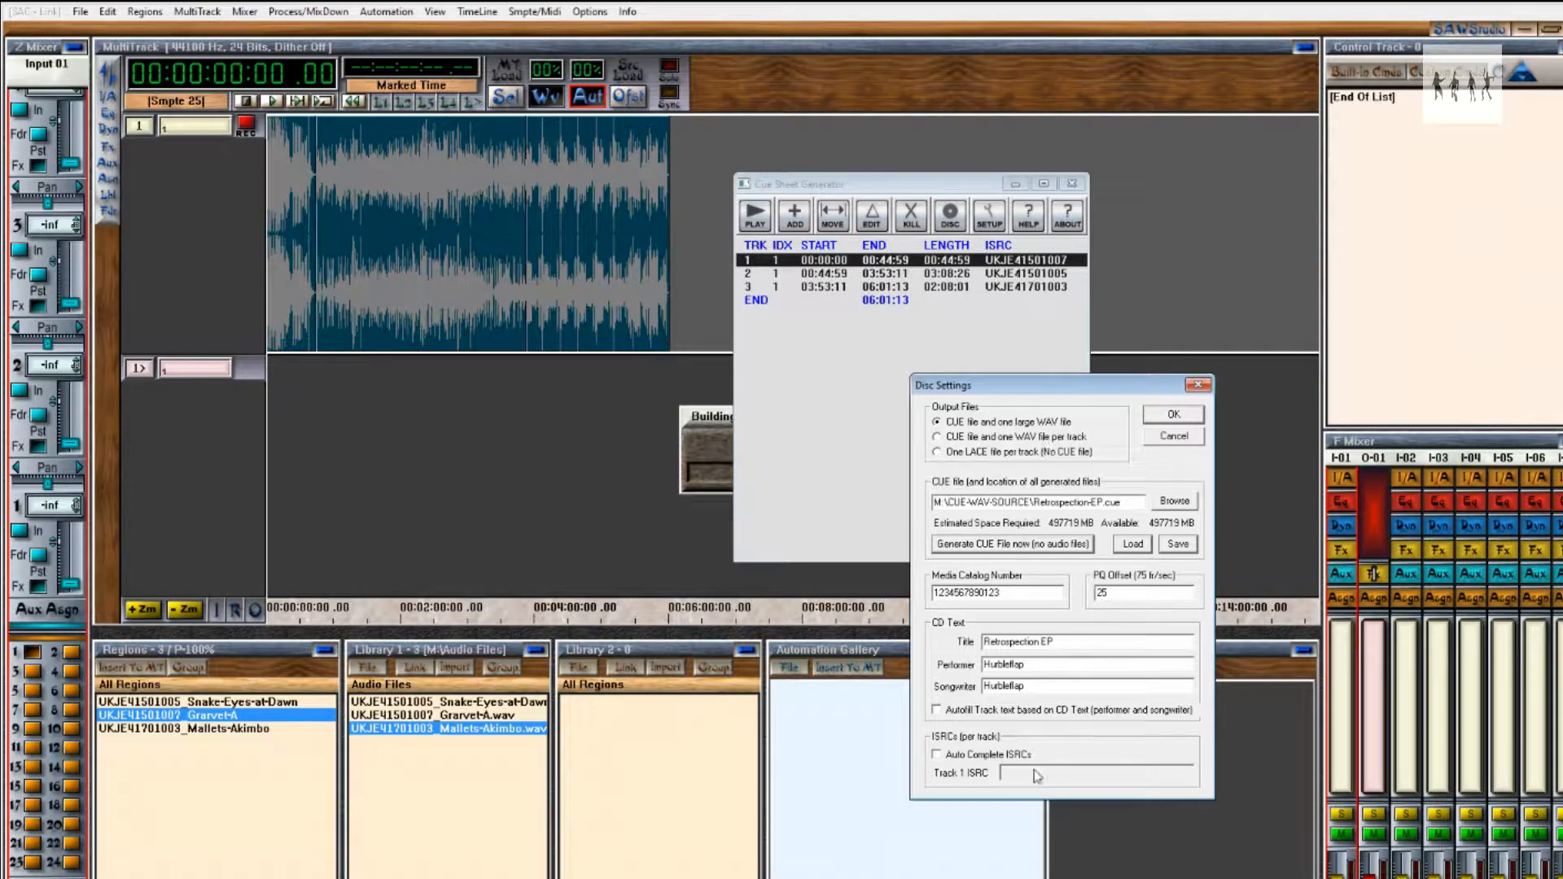
{"action": "left_click", "coordinate": [1173, 416]}
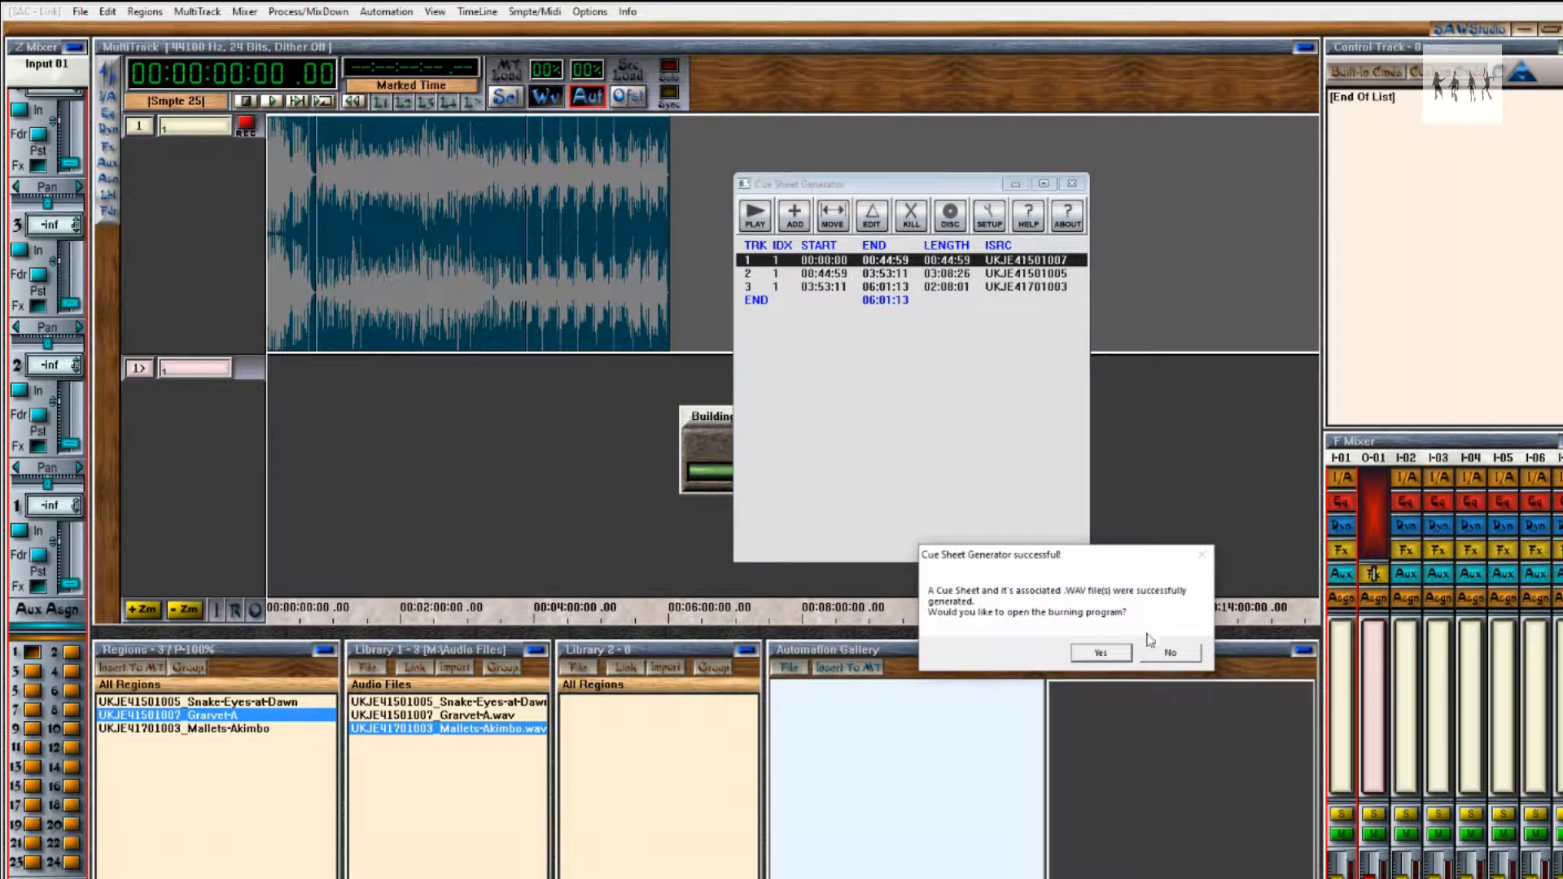
{"action": "left_click", "coordinate": [1170, 653]}
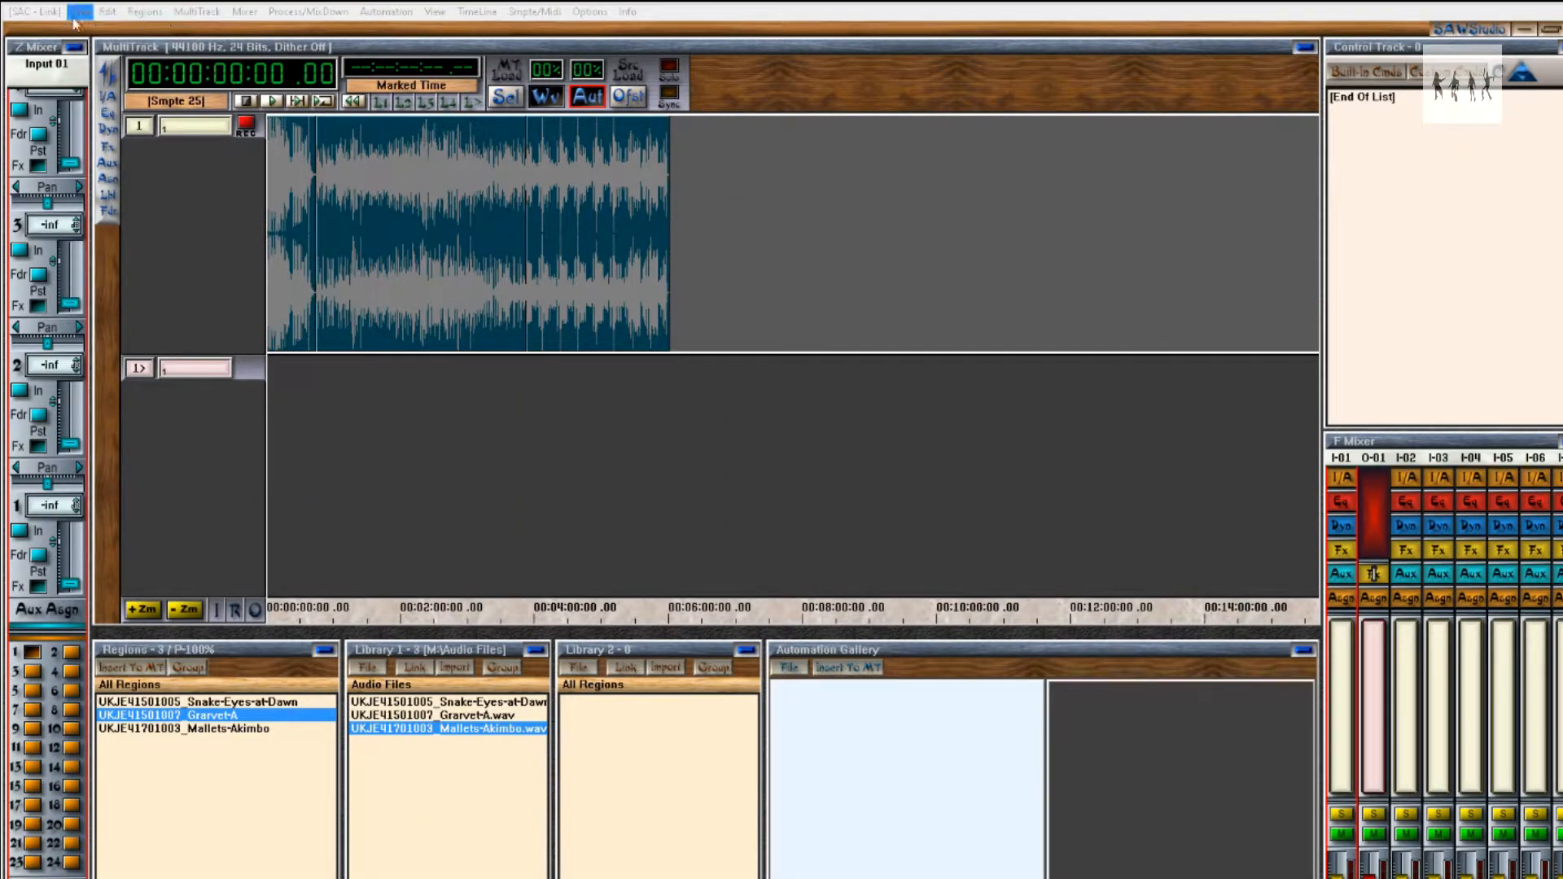
Save the session over the existing Retrospection-EP_01.edl on the M: drive.
{"action": "left_click", "coordinate": [80, 12]}
{"action": "left_click", "coordinate": [80, 12]}
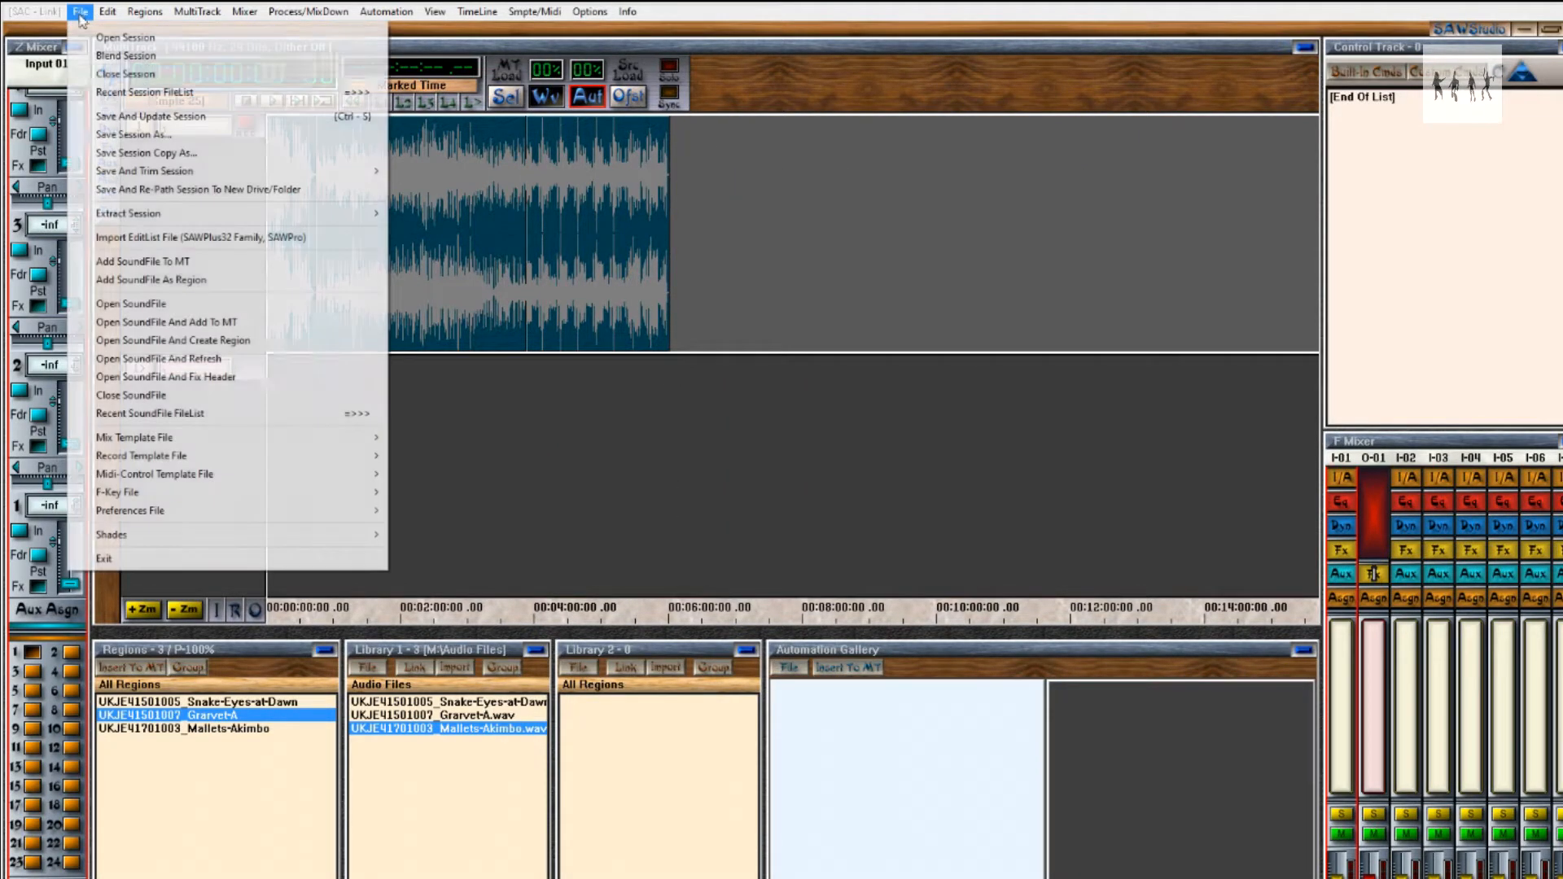
{"action": "left_click", "coordinate": [138, 116]}
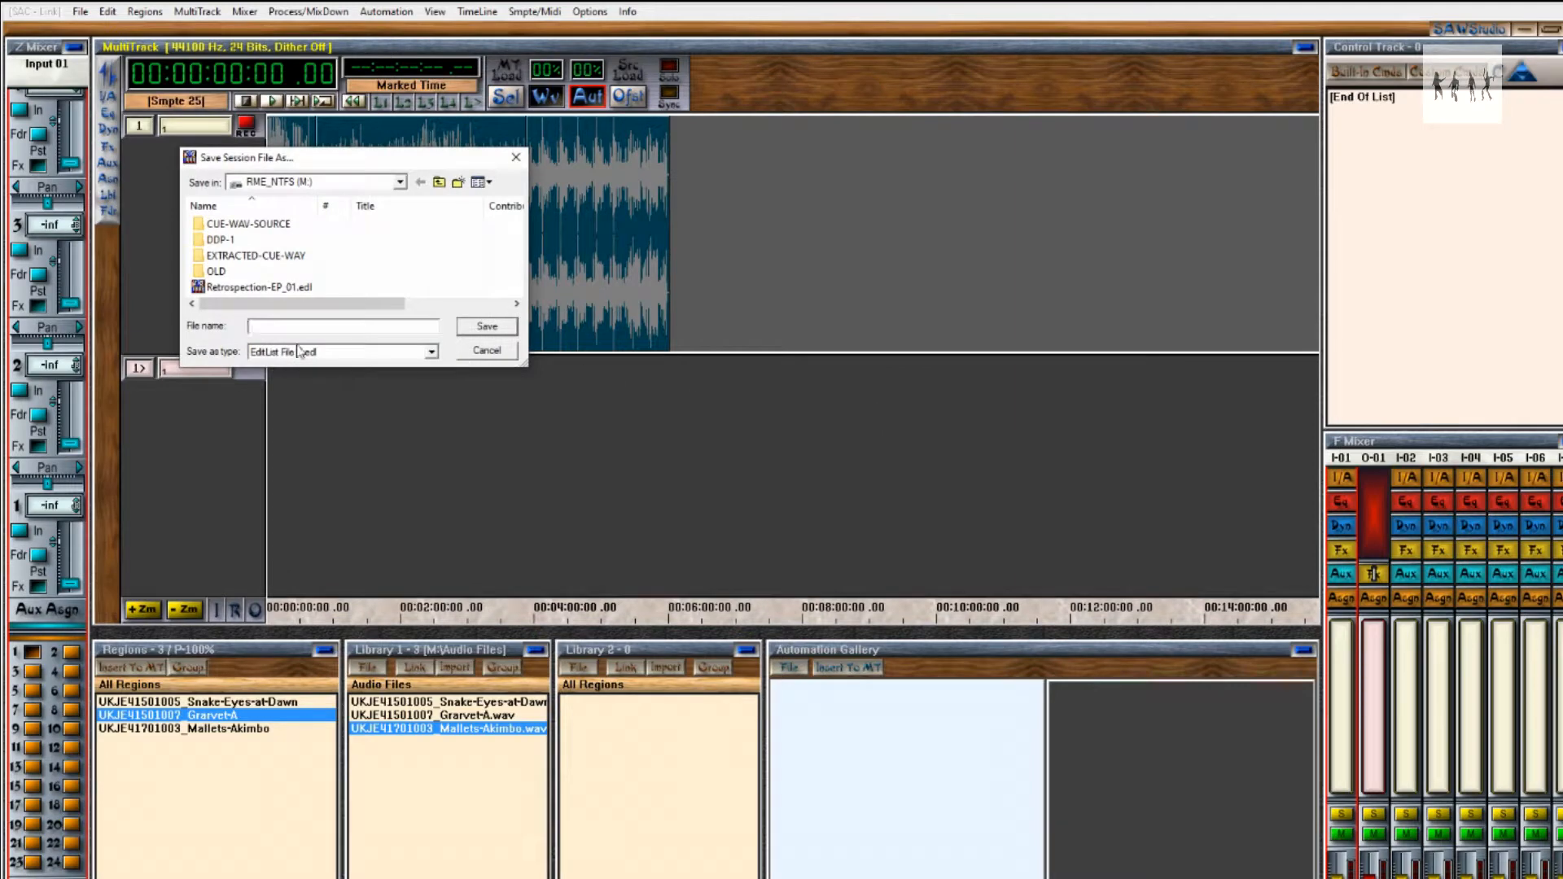
{"action": "double_click", "coordinate": [259, 287]}
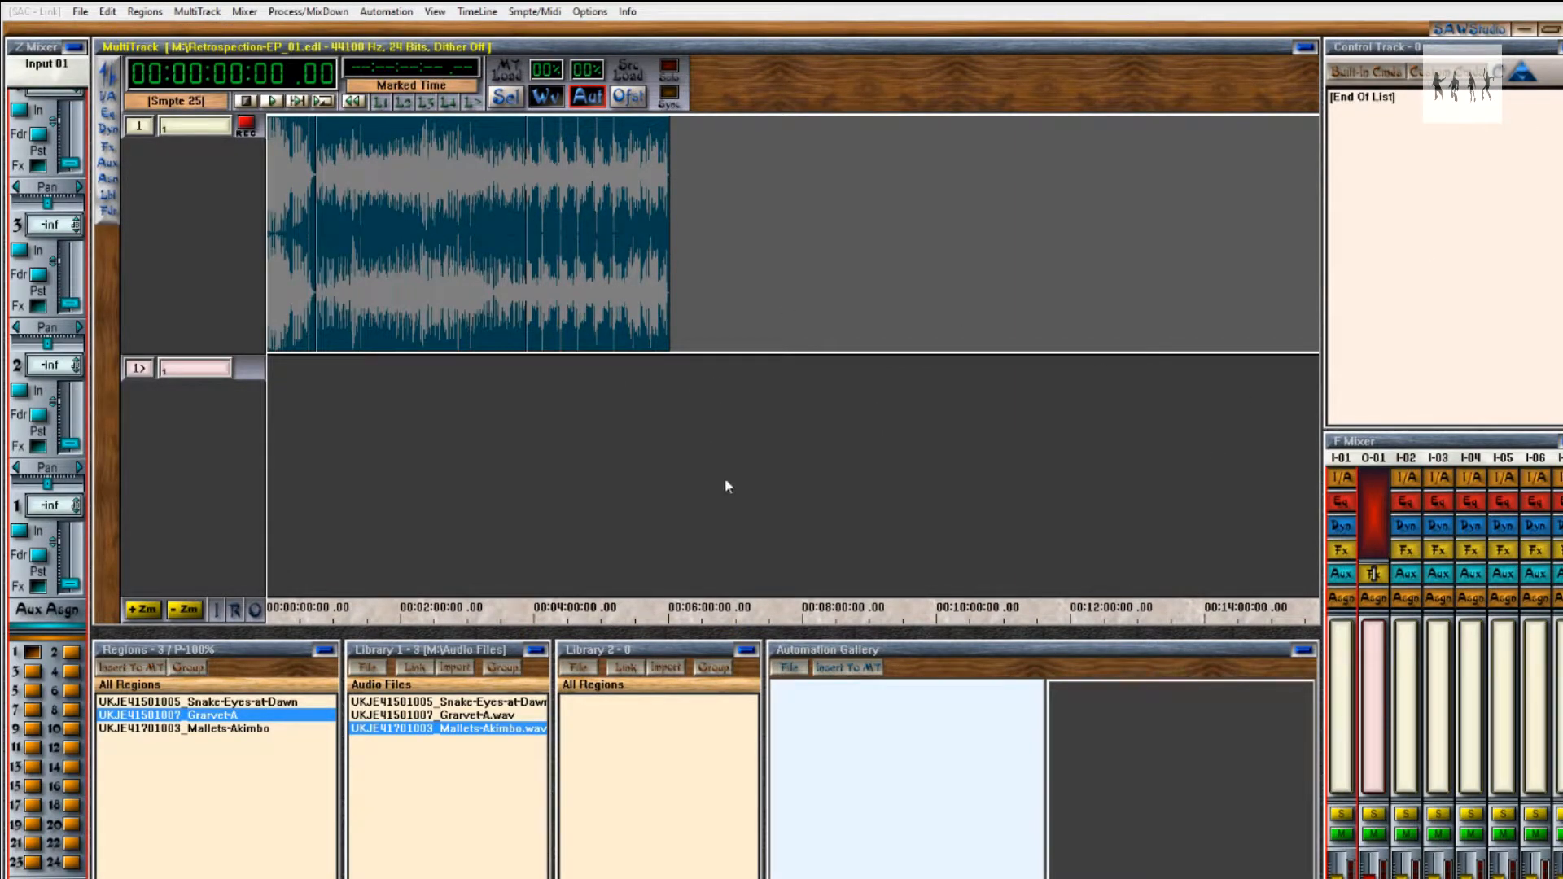
Switch to File Explorer and open Retrospection-EP.cue from the CUE-WAV-SOURCE folder in Notepad to review its contents.
{"action": "left_click", "coordinate": [1524, 31]}
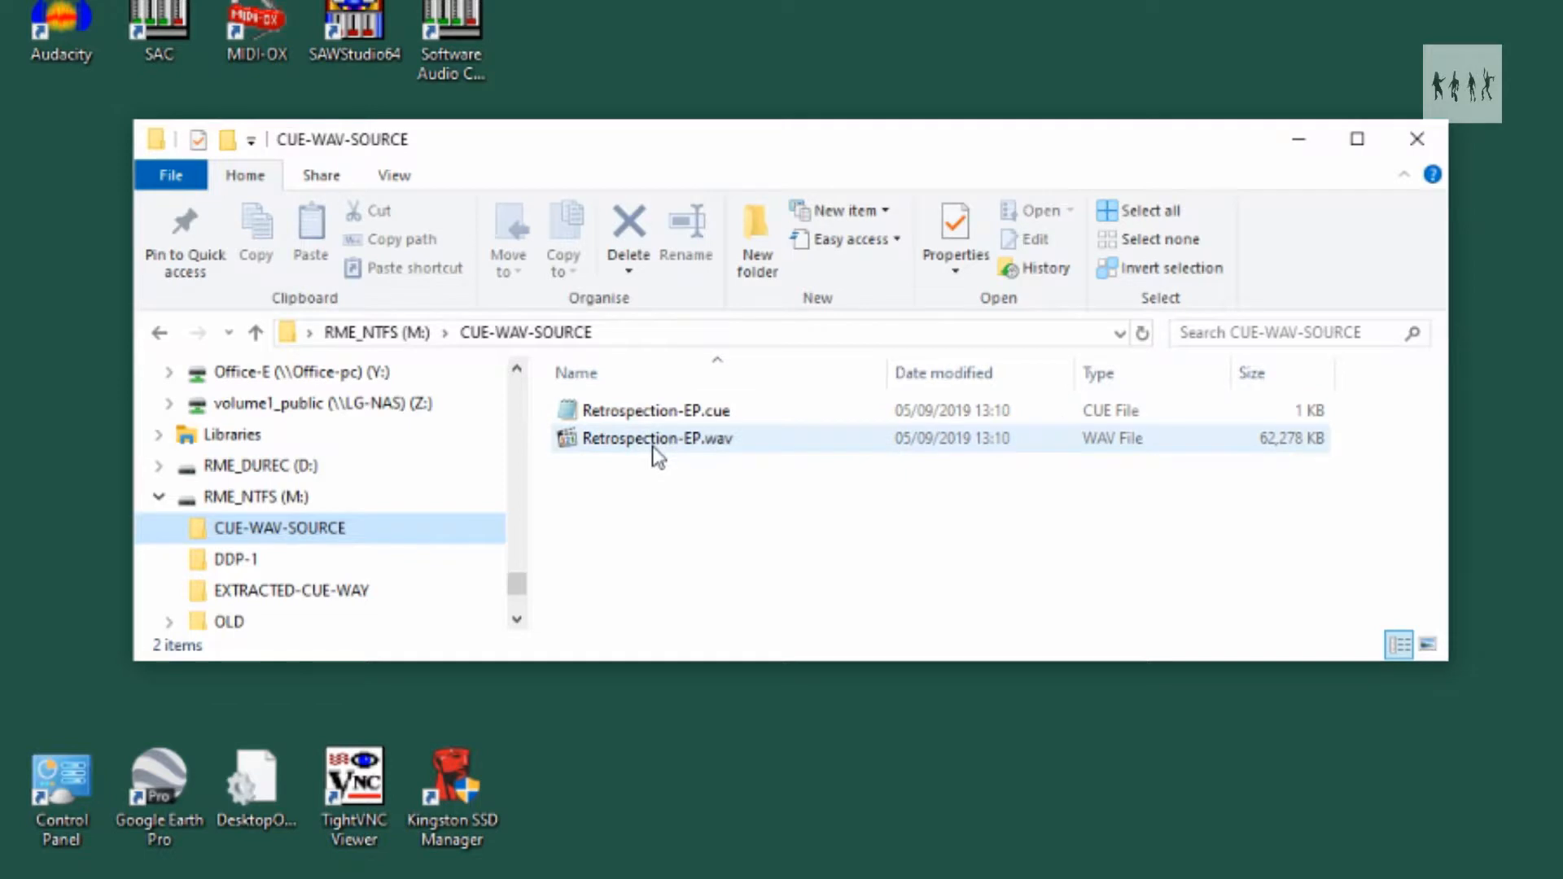
{"action": "mouse_move", "coordinate": [652, 446]}
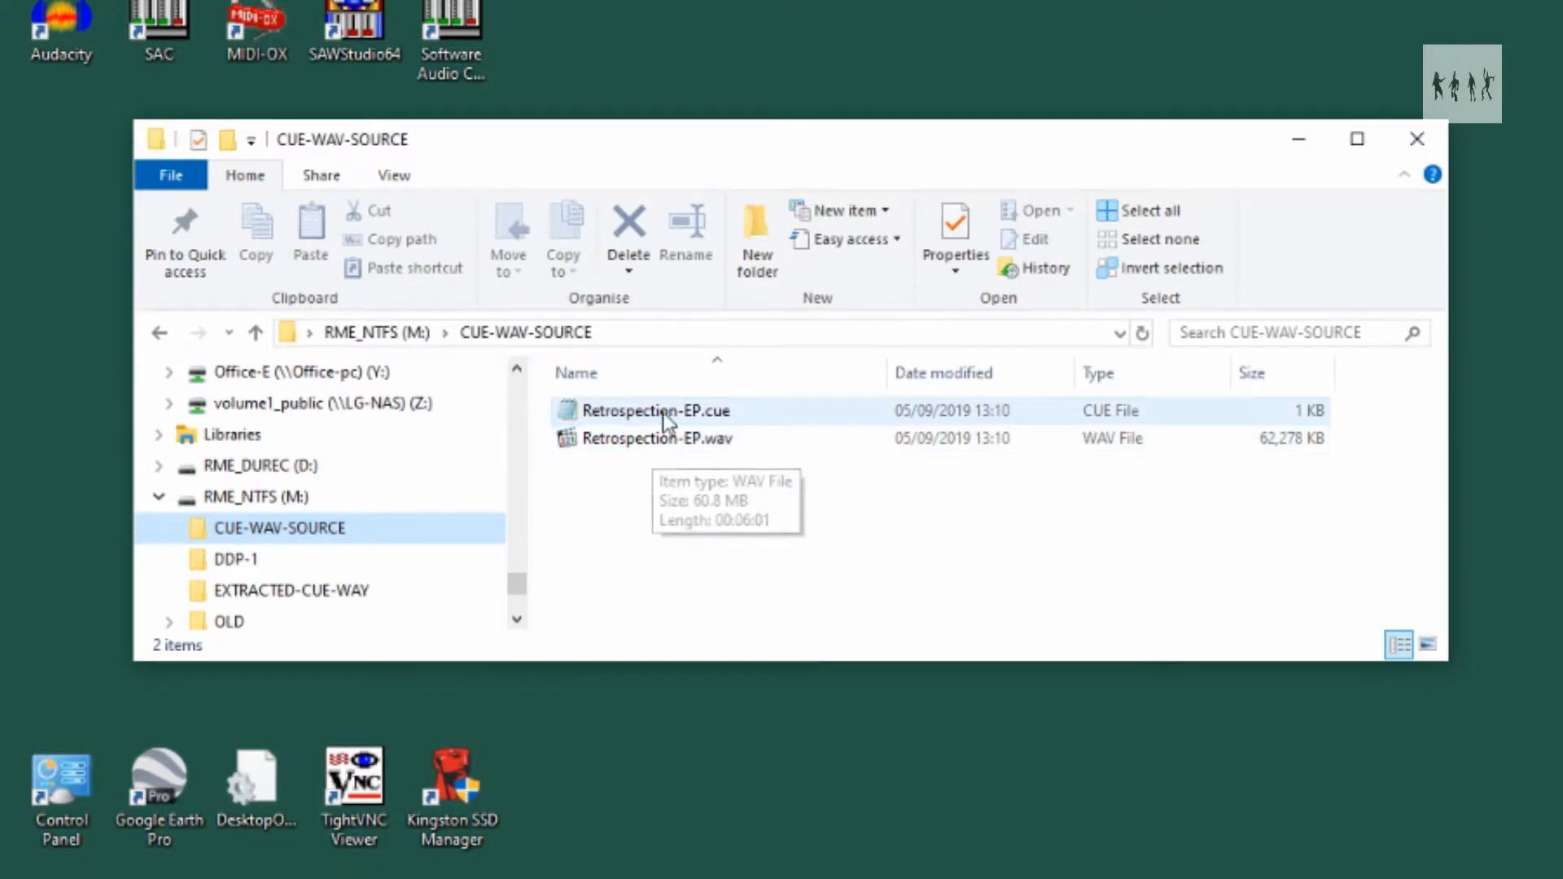
{"action": "left_click", "coordinate": [663, 412]}
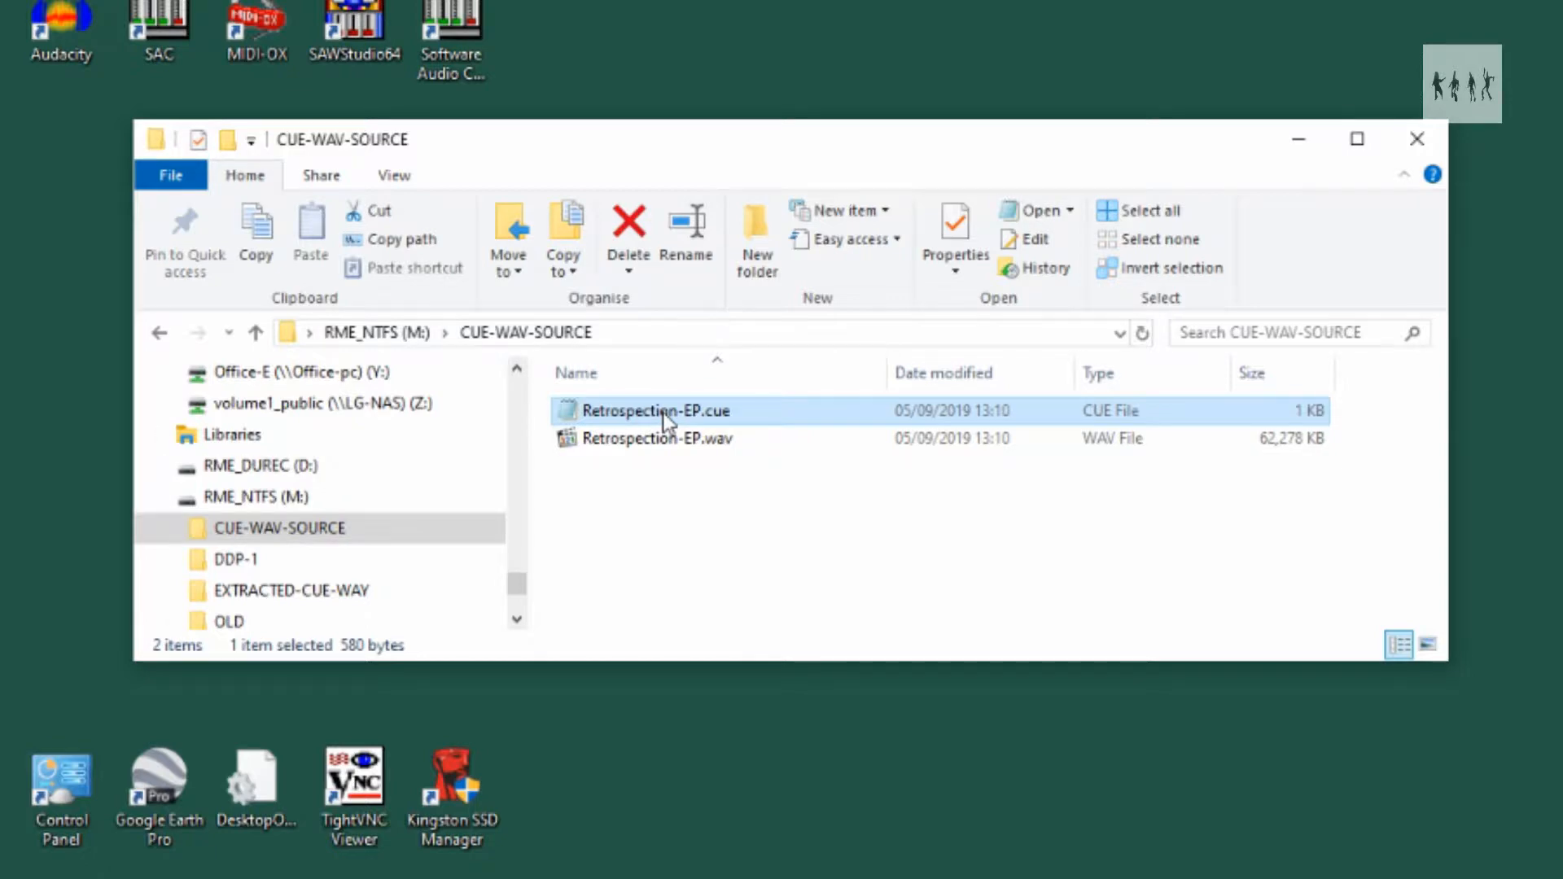
{"action": "double_click", "coordinate": [663, 412]}
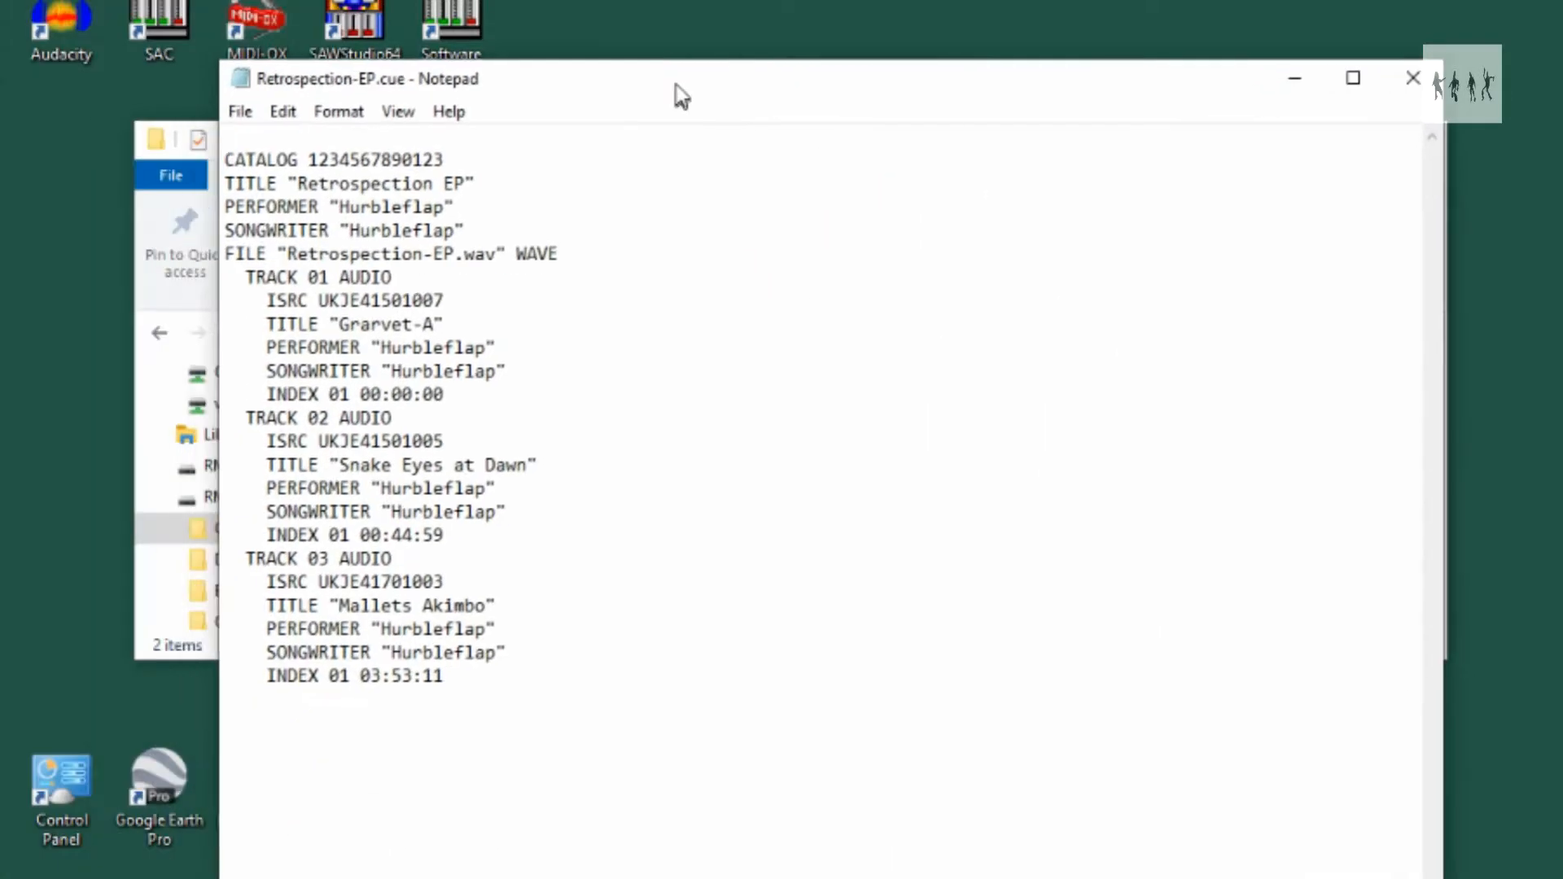
{"action": "left_click_drag", "start_coordinate": [681, 89], "coordinate": [1010, 82]}
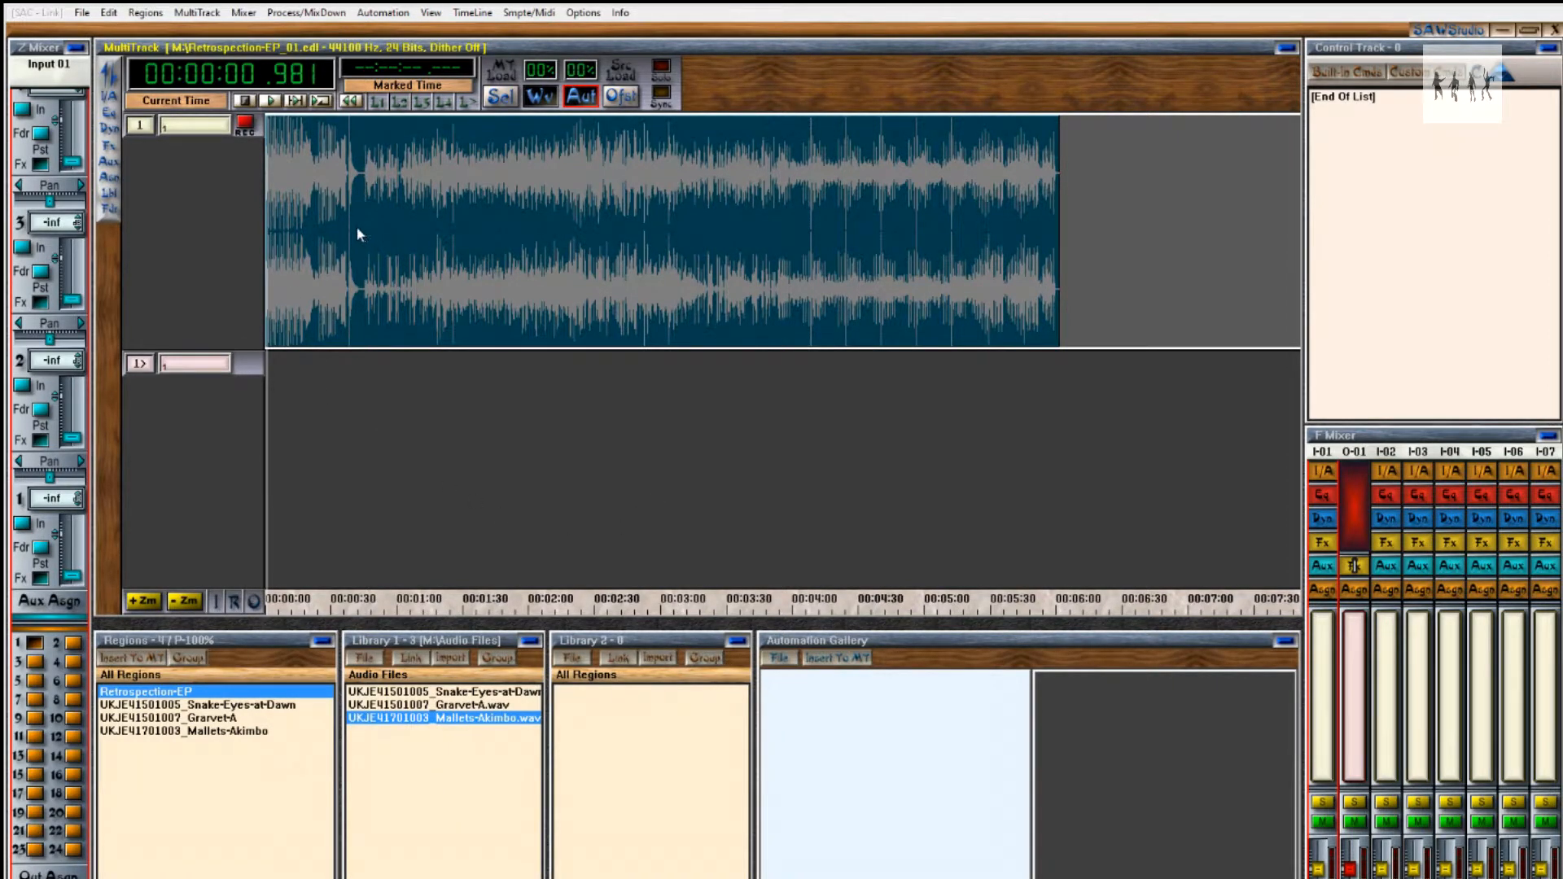
In SAWStudio, place the playback cursor near the starts of the second and third songs, and return it to the beginning.
{"action": "left_click", "coordinate": [356, 229]}
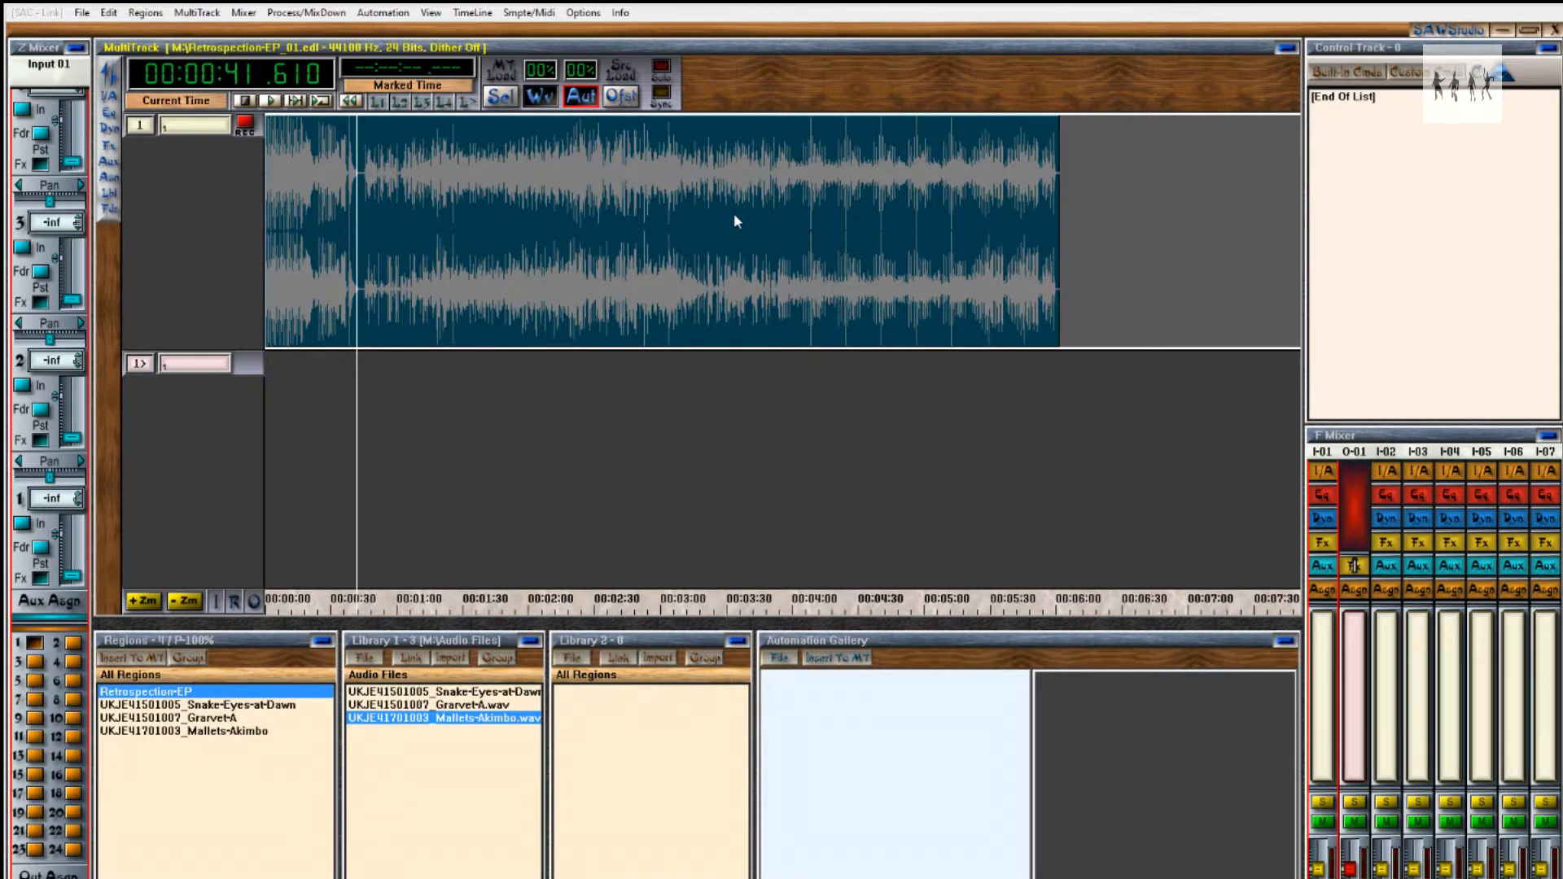
{"action": "left_click", "coordinate": [778, 210]}
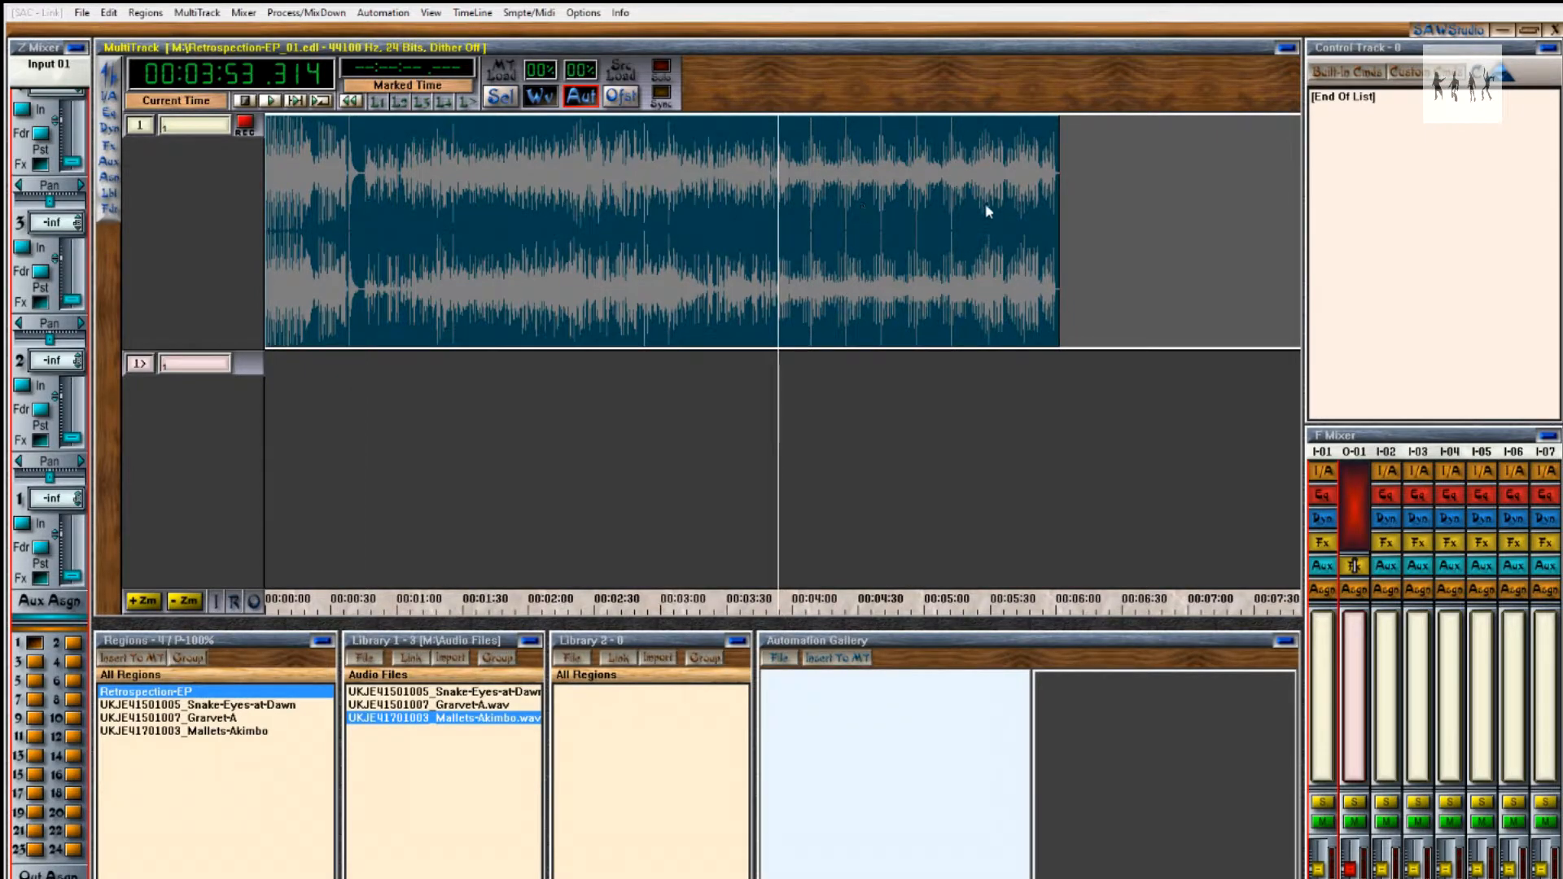
{"action": "left_click", "coordinate": [260, 133]}
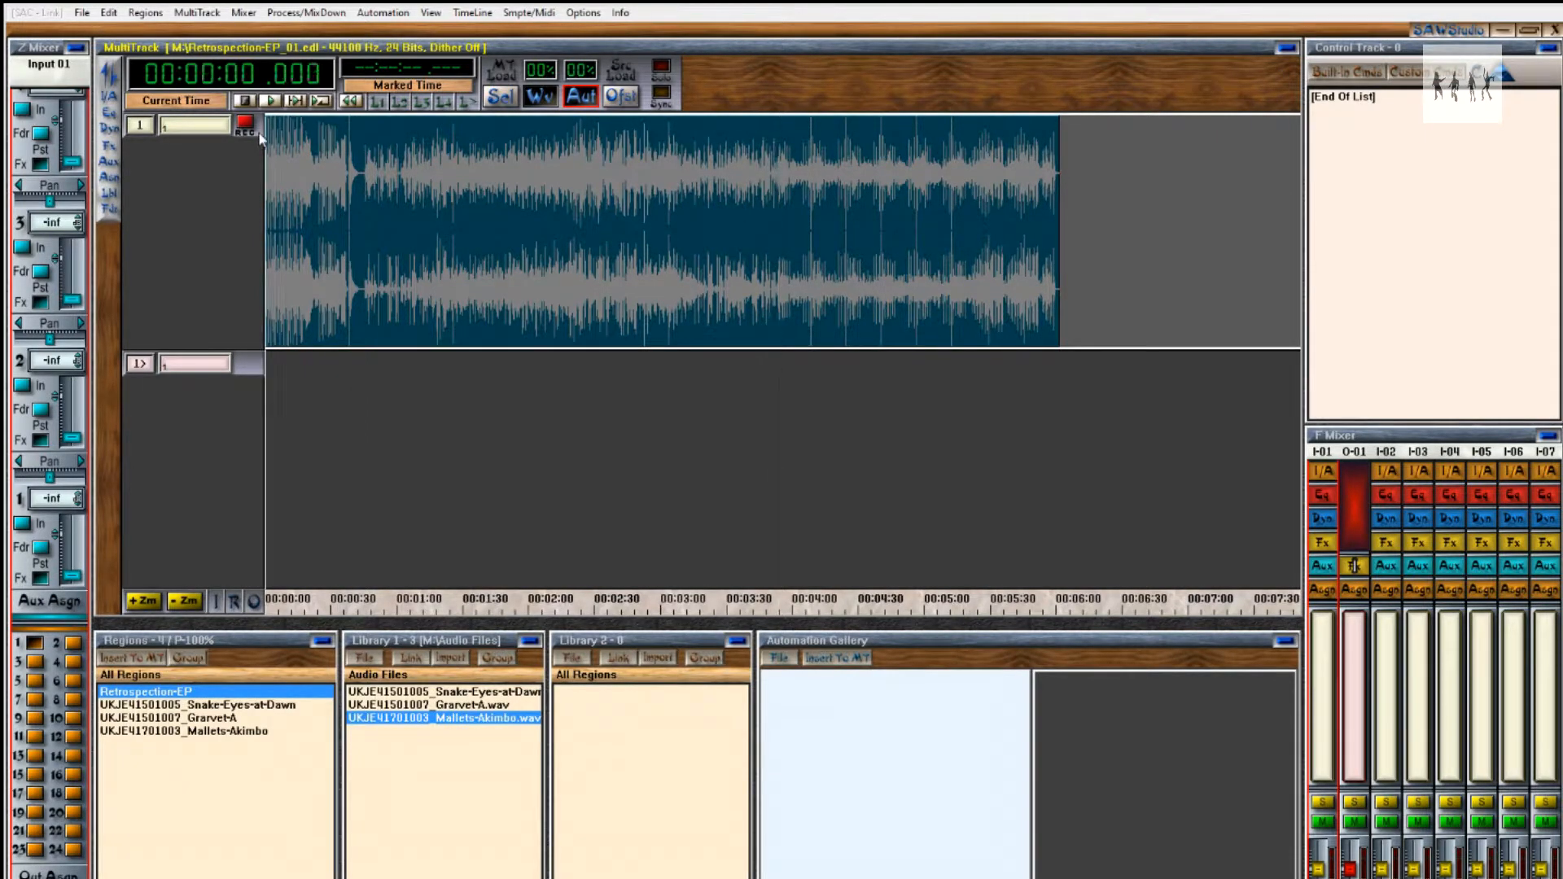
Mark the silent lead-in before the first song's audio, up to about 0.725 s, and clear the mark.
{"action": "scroll", "coordinate": [324, 178], "scroll_direction": "up", "scroll_amount": 3}
{"action": "scroll", "coordinate": [324, 178], "scroll_direction": "up", "scroll_amount": 4}
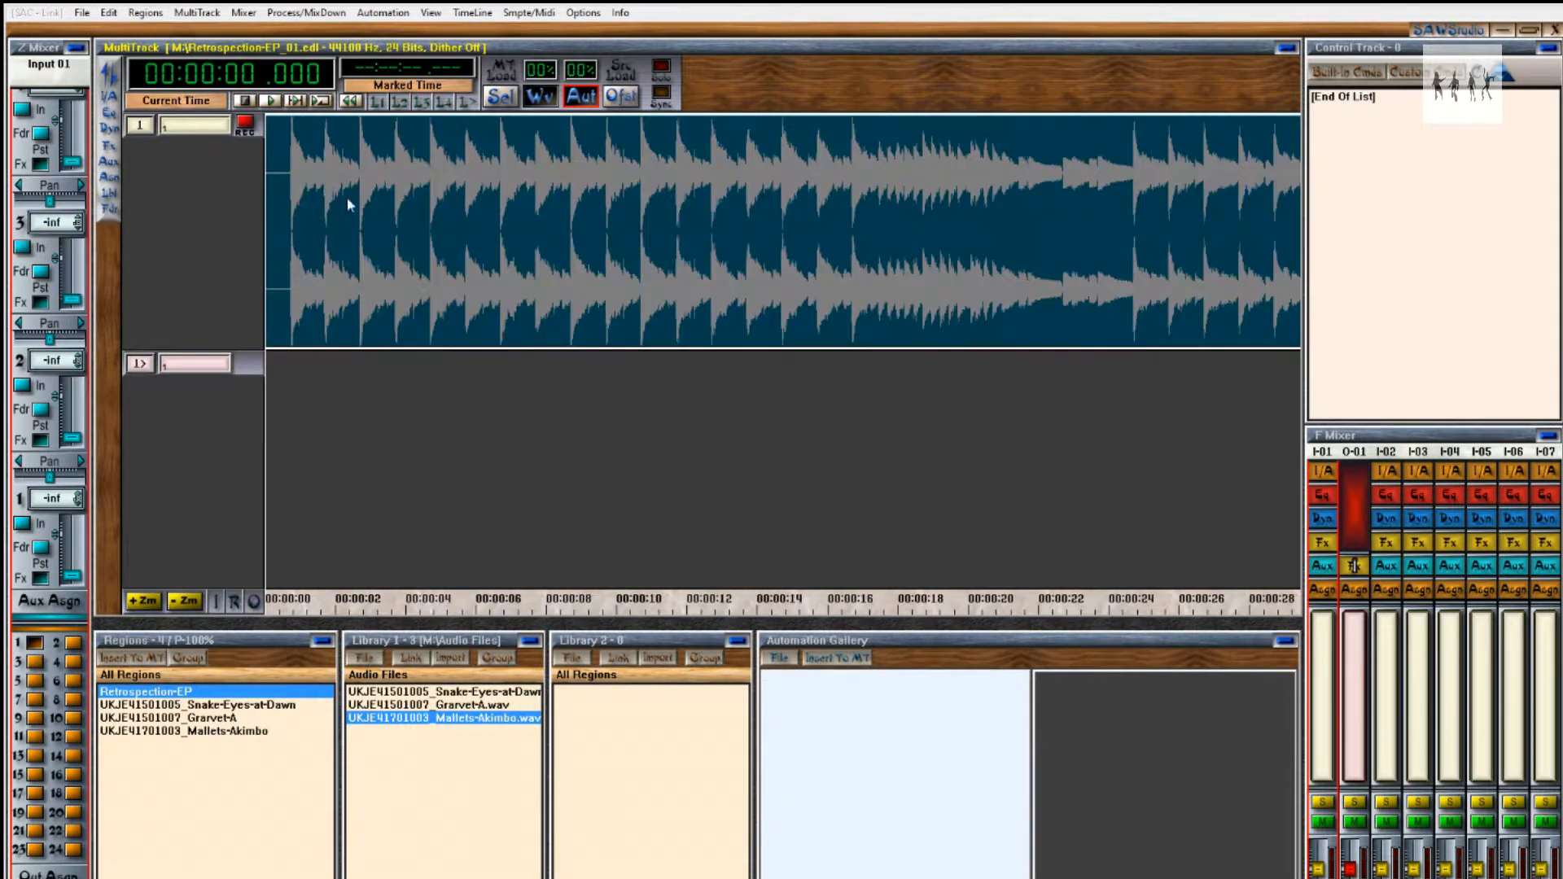
{"action": "left_click", "coordinate": [420, 606]}
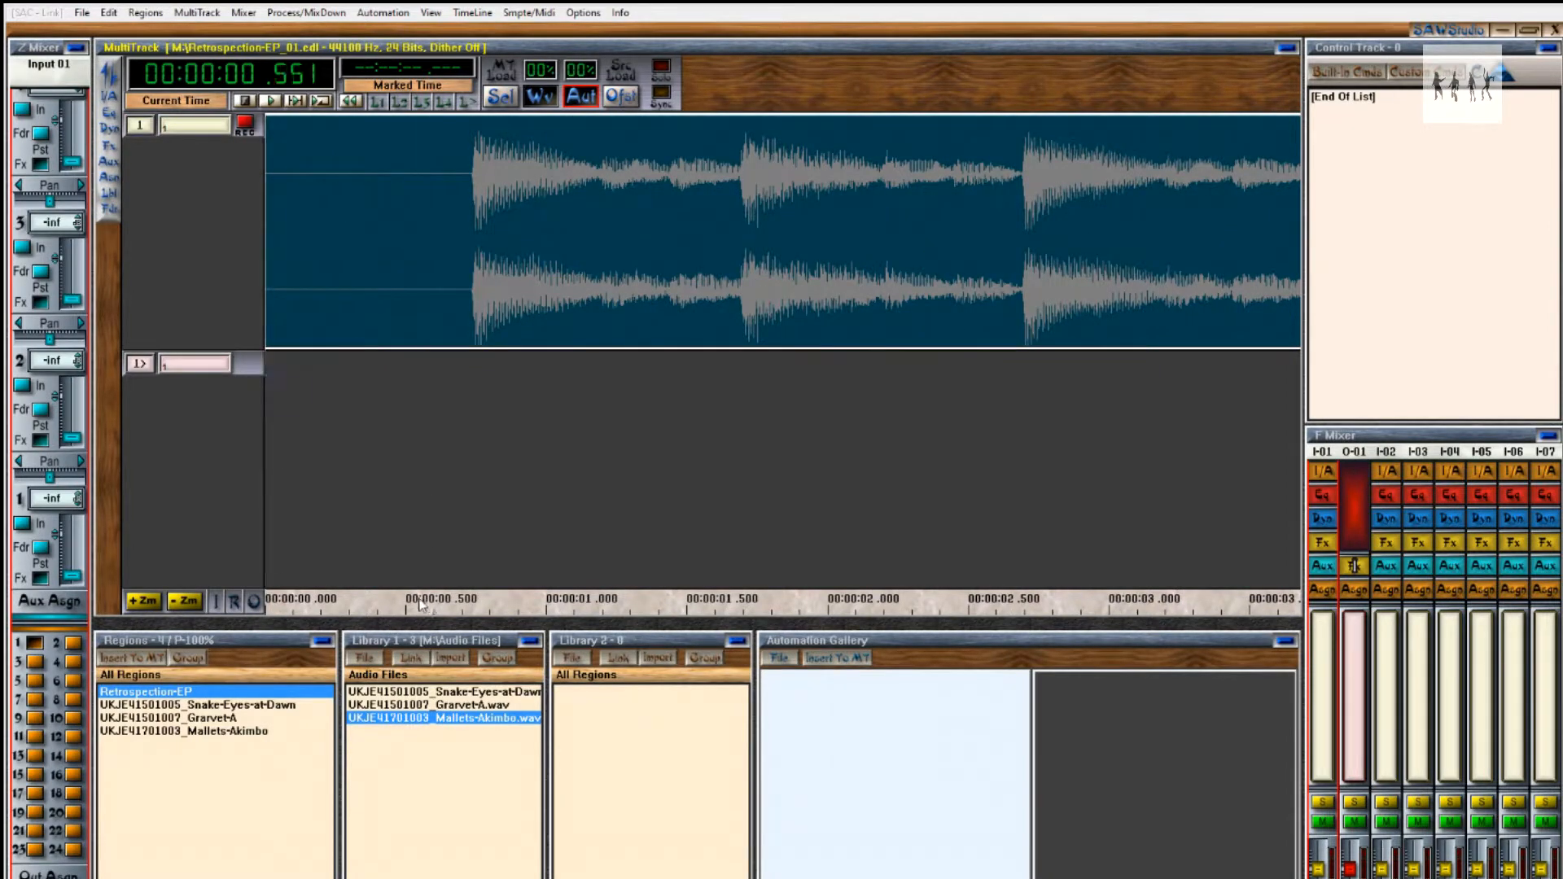
{"action": "left_click_drag", "start_coordinate": [421, 606], "coordinate": [472, 606]}
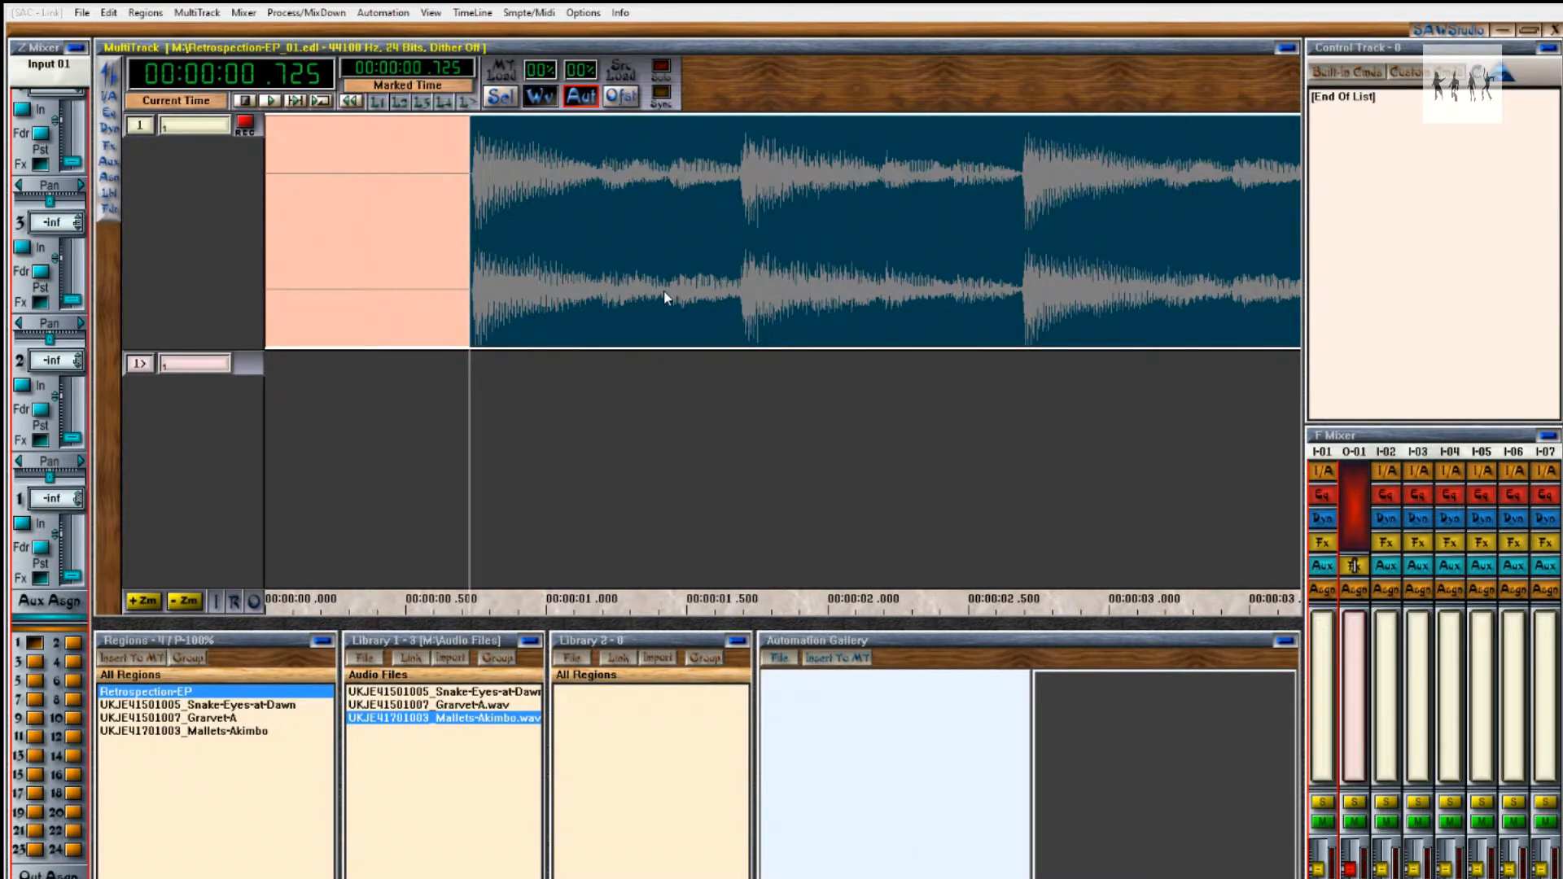
{"action": "left_click", "coordinate": [405, 310]}
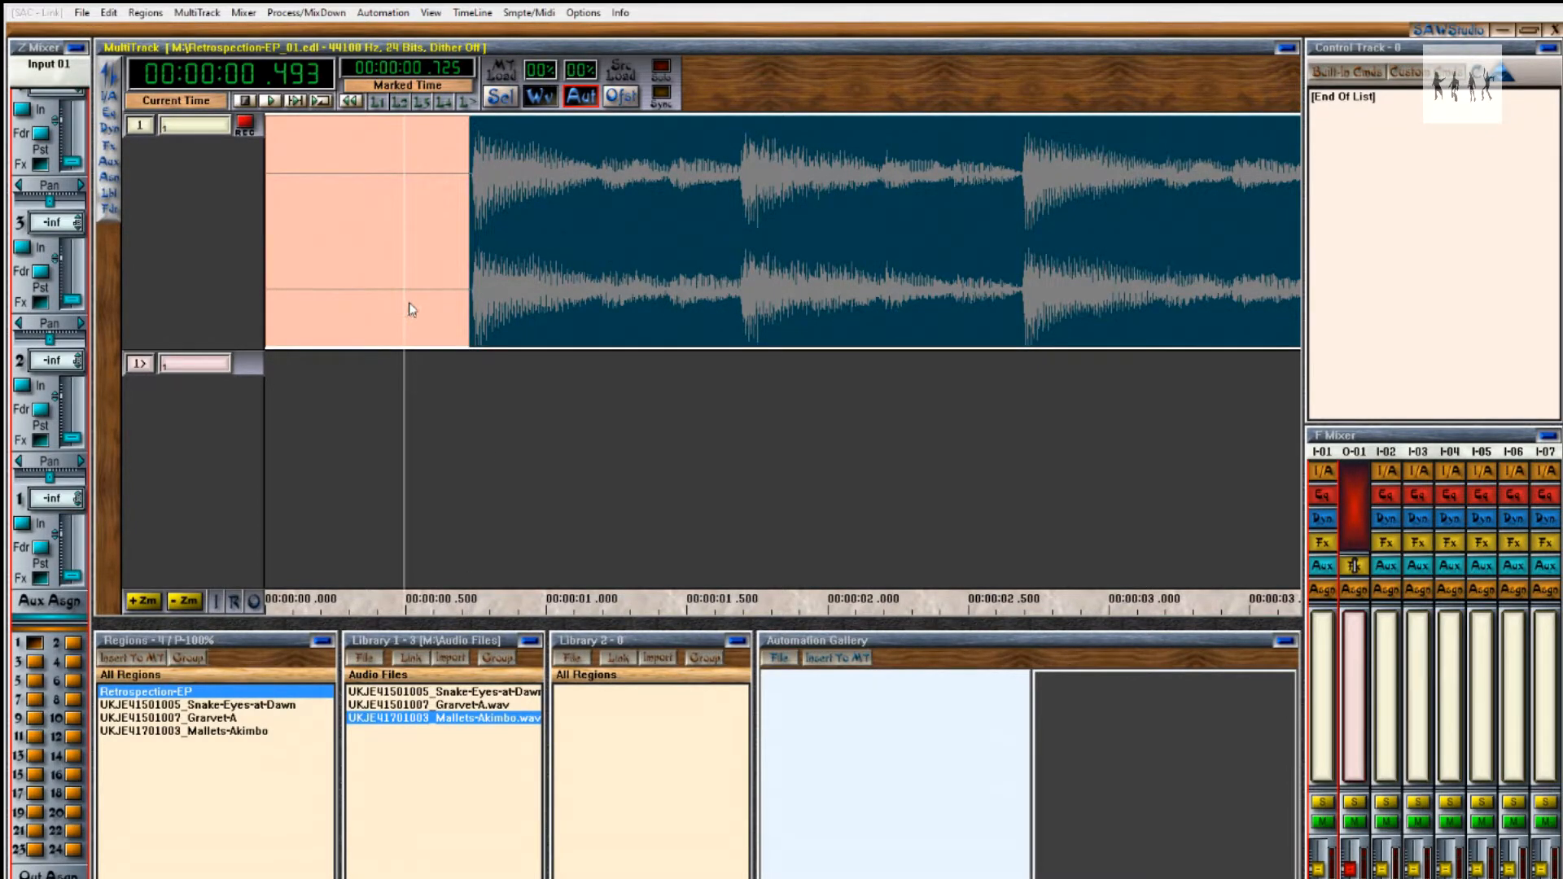
{"action": "key", "text": "c"}
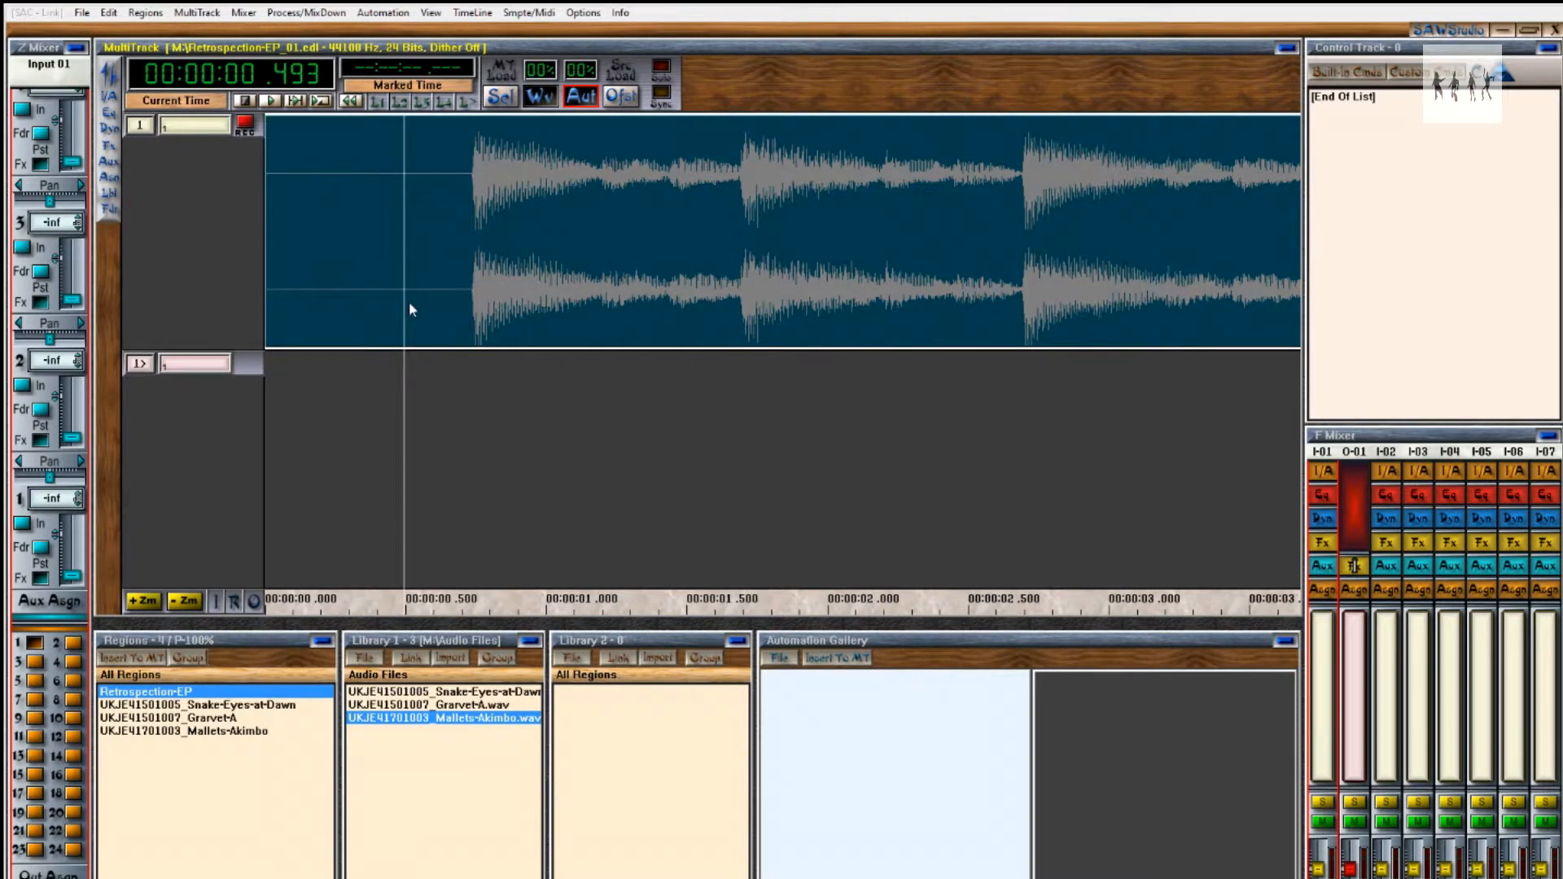
Examine the Retrospection-EP waveform from its start, comparing the lead-in silence with the transition into the second song.
{"action": "left_click", "coordinate": [265, 133]}
{"action": "scroll", "coordinate": [446, 201], "scroll_direction": "down", "scroll_amount": 5}
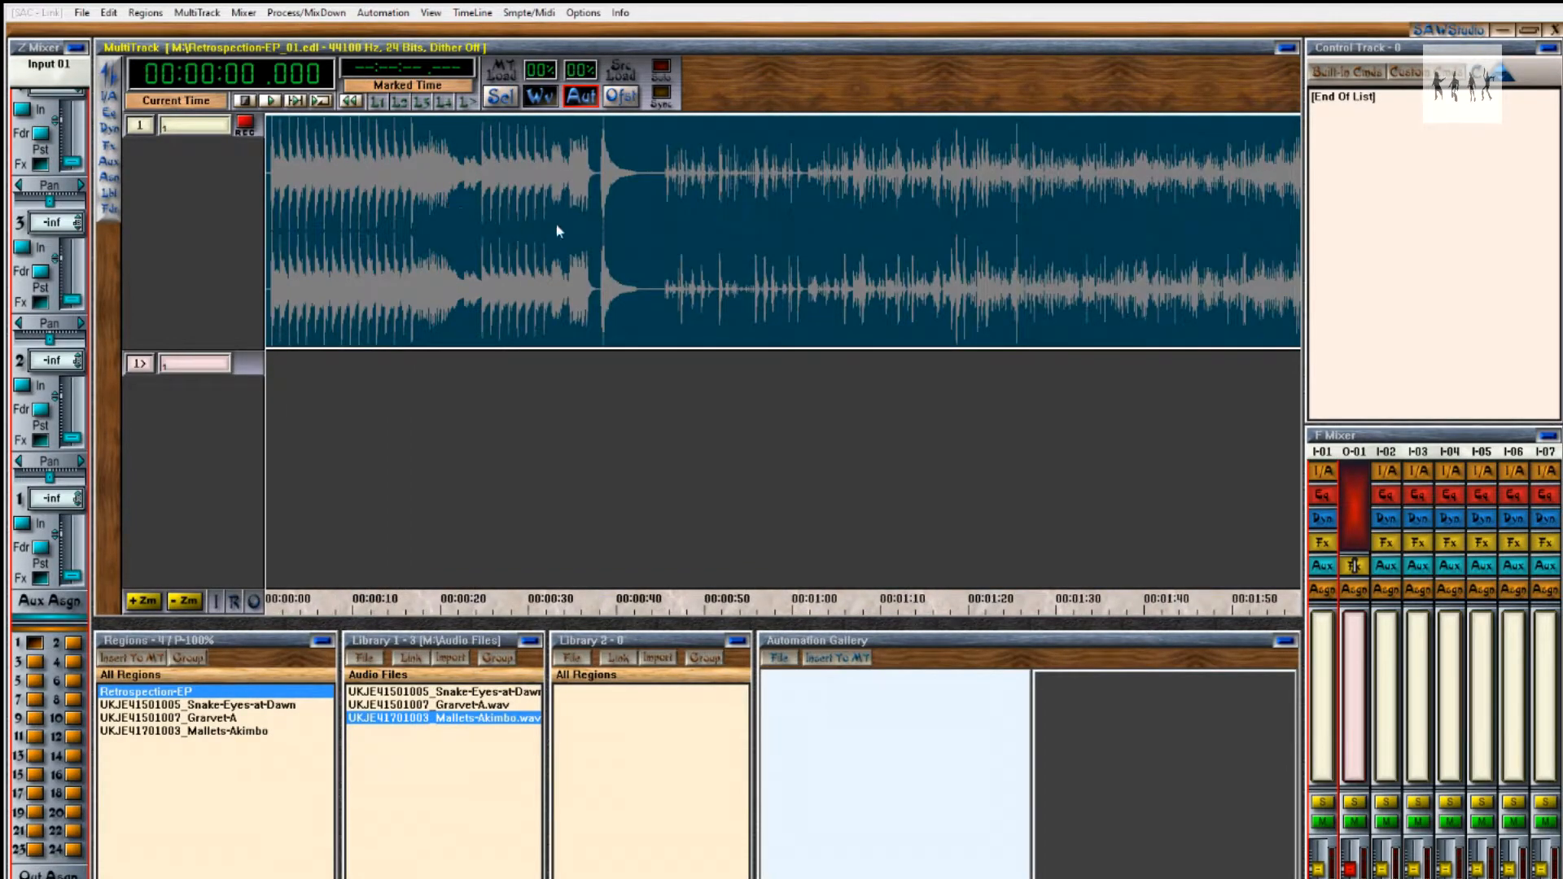
{"action": "scroll", "coordinate": [643, 234], "scroll_direction": "down", "scroll_amount": 4}
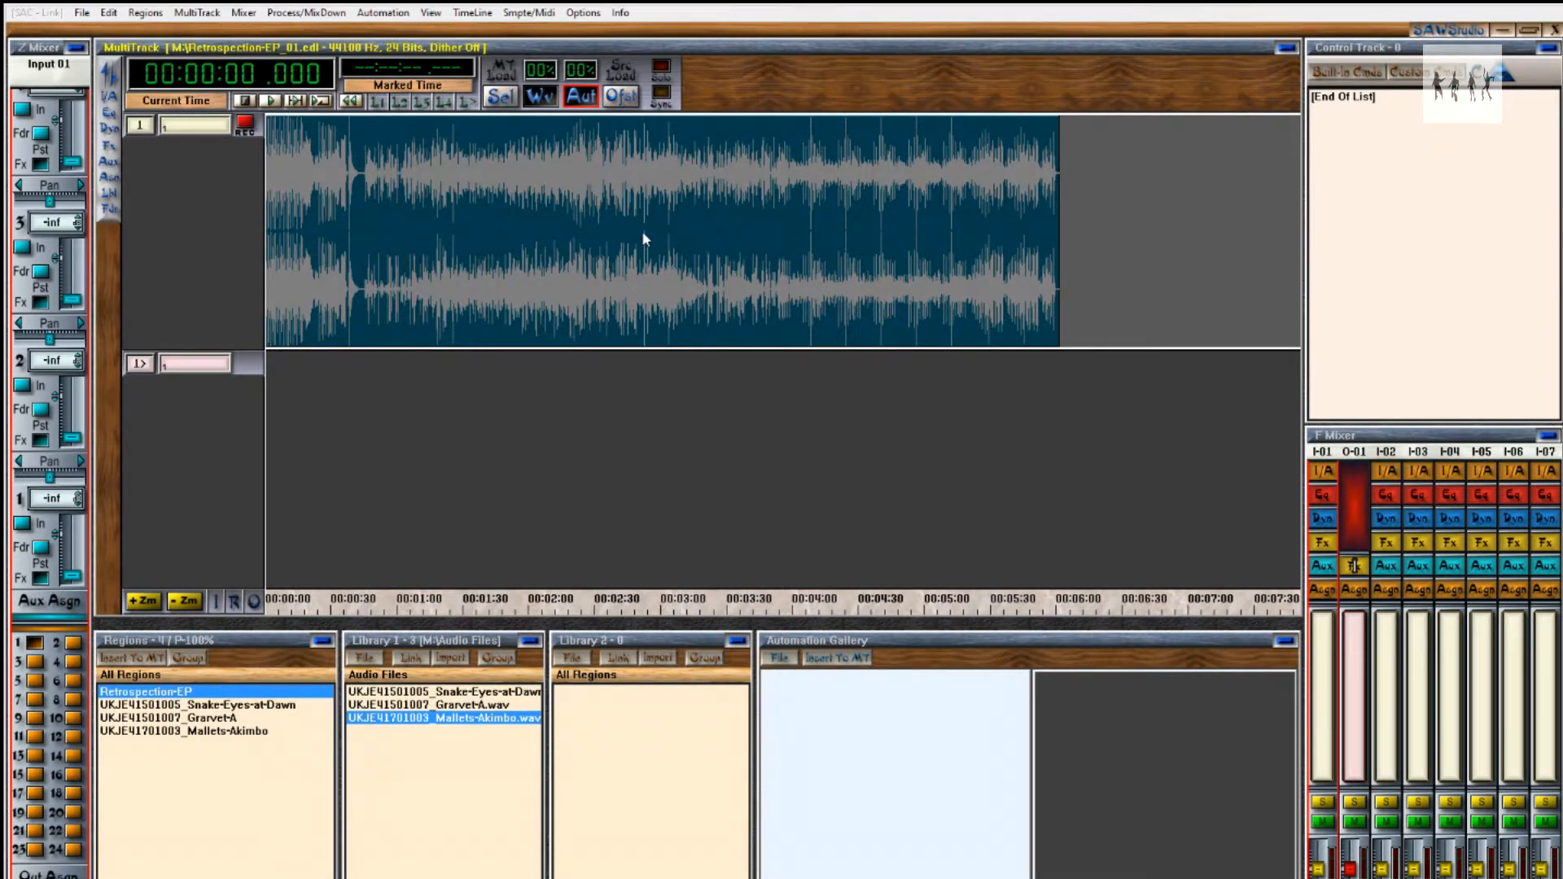
{"action": "scroll", "coordinate": [609, 231], "scroll_direction": "up", "scroll_amount": 8}
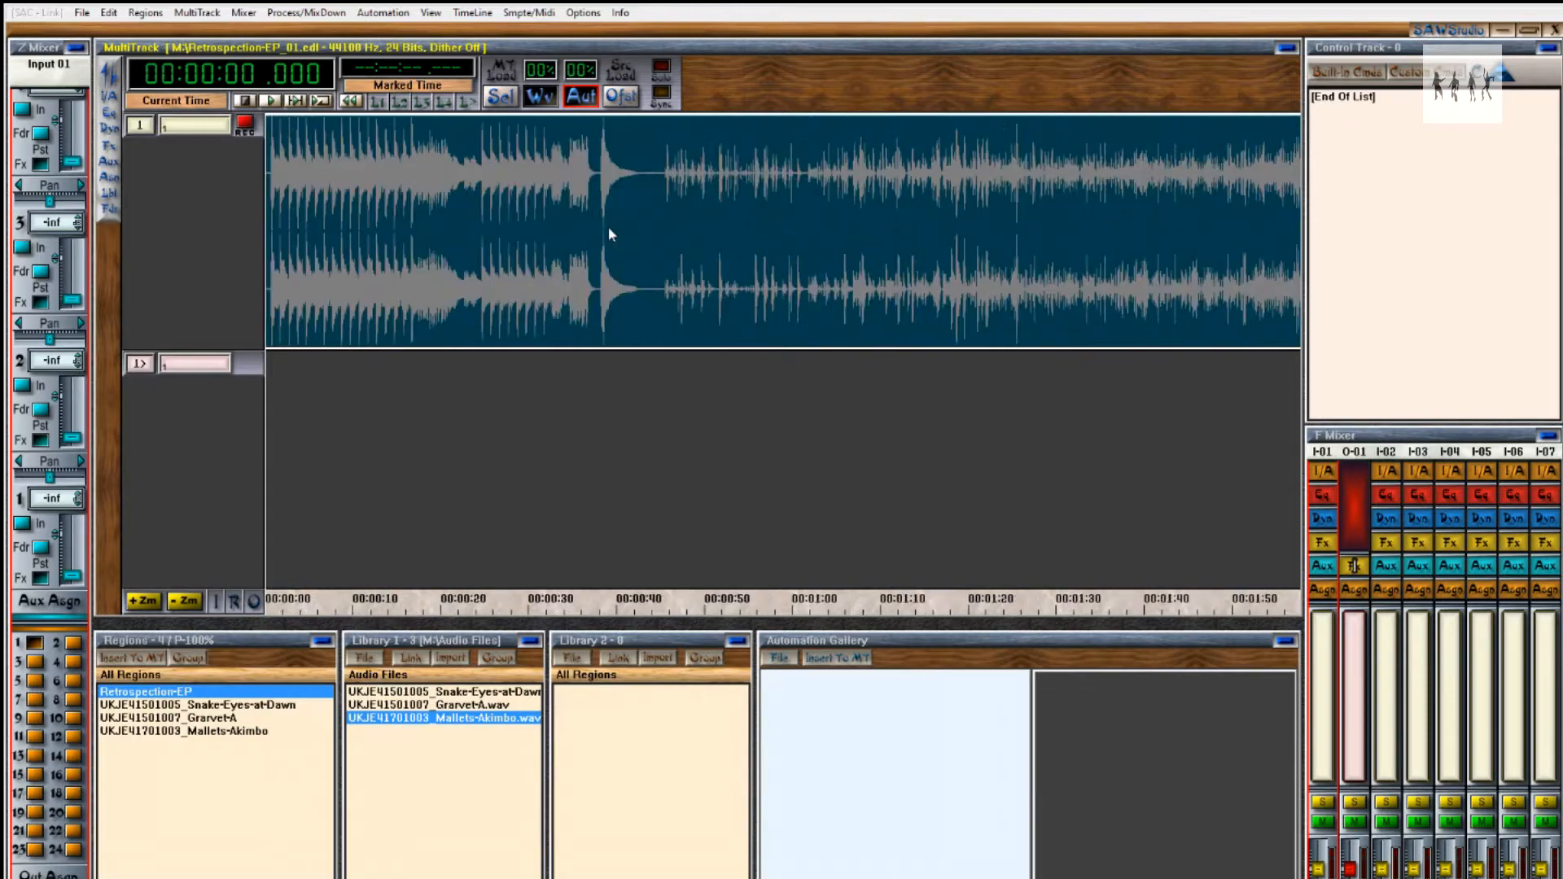
{"action": "scroll", "coordinate": [348, 234], "scroll_direction": "up", "scroll_amount": 3}
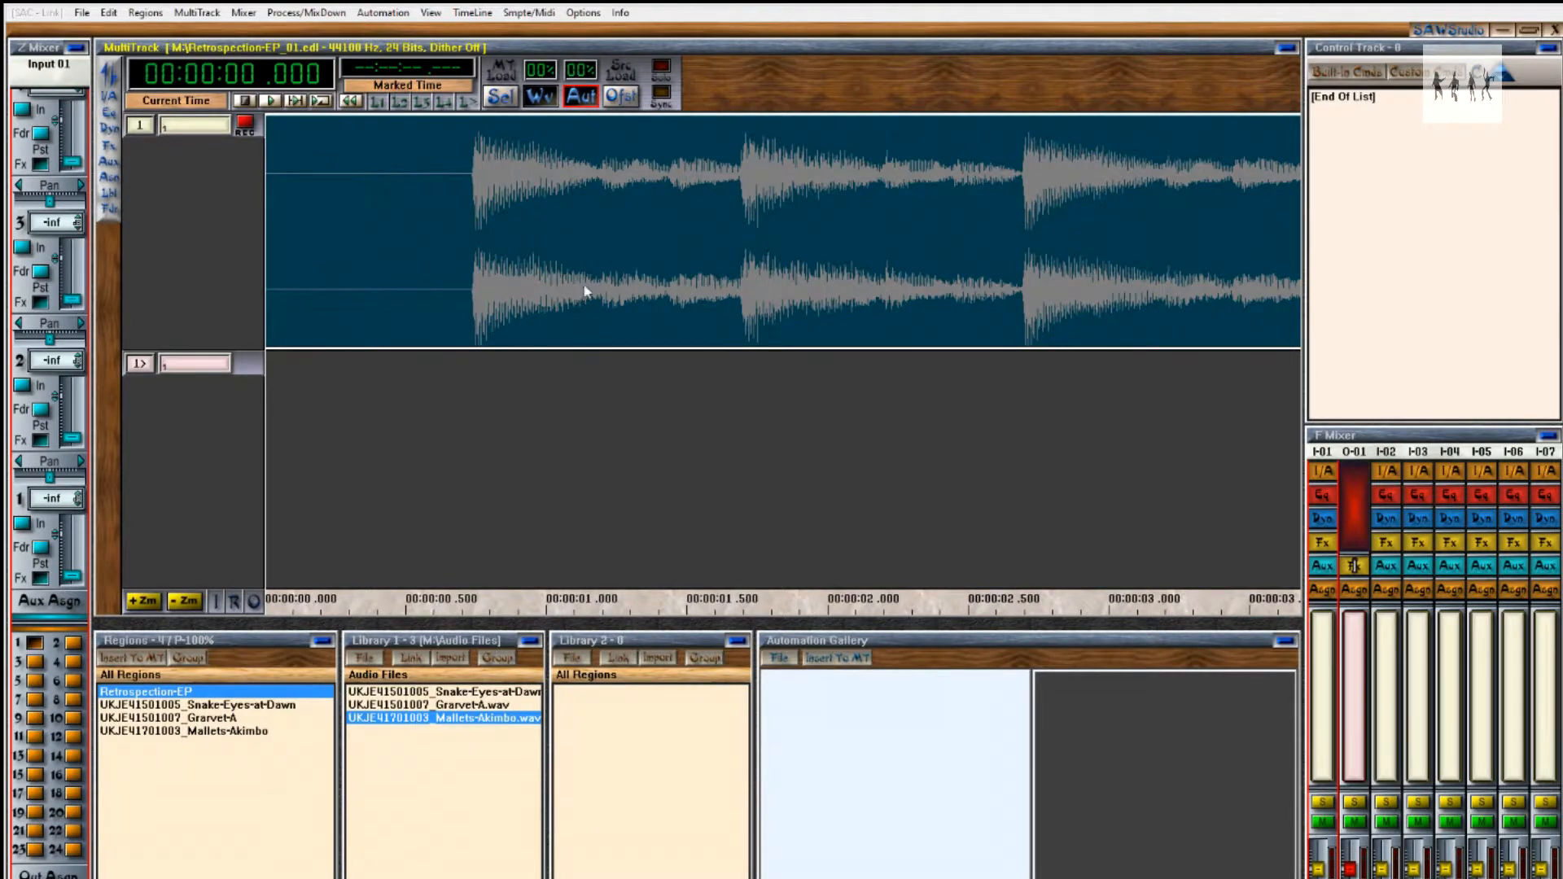
{"action": "scroll", "coordinate": [612, 286], "scroll_direction": "down", "scroll_amount": 4}
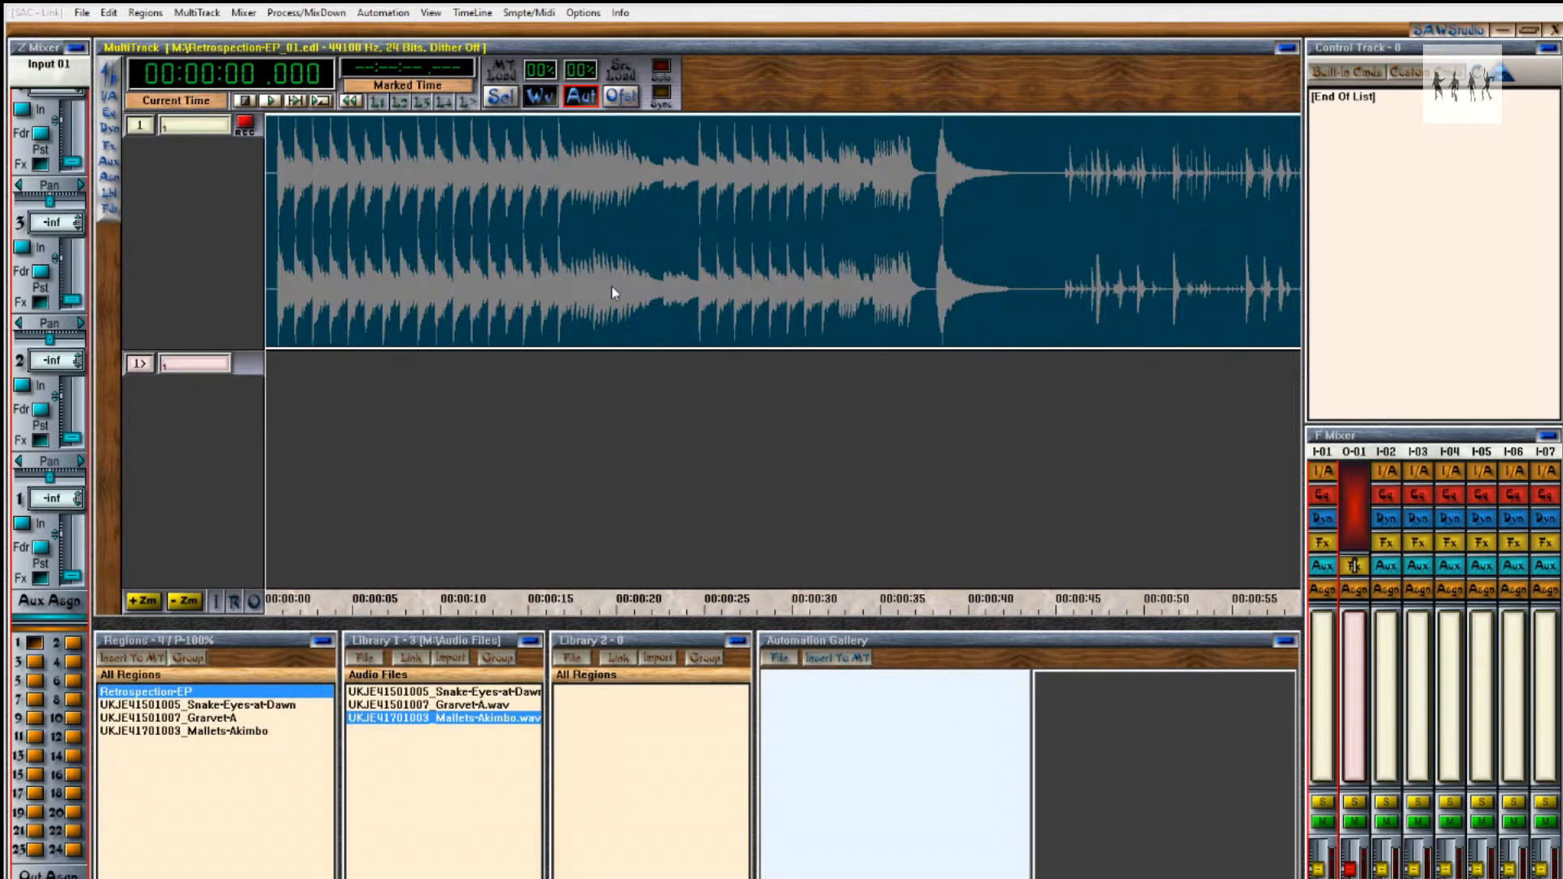
{"action": "scroll", "coordinate": [705, 257], "scroll_direction": "down", "scroll_amount": 4}
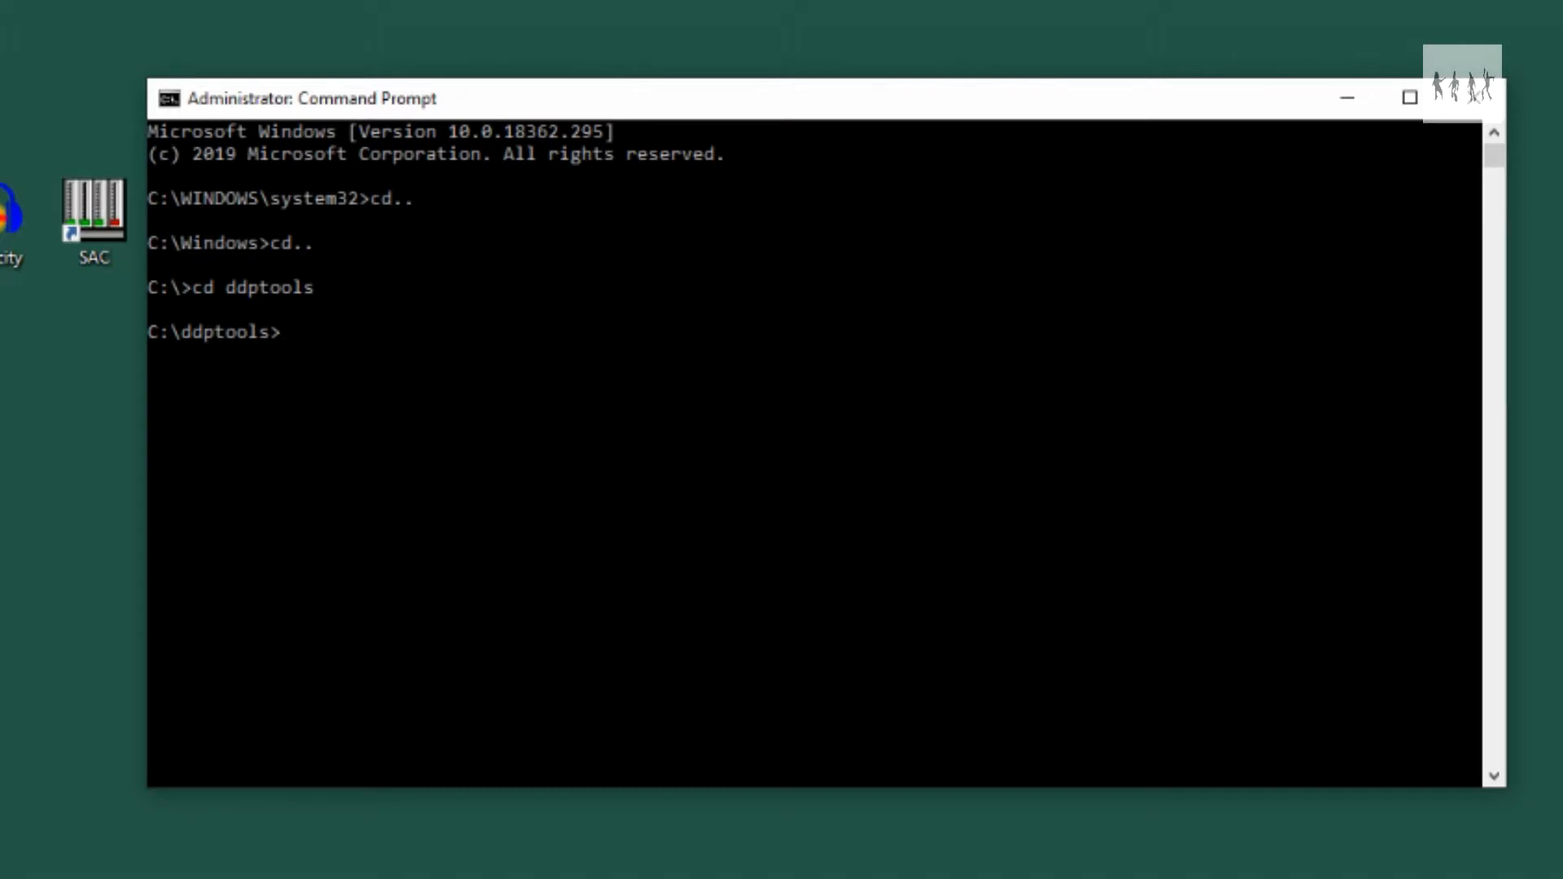
In the Command Prompt, list the contents of the C:\ddptools folder.
{"action": "type", "text": "dir"}
{"action": "key", "text": "Return"}
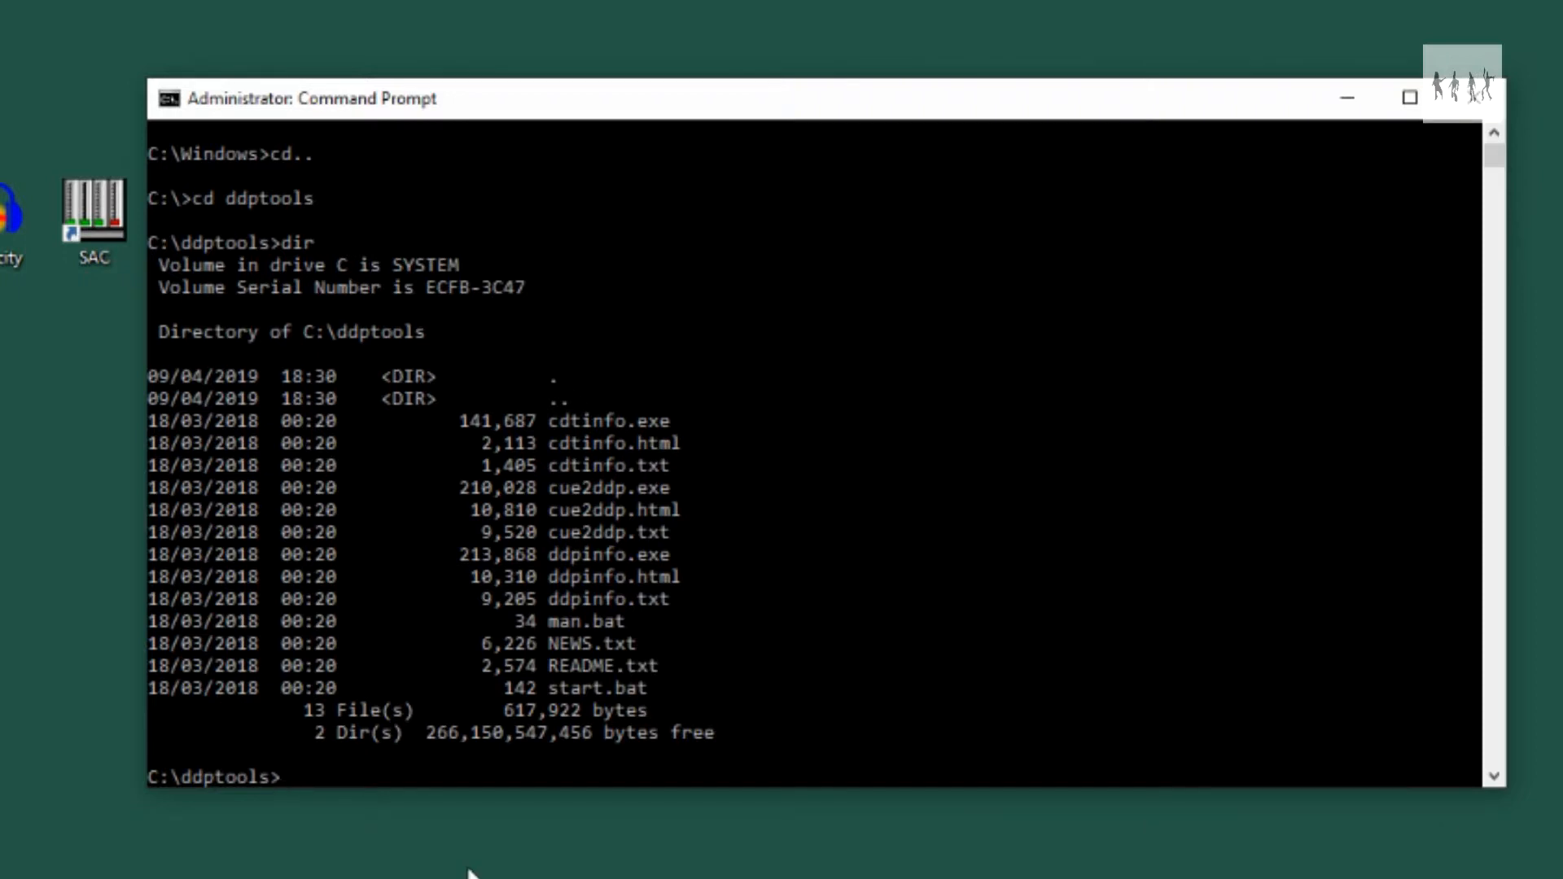
Begin a cue2ddp command with the options -ct and -m RETROSPECTION-EP-VER01.
{"action": "type", "text": "cue2ddp"}
{"action": "type", "text": "-ct"}
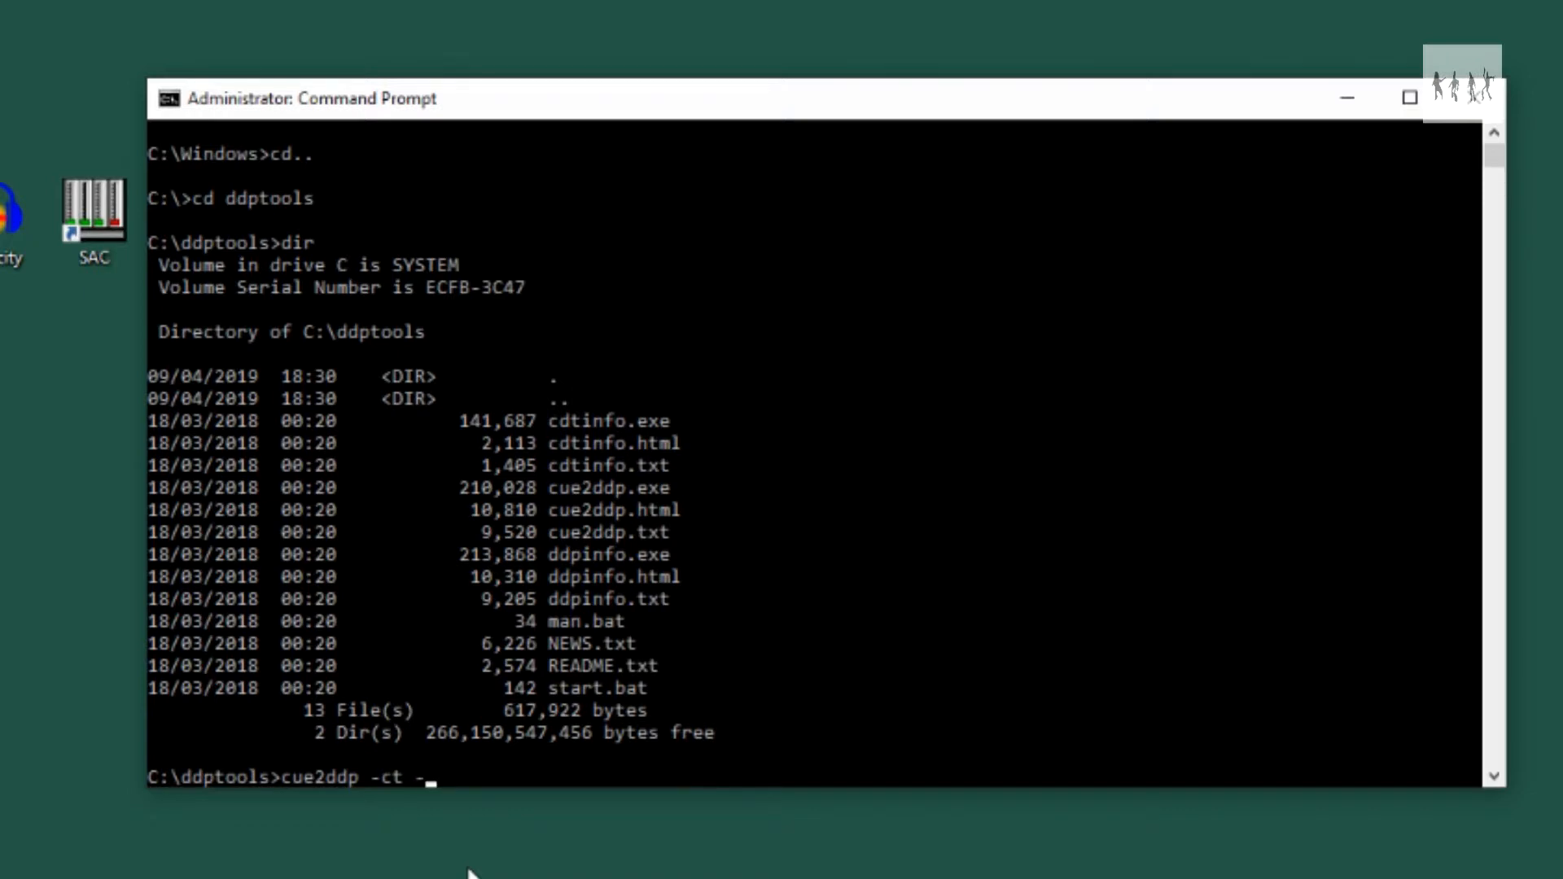
{"action": "type", "text": " -m"}
{"action": "type", "text": "RETROSPECTION-EP"}
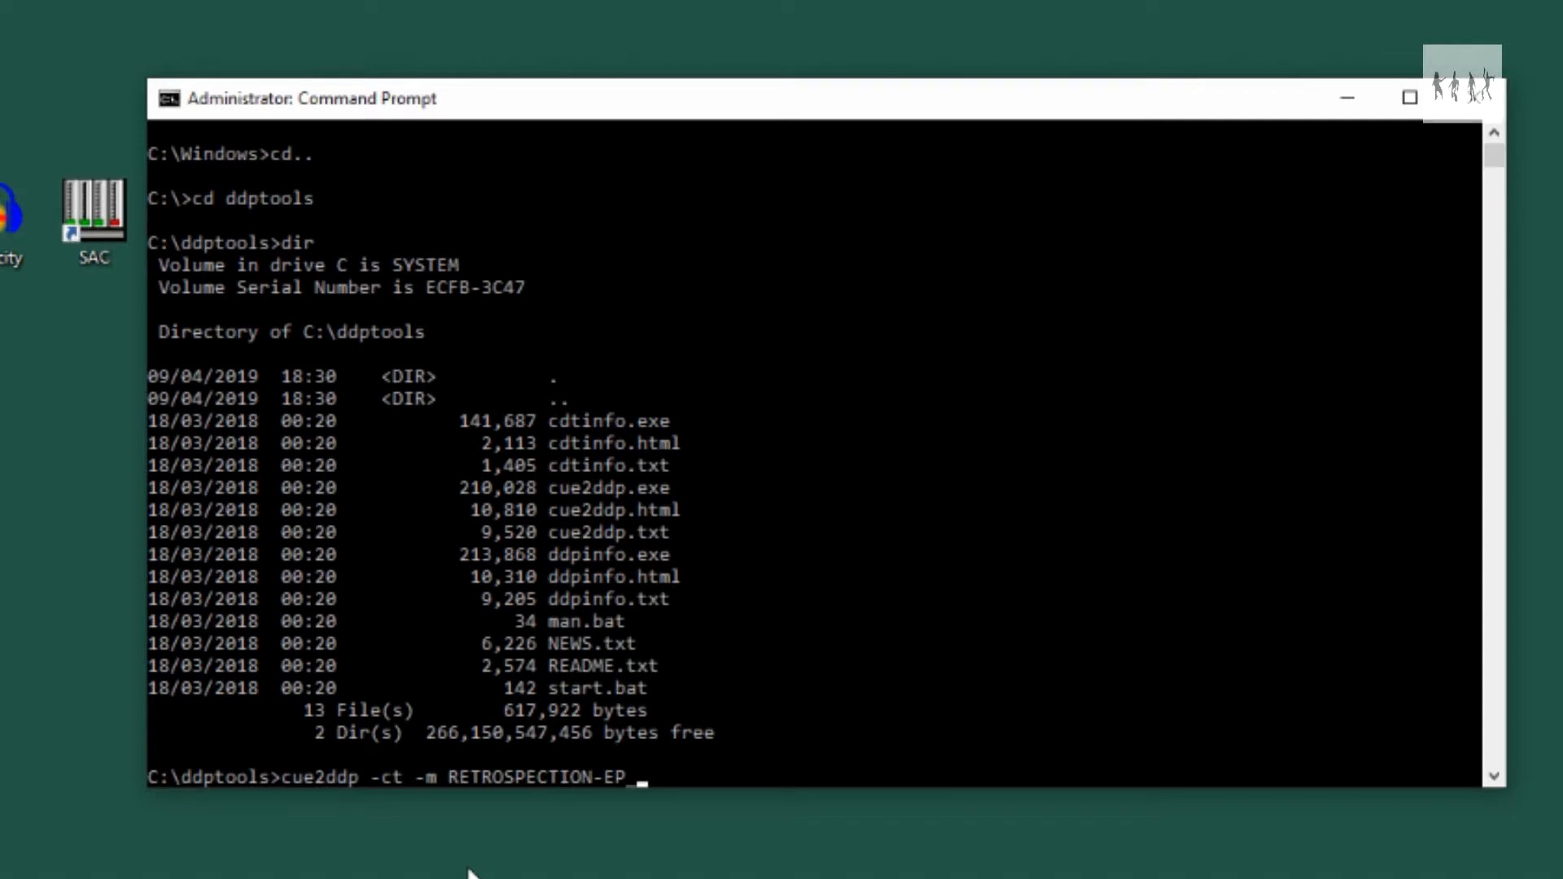
{"action": "key", "text": "BackSpace"}
{"action": "type", "text": "-VER01"}
Add m:\CUE-WAV-SOURCE\Retrospection-EP.cue to the cue2ddp command as the source cue file.
{"action": "type", "text": "m:\\CUE-WA"}
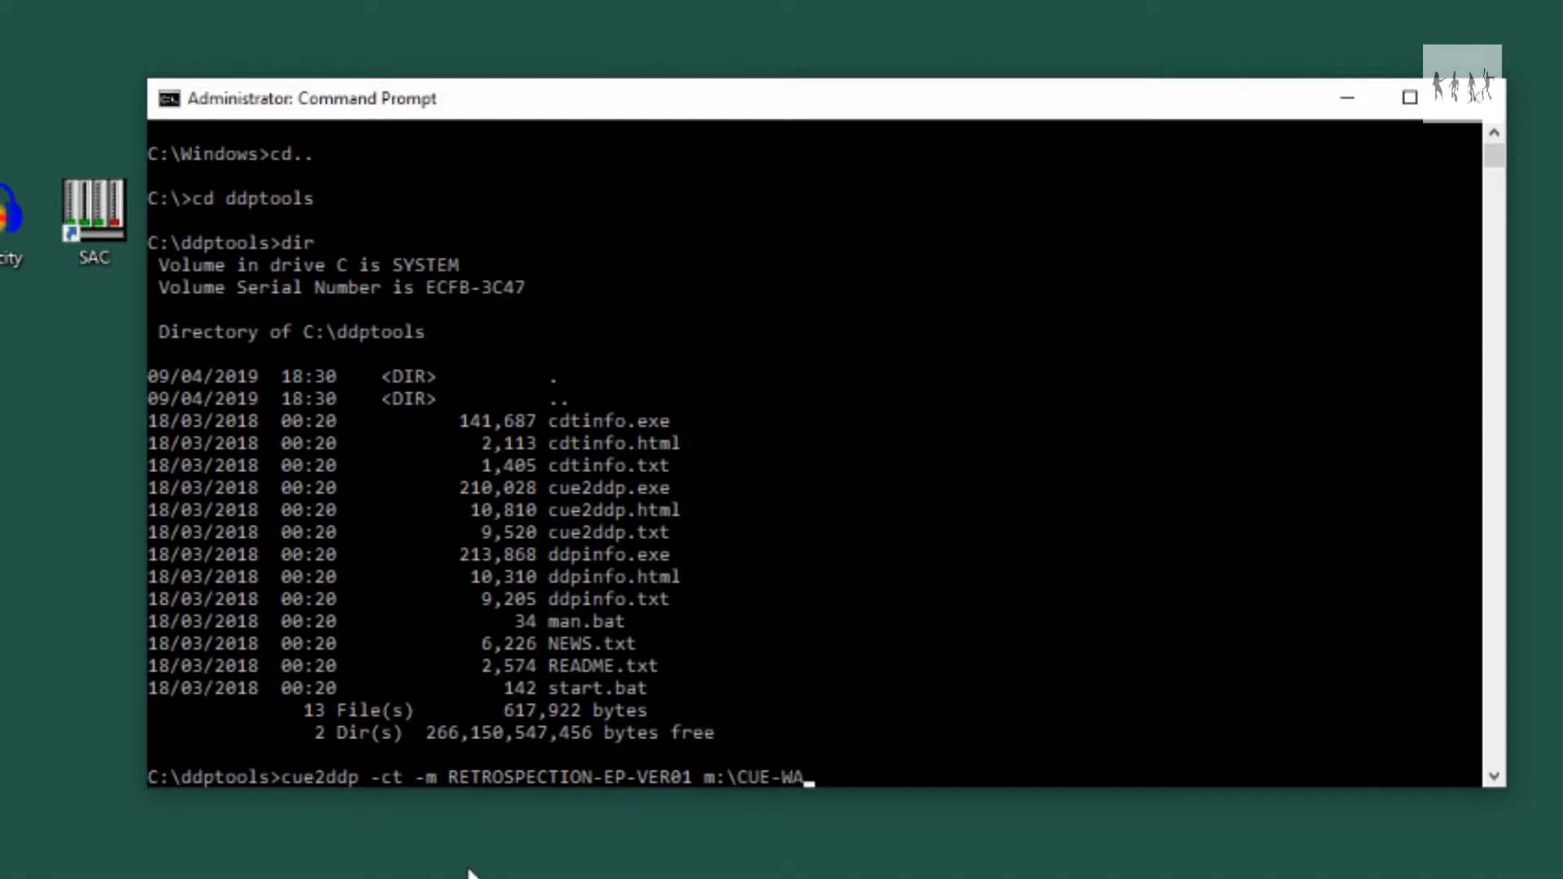
{"action": "type", "text": "V-SOURCE"}
{"action": "type", "text": "\\"}
{"action": "type", "text": "Re"}
{"action": "type", "text": "trospec"}
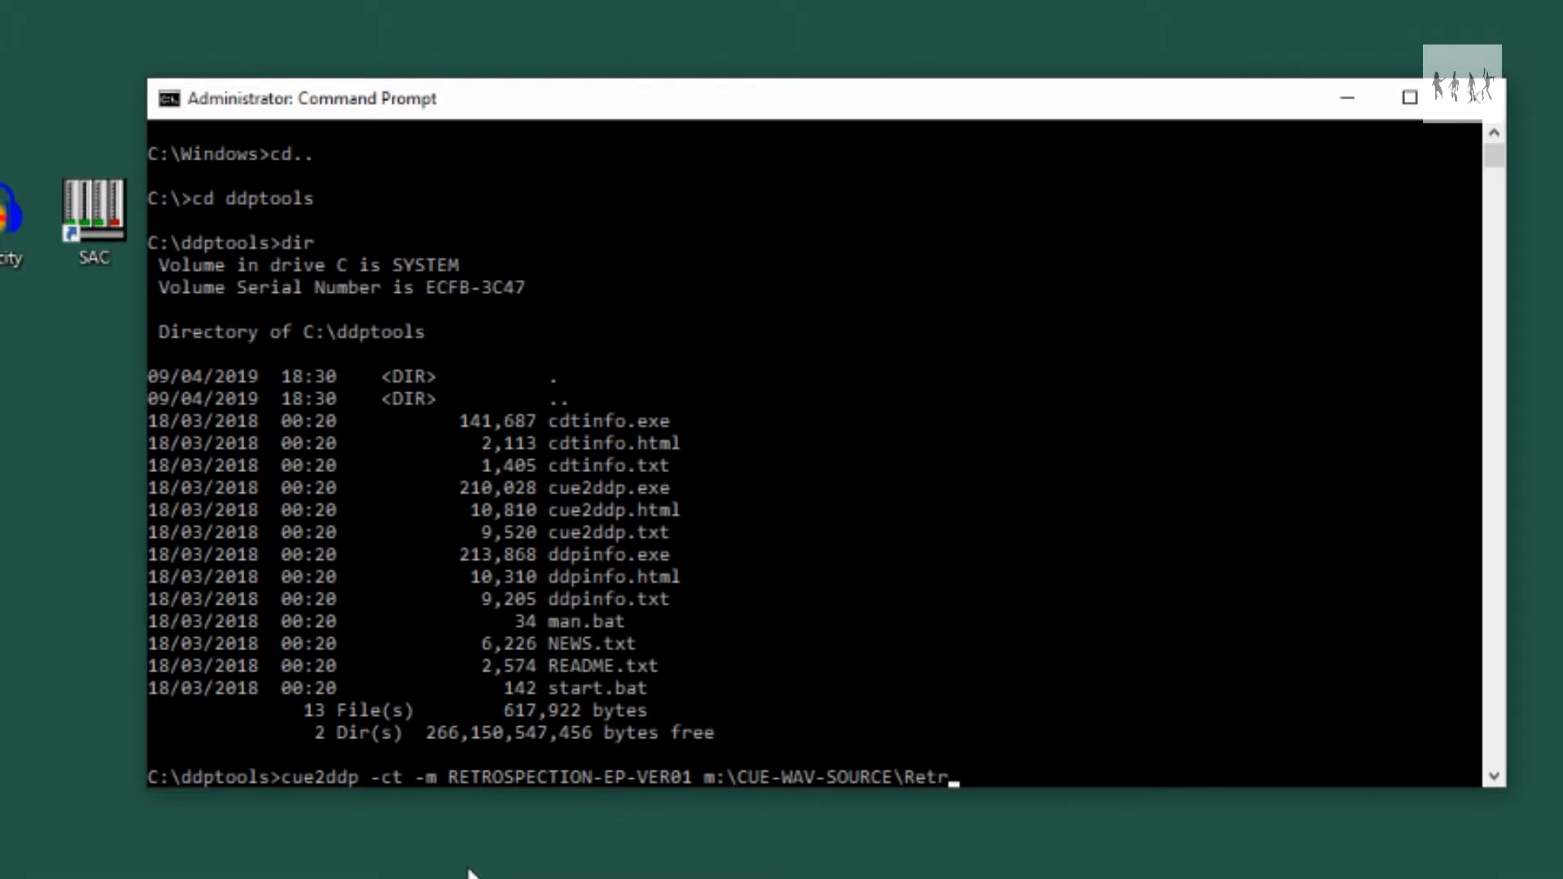
{"action": "type", "text": "tion-"}
{"action": "type", "text": "EP.cue"}
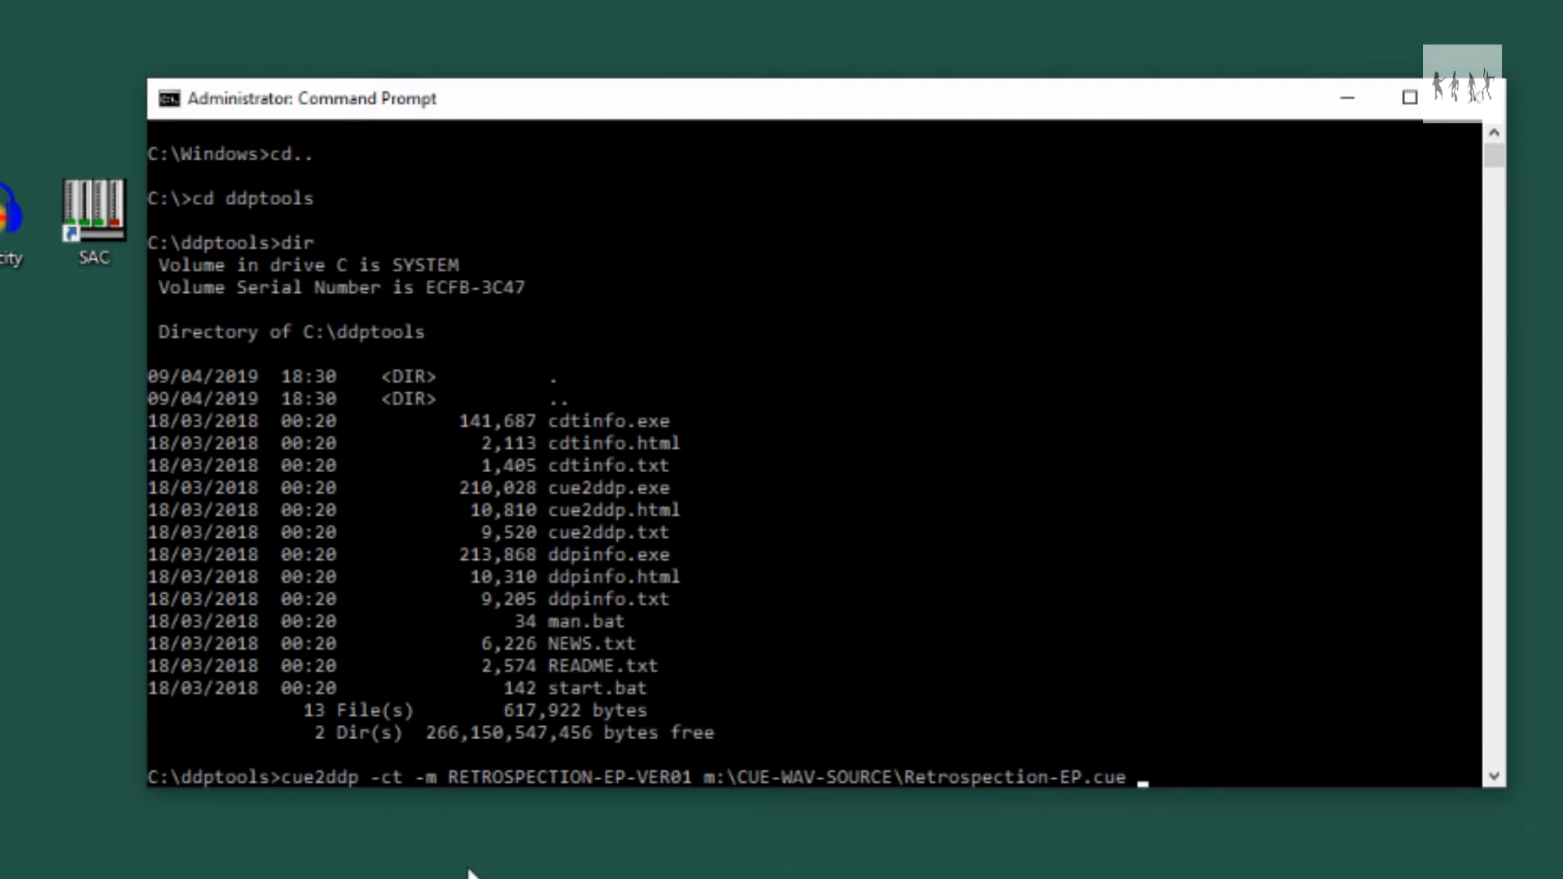
Complete the cue2ddp command with m:\DDP-1 as the output folder and run the conversion.
{"action": "type", "text": "m:\\DDP-1"}
{"action": "key", "text": "Return"}
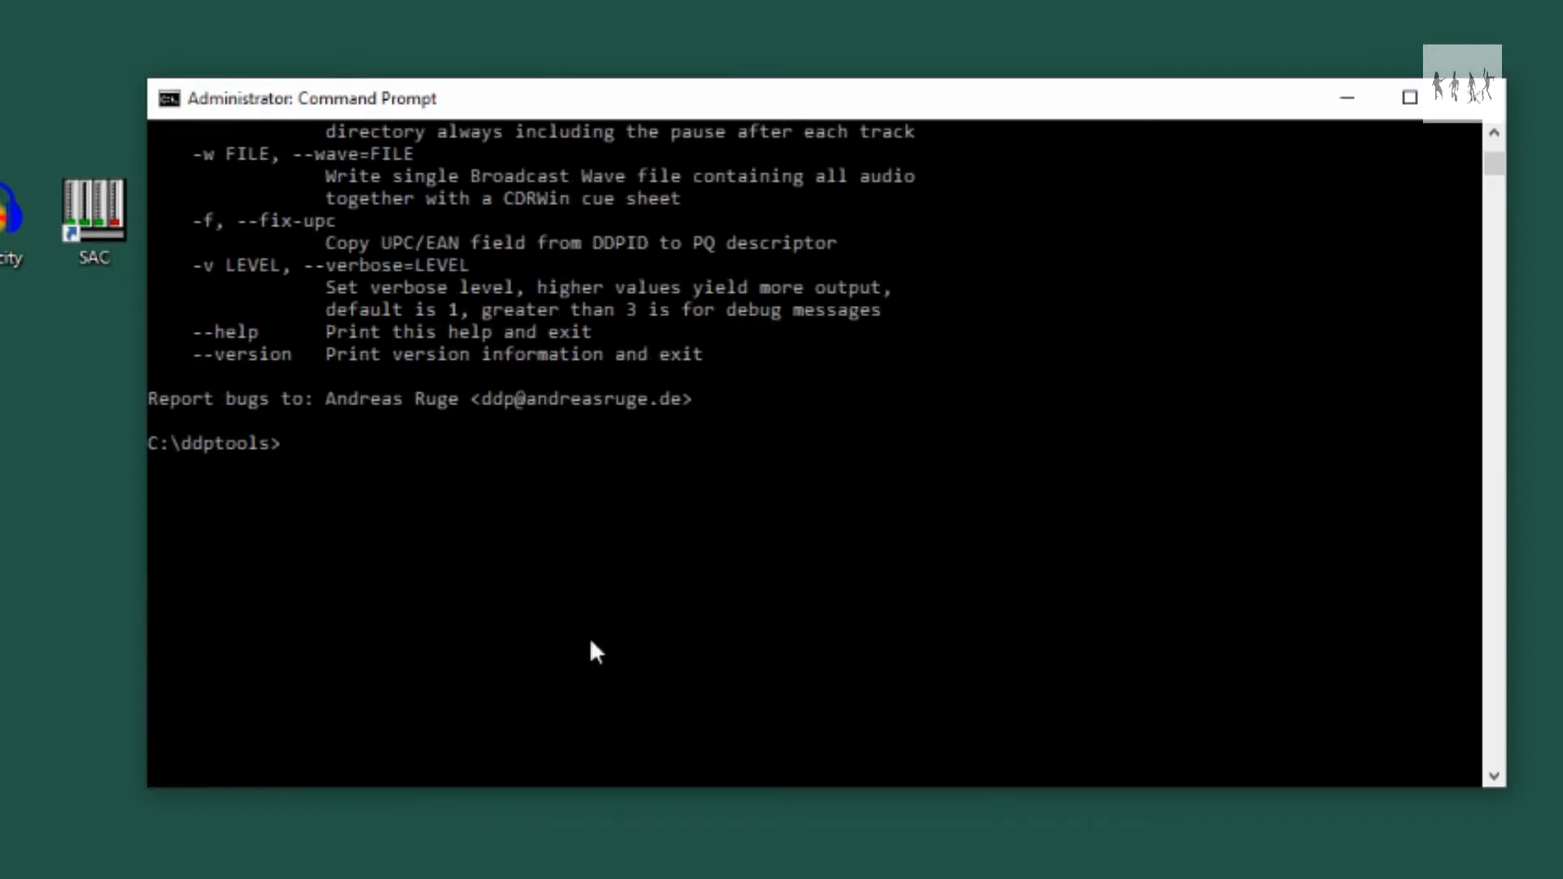
Try to validate the DDP checksums by running ddpinfo -y on m:\DDP1.
{"action": "key", "text": "Up"}
{"action": "key", "text": "BackSpace"}
{"action": "key", "text": "BackSpace"}
{"action": "key", "text": "BackSpace"}
{"action": "key", "text": "BackSpace"}
{"action": "key", "text": "BackSpace"}
{"action": "type", "text": "y m"}
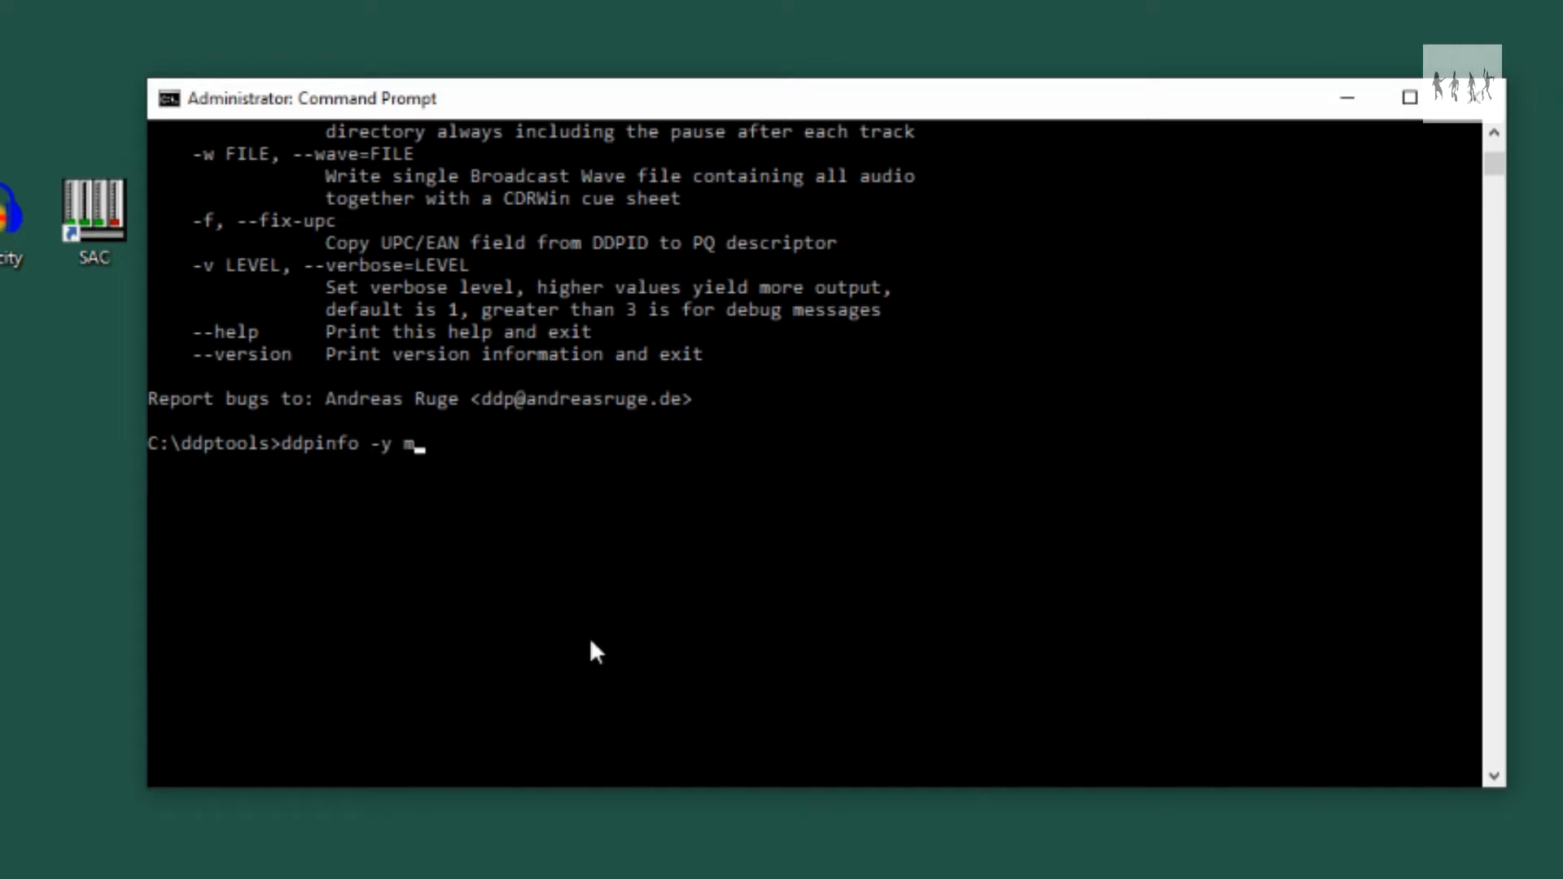
{"action": "type", "text": ":\\DDP1"}
{"action": "key", "text": "Return"}
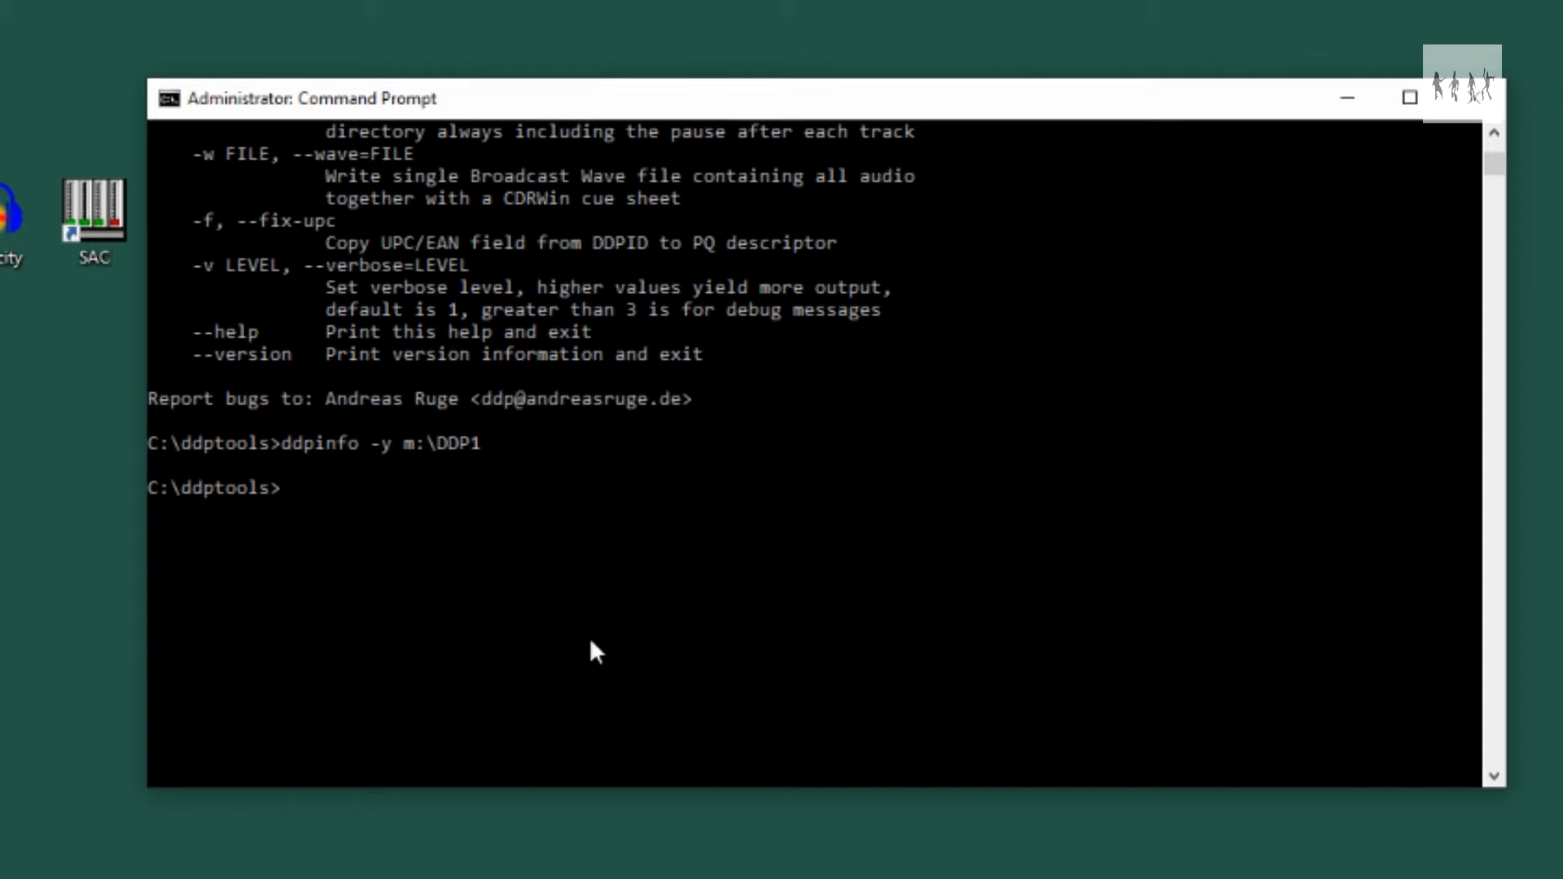
Correct the folder to m:\DDP-1 and rerun the ddpinfo -y checksum validation.
{"action": "key", "text": "Up"}
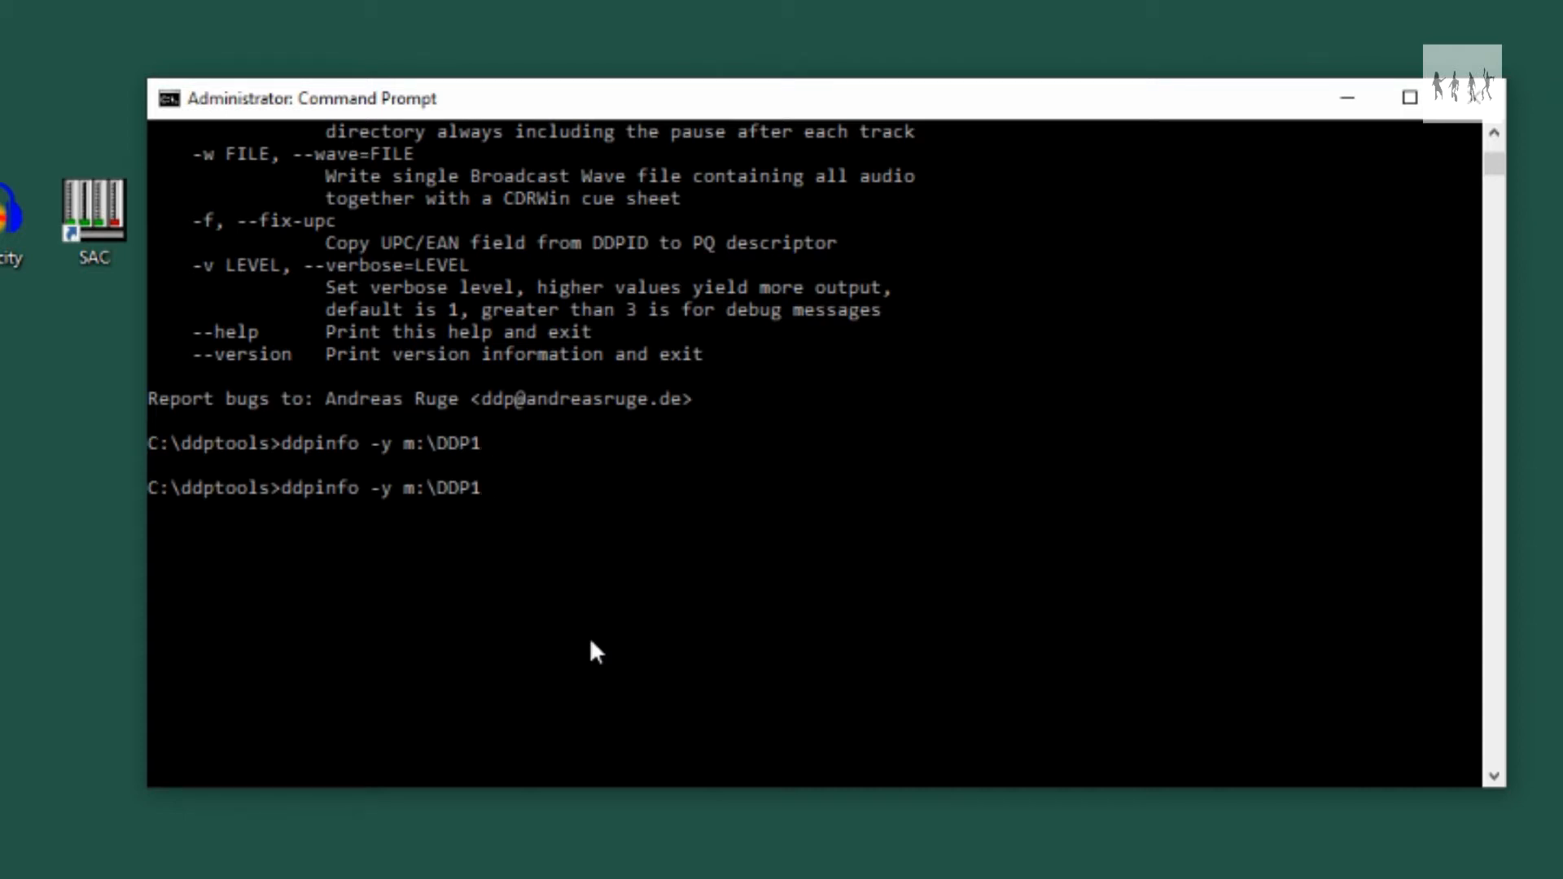
{"action": "key", "text": "BackSpace"}
{"action": "type", "text": "-1"}
{"action": "key", "text": "Return"}
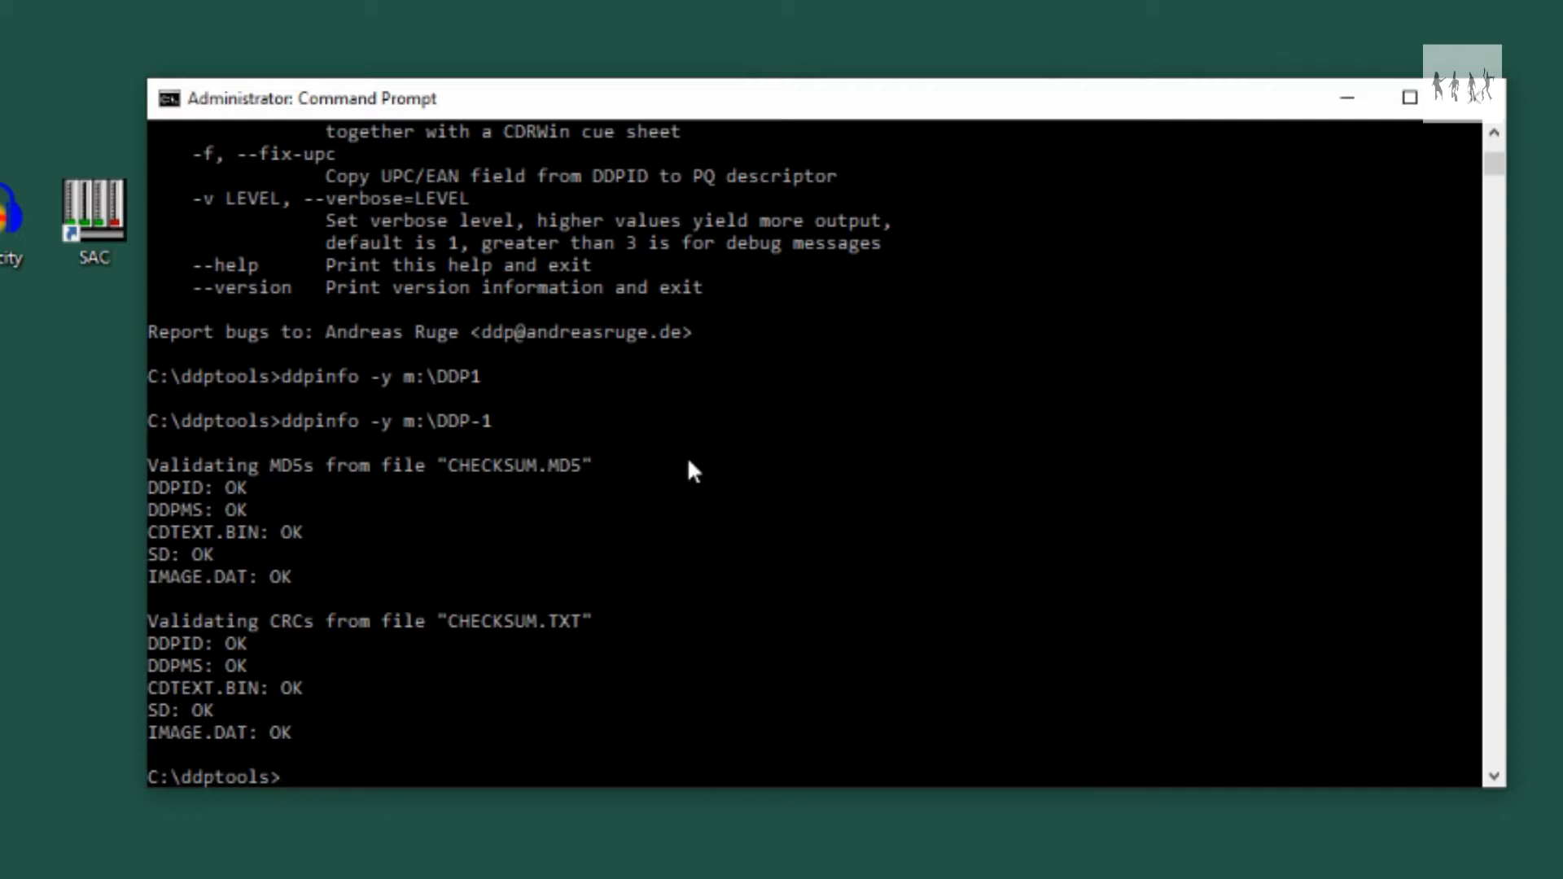
Print the cue sheet of the DDP image by running ddpinfo -c on m:\DDP-1.
{"action": "key", "text": "Up"}
{"action": "key", "text": "Left"}
{"action": "key", "text": "Left"}
{"action": "key", "text": "Left"}
{"action": "key", "text": "Left"}
{"action": "key", "text": "Left"}
{"action": "key", "text": "Left"}
{"action": "key", "text": "Left"}
{"action": "key", "text": "Left"}
{"action": "key", "text": "Left"}
{"action": "key", "text": "Left"}
{"action": "key", "text": "Left"}
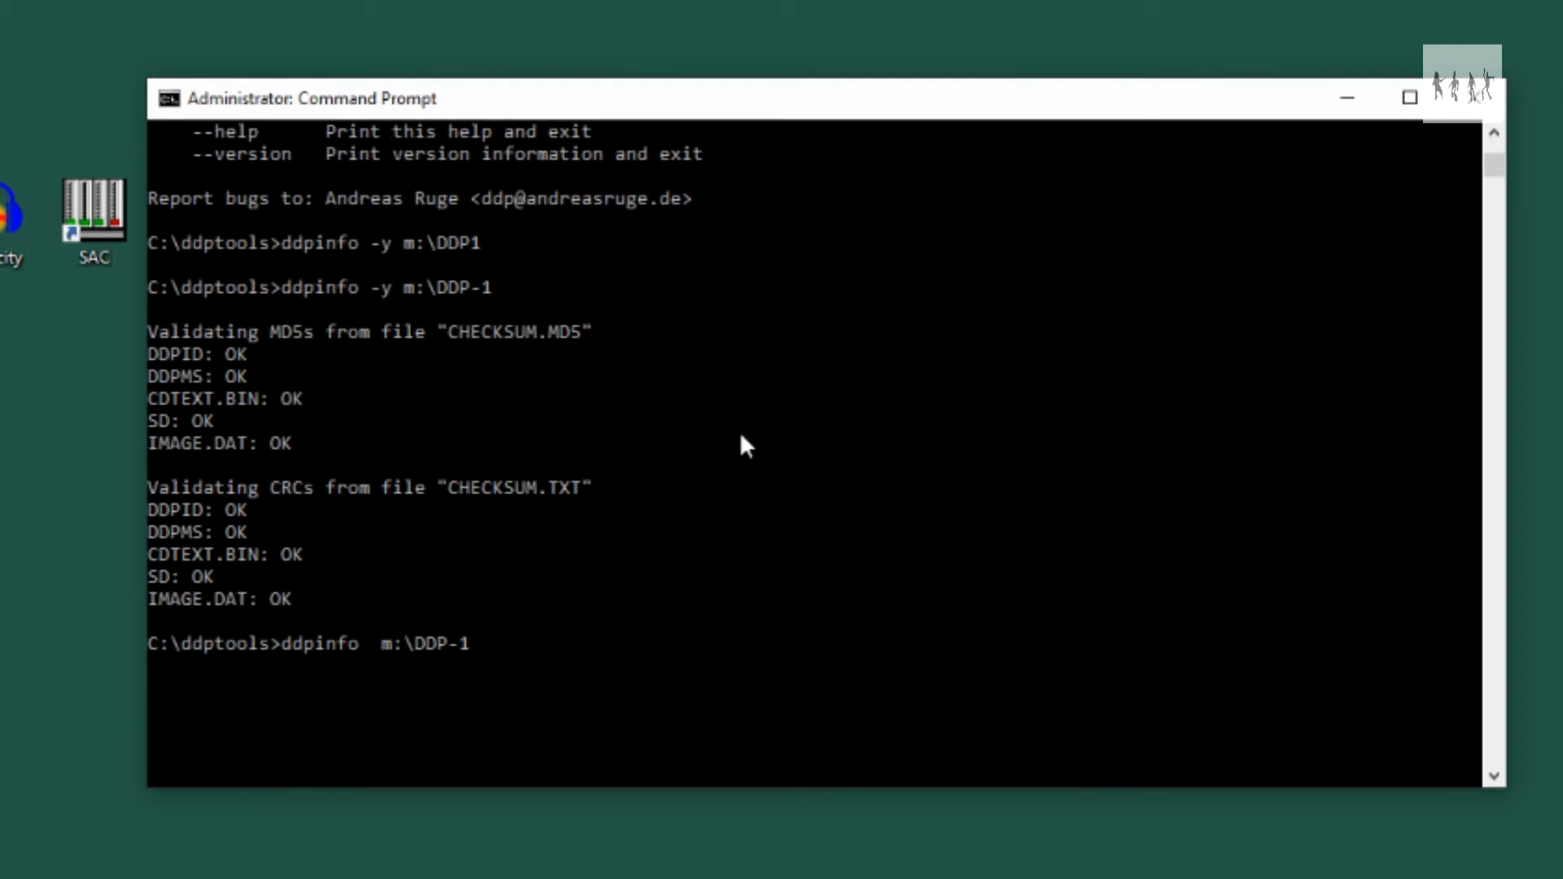
{"action": "key", "text": "Delete"}
{"action": "key", "text": "Delete"}
{"action": "type", "text": "-c"}
{"action": "key", "text": "Return"}
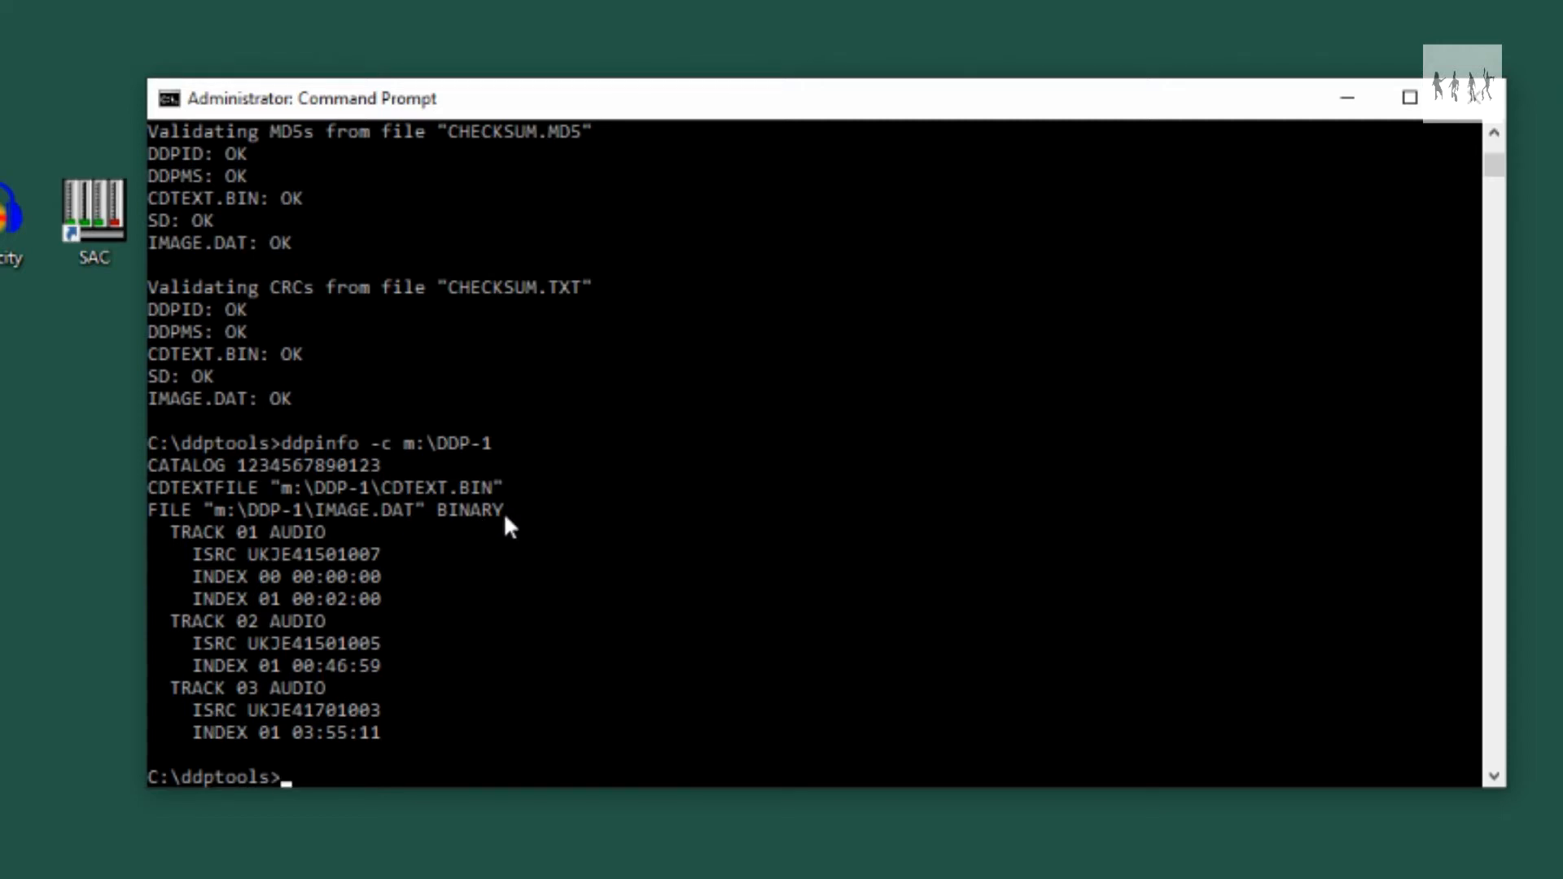
Extract the DDP audio from m:\DDP-1 to m:\EXTRACTED-CUE-WAV\Extracted.wav using ddpinfo with the -w option.
{"action": "scroll", "coordinate": [503, 511], "scroll_direction": "down", "scroll_amount": 2}
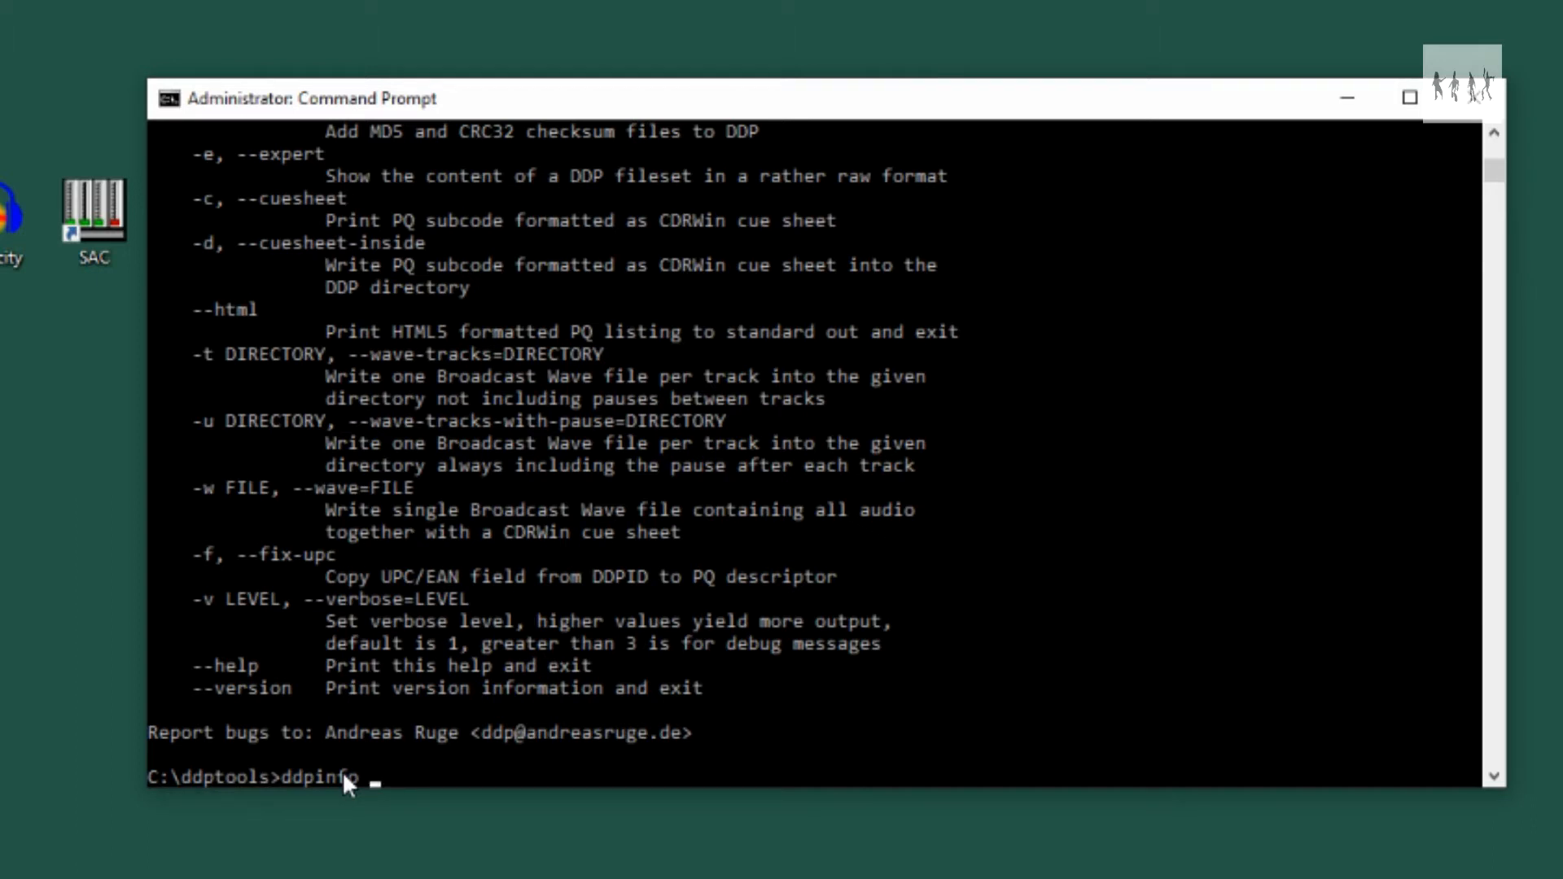
{"action": "type", "text": "w m:\\EXTRACTED-CUE-WAV\\"}
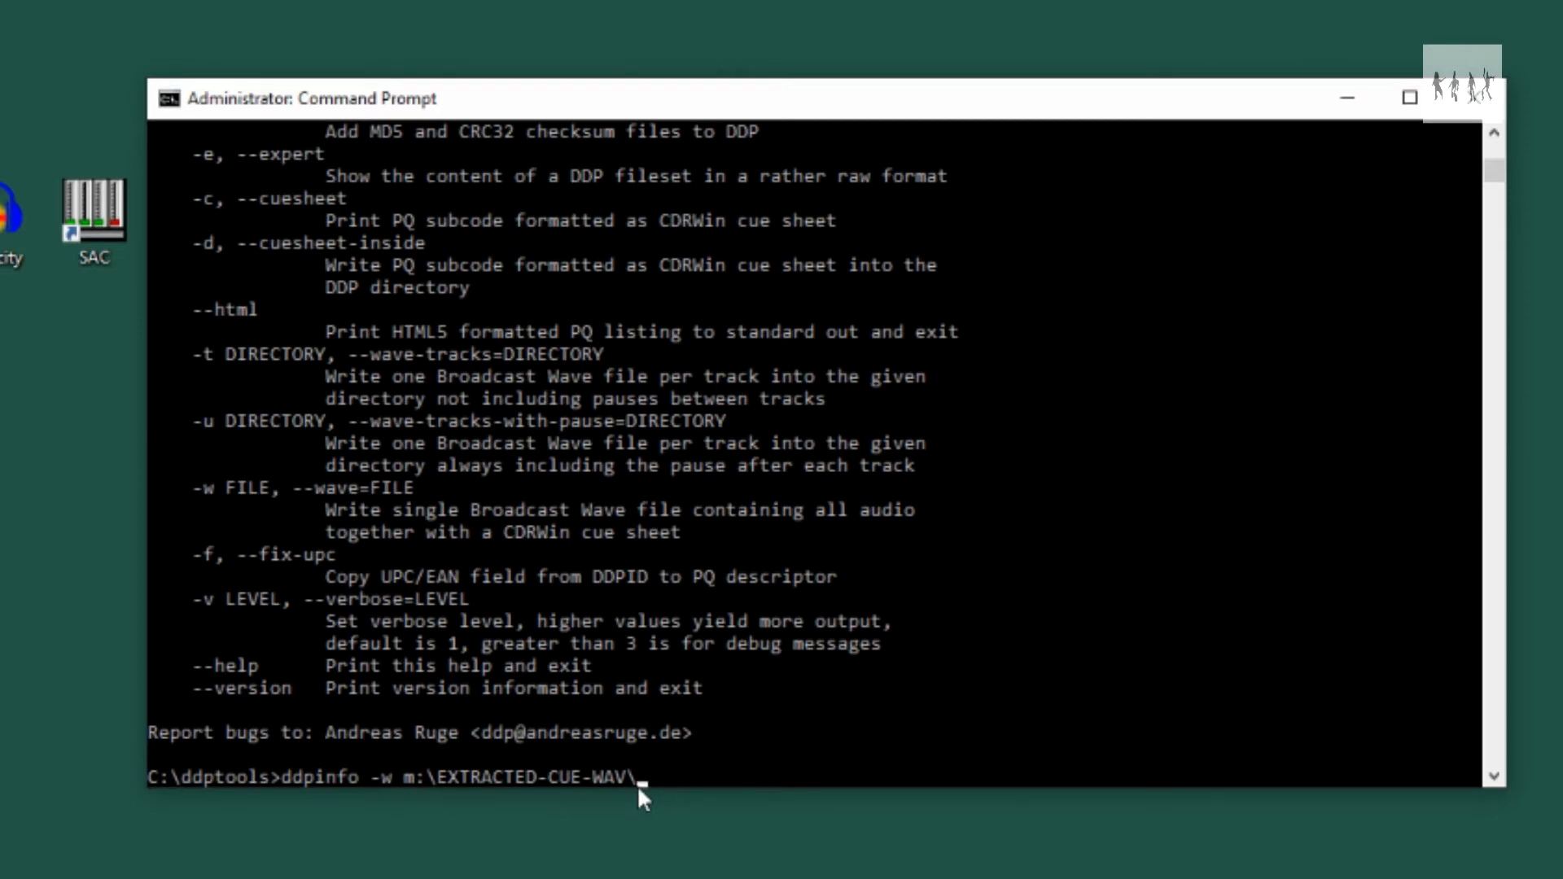
{"action": "type", "text": "ted.wav"}
{"action": "type", "text": "m:\\DD"}
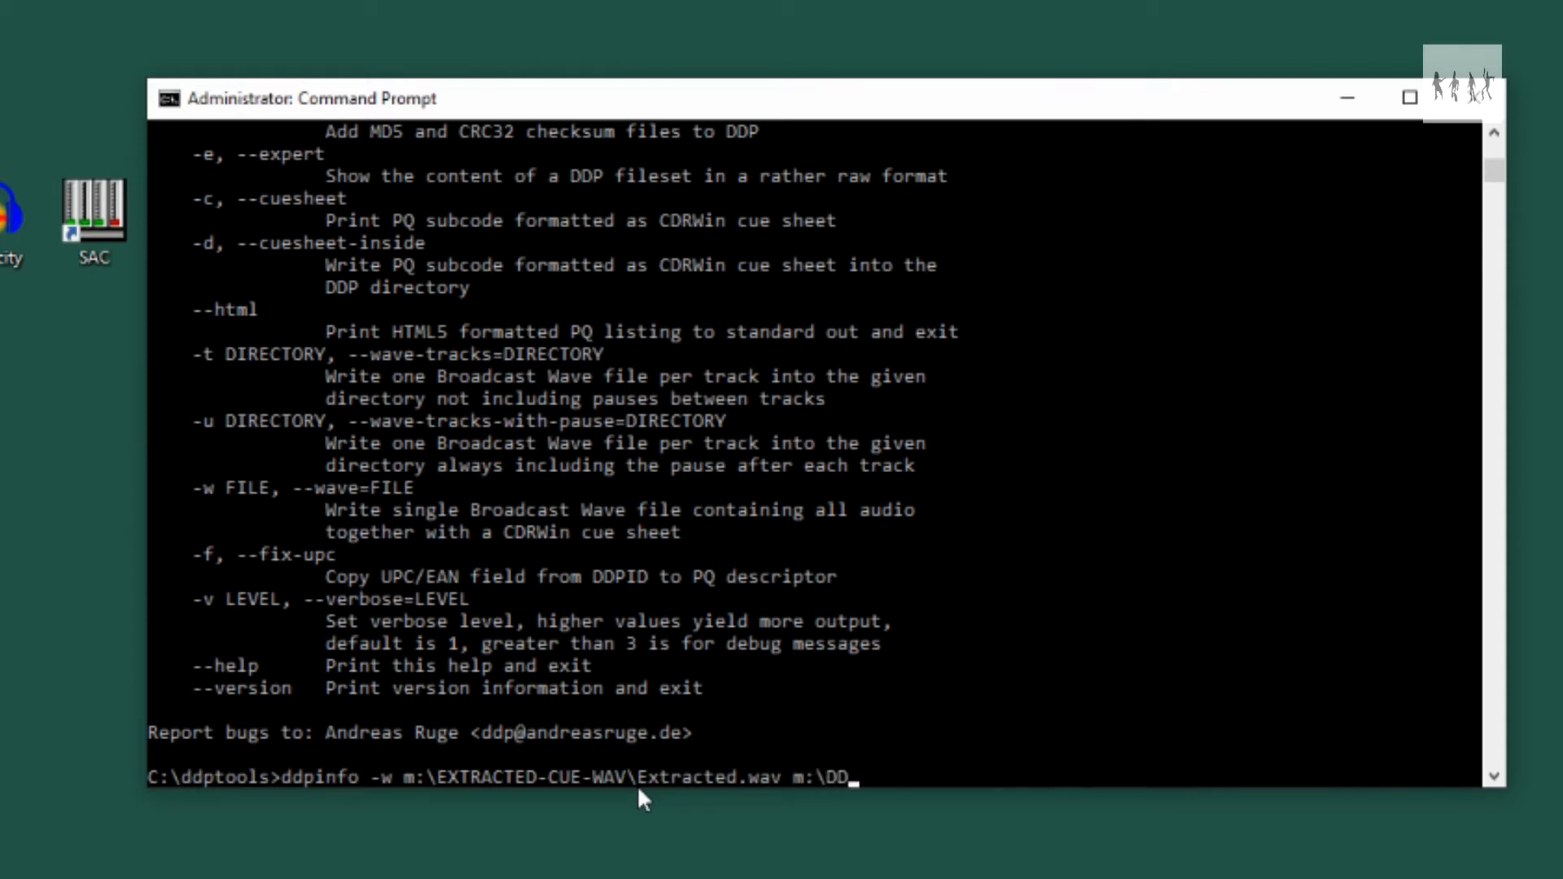
{"action": "type", "text": "P-1"}
{"action": "key", "text": "Return"}
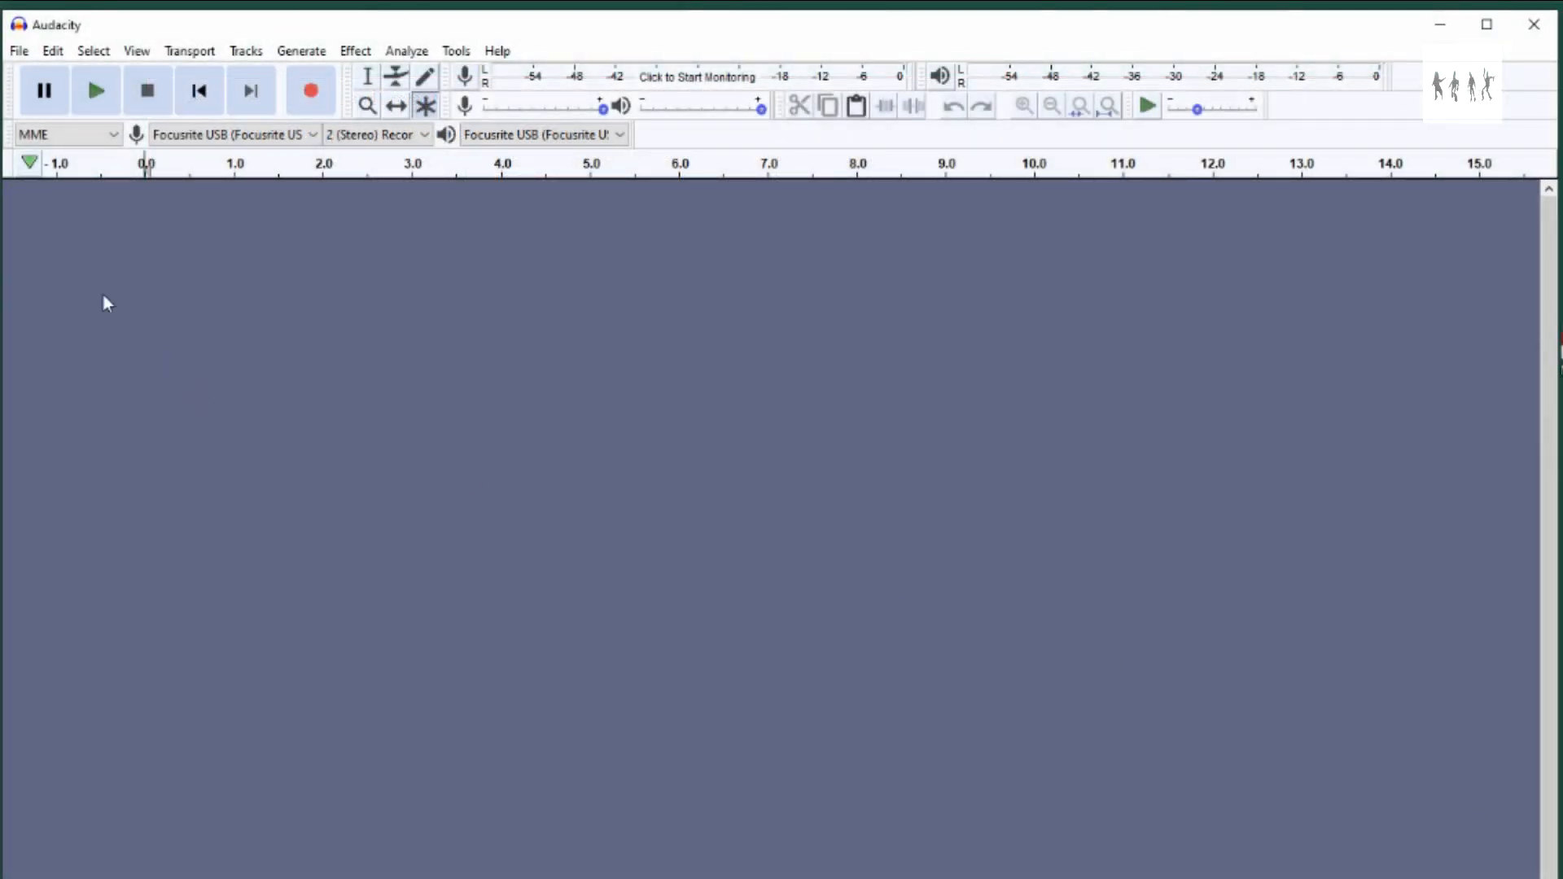
In Audacity, open Retrospection-EP.wav from the CUE-WAV-SOURCE folder on drive M, reading it directly from the original.
{"action": "left_click", "coordinate": [19, 51]}
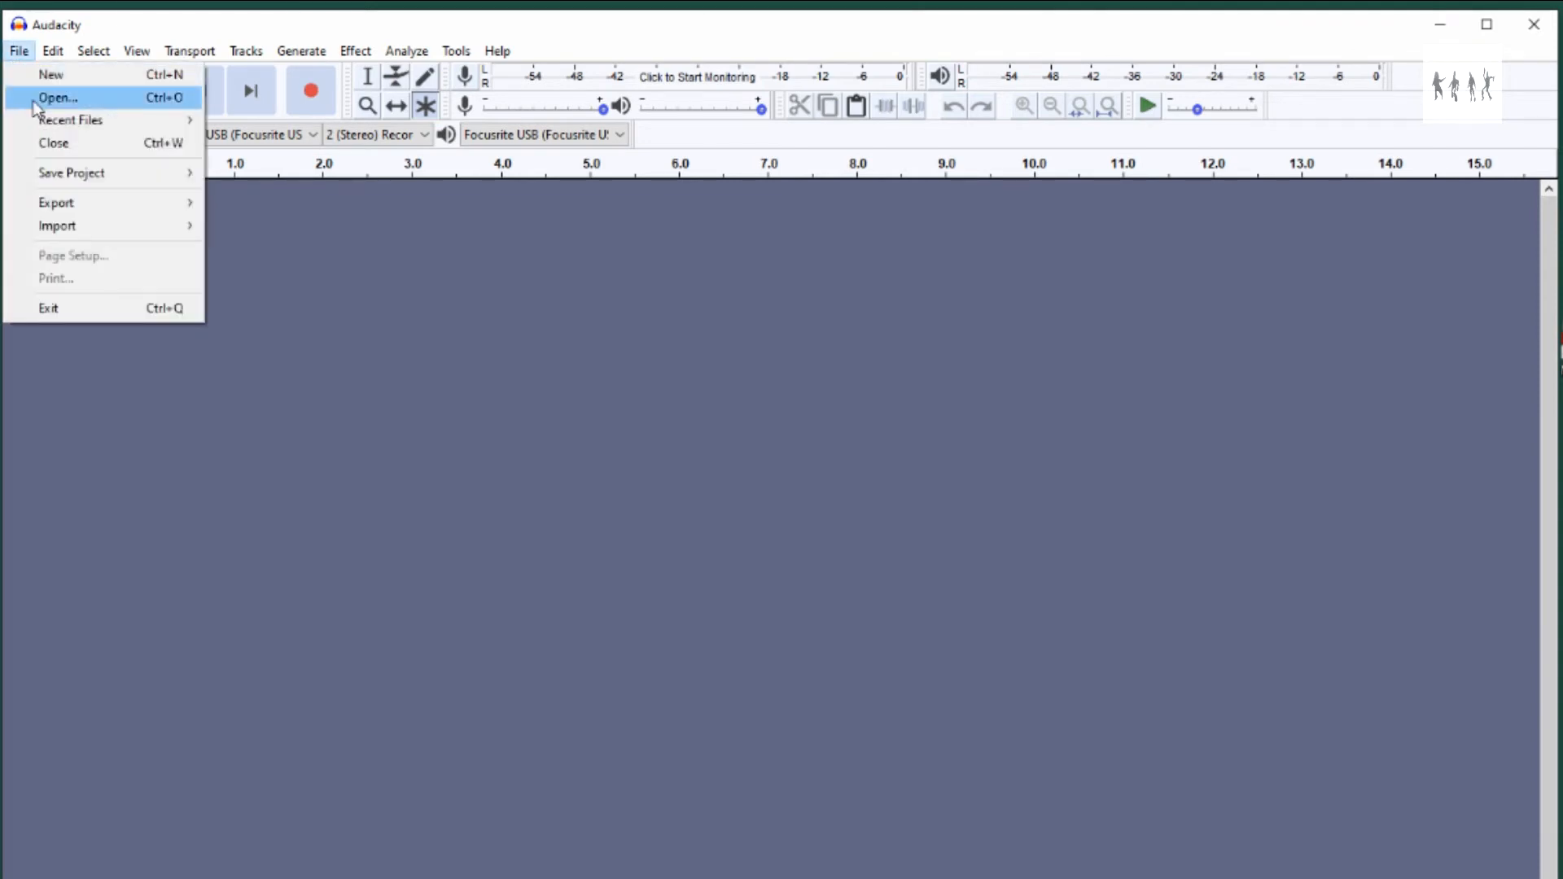
{"action": "left_click", "coordinate": [70, 98]}
{"action": "left_click", "coordinate": [307, 115]}
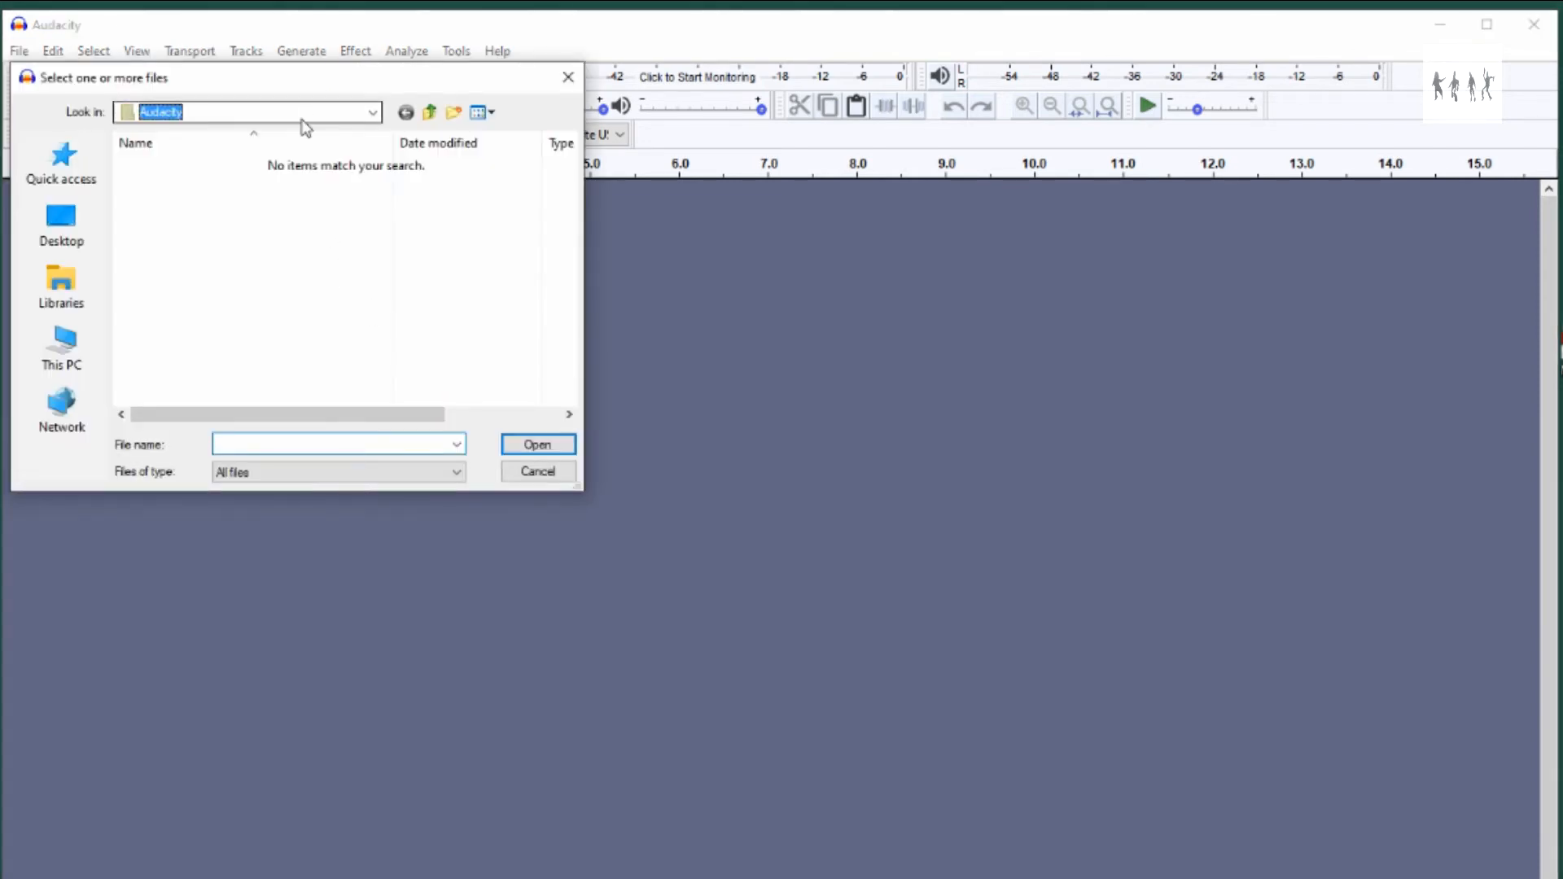
{"action": "left_click", "coordinate": [302, 119]}
{"action": "left_click", "coordinate": [329, 117]}
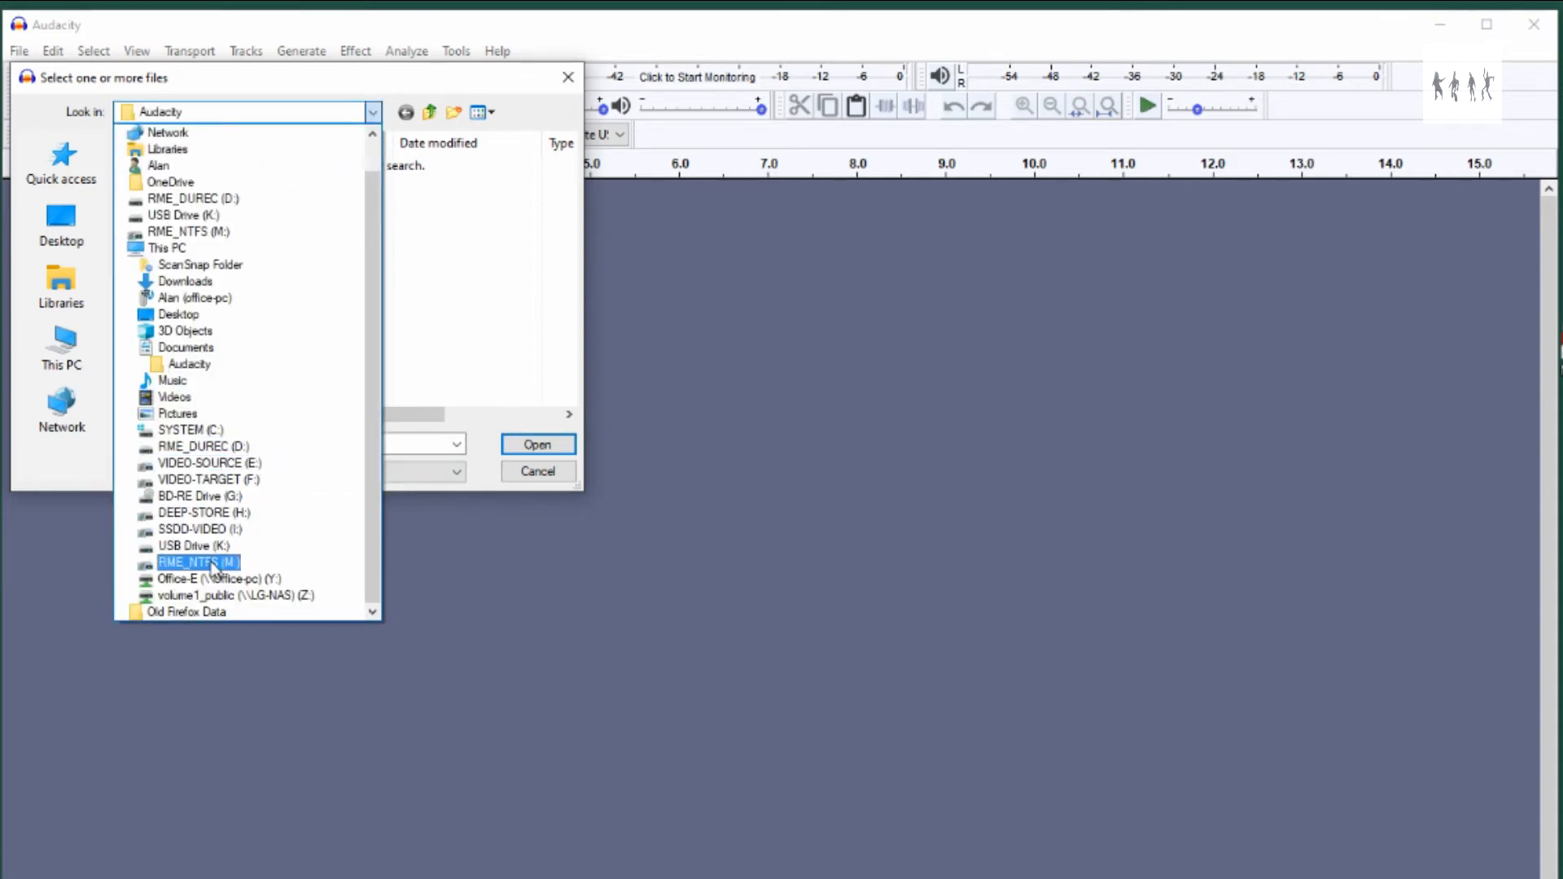
{"action": "left_click", "coordinate": [213, 568]}
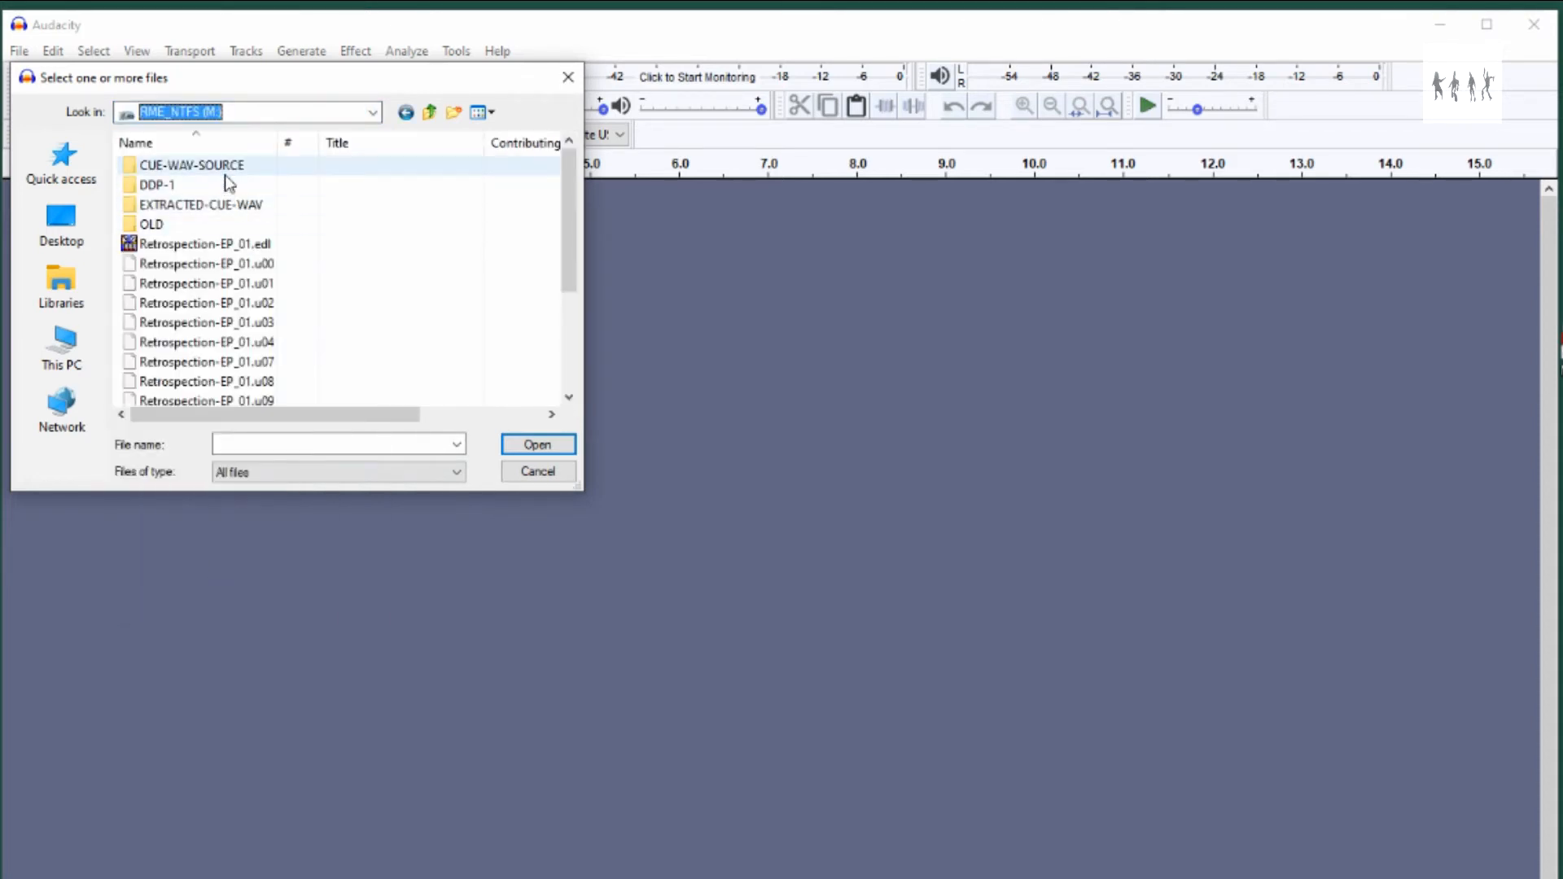
{"action": "double_click", "coordinate": [225, 172]}
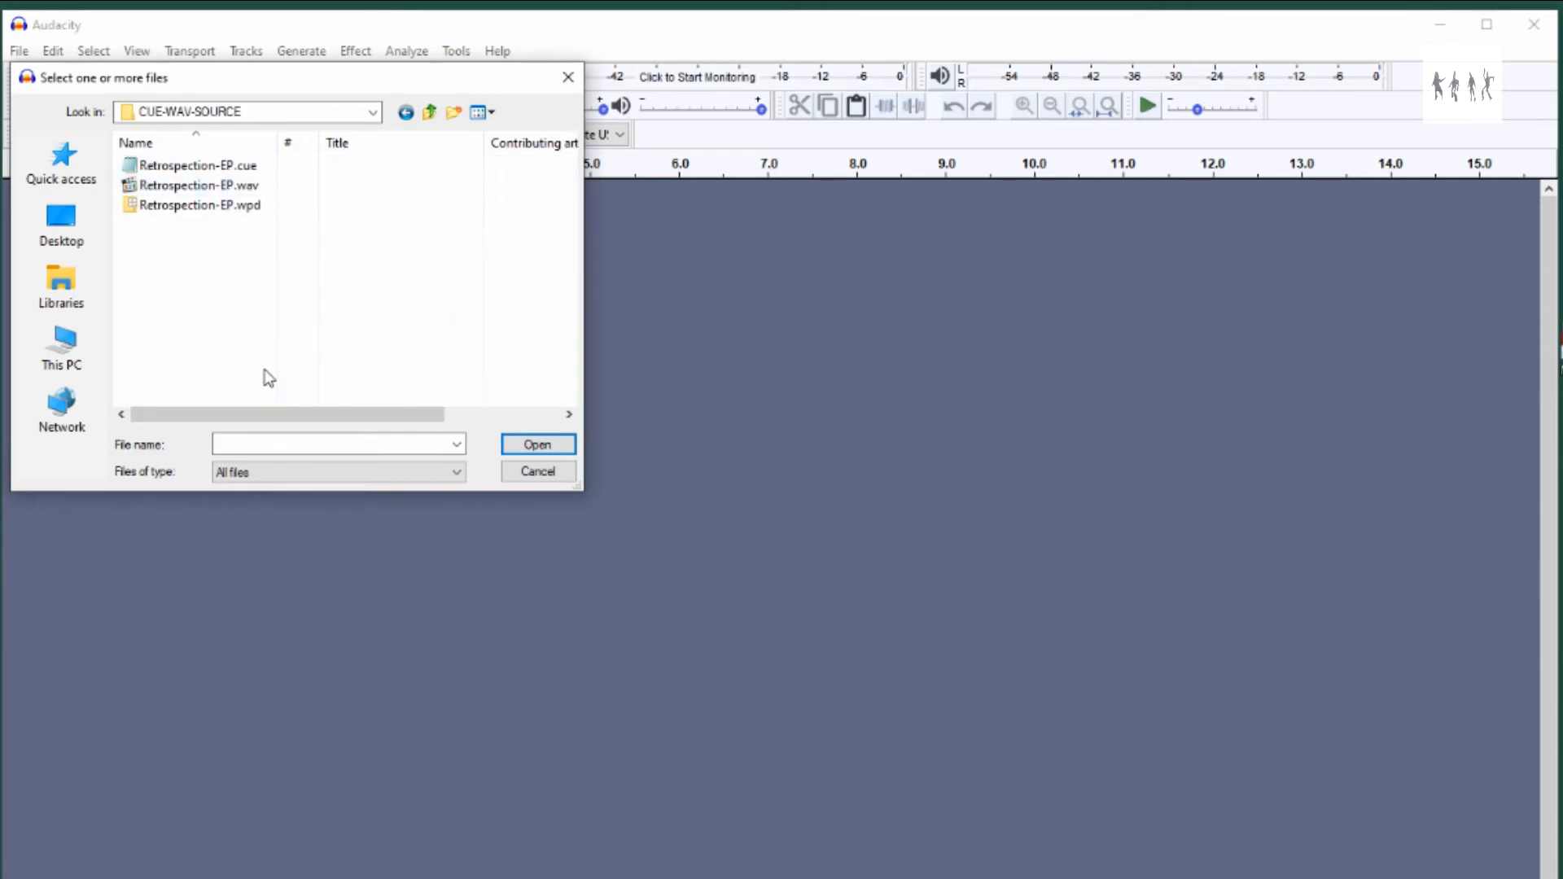
{"action": "double_click", "coordinate": [250, 185]}
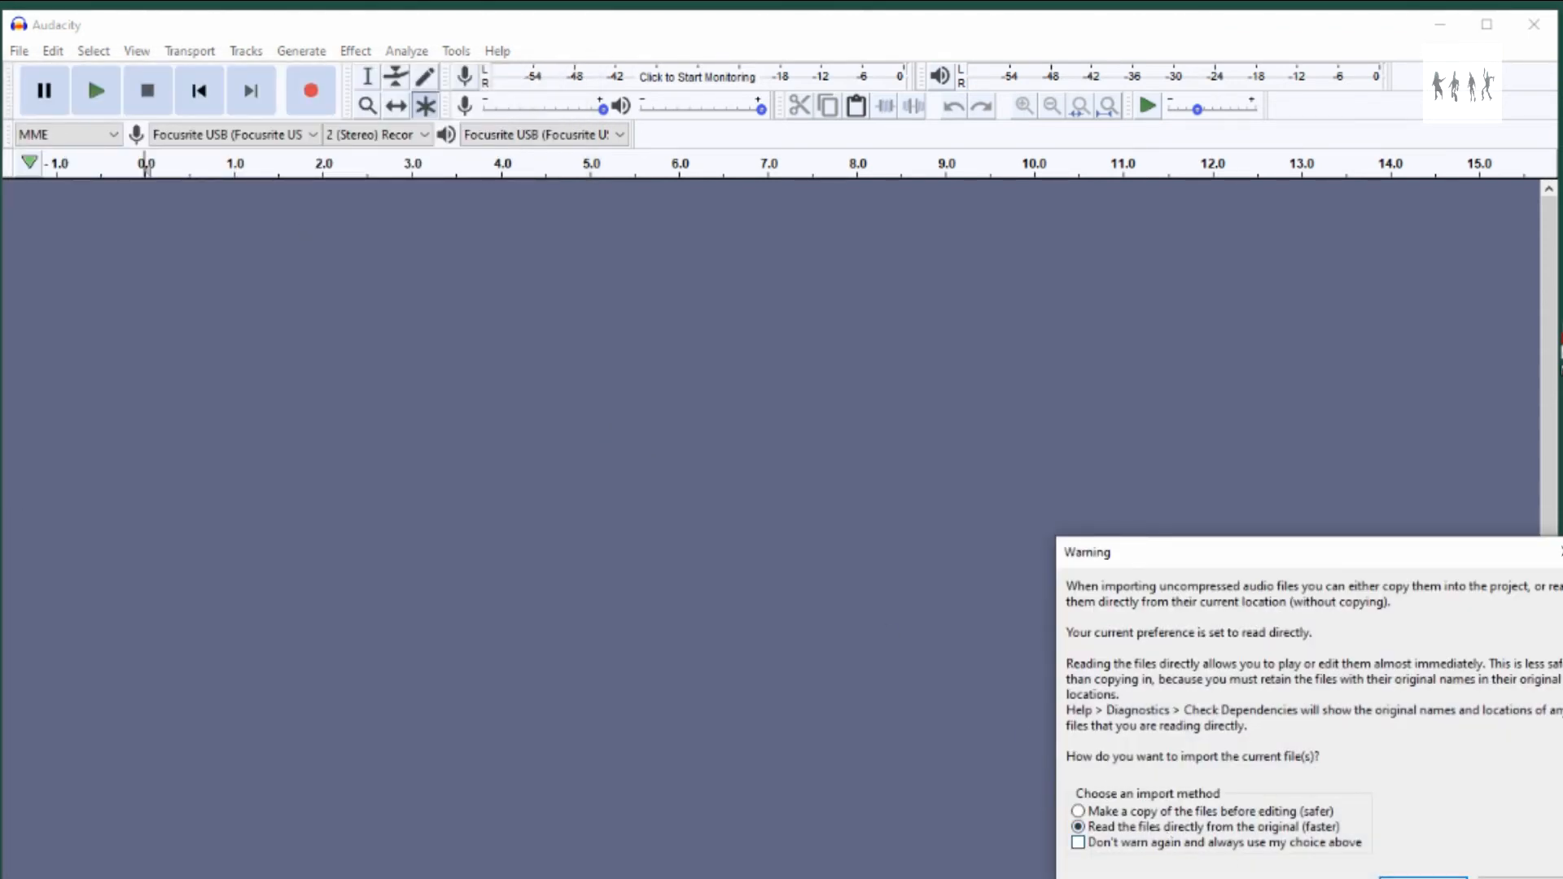
{"action": "left_click", "coordinate": [1423, 878]}
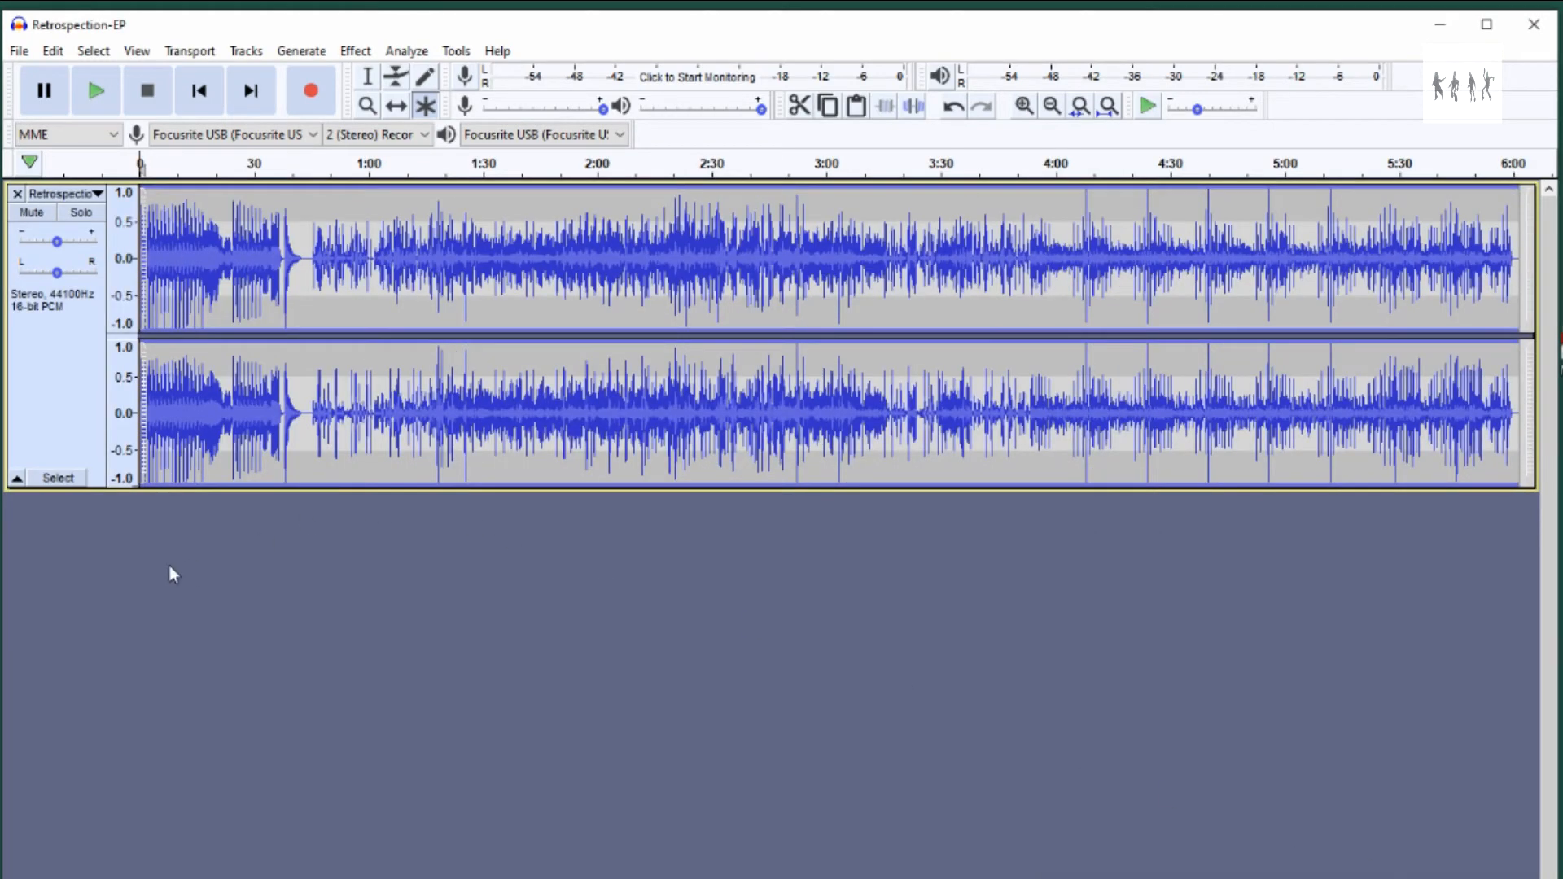
Import IMAGE.DAT from the DDP-1 folder as raw data with Signed 16-bit PCM encoding.
{"action": "left_click", "coordinate": [19, 52]}
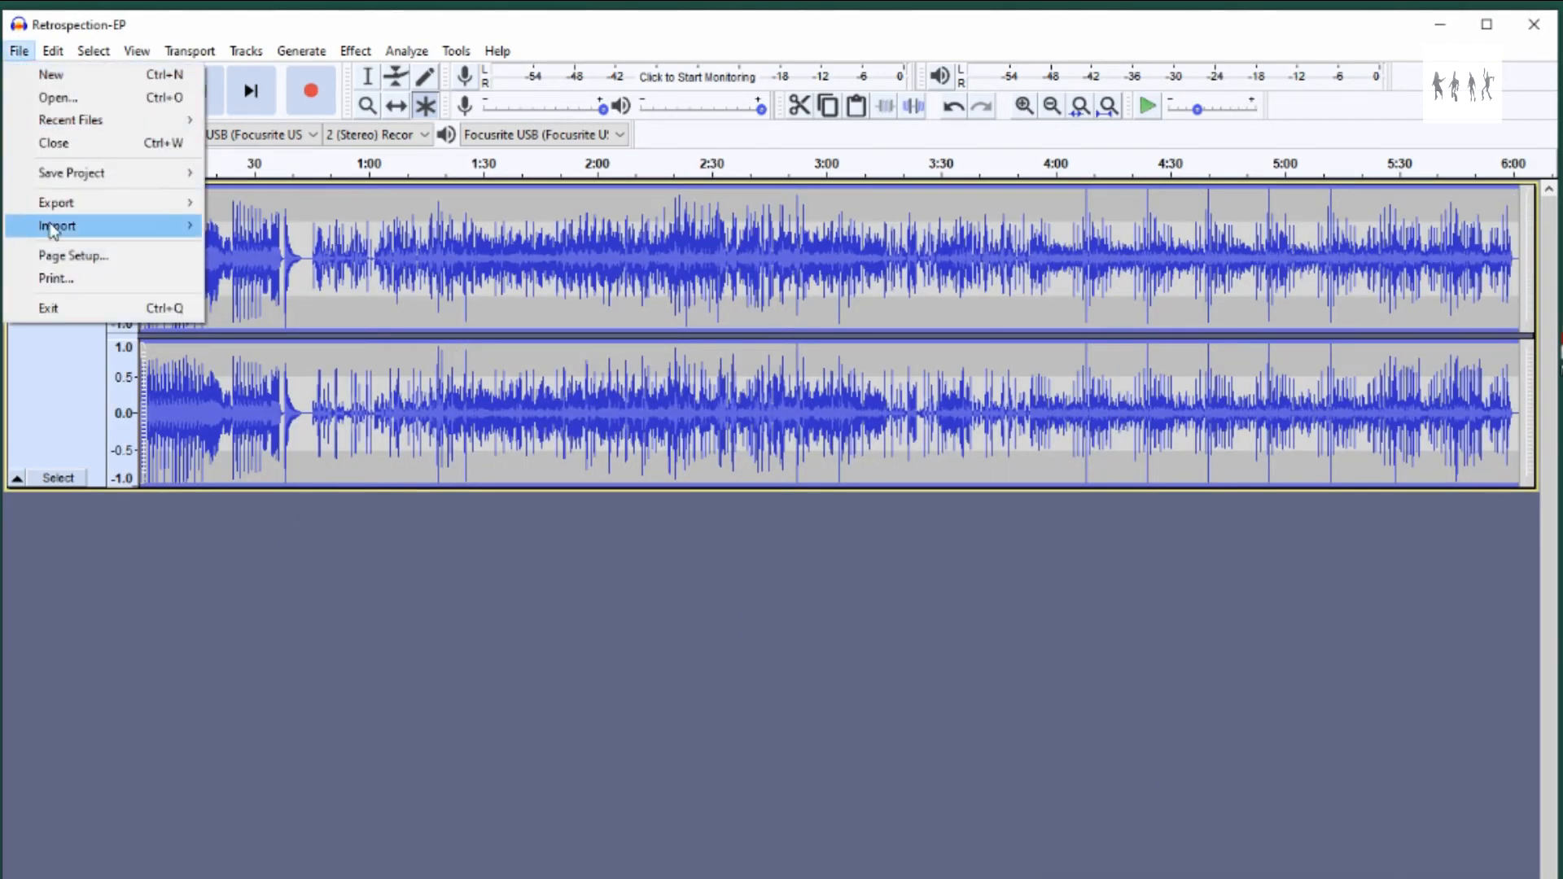
{"action": "mouse_move", "coordinate": [59, 228]}
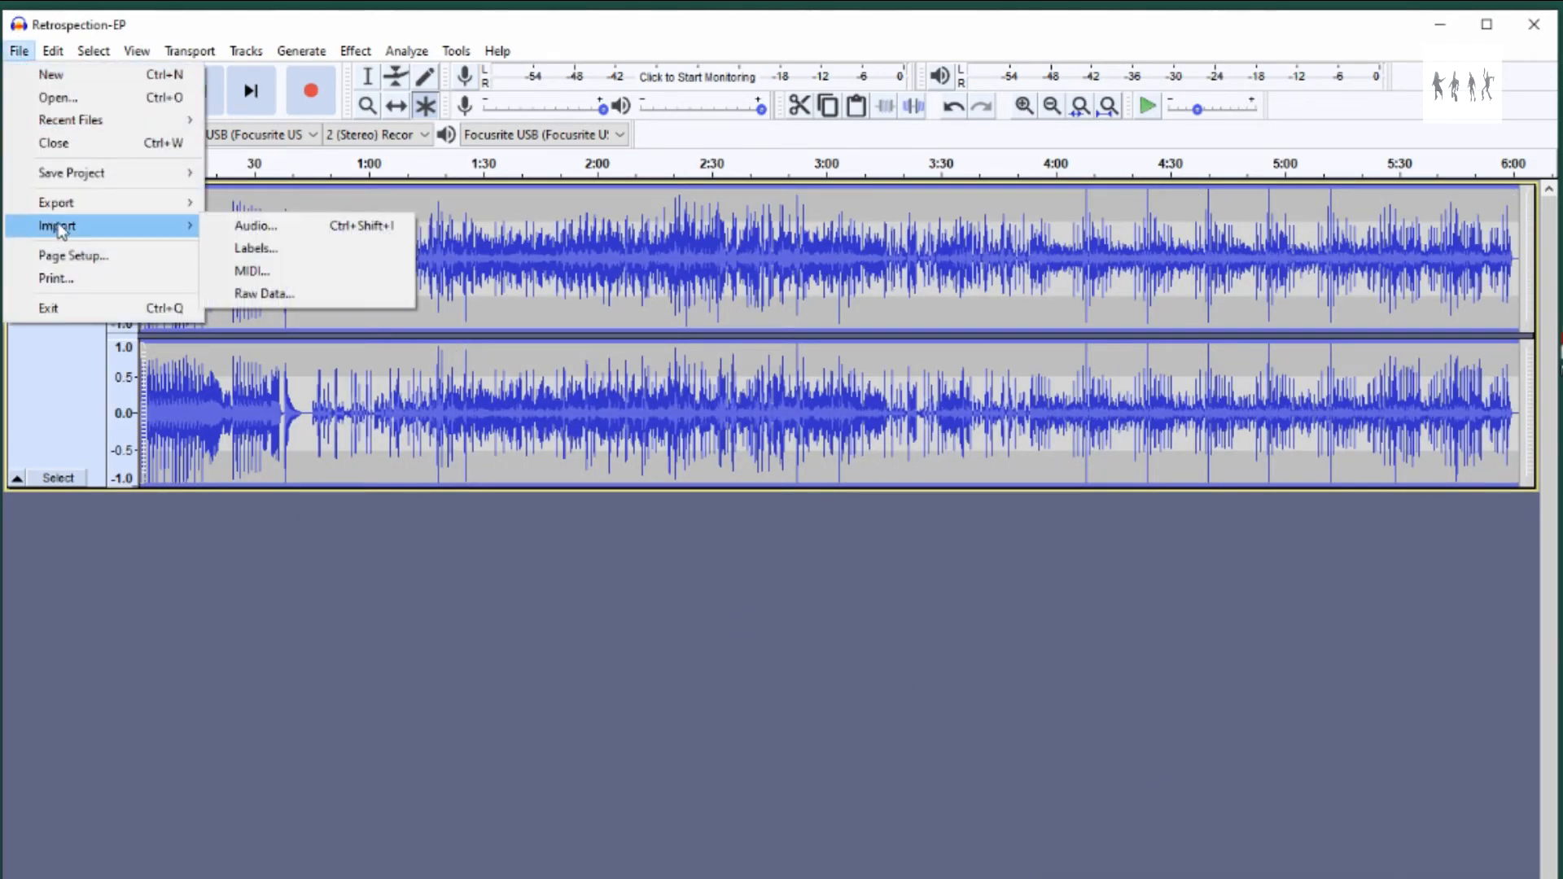
{"action": "left_click", "coordinate": [302, 293]}
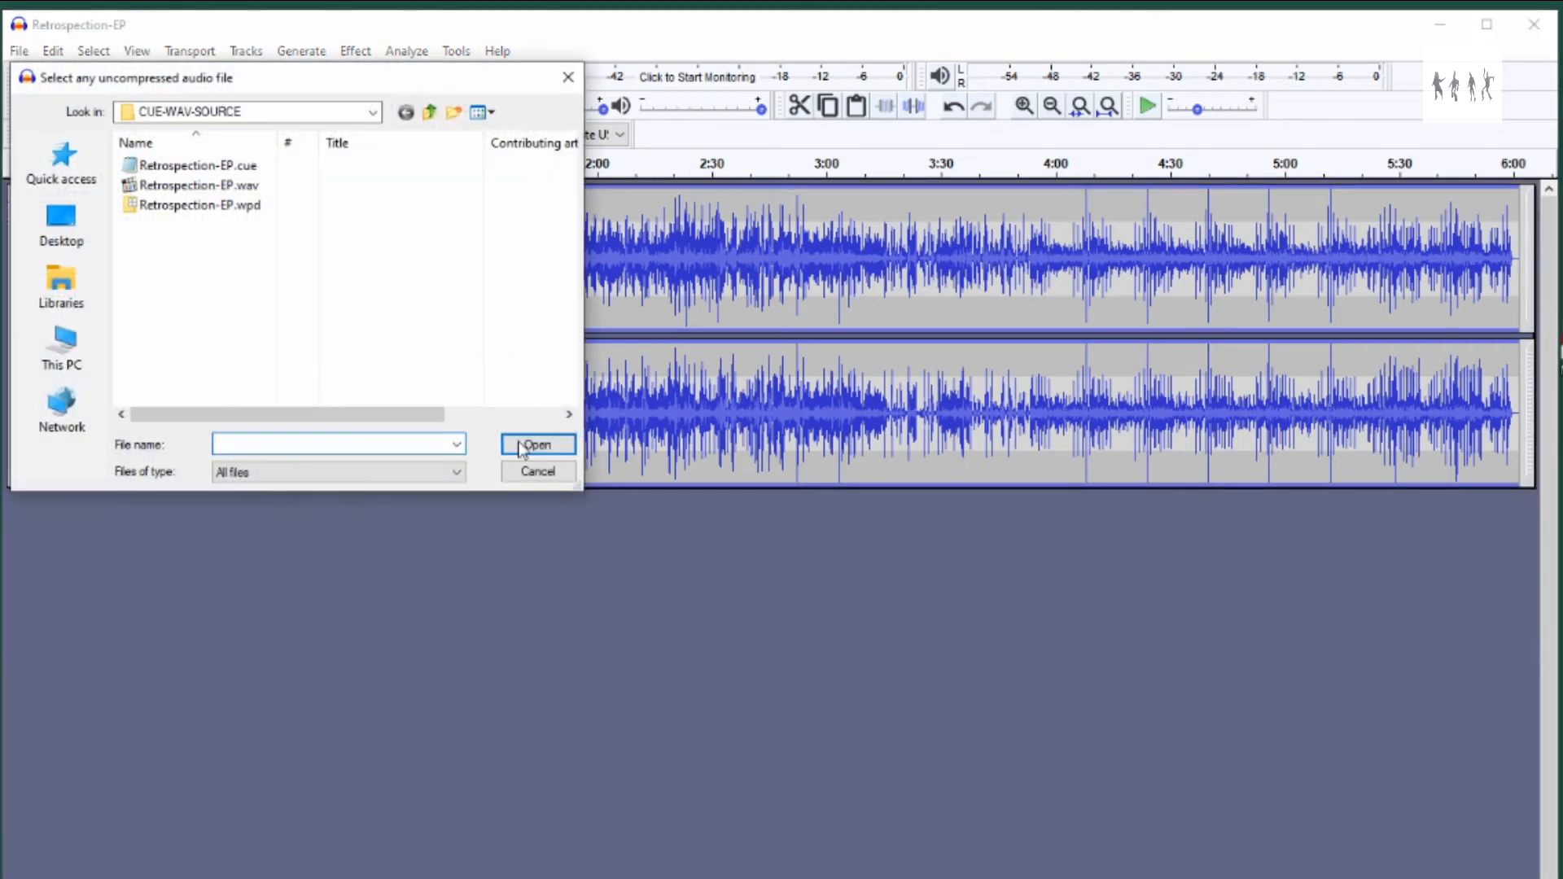
{"action": "left_click", "coordinate": [429, 112]}
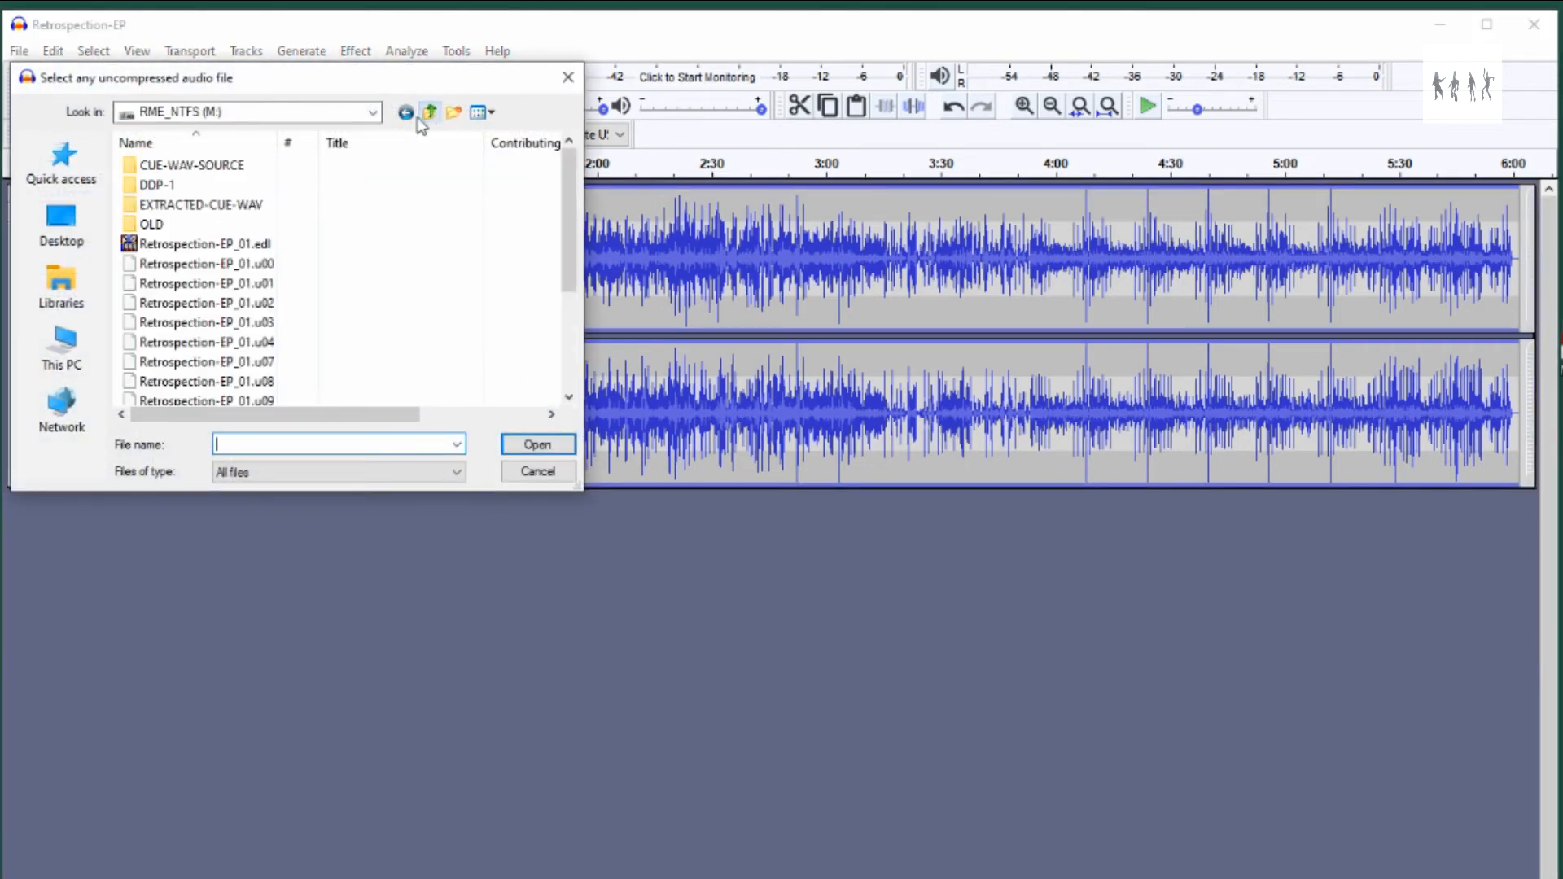
{"action": "double_click", "coordinate": [157, 185]}
{"action": "double_click", "coordinate": [166, 282]}
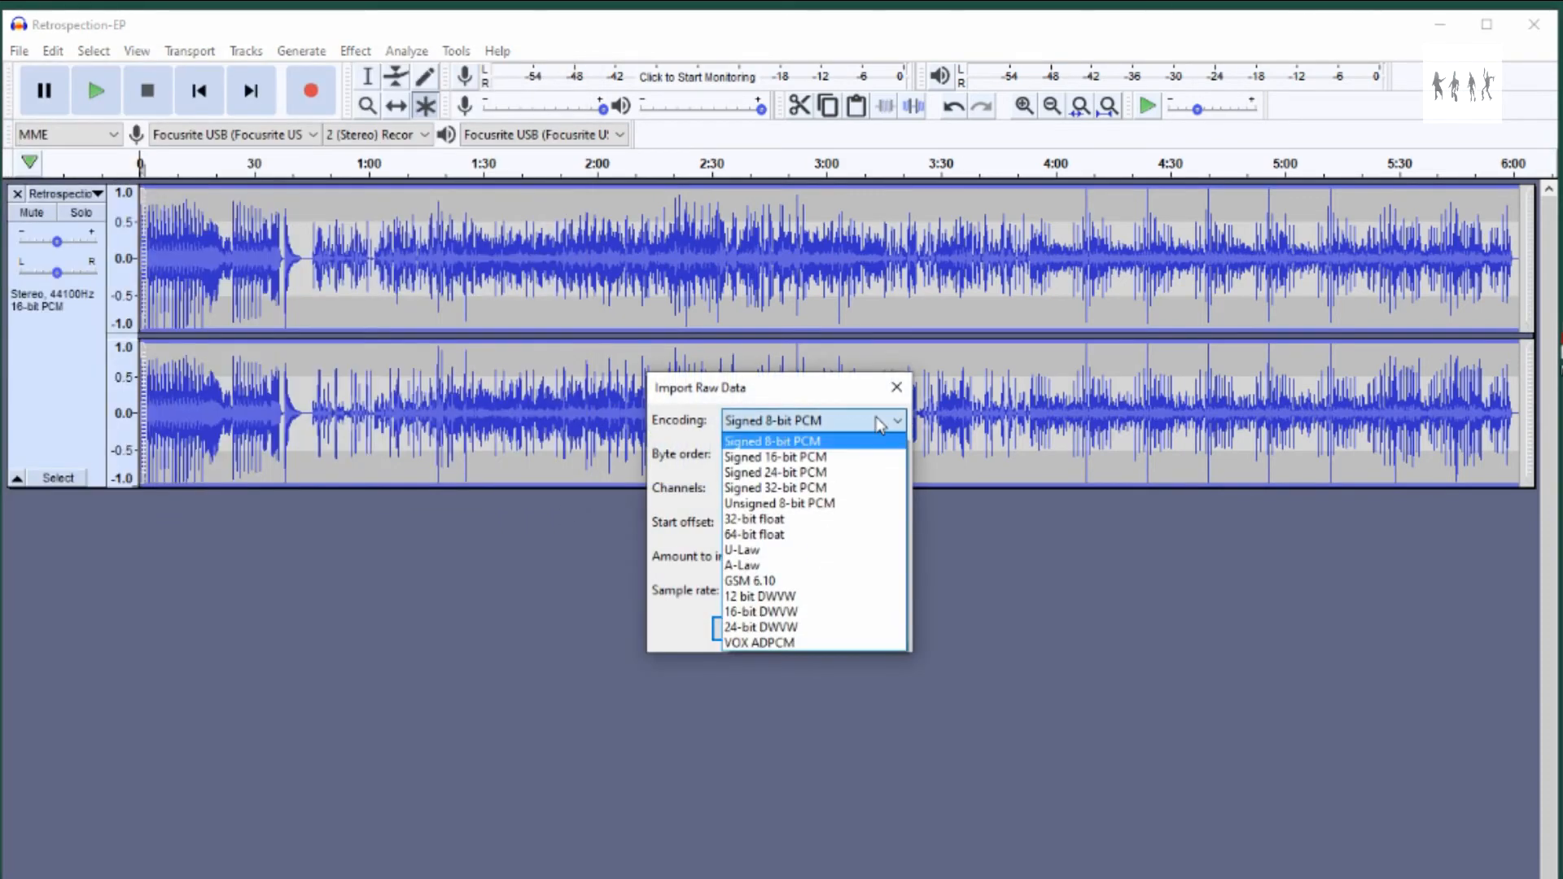
{"action": "left_click", "coordinate": [877, 421]}
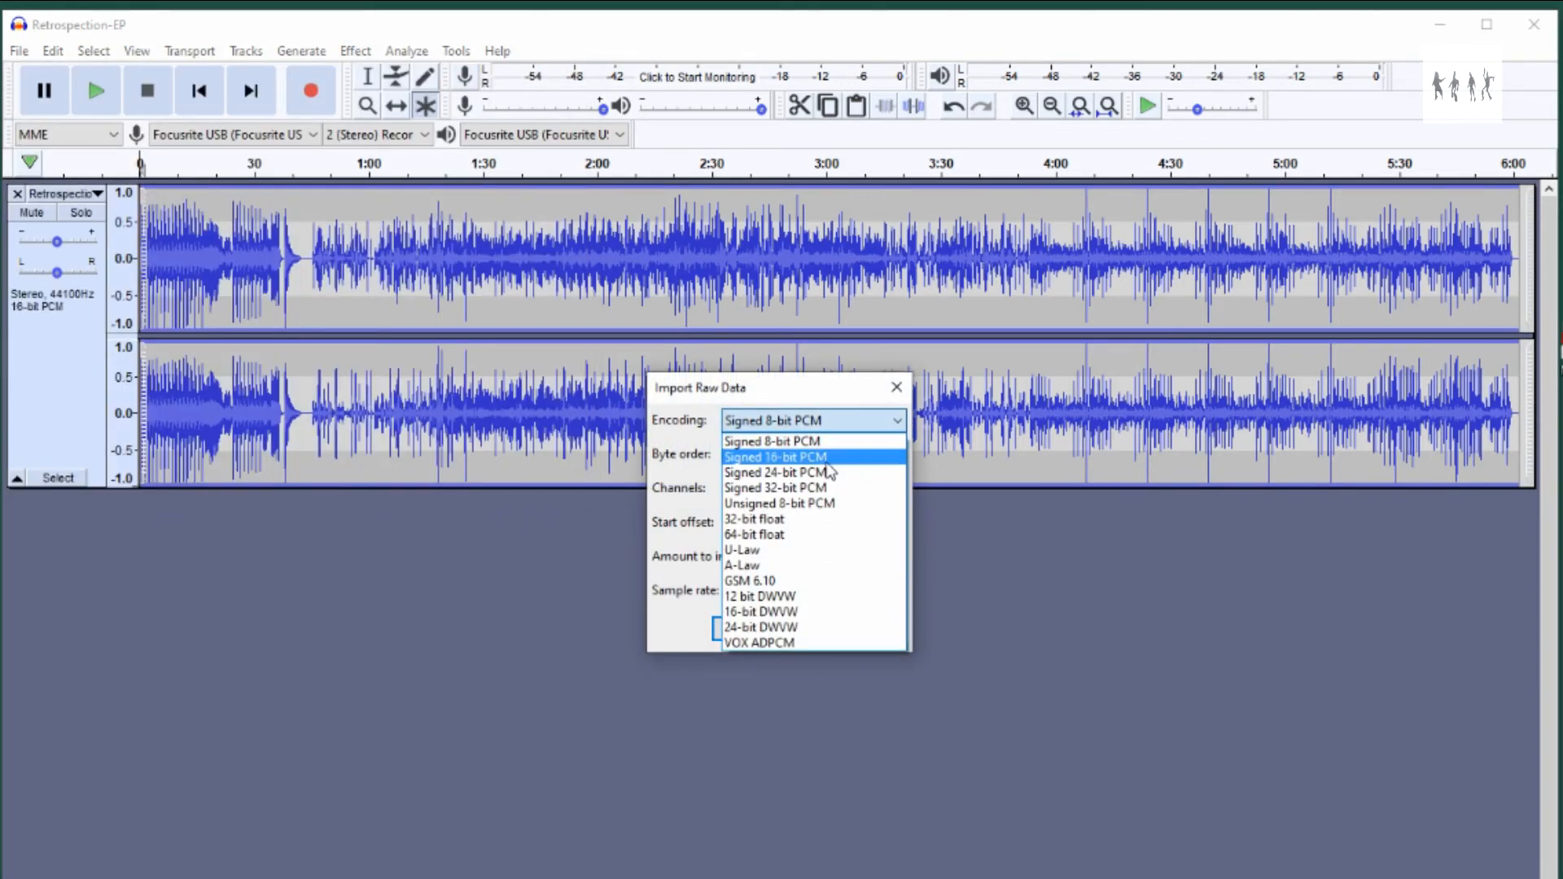
{"action": "left_click", "coordinate": [826, 461]}
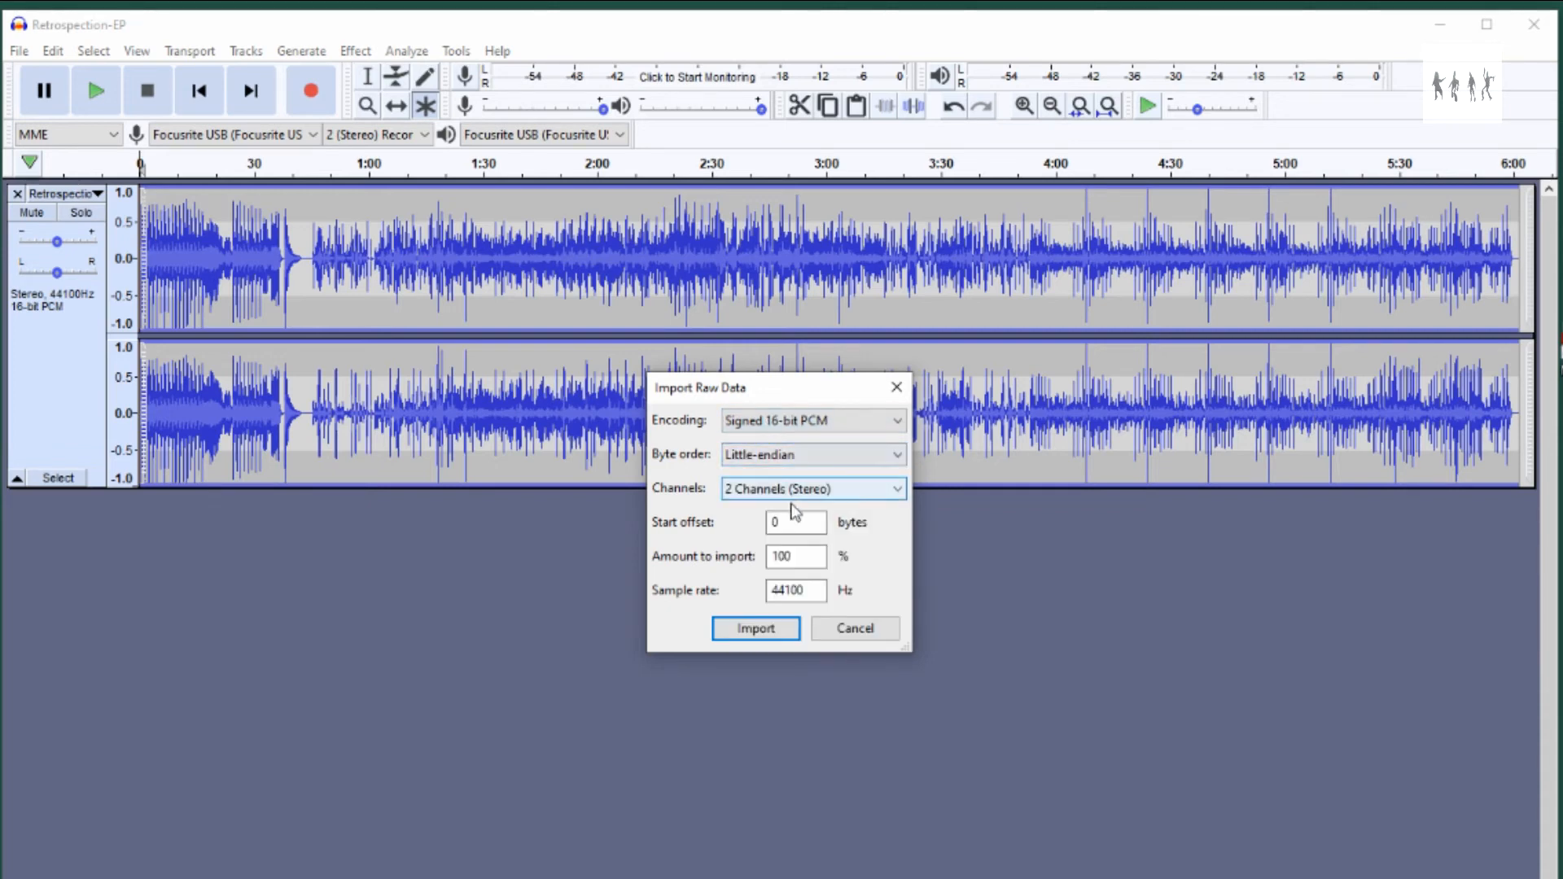
{"action": "left_click", "coordinate": [771, 635]}
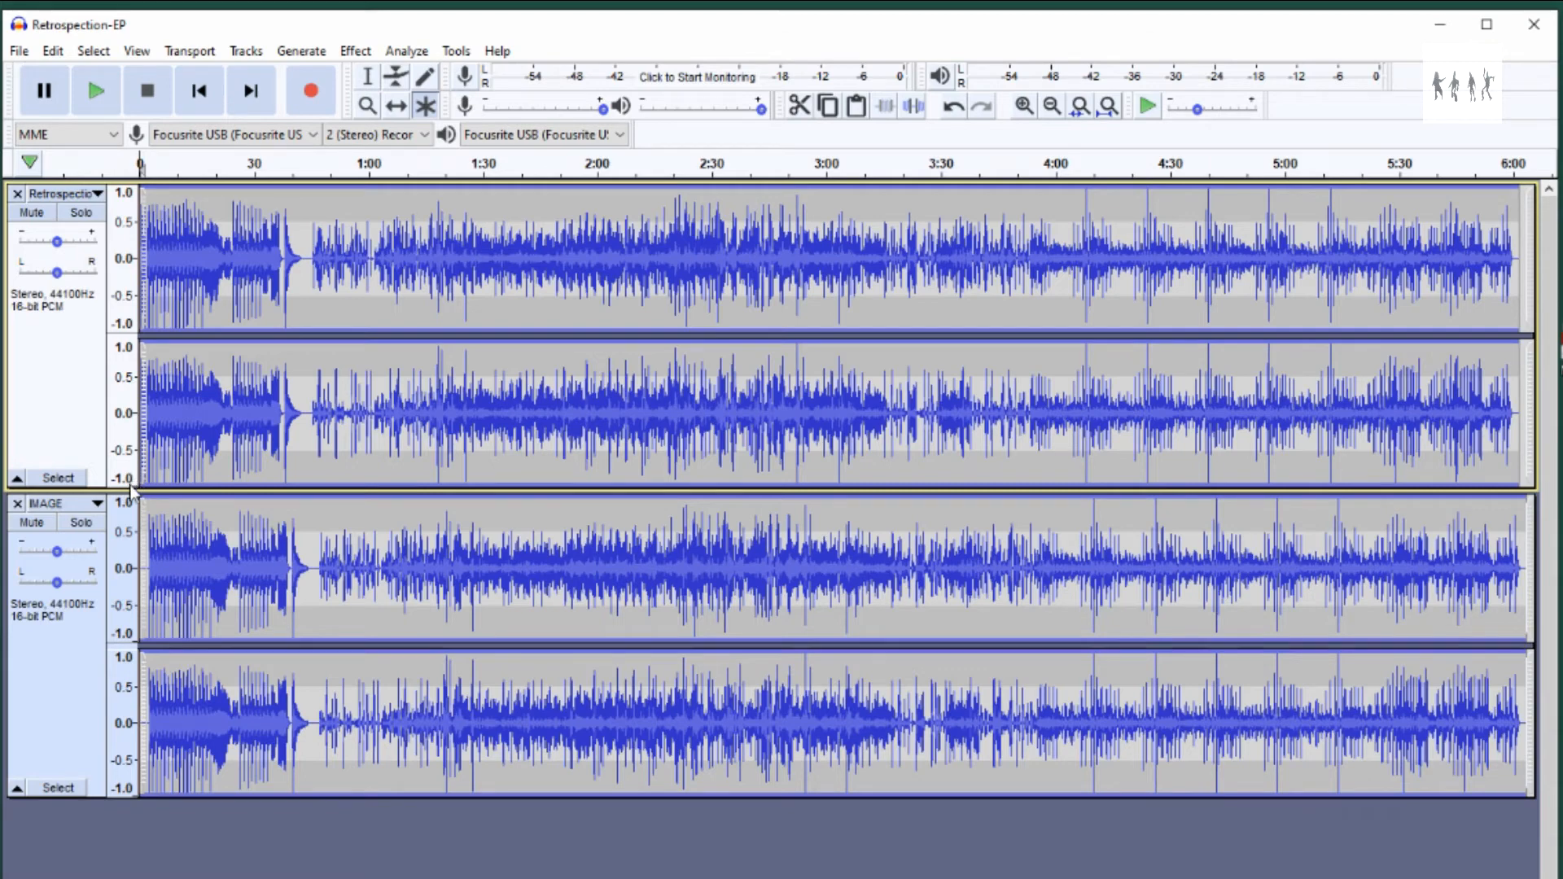
Reduce the height of both tracks and import Extracted.wav from EXTRACTED-CUE-WAV, reading it directly from the original.
{"action": "left_click_drag", "start_coordinate": [133, 480], "coordinate": [148, 379]}
{"action": "left_click_drag", "start_coordinate": [127, 686], "coordinate": [130, 578]}
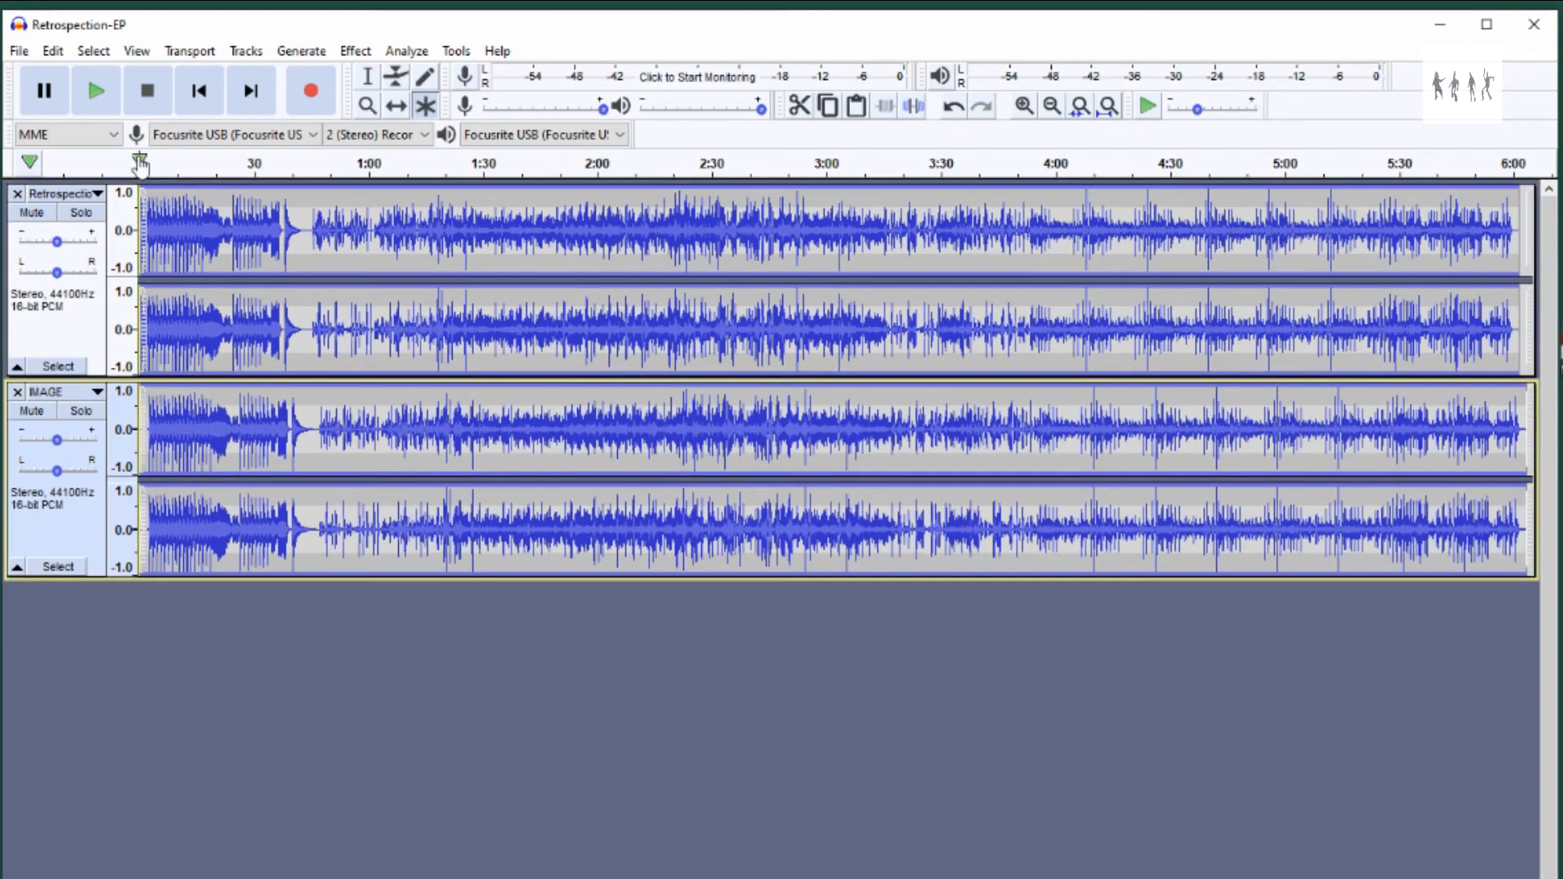
{"action": "left_click", "coordinate": [19, 50]}
{"action": "mouse_move", "coordinate": [78, 229]}
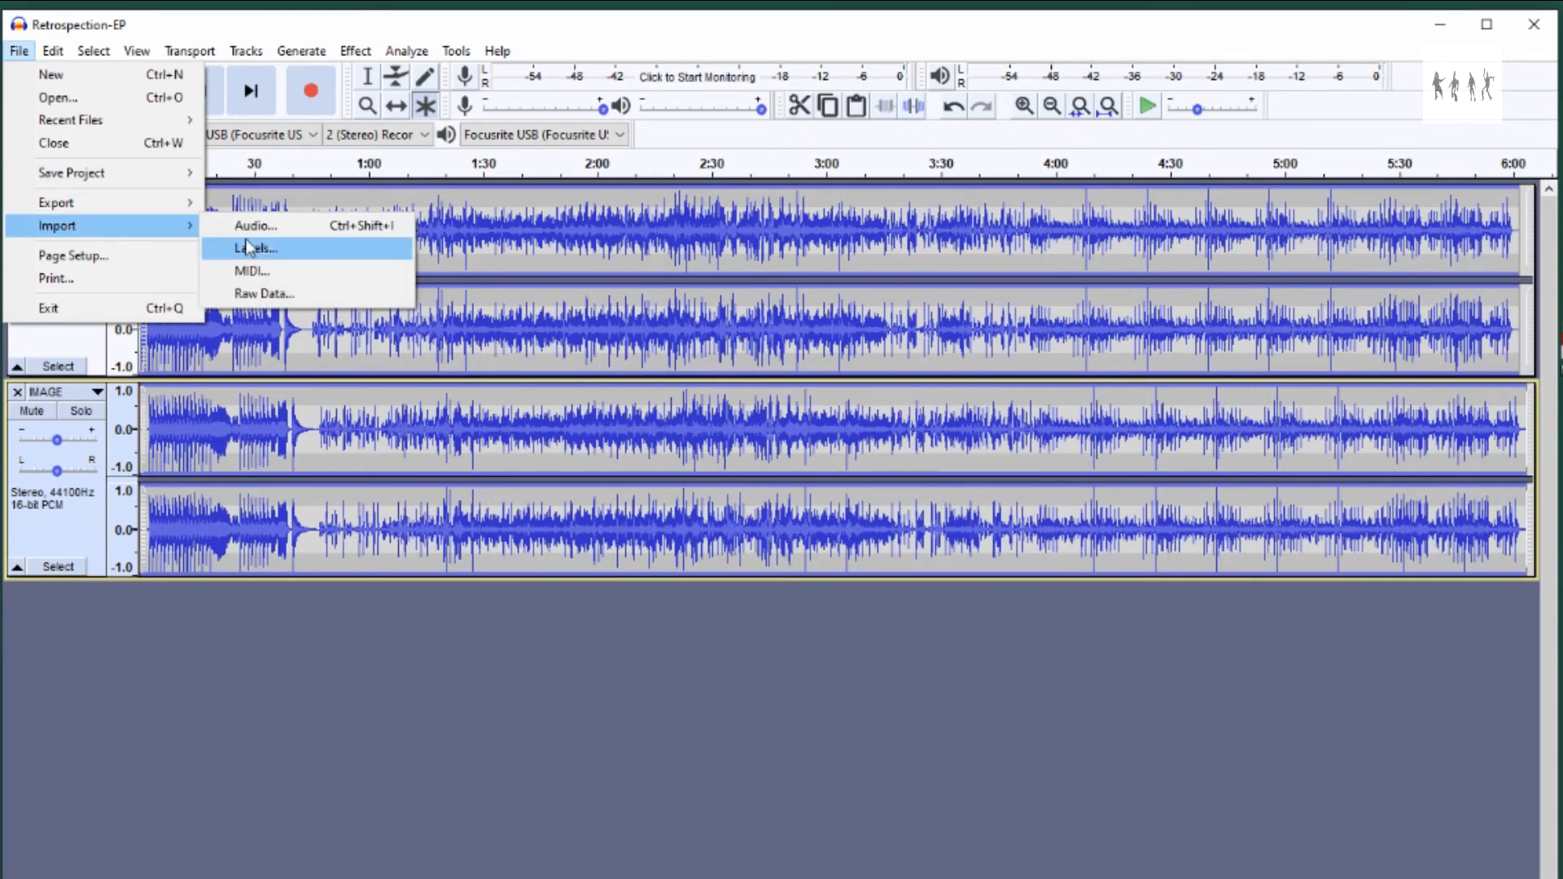
{"action": "left_click", "coordinate": [280, 227]}
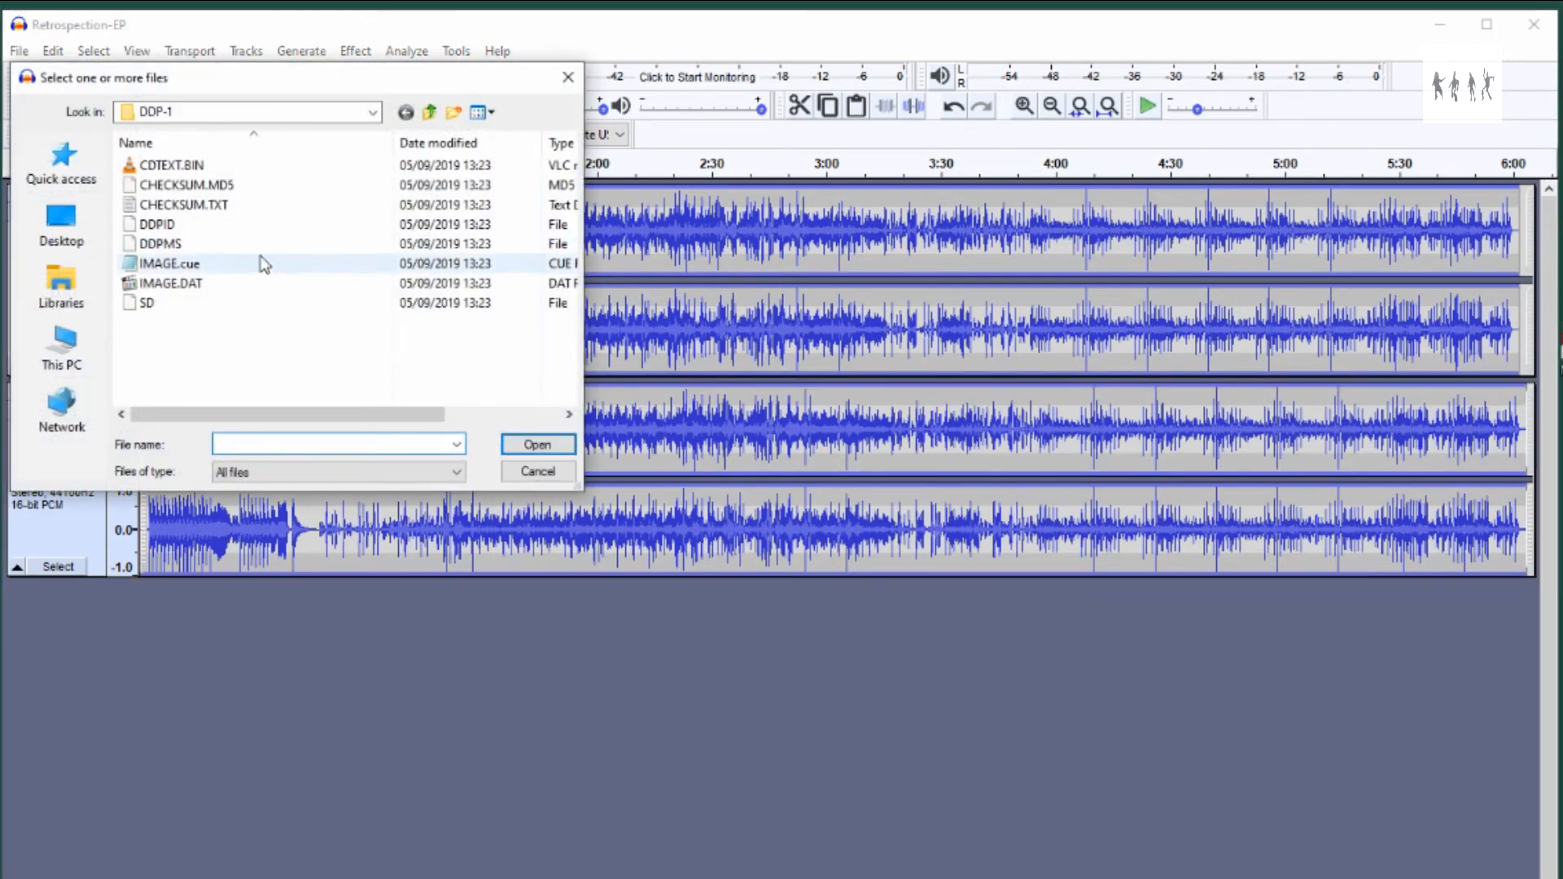
{"action": "left_click", "coordinate": [430, 112]}
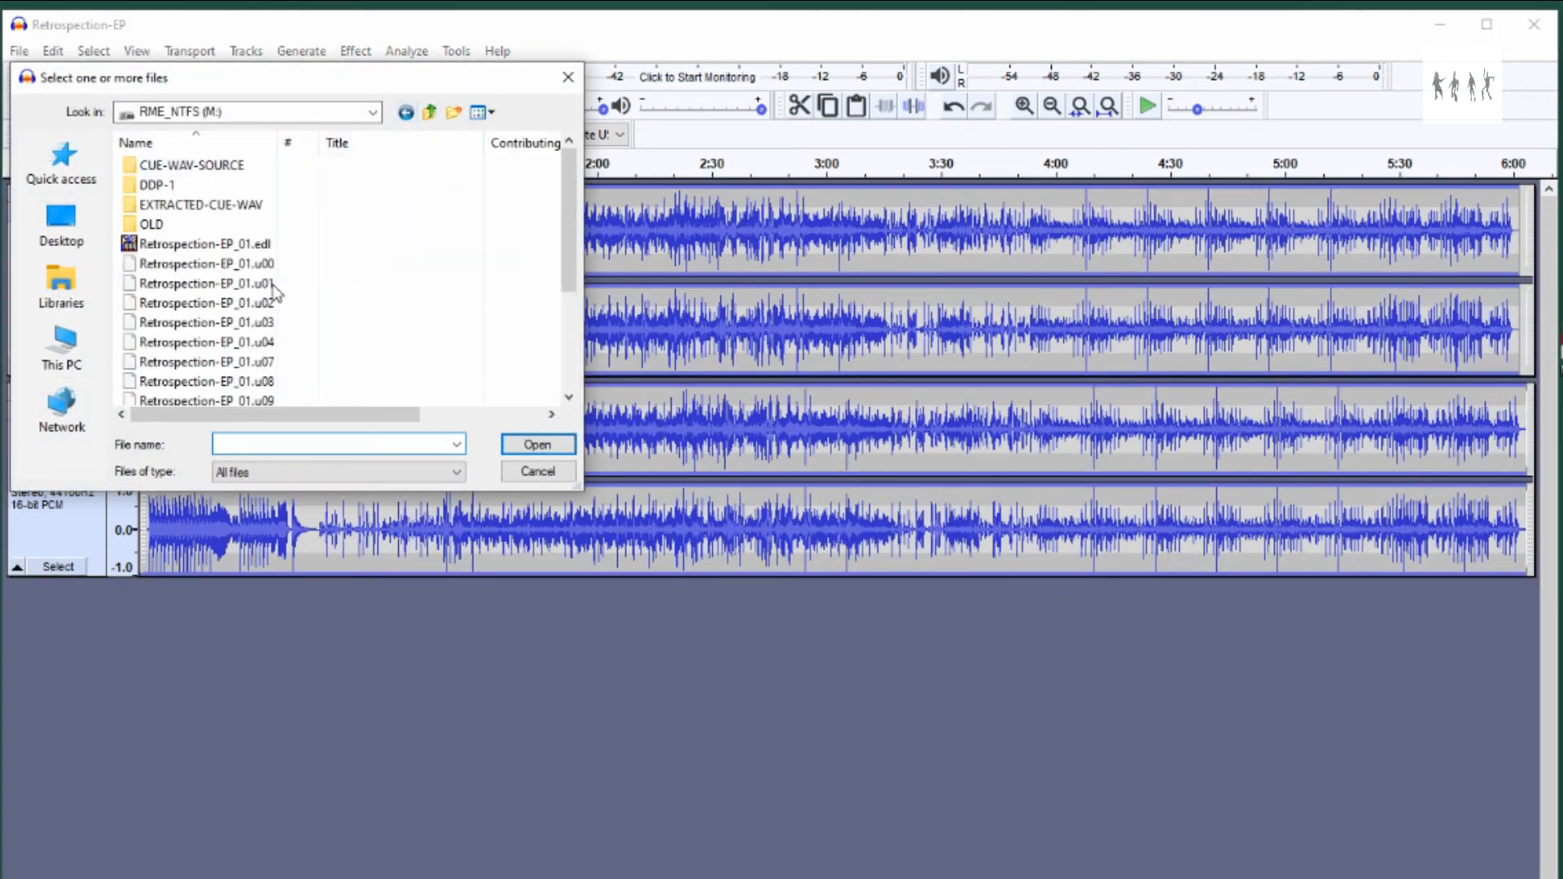
{"action": "double_click", "coordinate": [192, 207]}
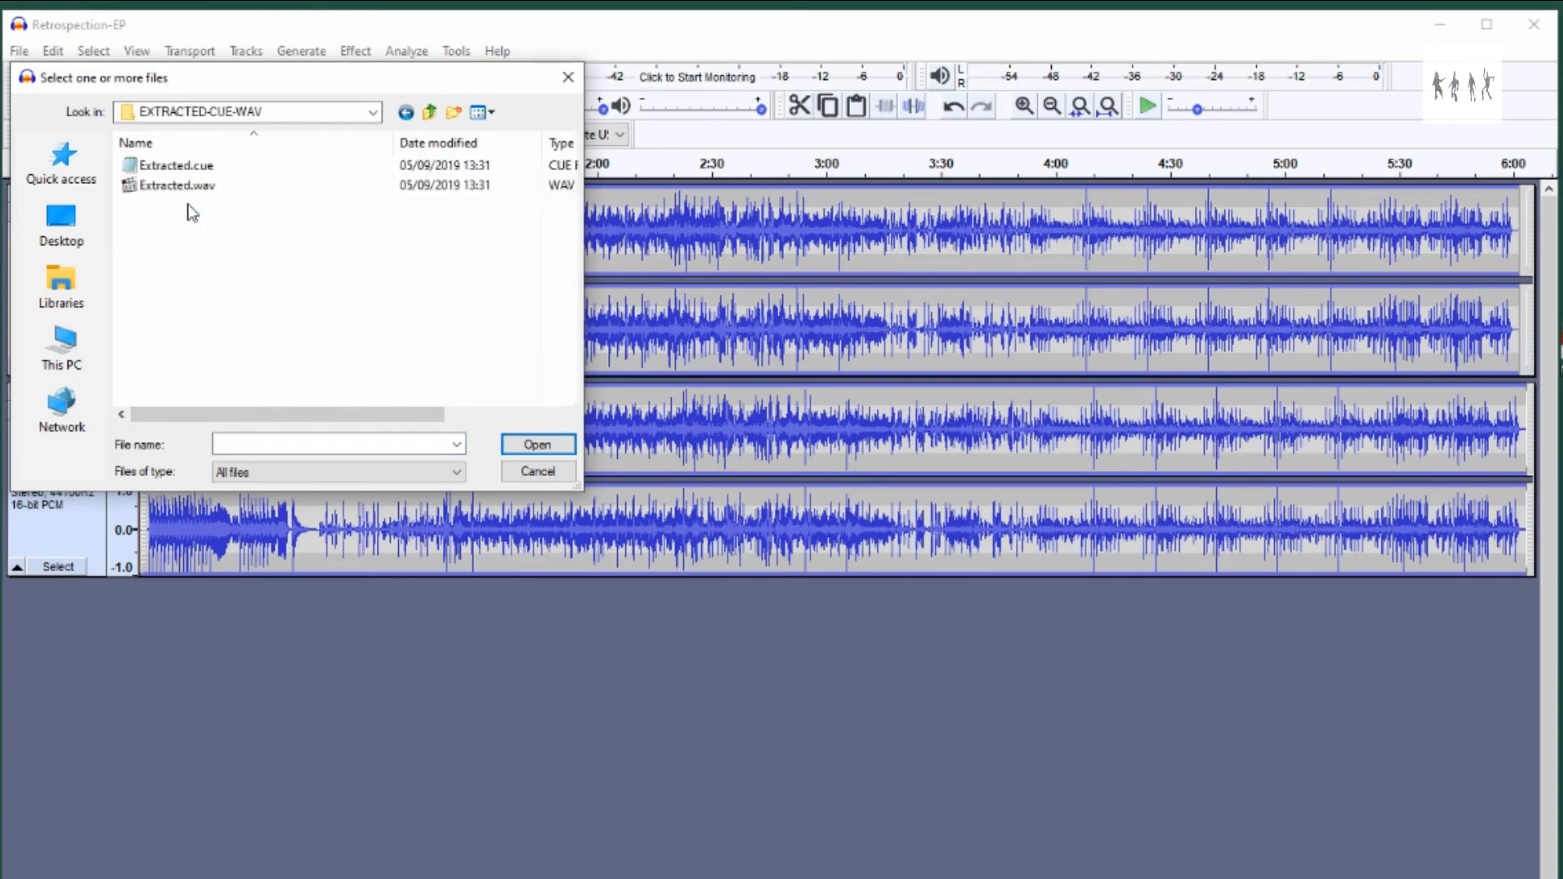
{"action": "double_click", "coordinate": [191, 187]}
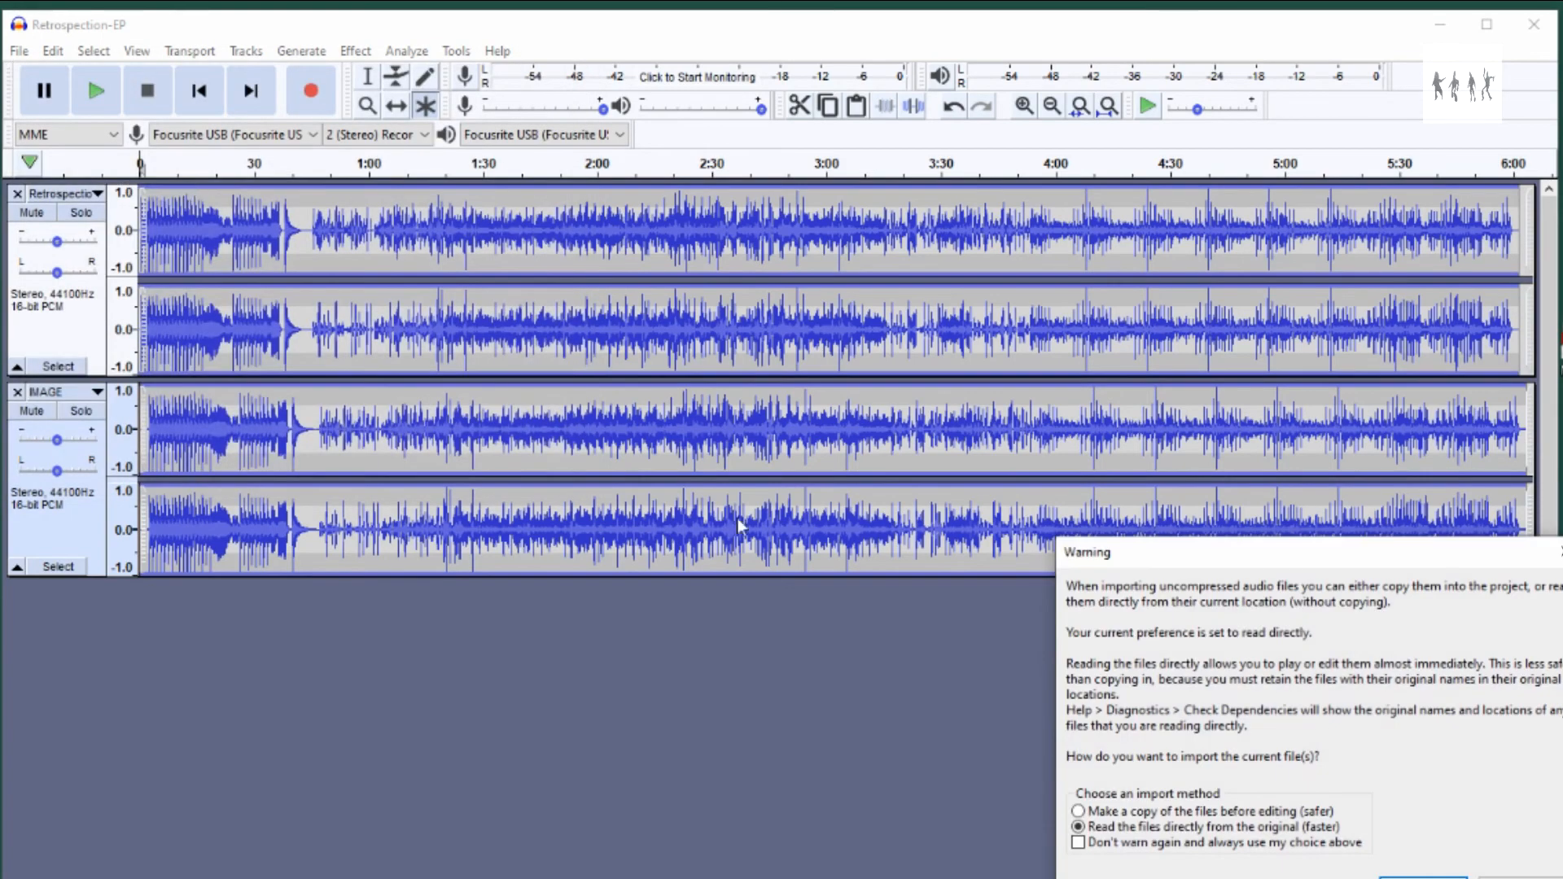
{"action": "left_click", "coordinate": [1422, 878]}
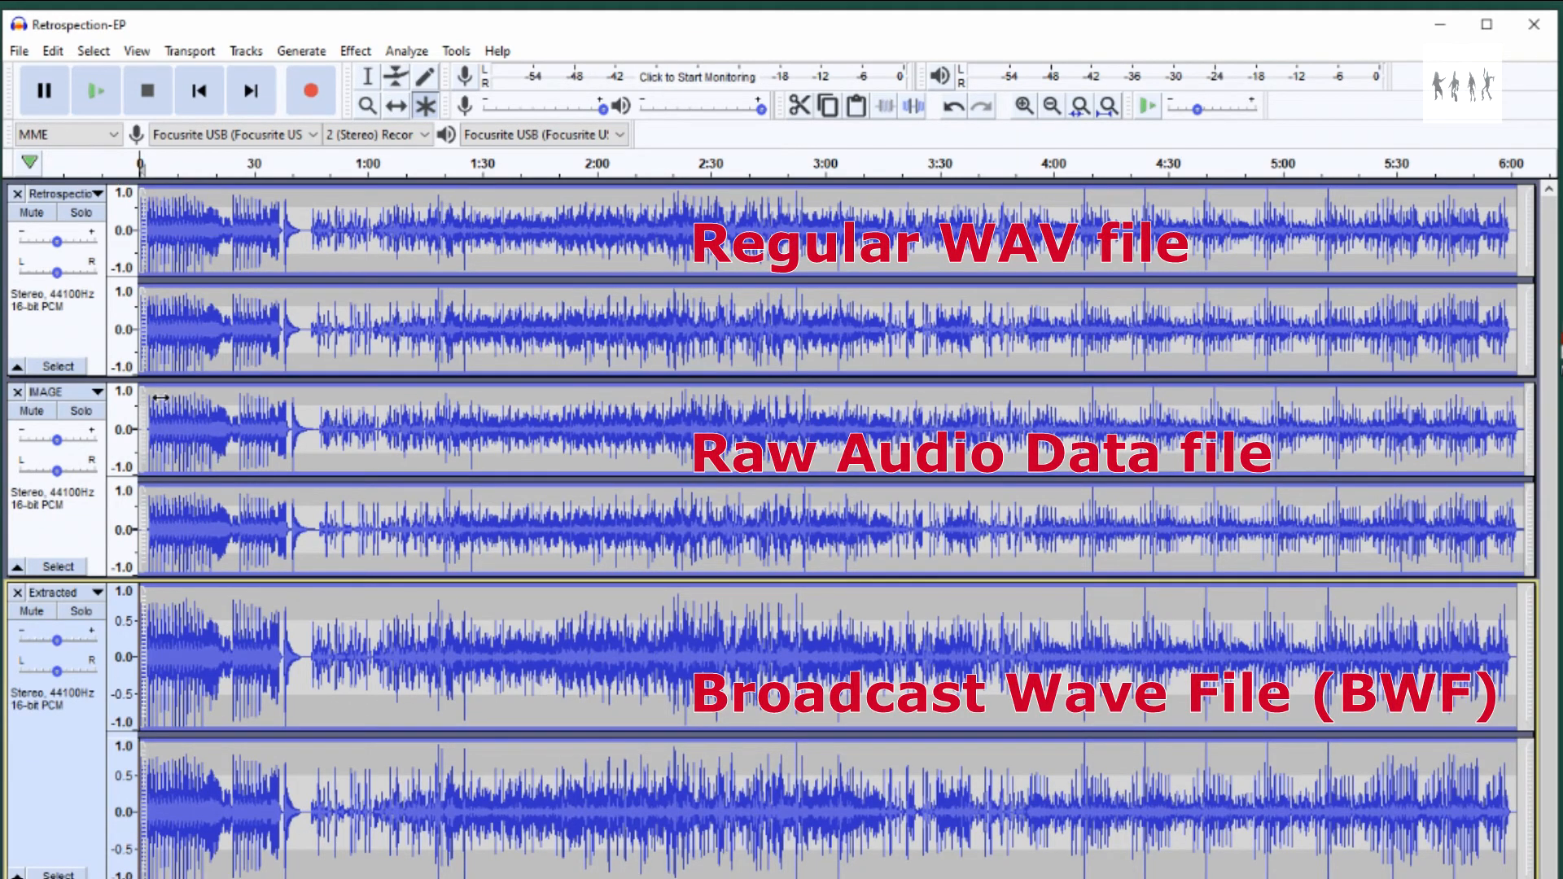
Examine the opening section of the three tracks, comparing the lead-in silence and the alignment of their waveforms.
{"action": "scroll", "coordinate": [161, 397], "scroll_direction": "up", "scroll_amount": 1}
{"action": "scroll", "coordinate": [160, 397], "scroll_direction": "up", "scroll_amount": 1}
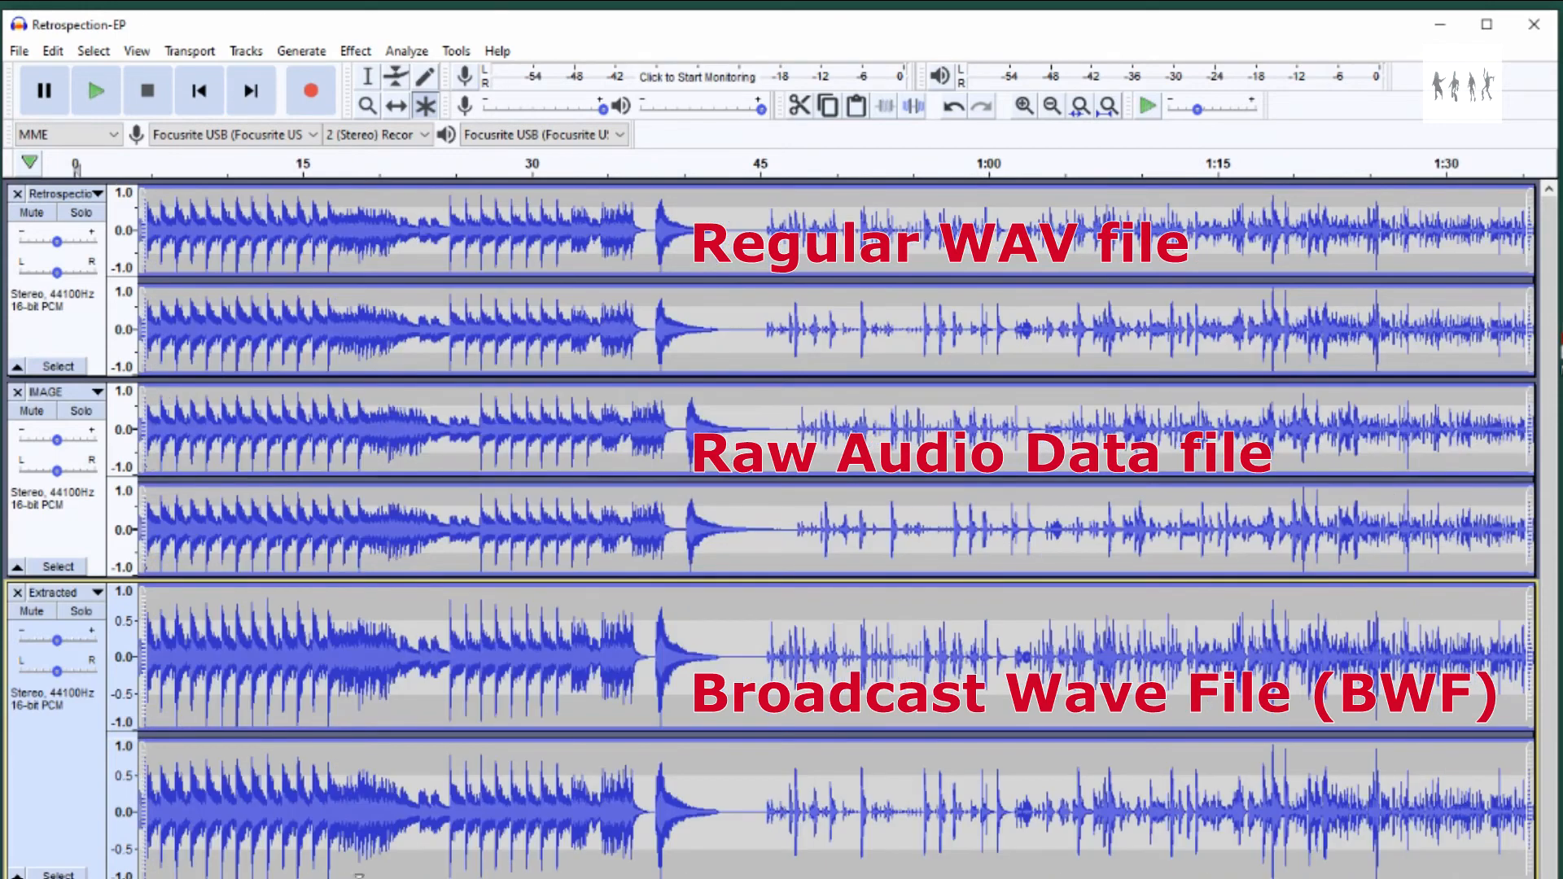
{"action": "scroll", "coordinate": [836, 521], "scroll_direction": "left", "scroll_amount": 2}
{"action": "scroll", "coordinate": [836, 521], "scroll_direction": "right", "scroll_amount": 1}
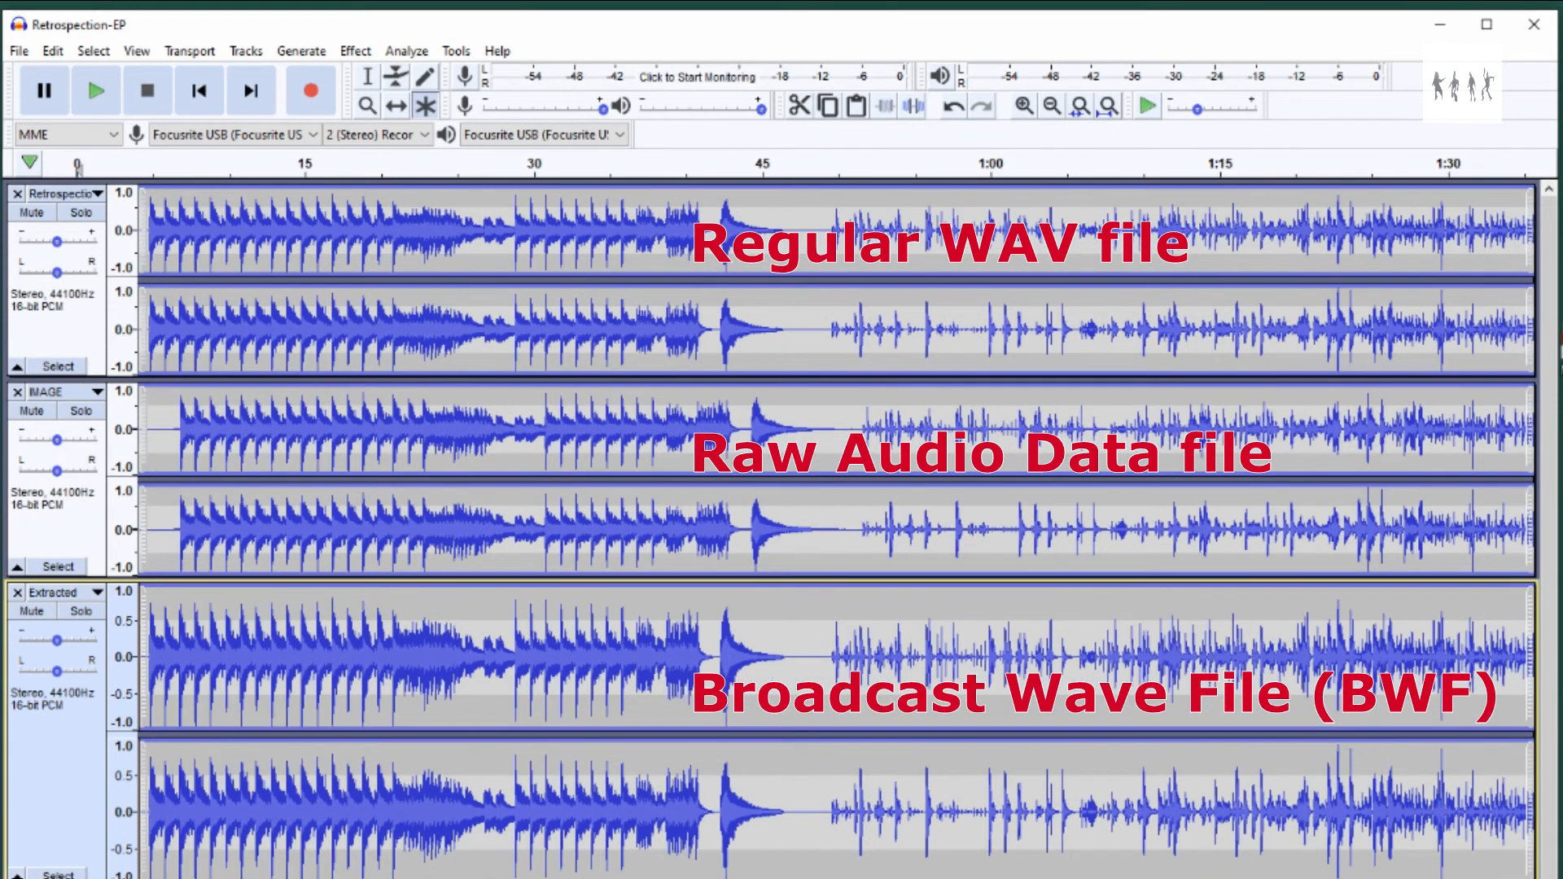
Select the lead-in silence of the Retrospection-EP track, from the start to about 0.7 seconds.
{"action": "scroll", "coordinate": [836, 521], "scroll_direction": "left", "scroll_amount": 1}
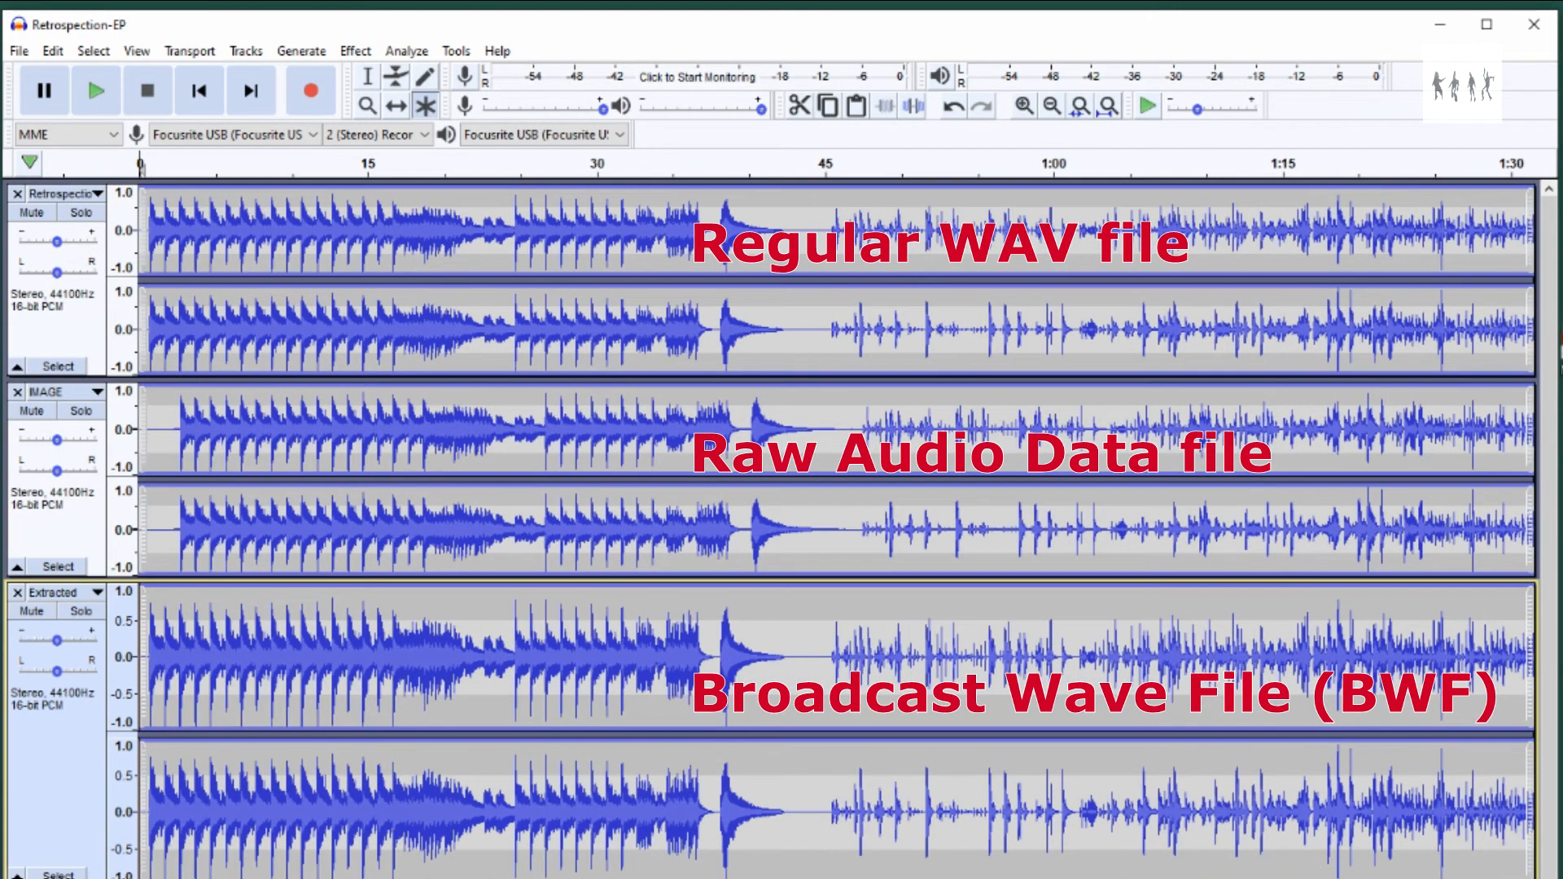
{"action": "scroll", "coordinate": [162, 715], "scroll_direction": "up", "scroll_amount": 2}
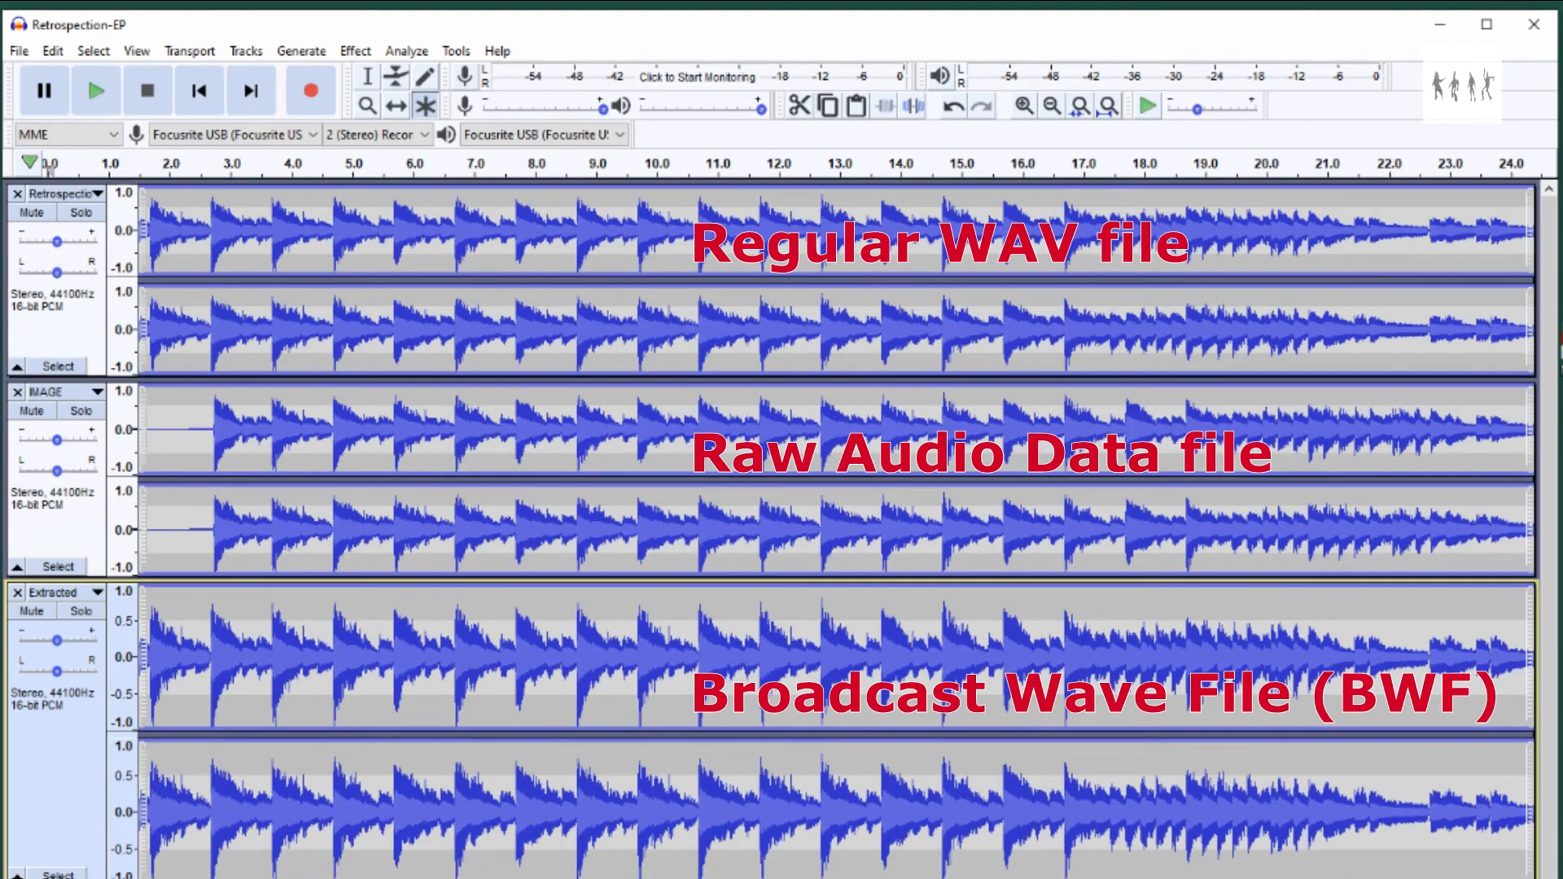
{"action": "scroll", "coordinate": [836, 521], "scroll_direction": "left", "scroll_amount": 1}
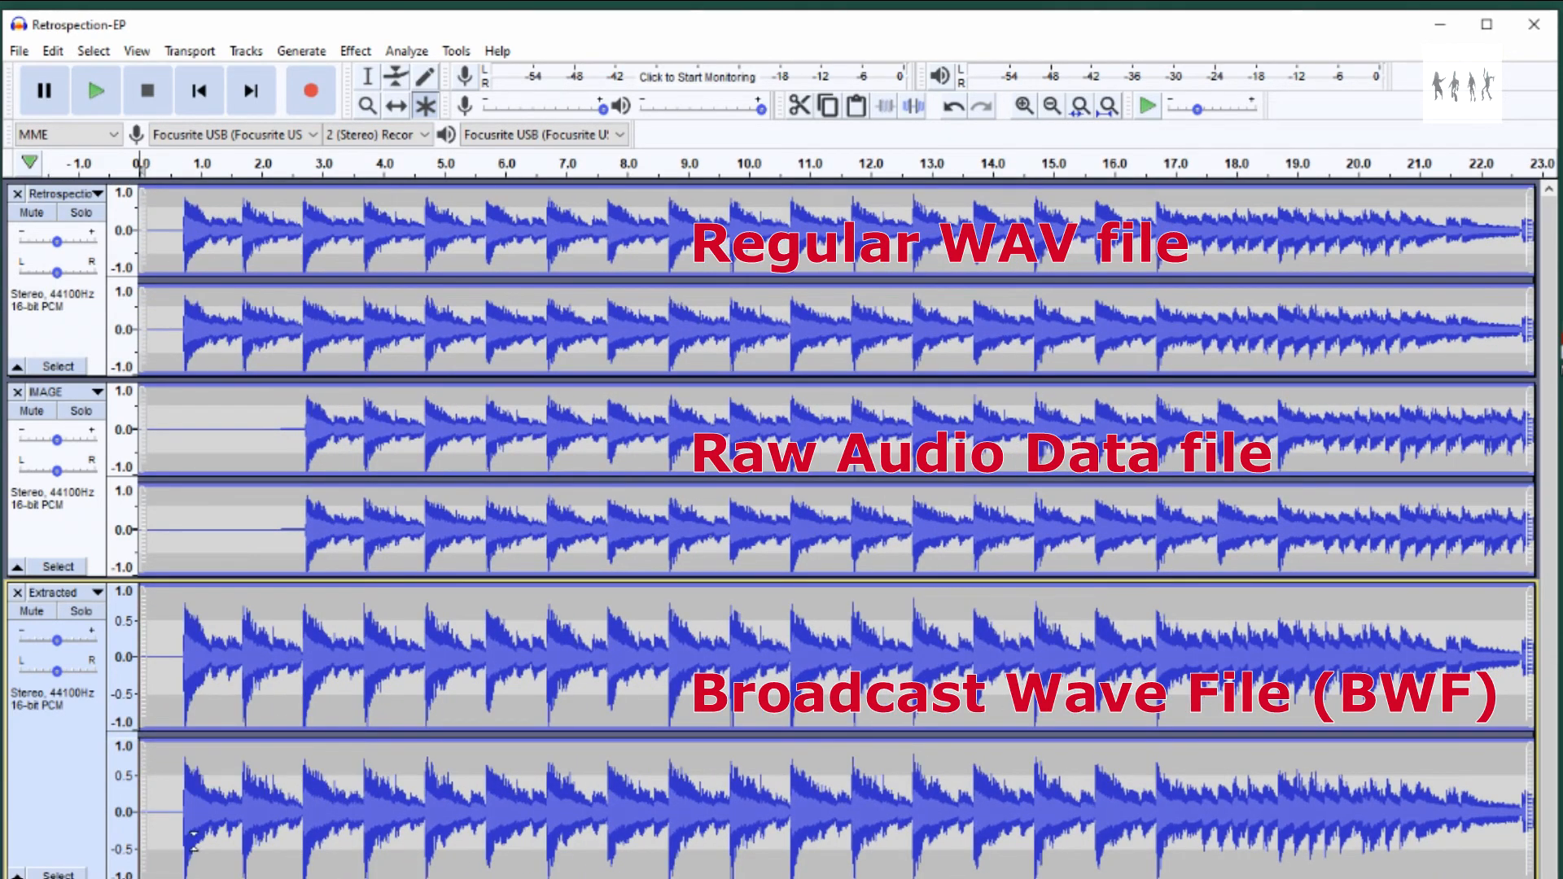
{"action": "scroll", "coordinate": [206, 737], "scroll_direction": "up", "scroll_amount": 2}
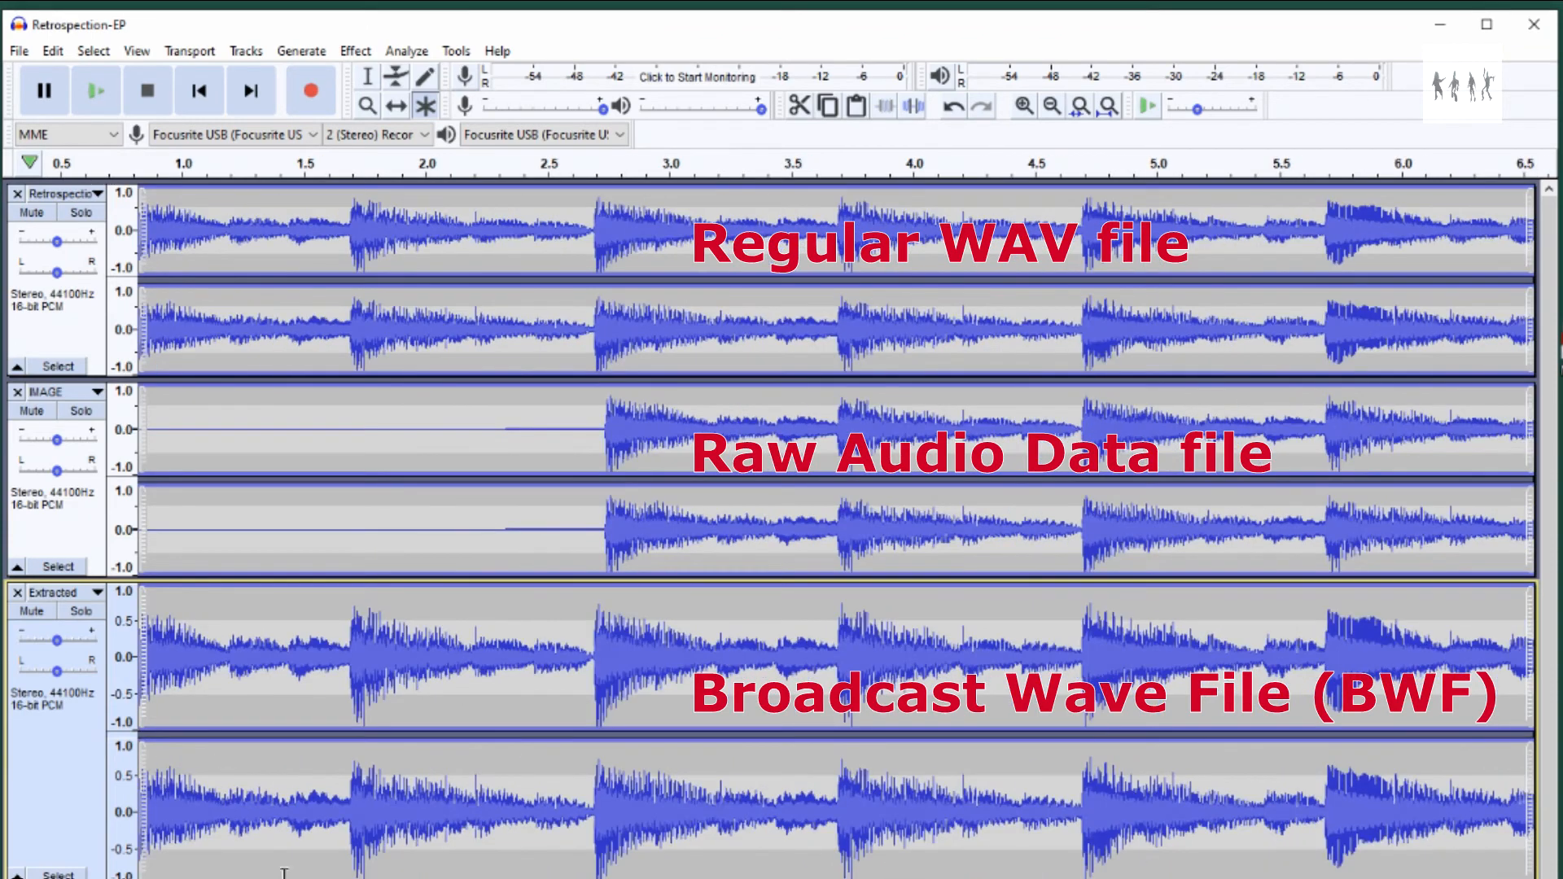
{"action": "scroll", "coordinate": [836, 521], "scroll_direction": "left", "scroll_amount": 2}
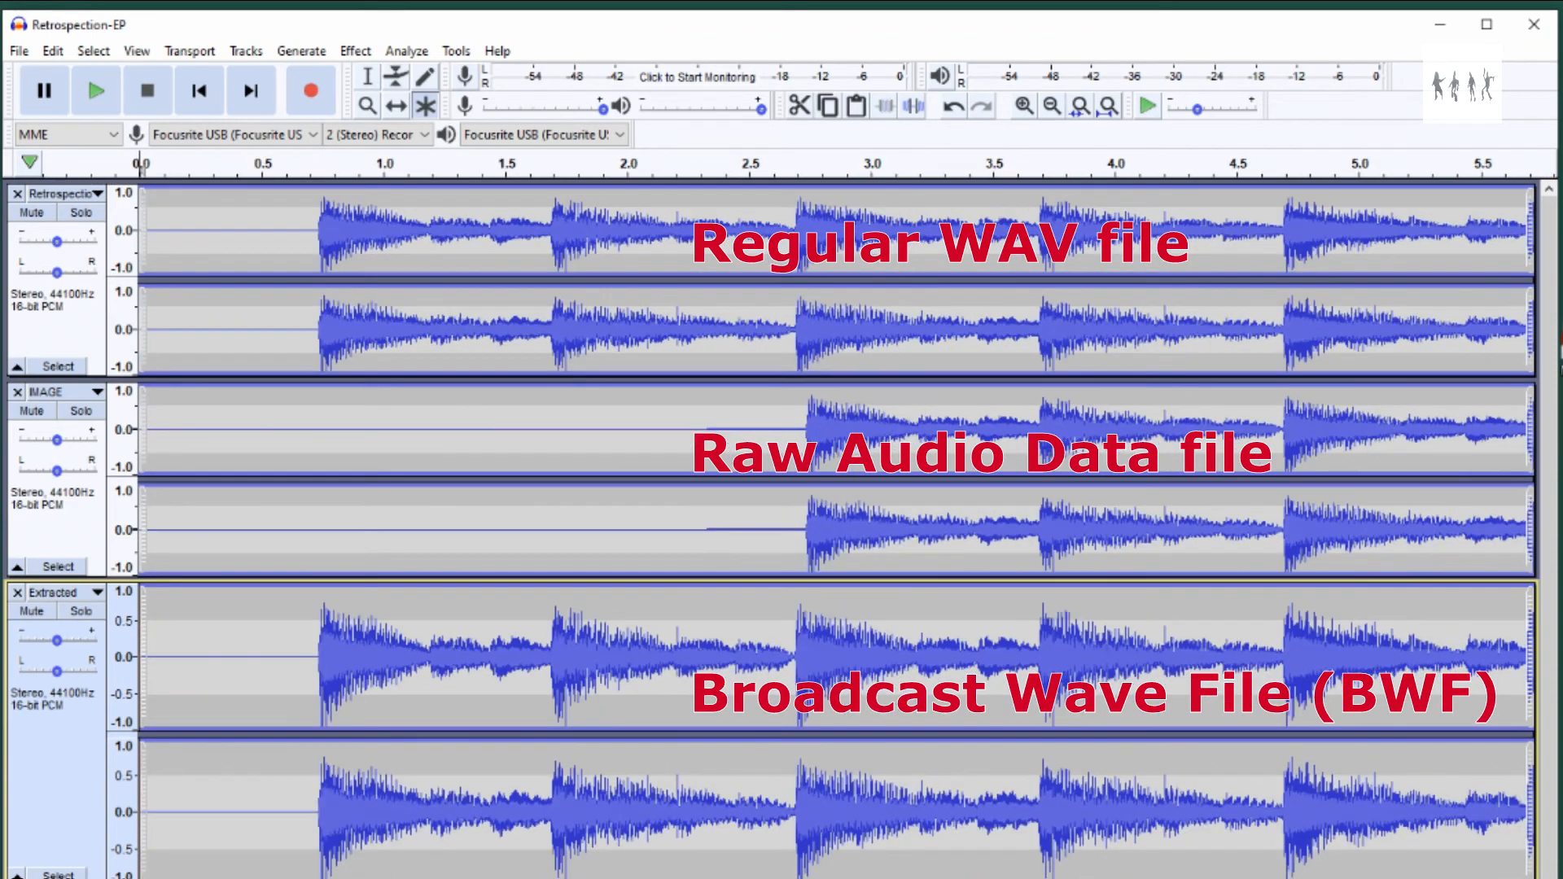
{"action": "left_click", "coordinate": [157, 244]}
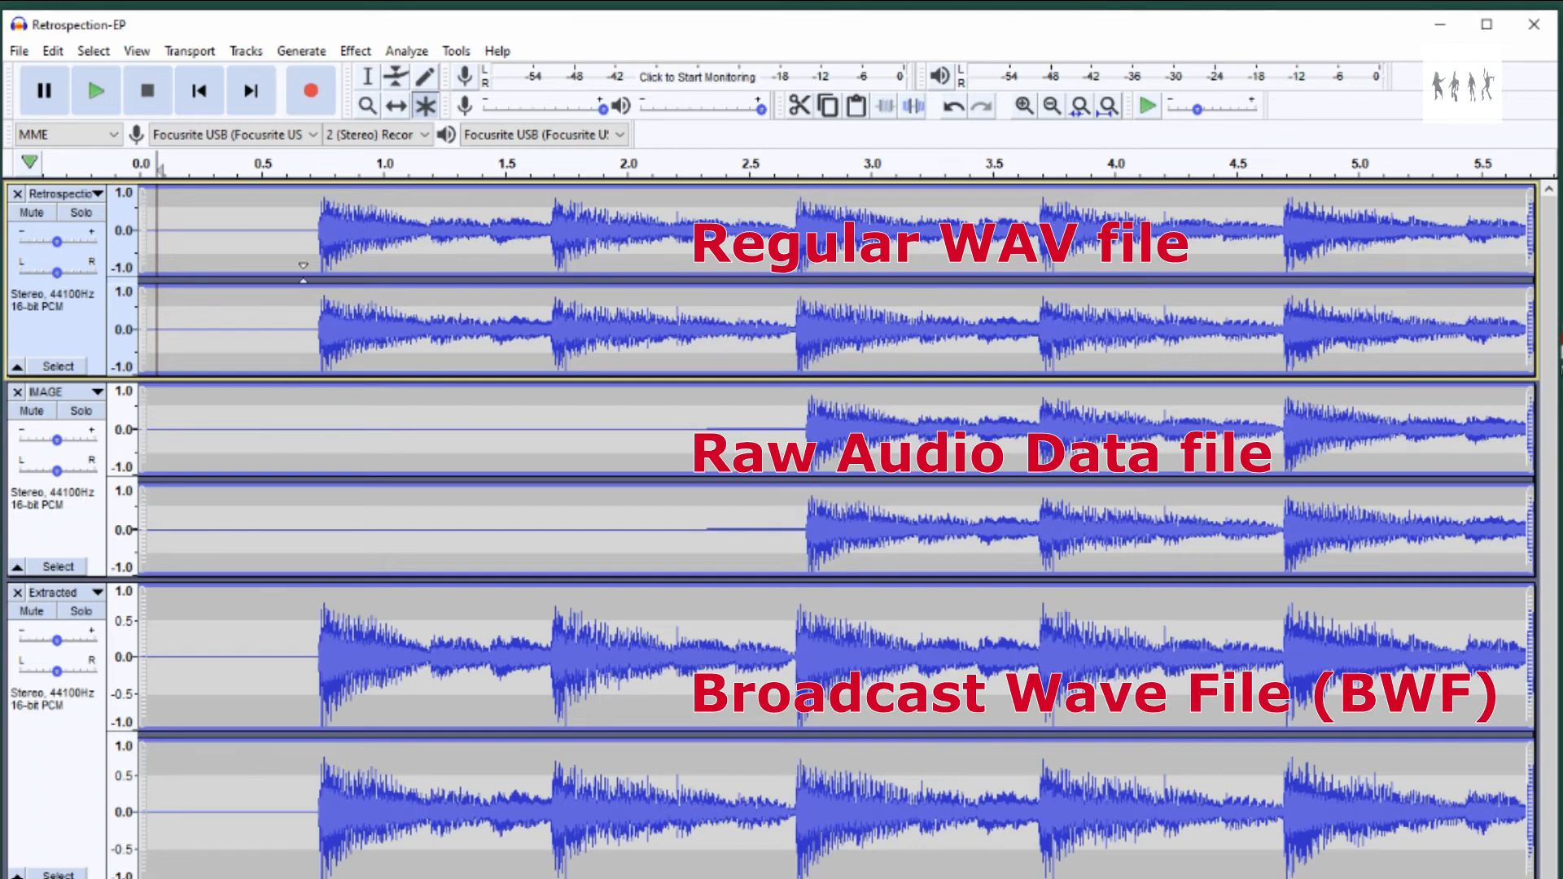
{"action": "left_click_drag", "start_coordinate": [315, 244], "coordinate": [114, 252]}
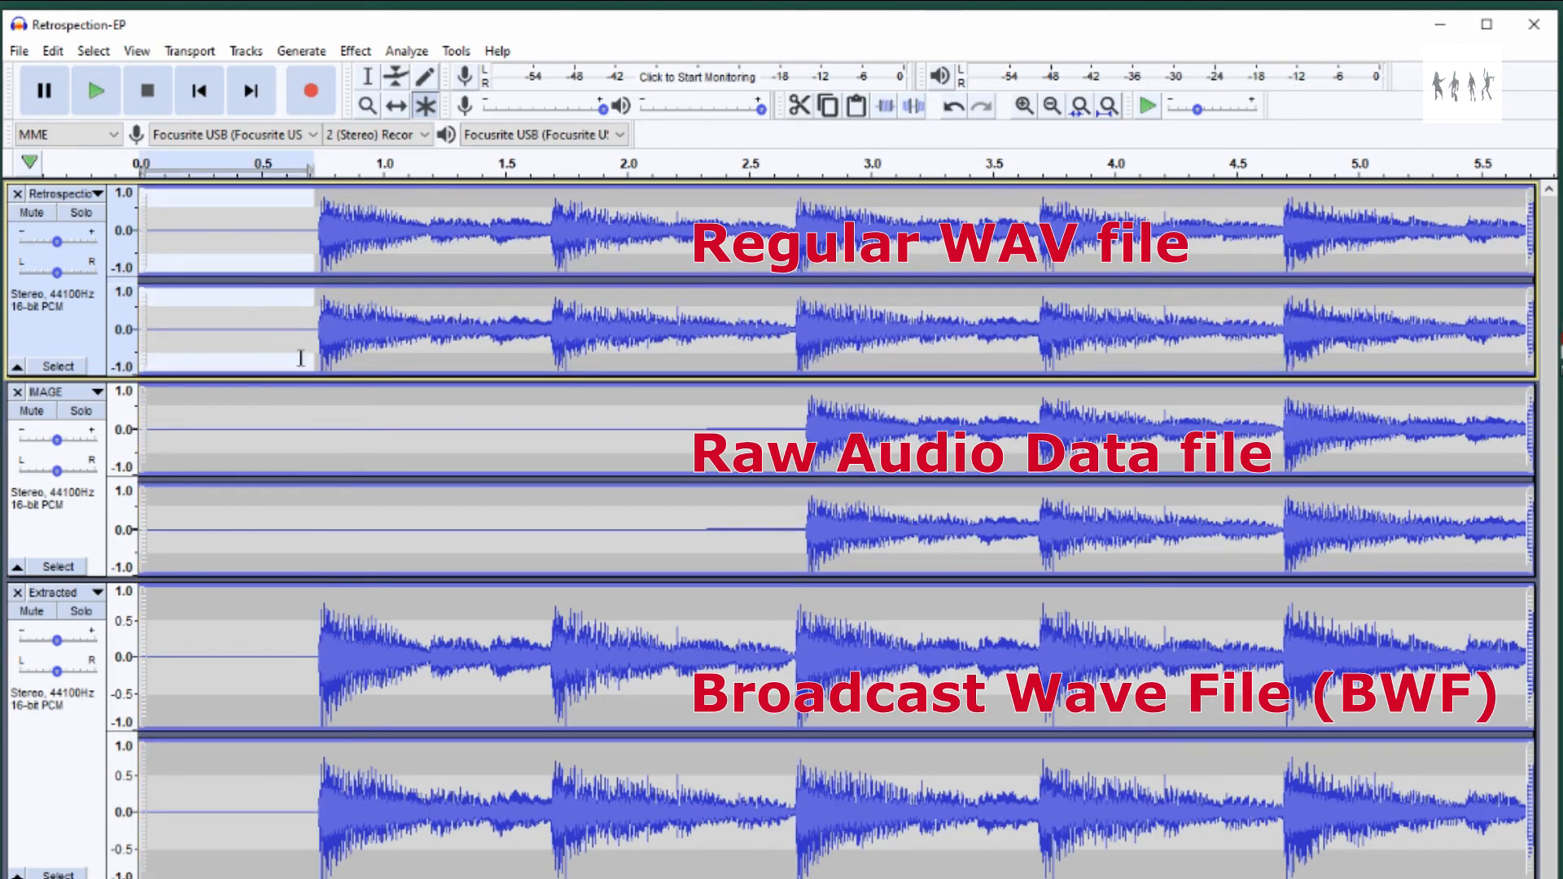
Select the lead-in silence of the IMAGE track up to about 2.7 seconds, and that of the Extracted track up to about 0.7 seconds.
{"action": "left_click", "coordinate": [783, 435]}
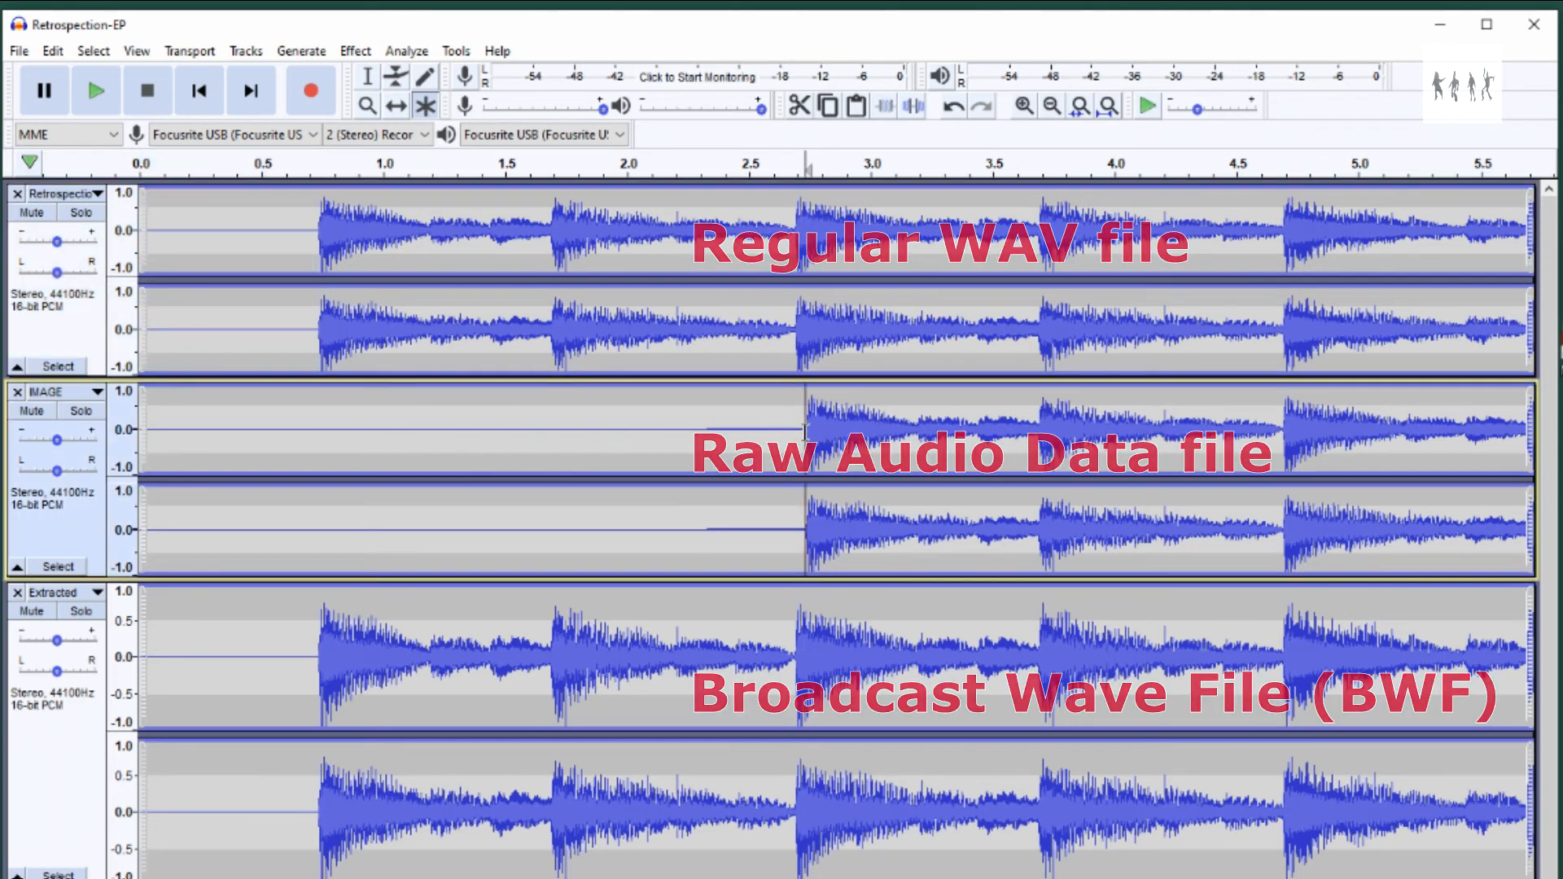
{"action": "left_click_drag", "start_coordinate": [805, 431], "coordinate": [90, 419]}
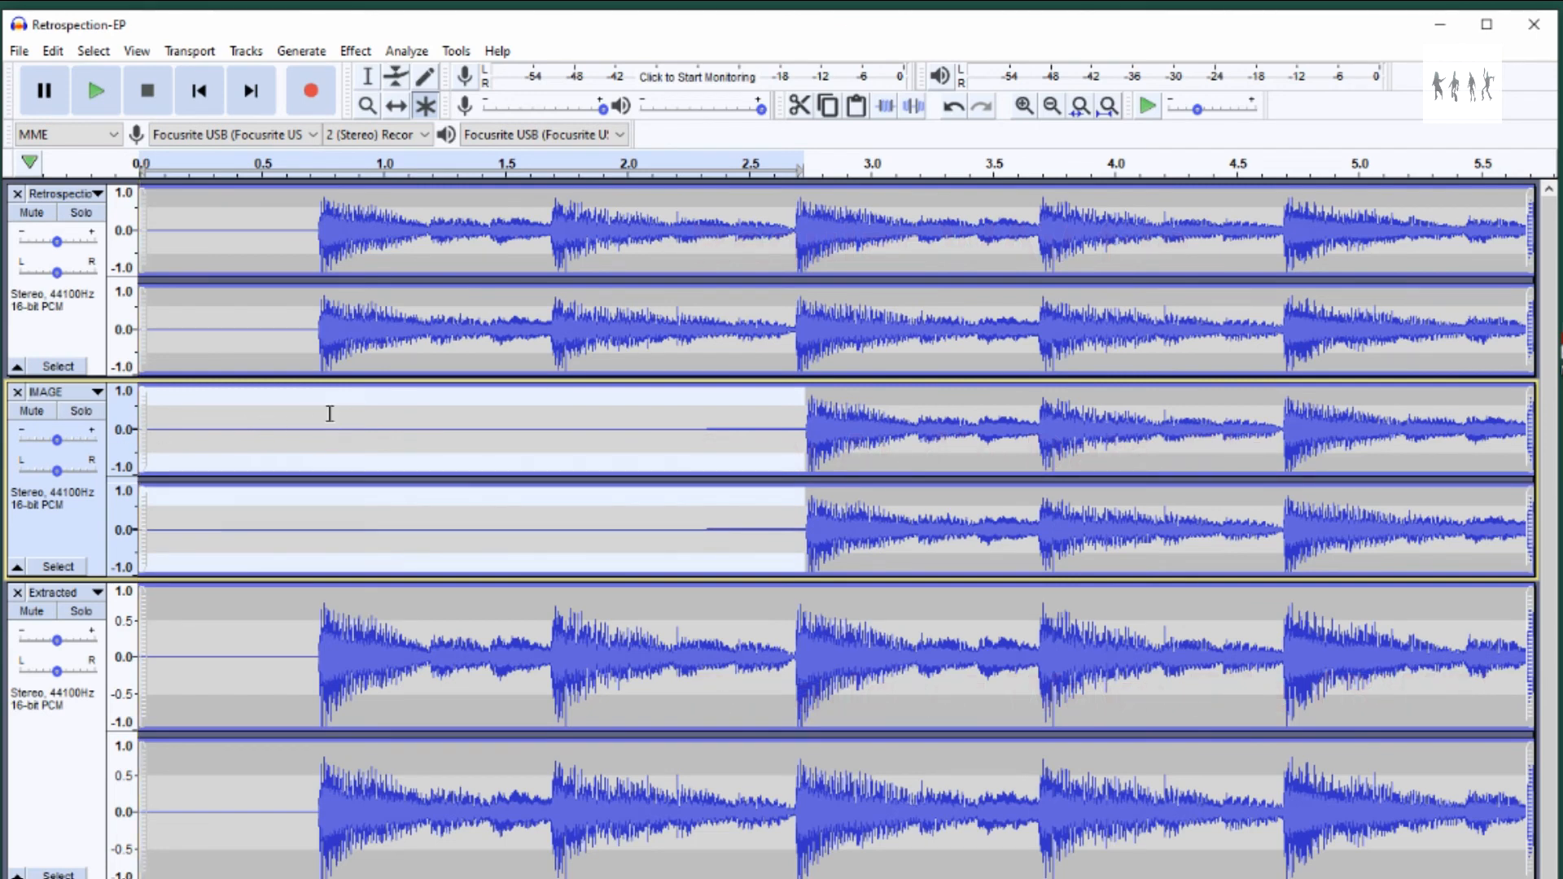
{"action": "left_click", "coordinate": [317, 663]}
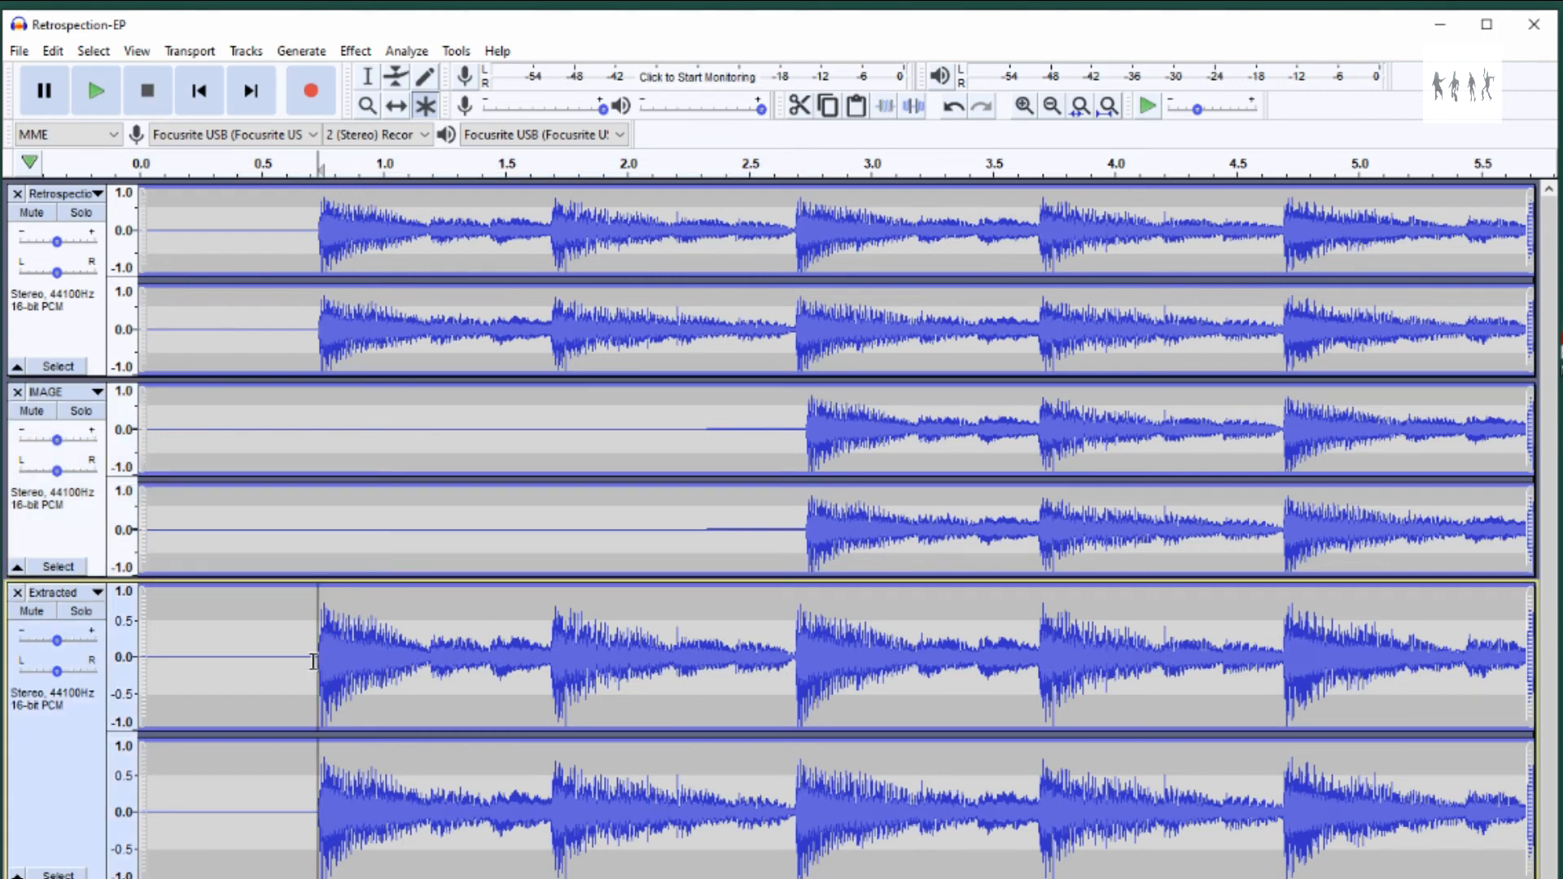
{"action": "left_click_drag", "start_coordinate": [320, 664], "coordinate": [140, 661]}
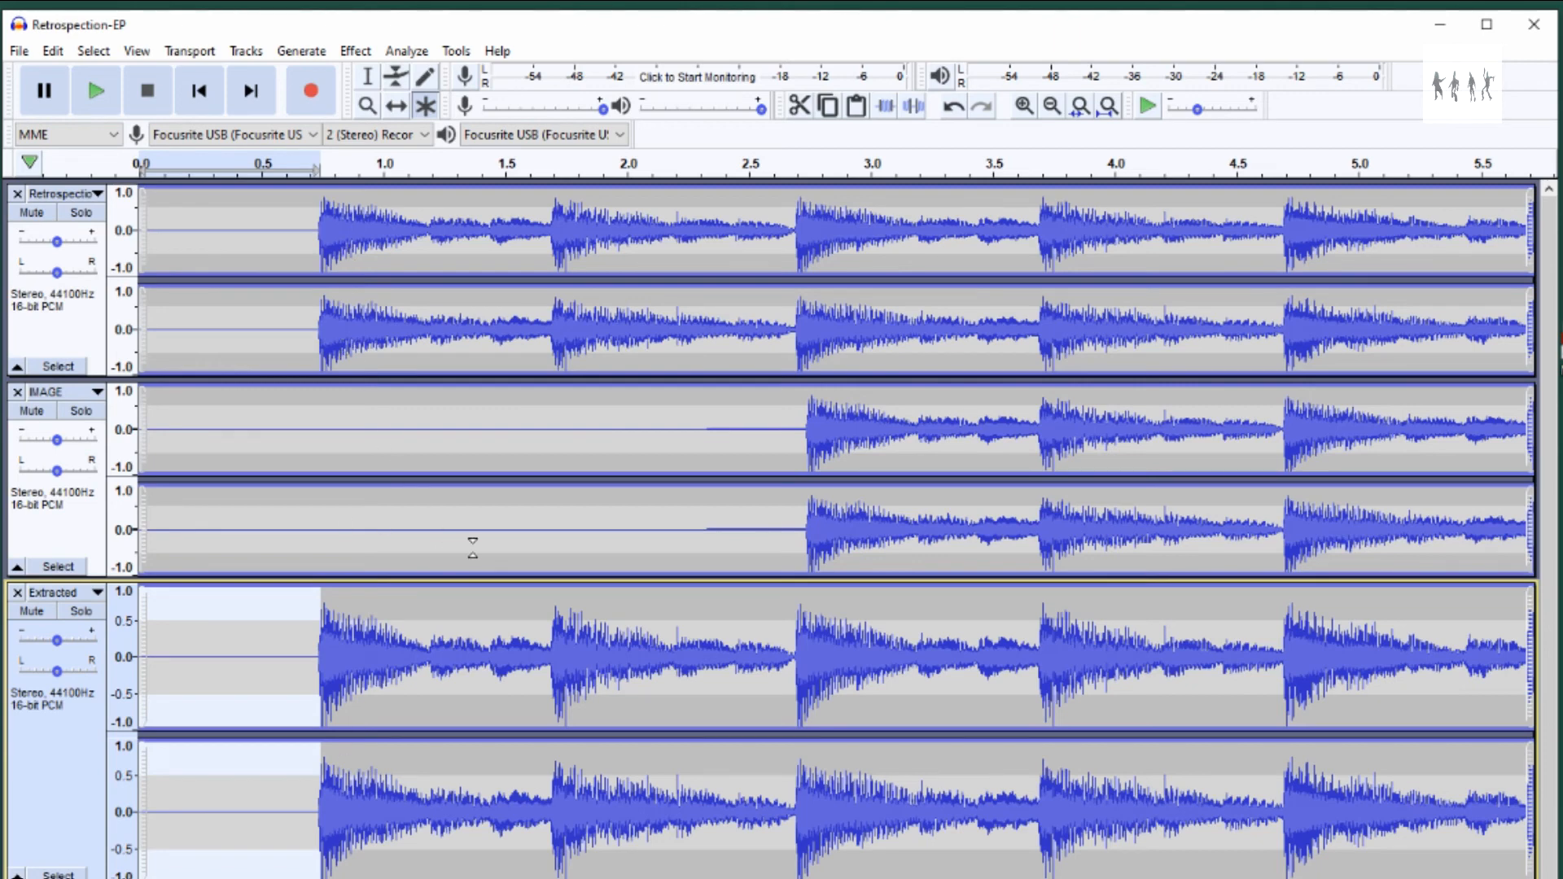
Clear the selection and reduce the Extracted track's height so both of its channels fit in view.
{"action": "left_click", "coordinate": [375, 713]}
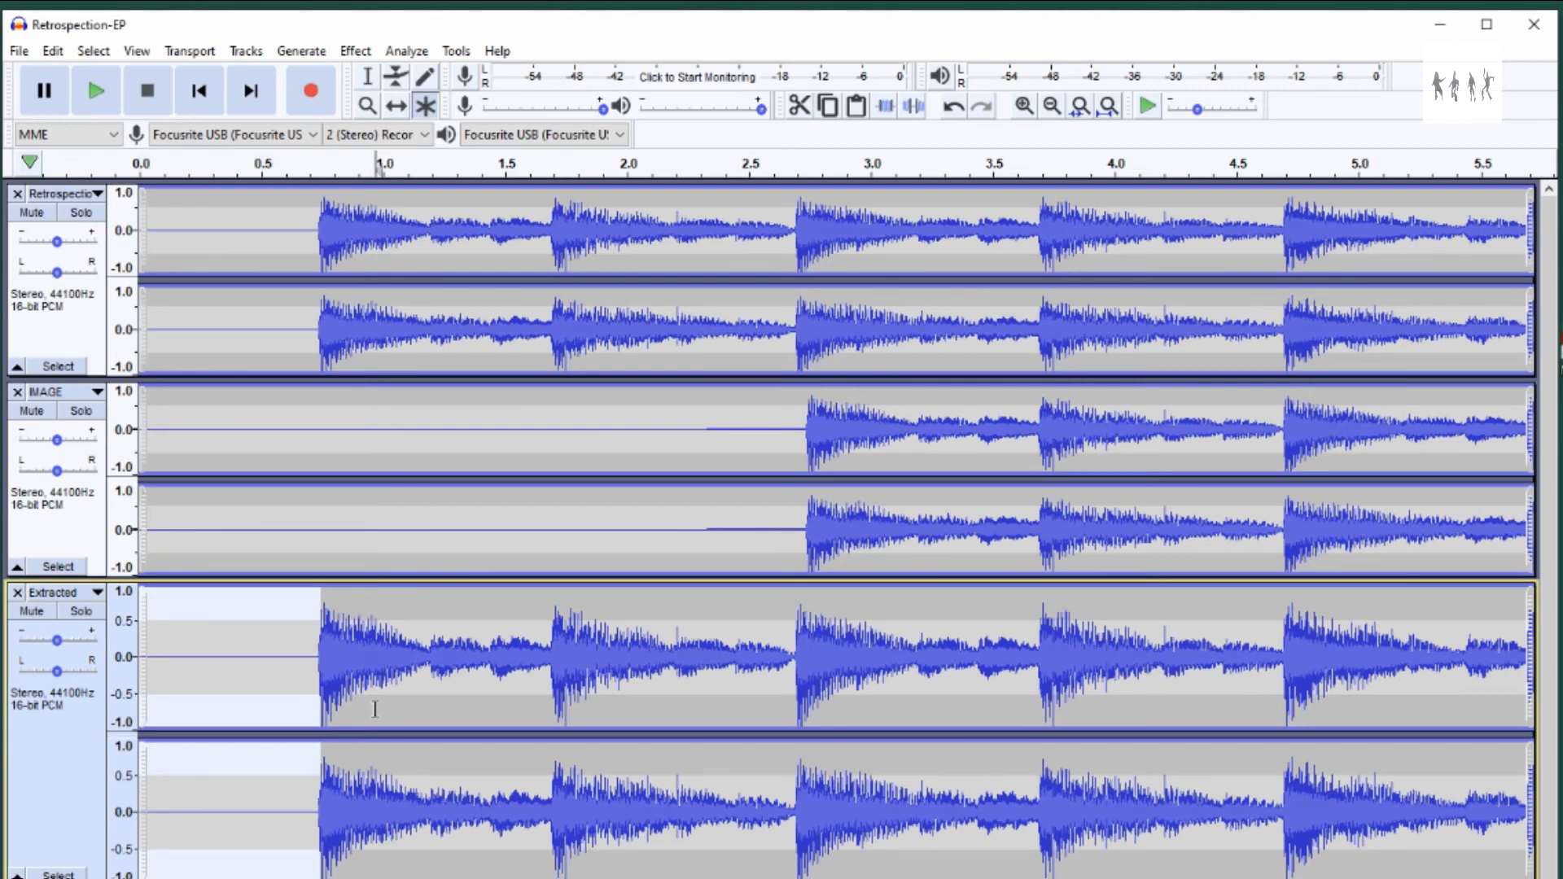
{"action": "left_click_drag", "start_coordinate": [87, 878], "coordinate": [105, 814]}
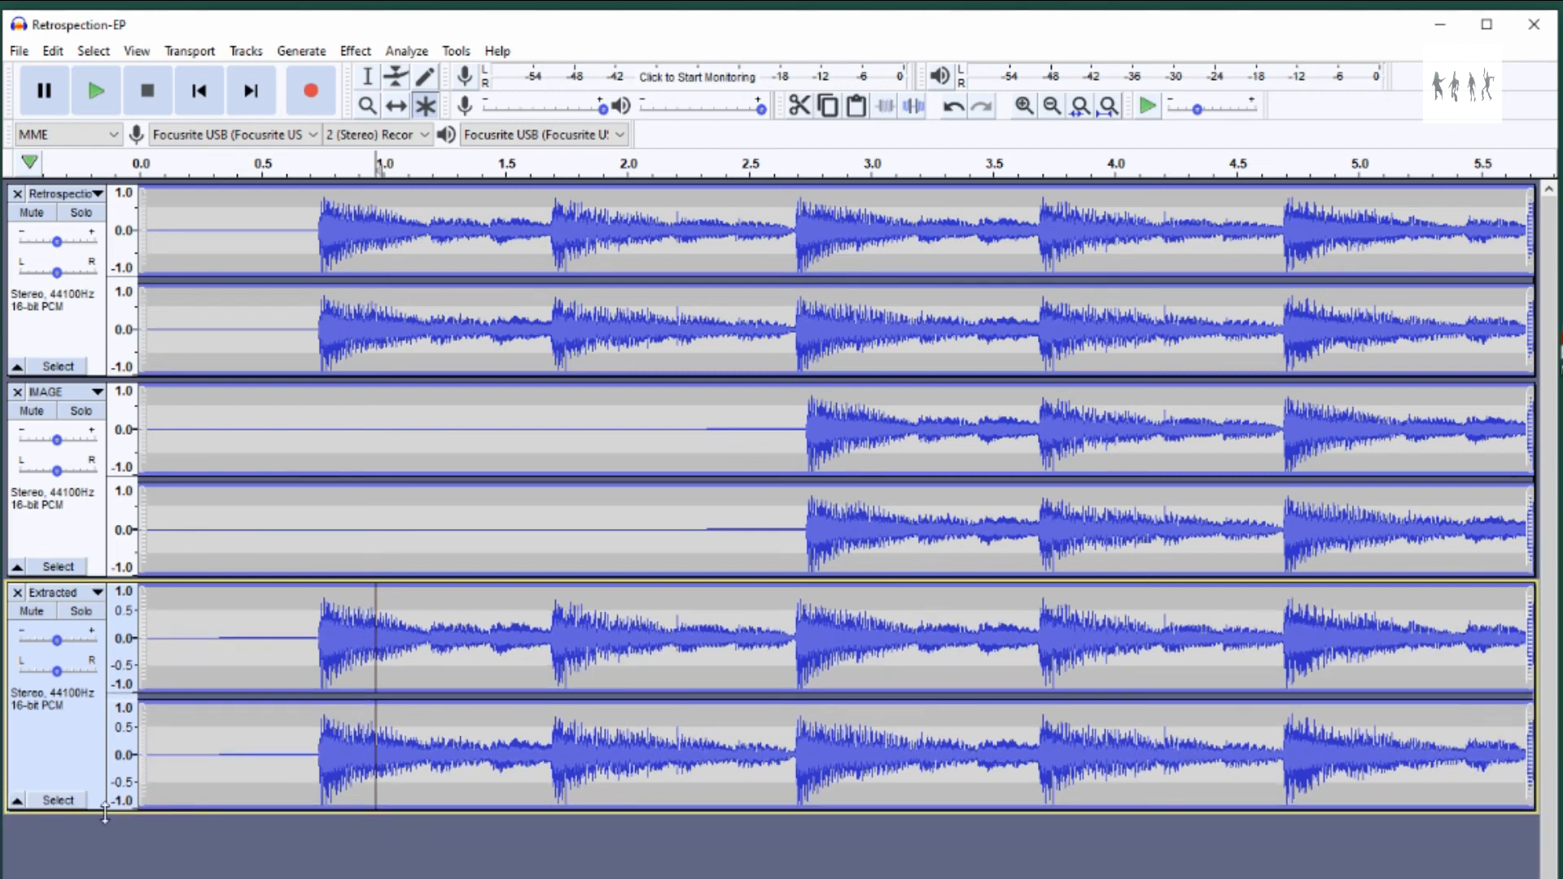